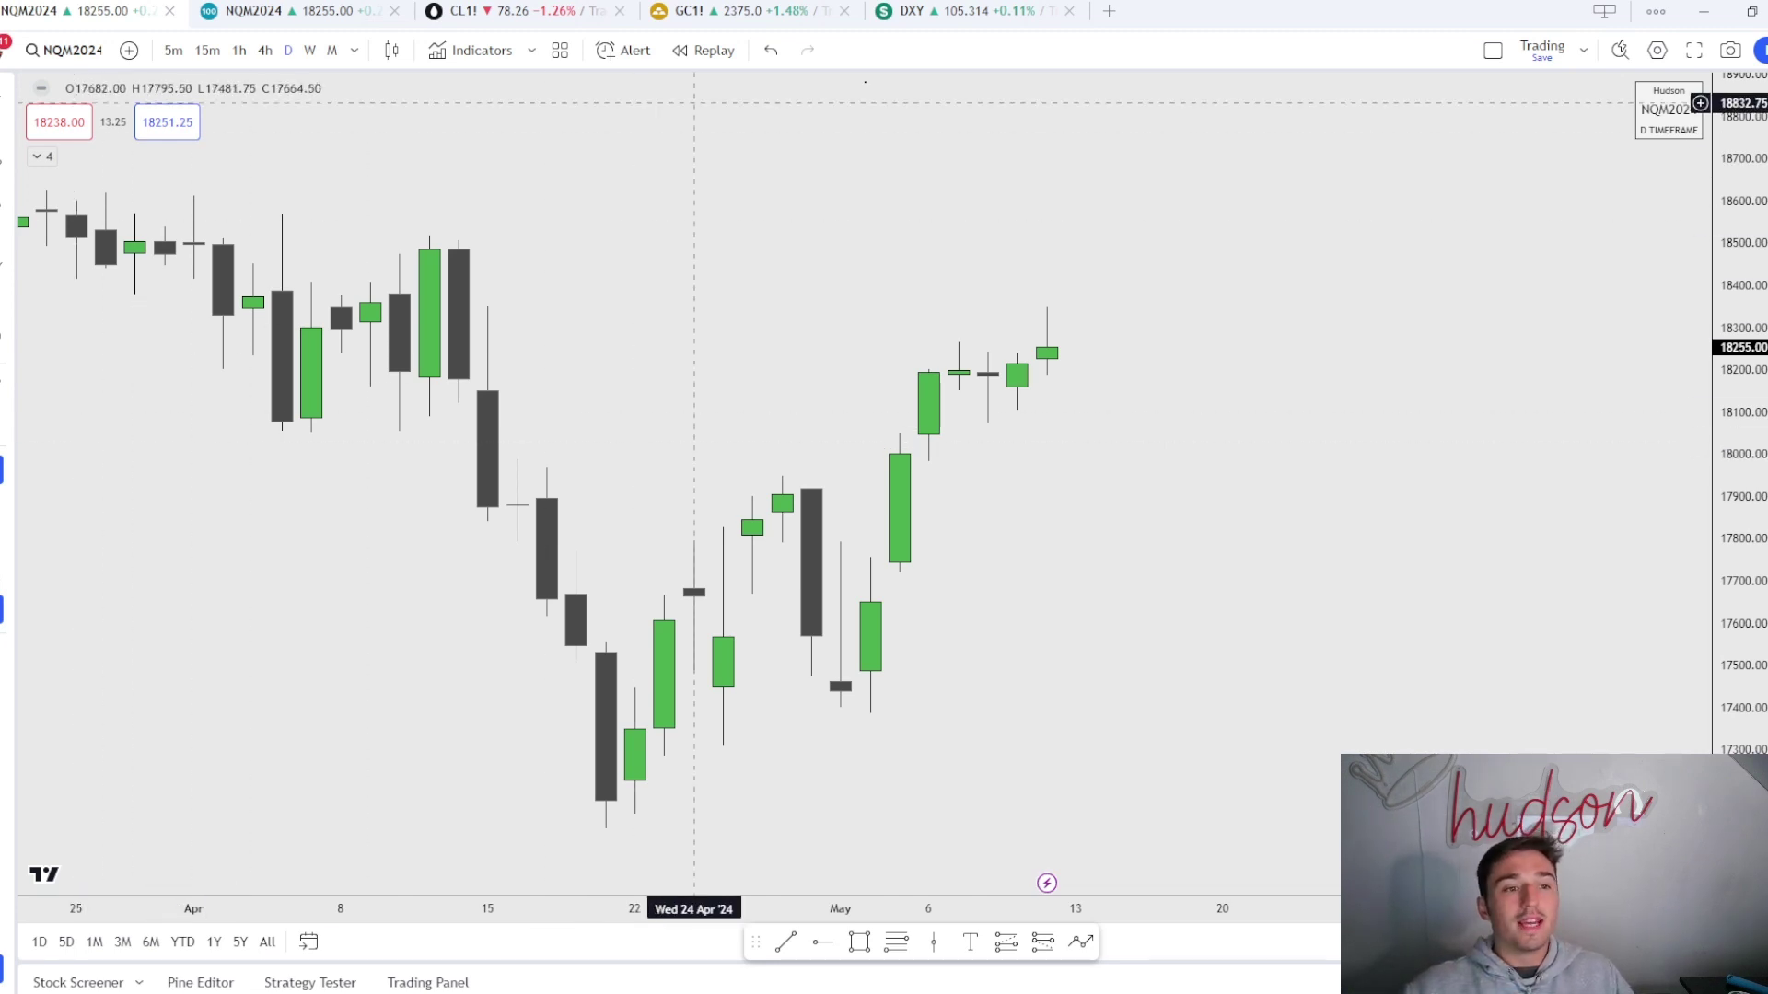
Draw a rectangle from 17649.75 to 17983.75 around the 3 May daily candle and extend it past the latest candle
scroll(1187, 709, up, 1)
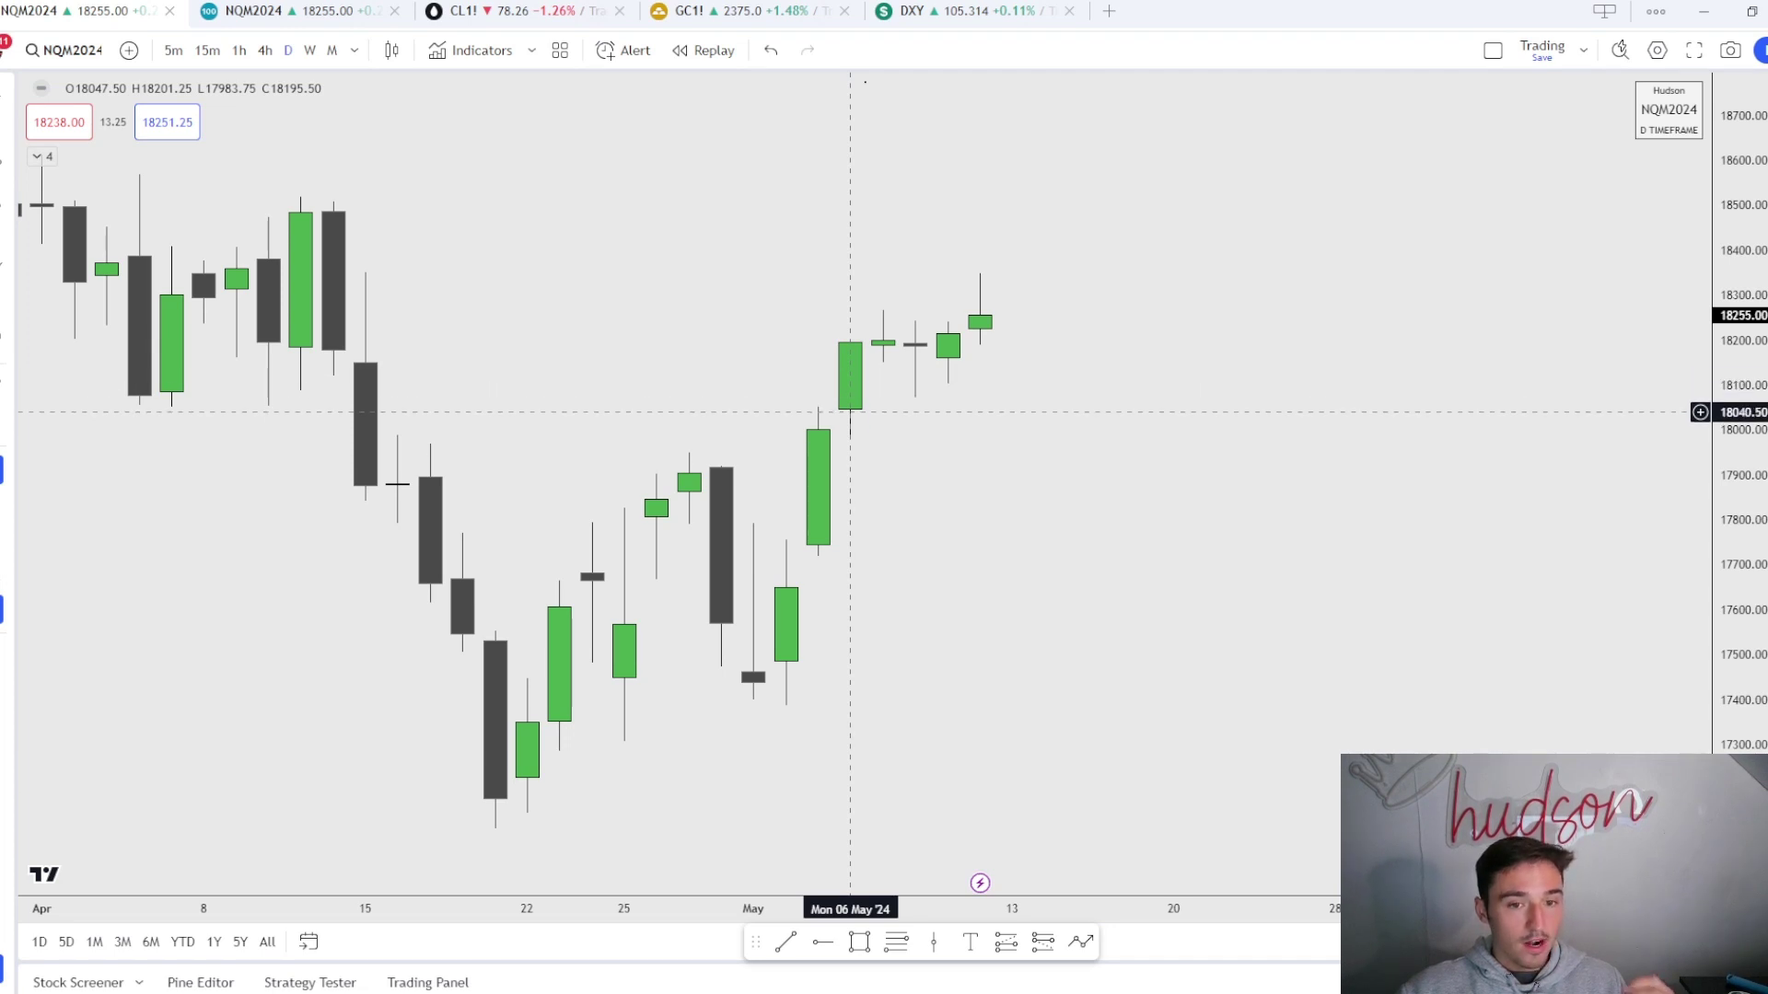
drag(850, 421, 1073, 424)
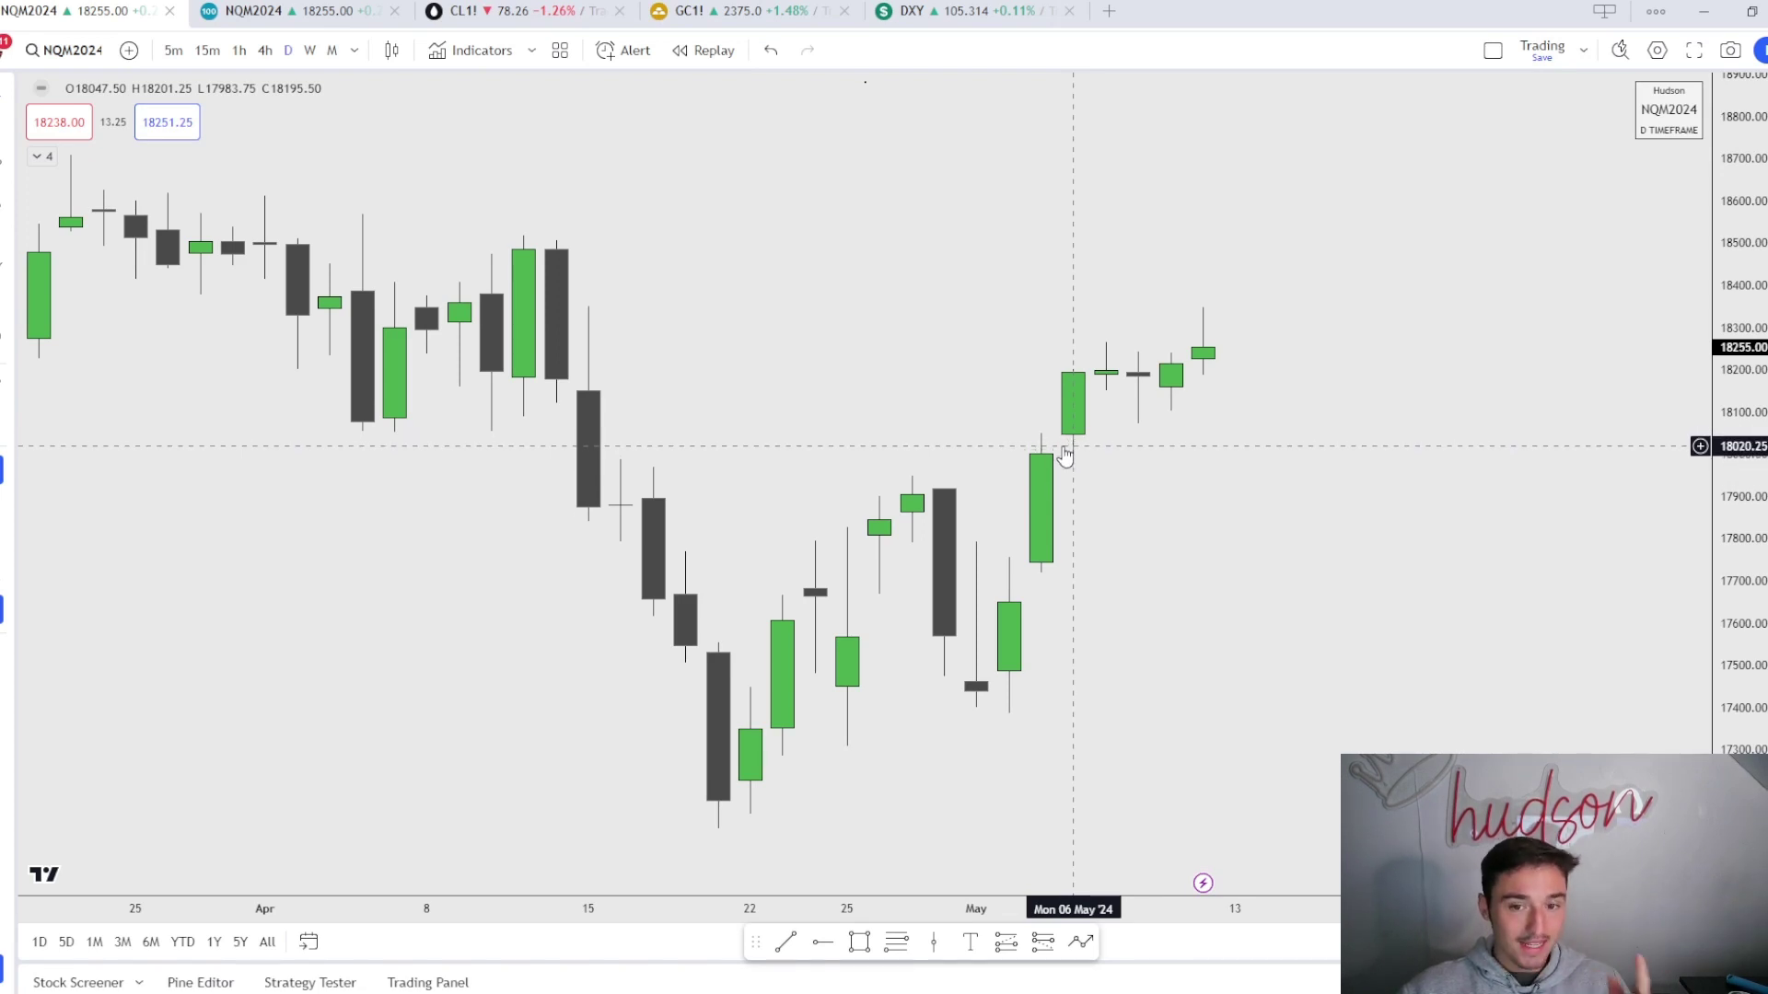
drag(1241, 488, 1144, 511)
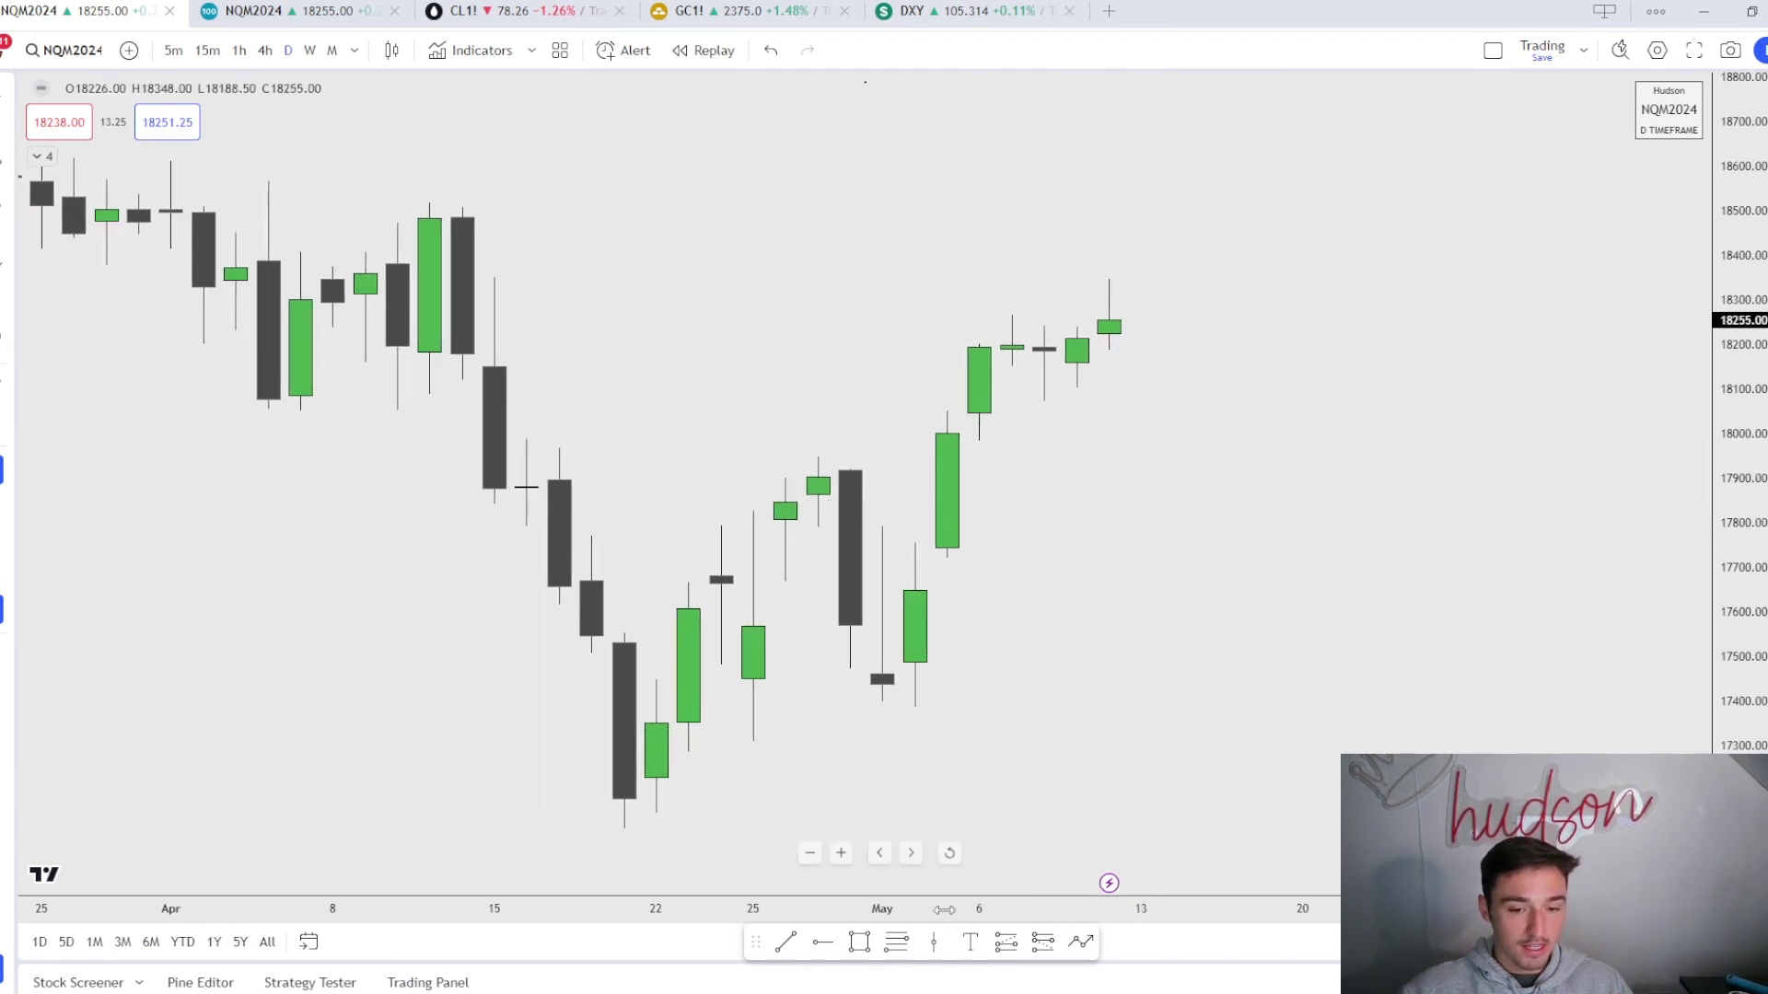
click(859, 942)
drag(915, 590, 978, 441)
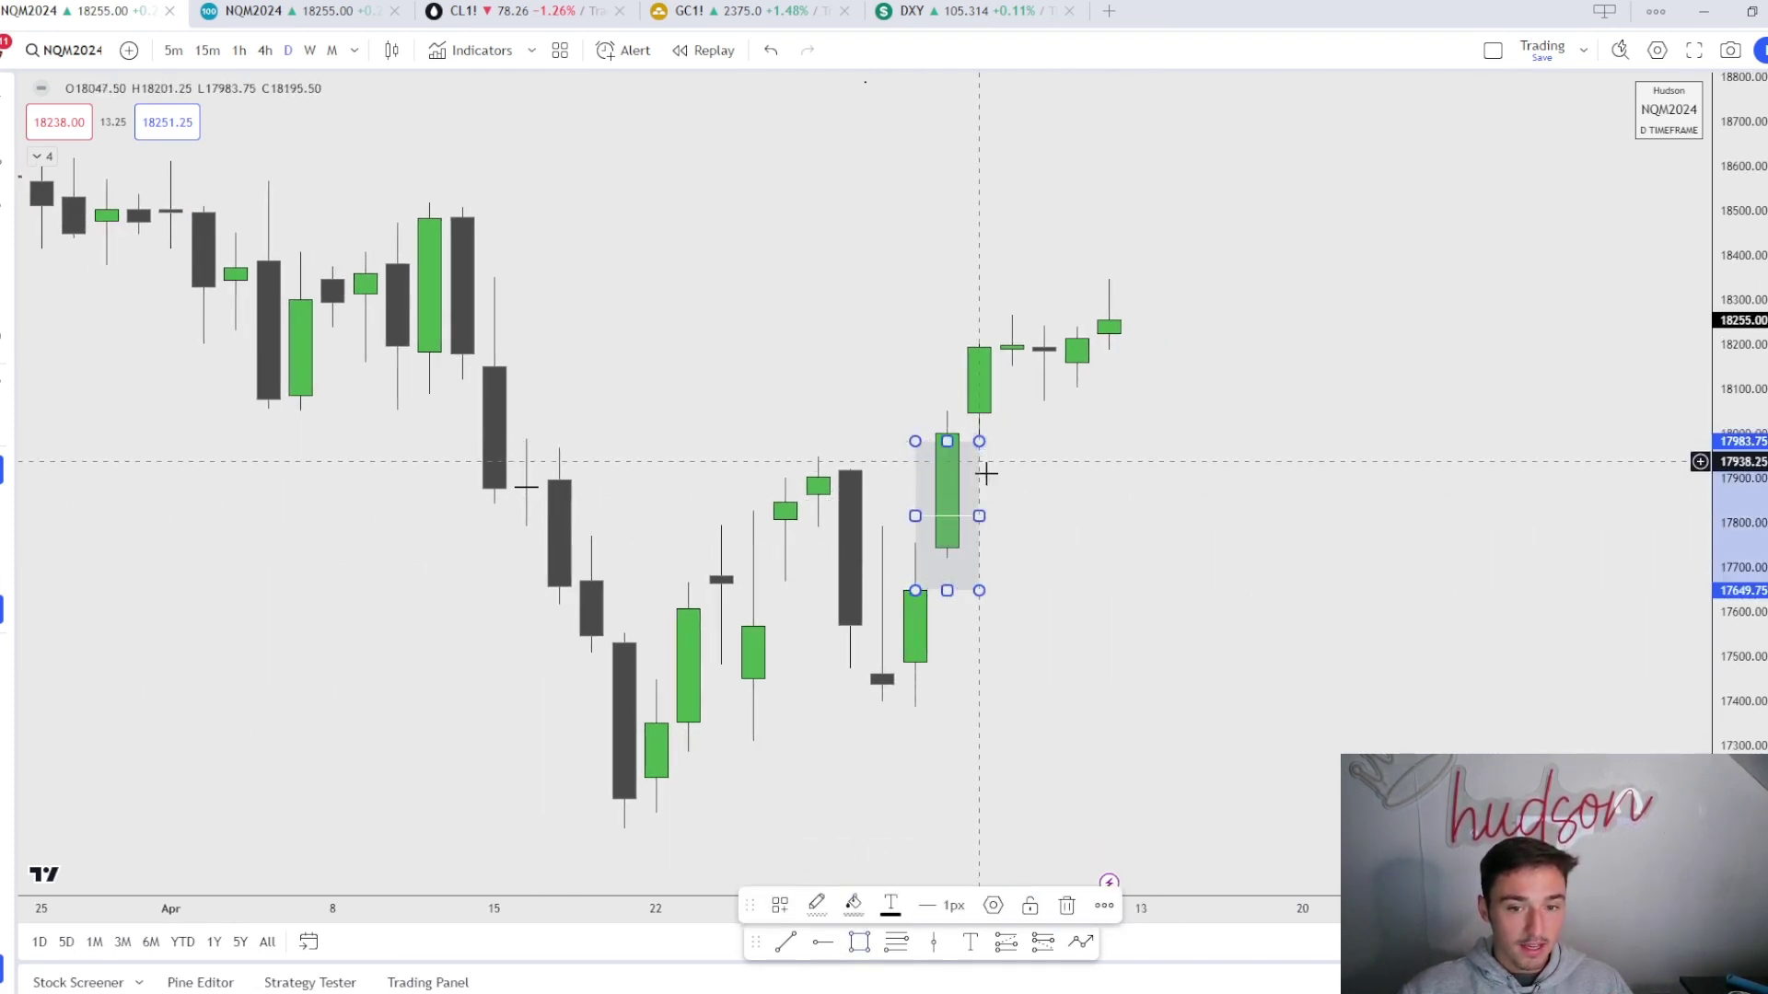
drag(978, 516, 1139, 516)
click(1317, 596)
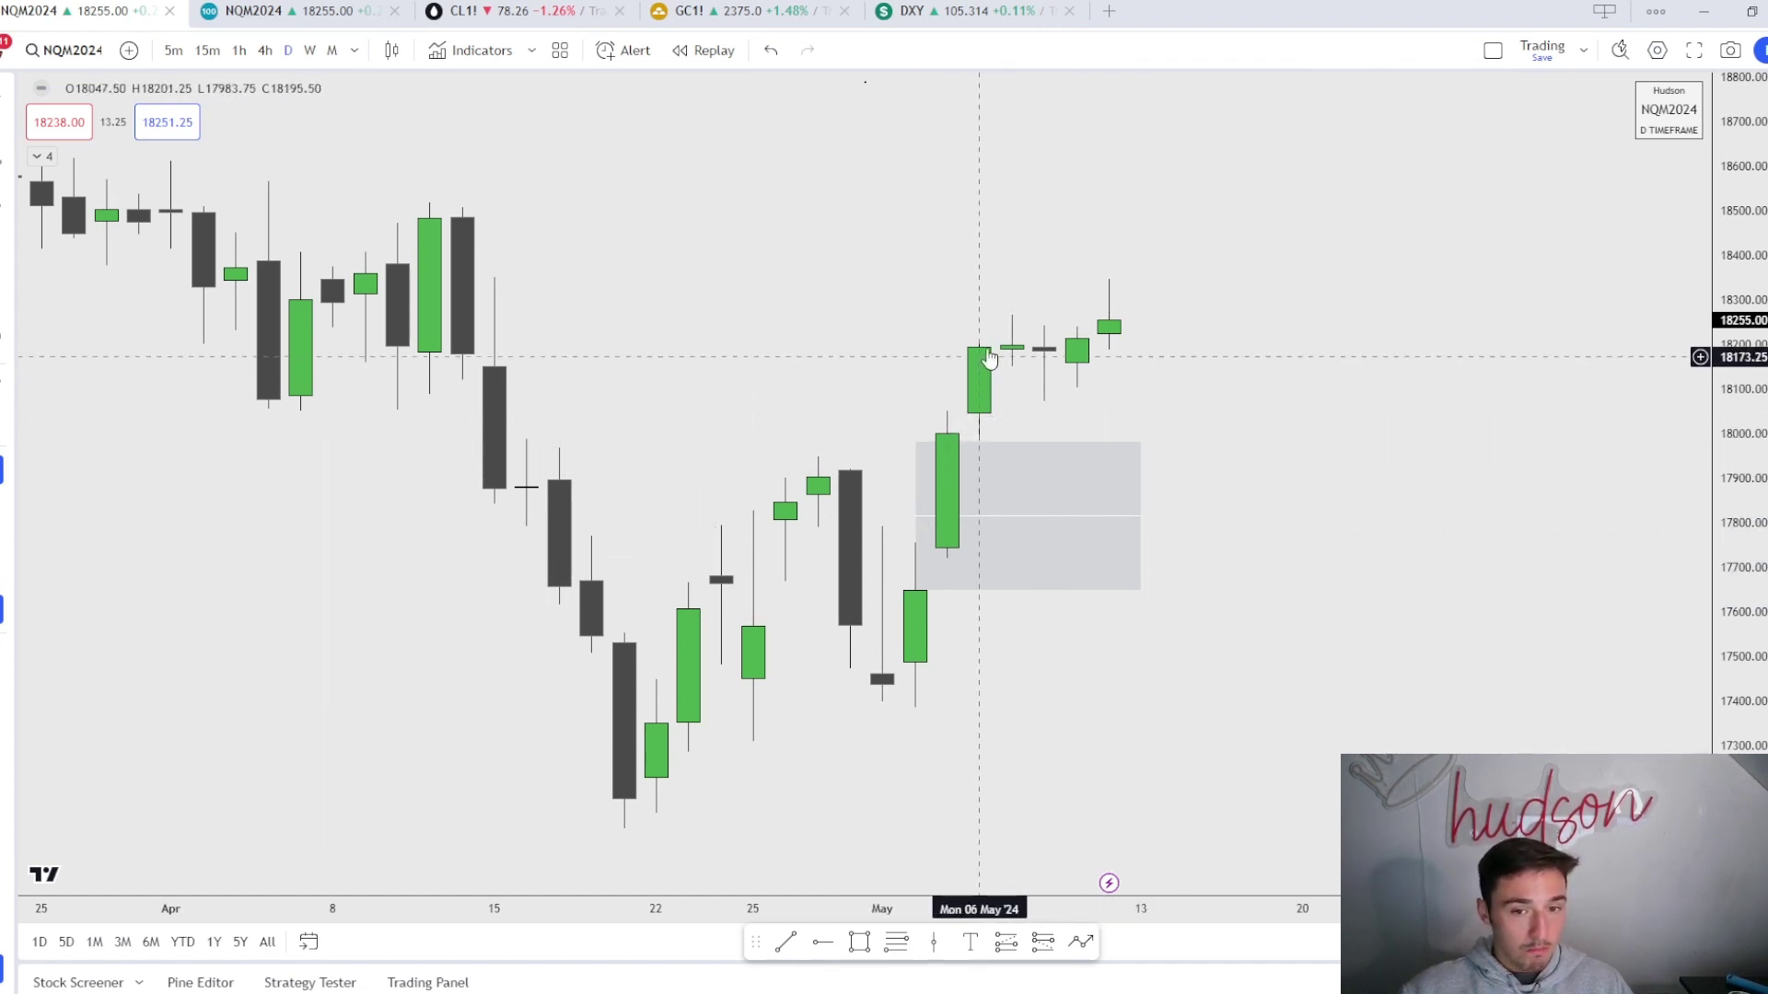
Delete the rectangle from the daily chart
click(1022, 443)
key(Delete)
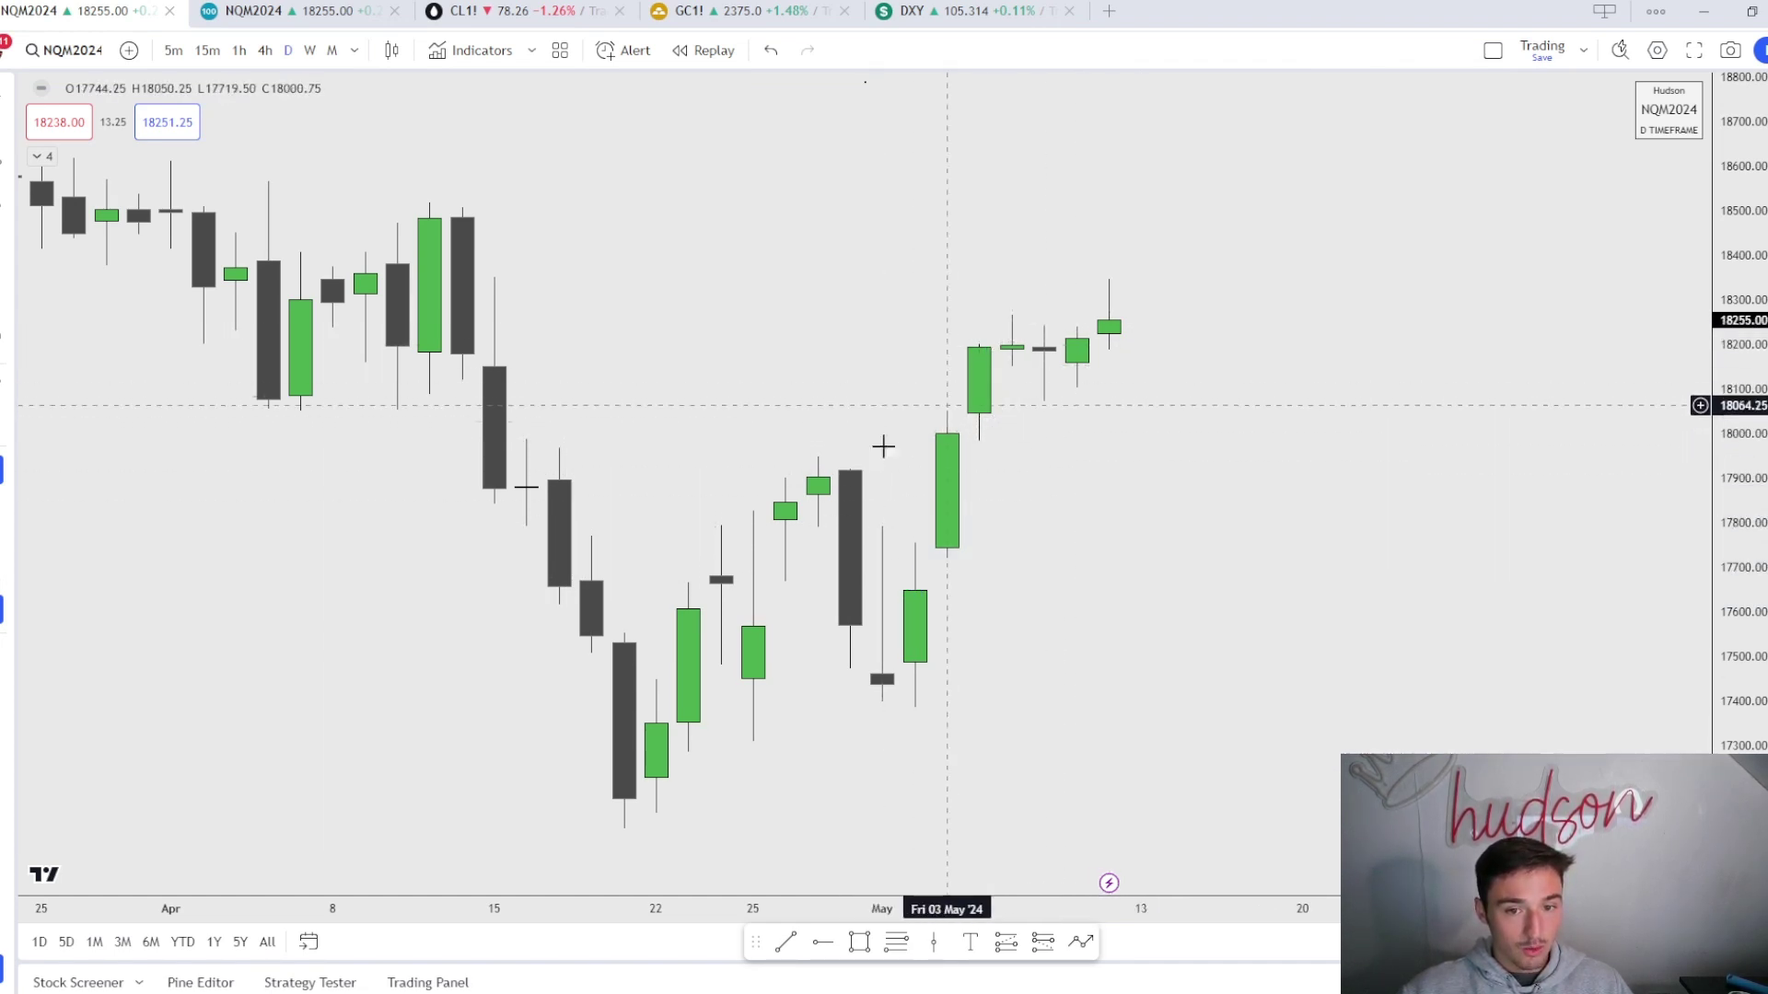
Switch the NQM2024 chart to the 15-minute timeframe and show the 6 May session
click(208, 57)
right_click(910, 251)
click(964, 279)
scroll(865, 609, down, 5)
drag(792, 615, 1492, 617)
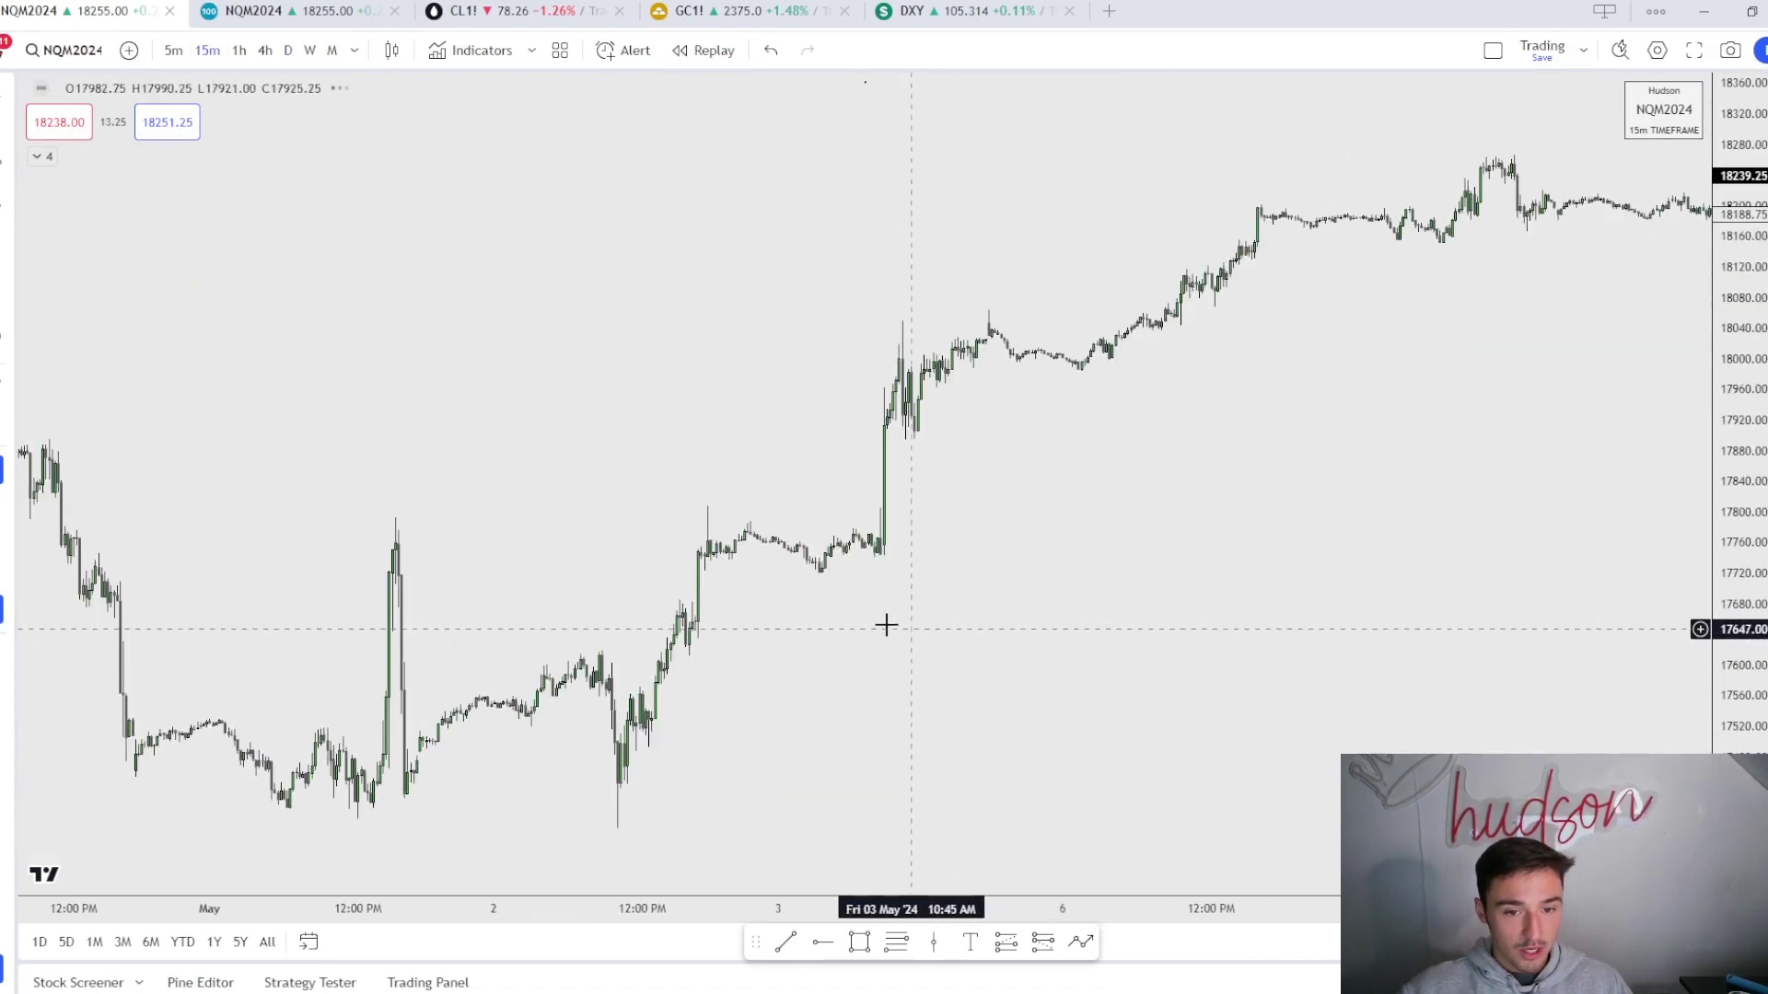
drag(808, 611, 1164, 596)
scroll(955, 655, up, 5)
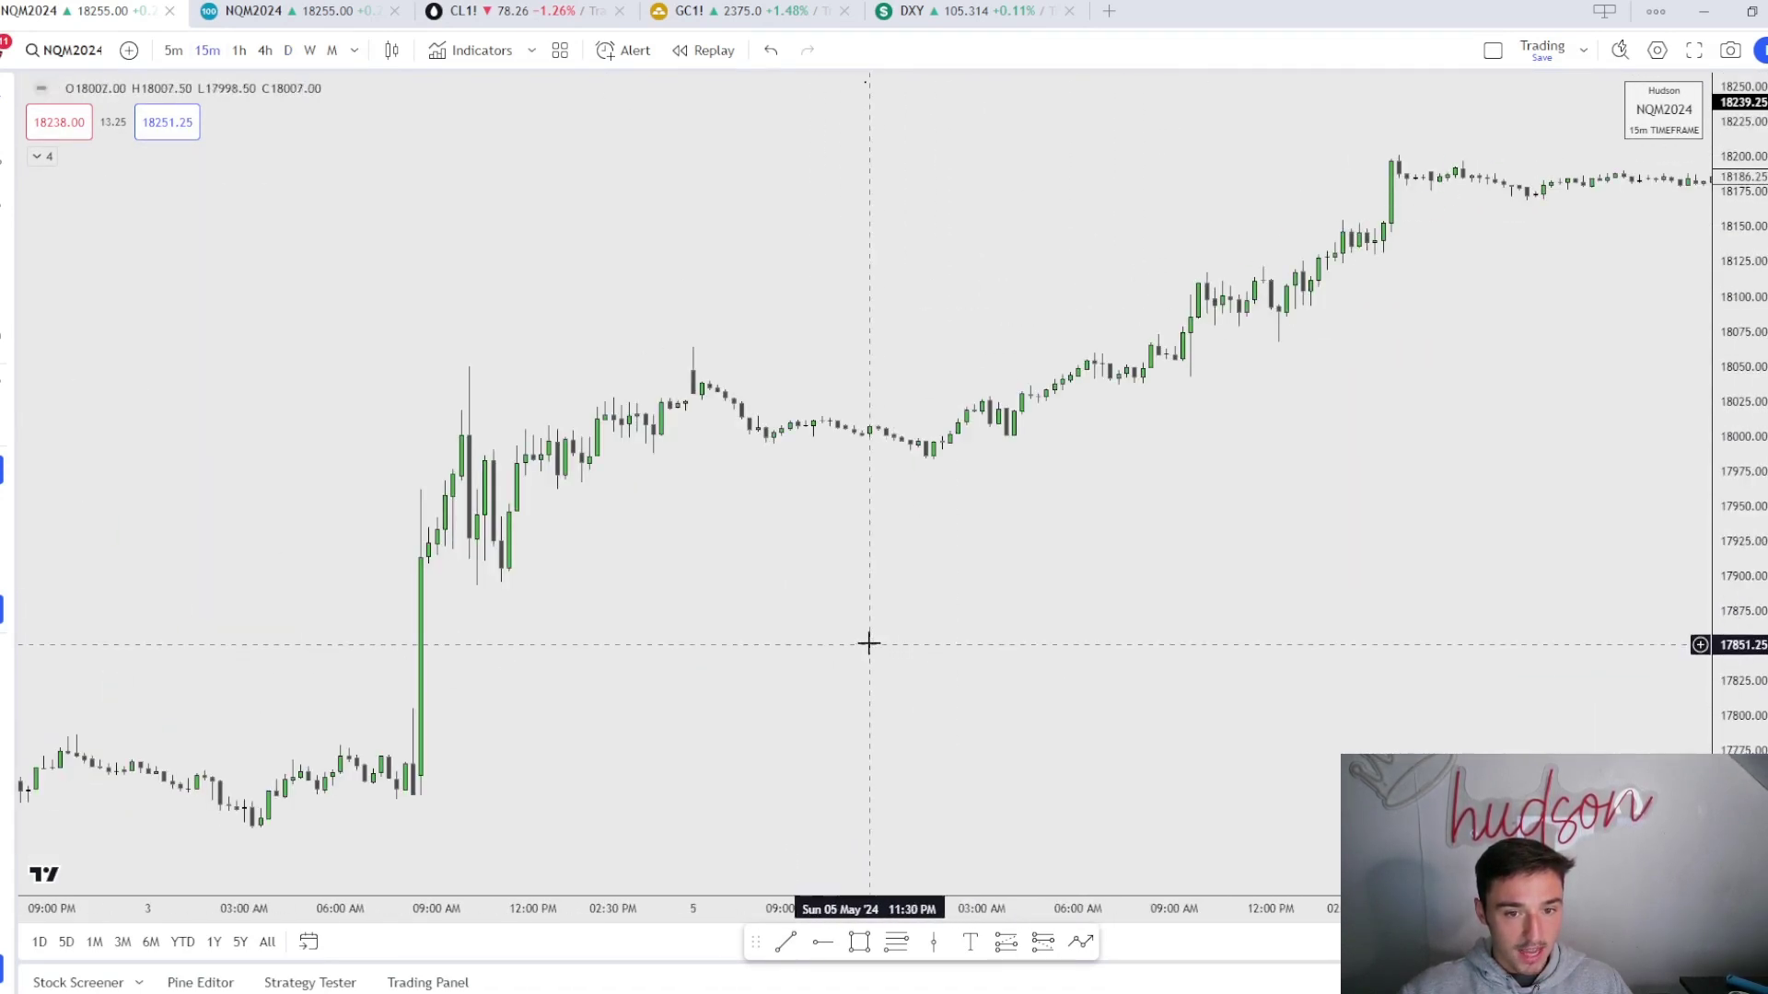
scroll(868, 643, up, 4)
drag(1374, 699, 1499, 675)
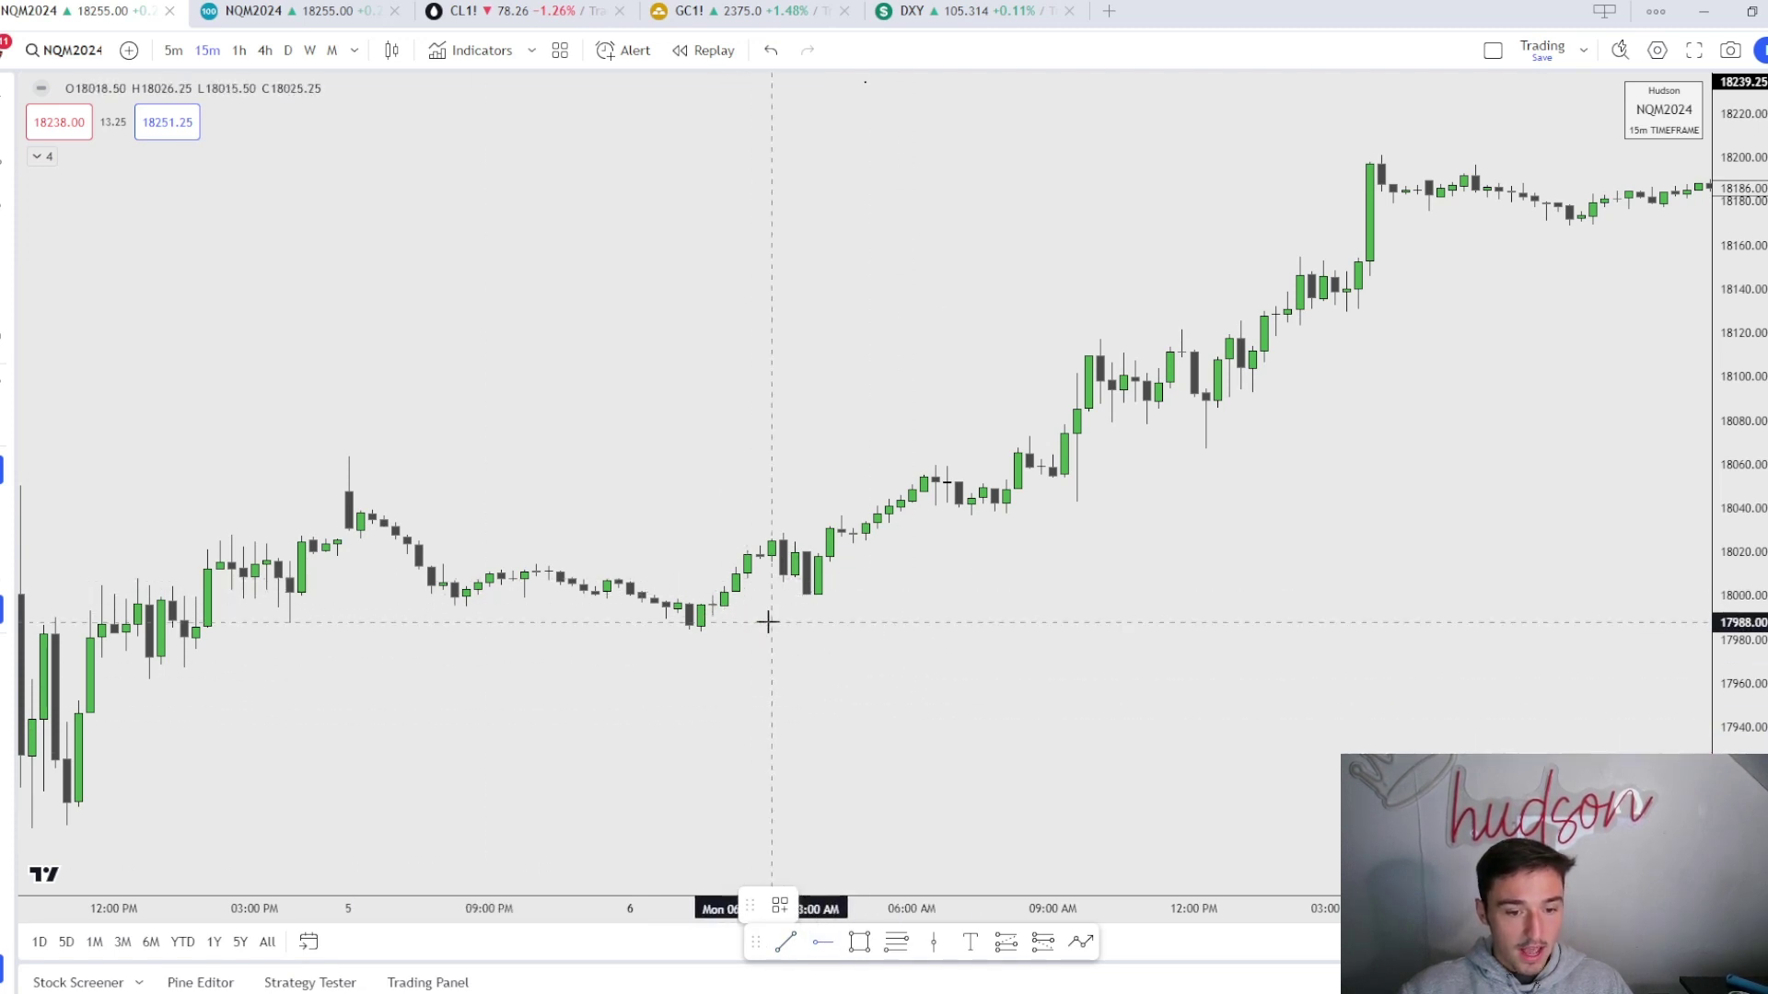
Place a horizontal ray at 18006.00 from the 6 May 12:00 AM candle and apply the 0:00 drawing template
click(630, 584)
click(779, 905)
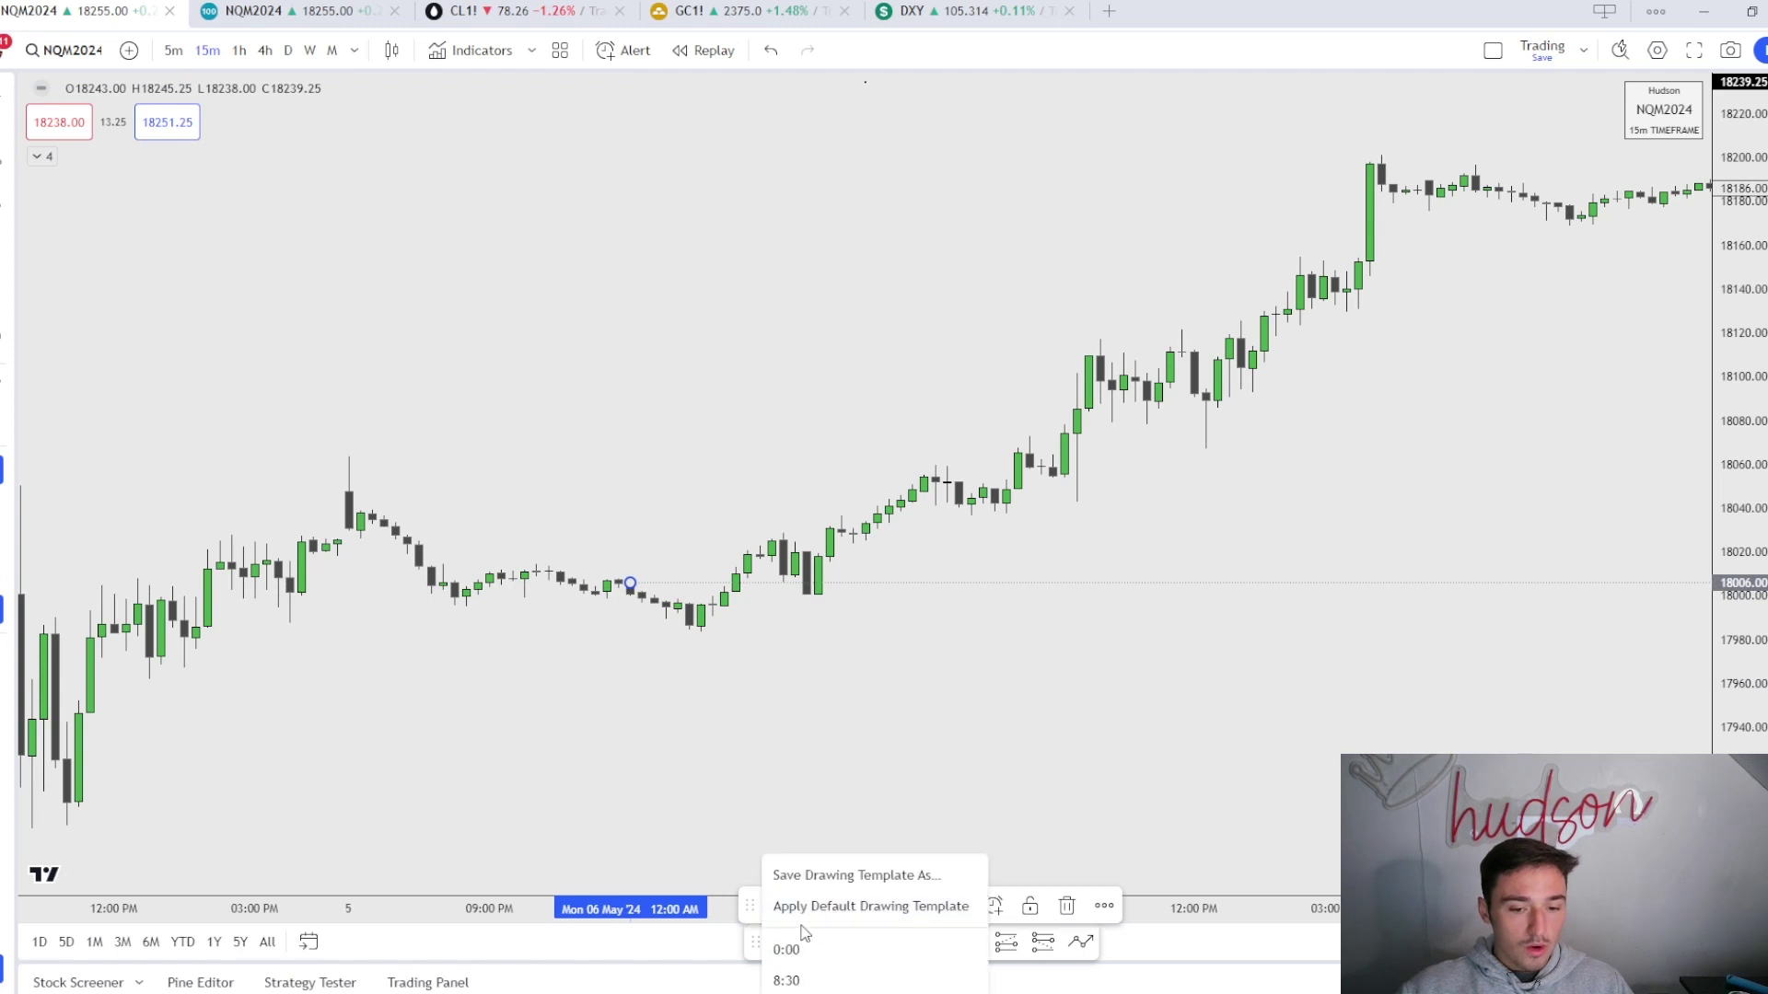
click(801, 950)
click(1065, 777)
Examine the 15-minute price action of the 6 May session relative to the 0:00 line
drag(1381, 695, 1050, 707)
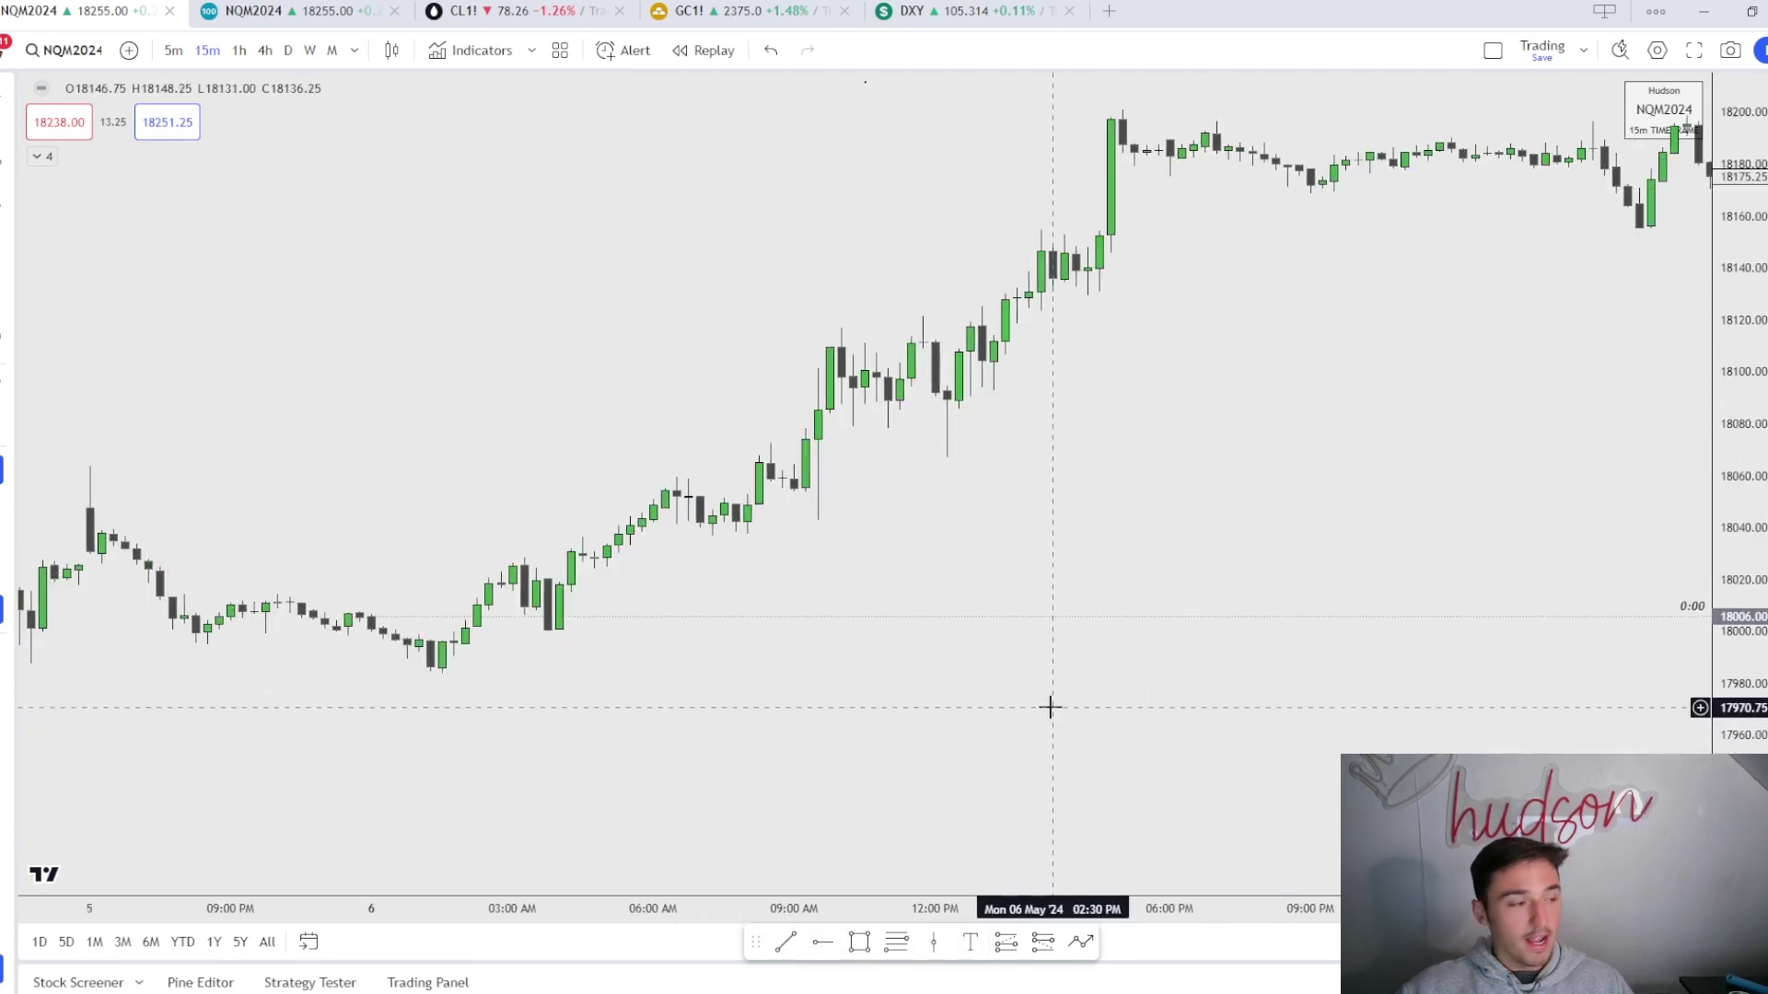
drag(909, 668, 921, 645)
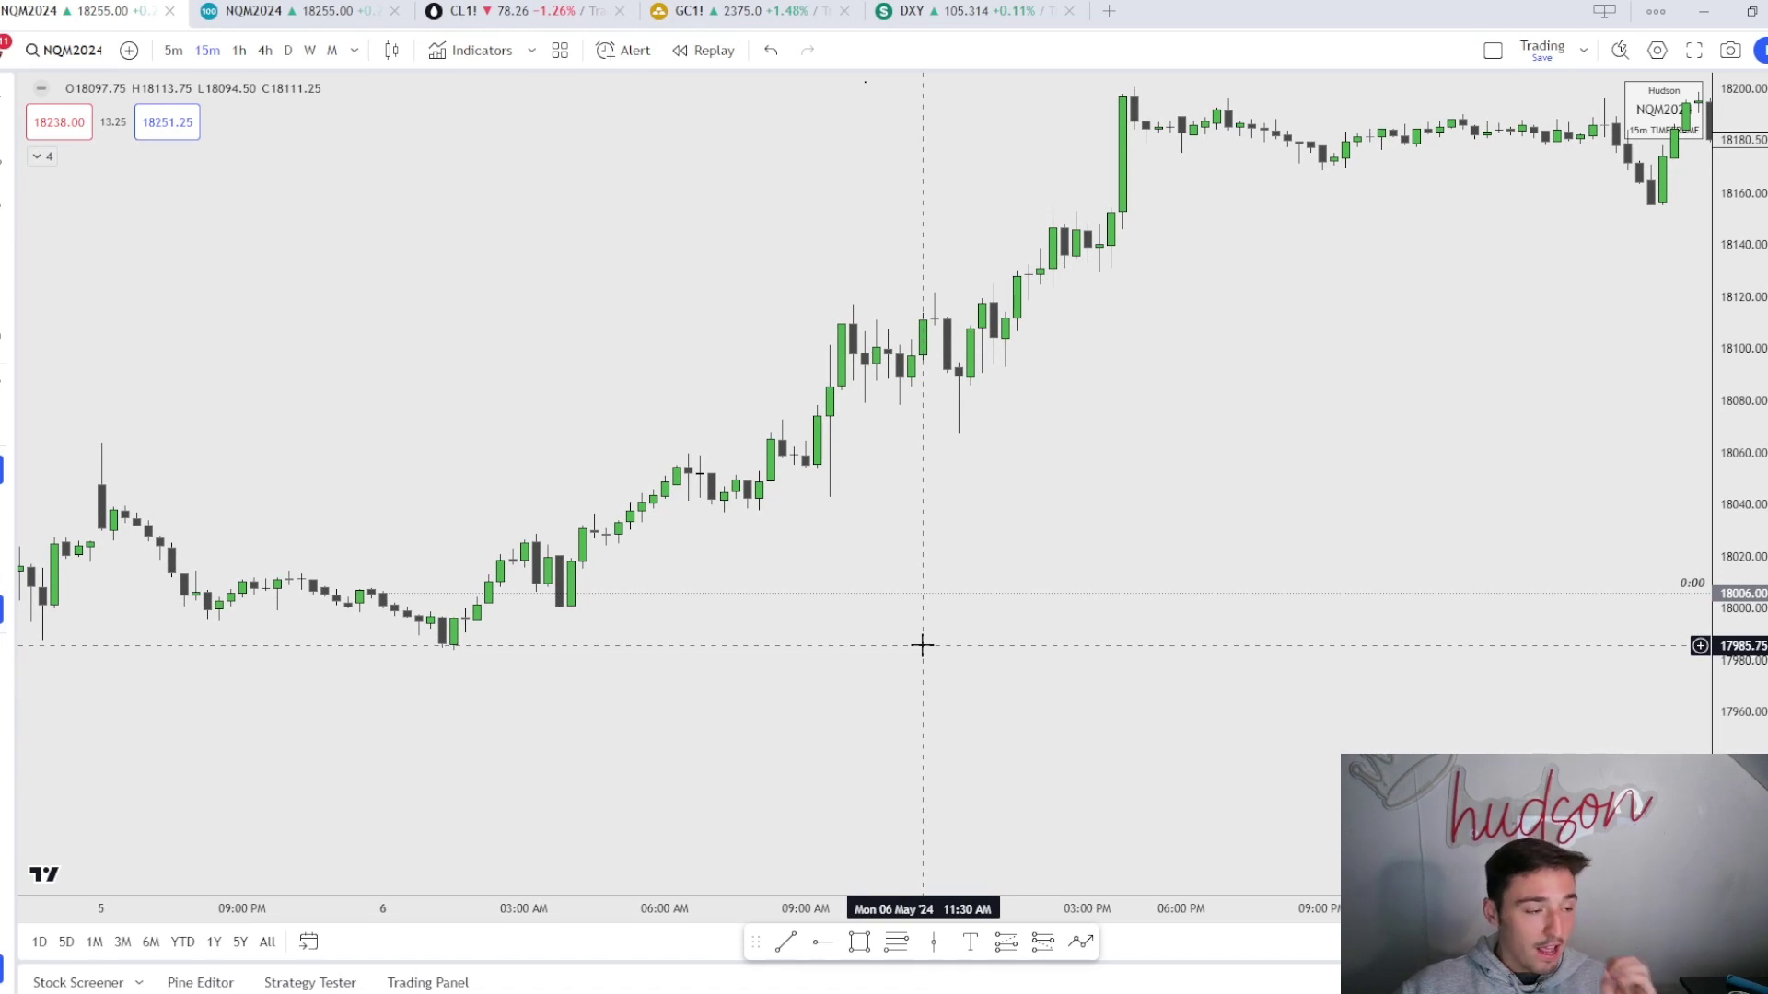
drag(965, 643, 1045, 640)
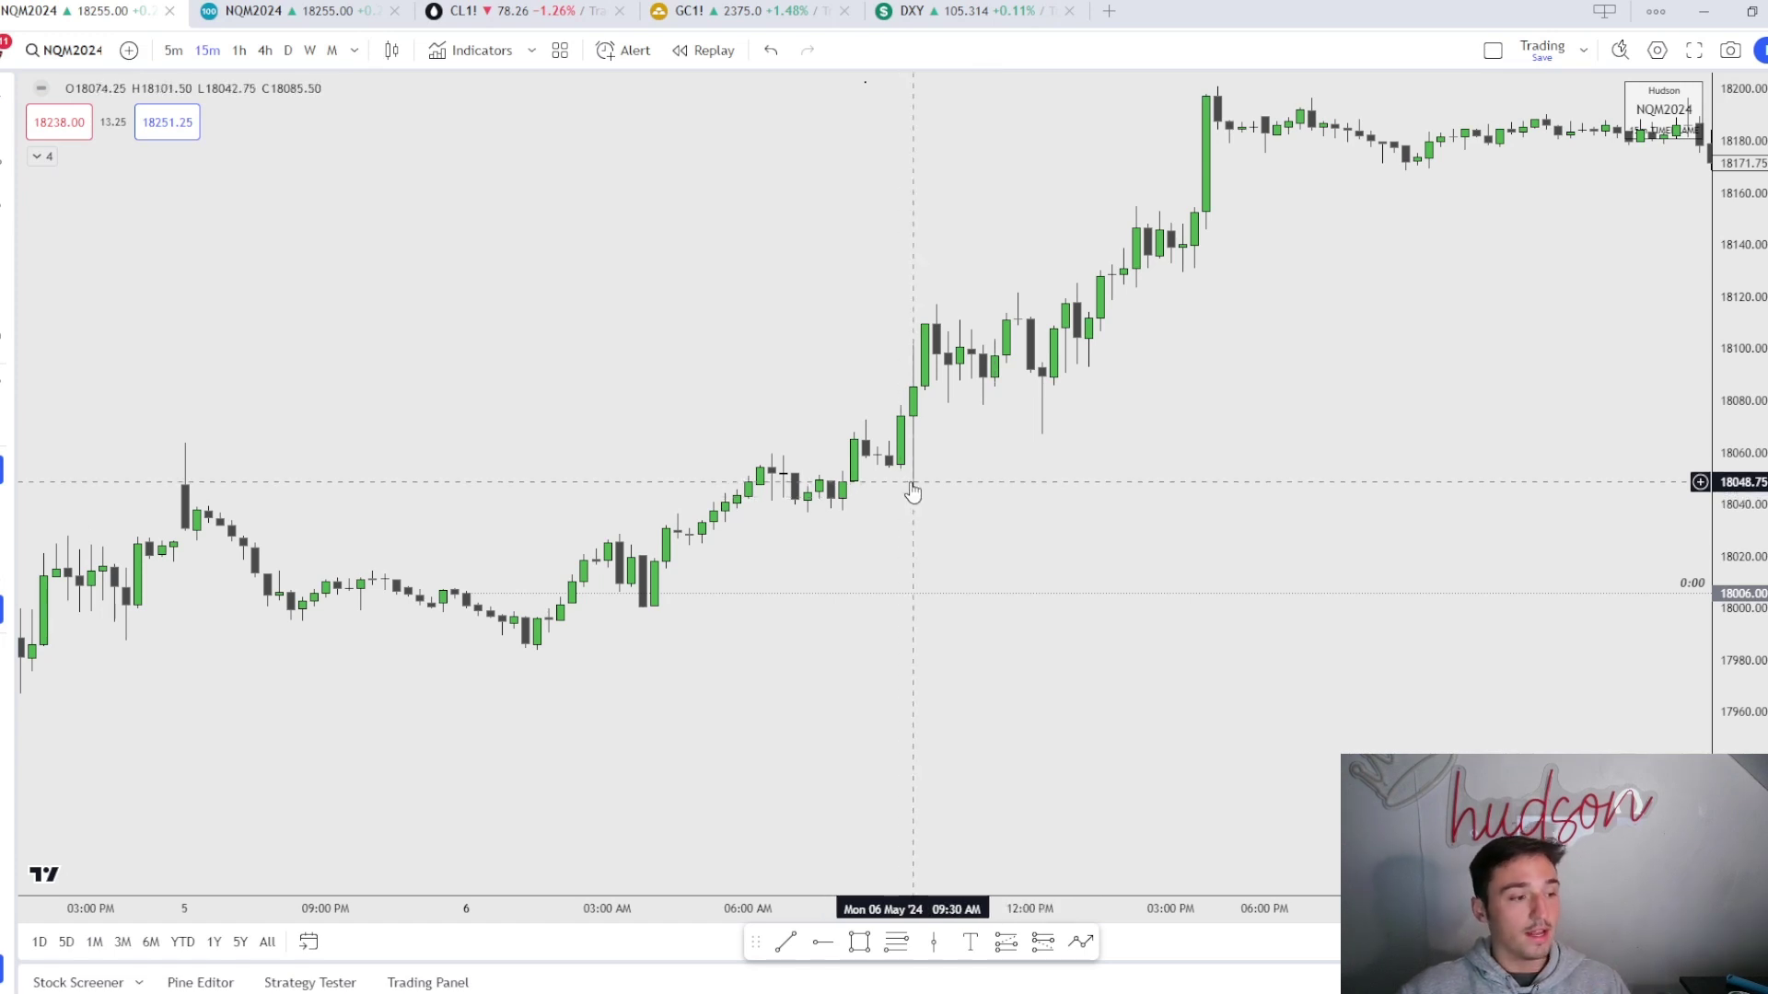
drag(860, 752, 970, 777)
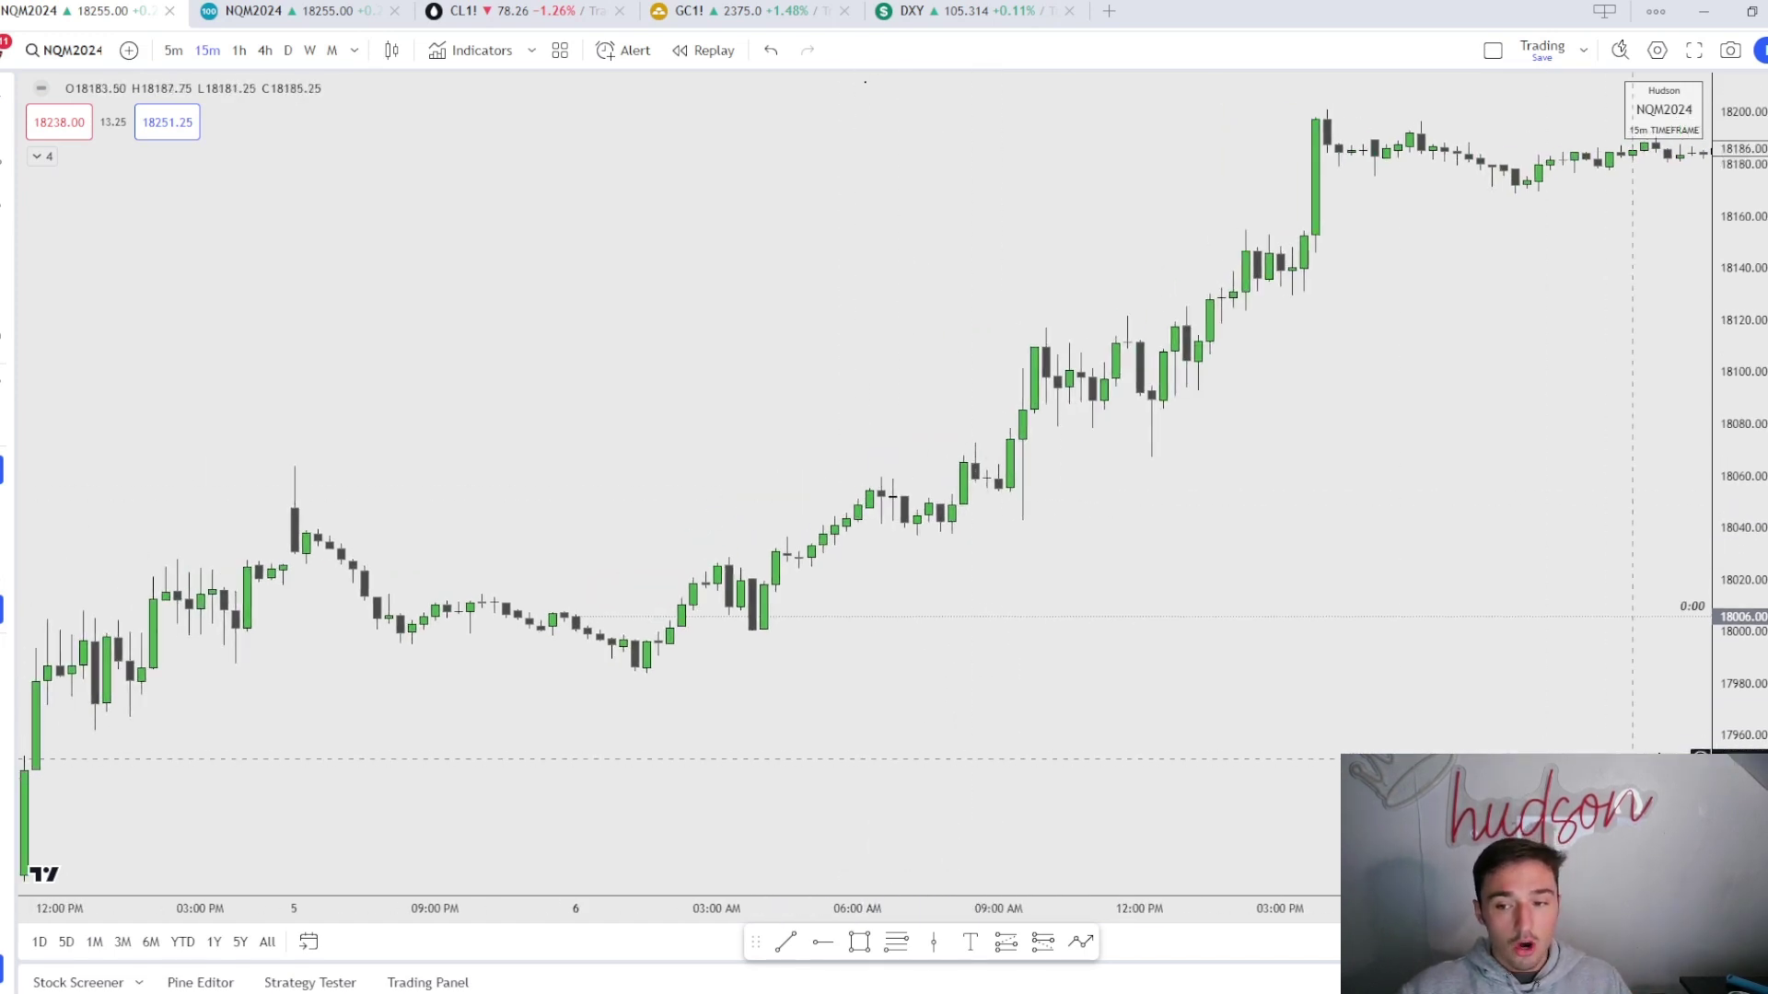
drag(1738, 762, 1738, 675)
drag(1151, 686, 1196, 643)
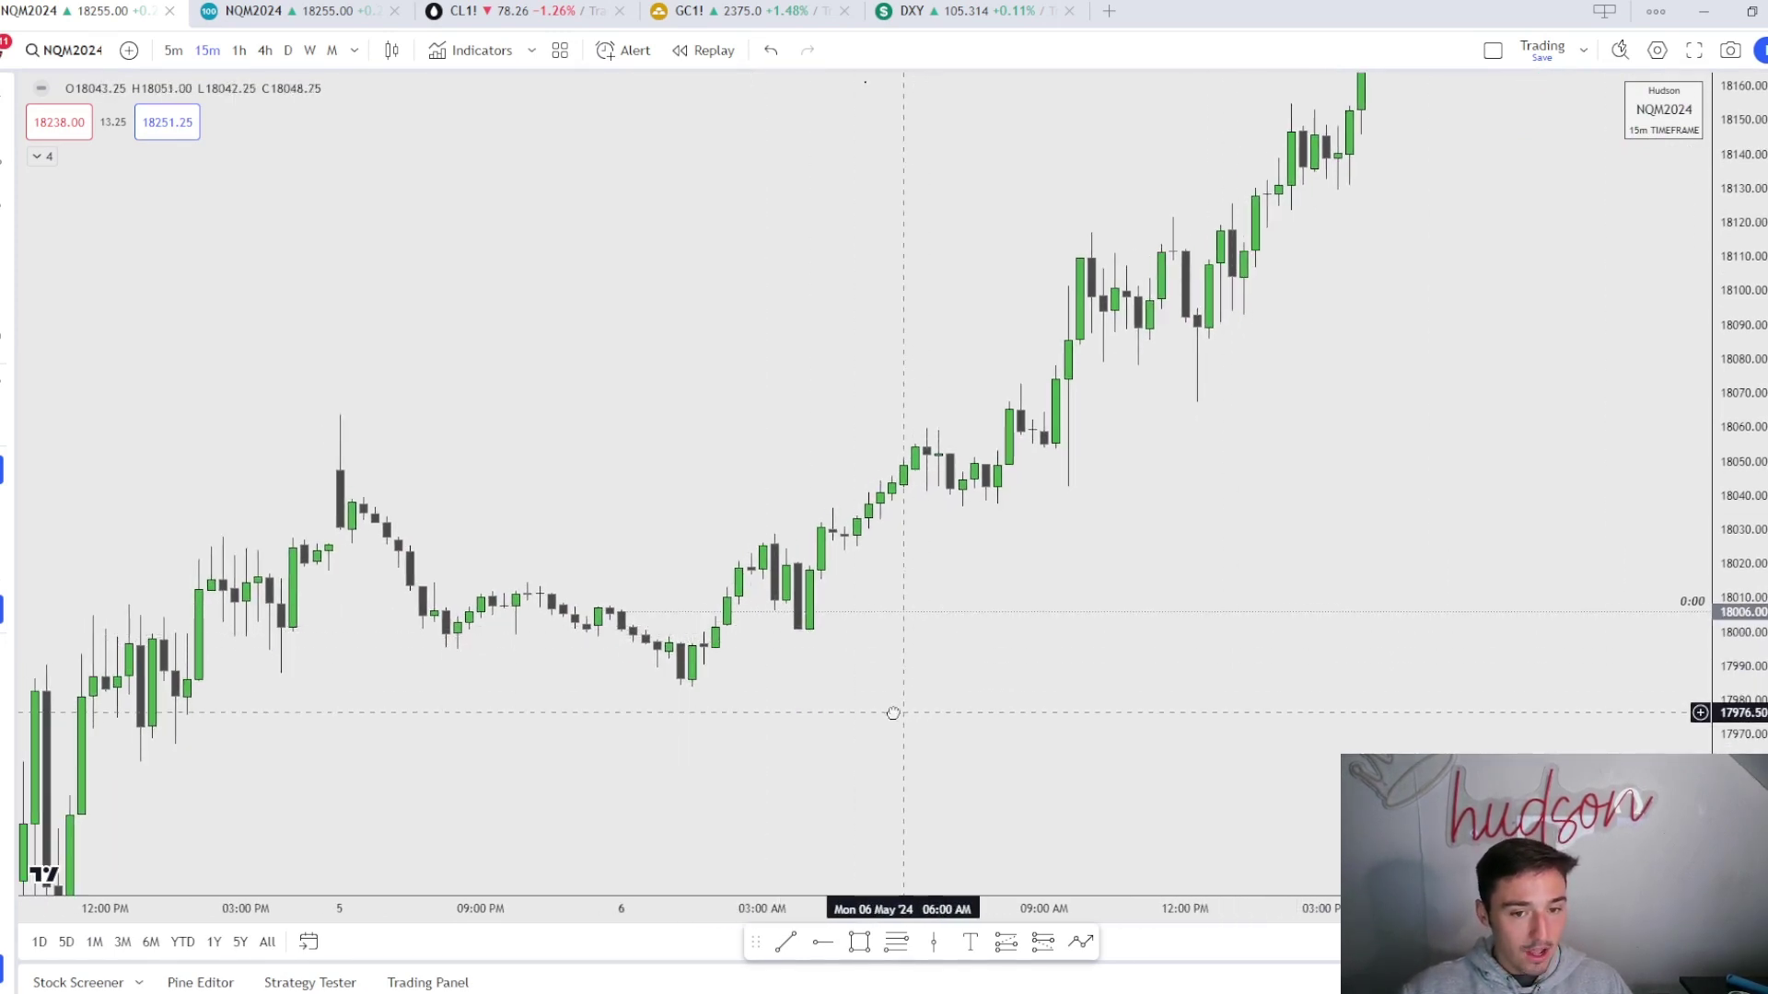
scroll(866, 707, right, 2)
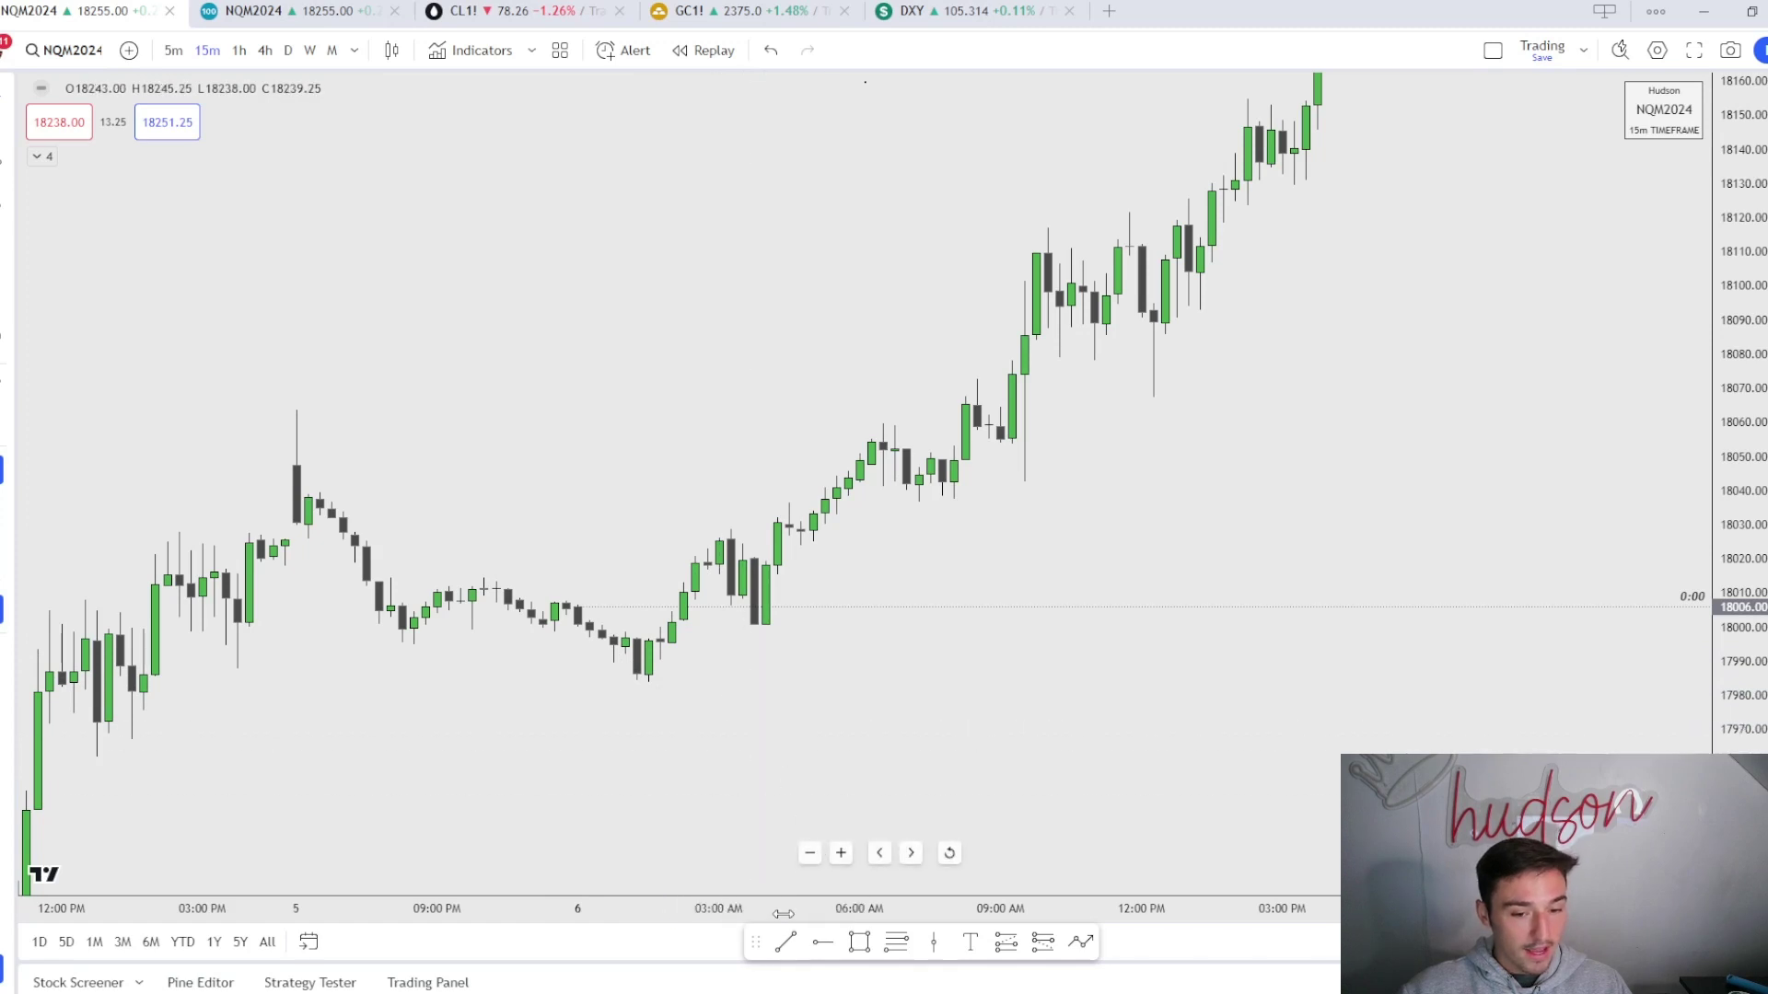
Draw a vertical trend line in the empty area below the 6 May 09:30 AM candle, starting at 17997.75
click(785, 941)
click(1025, 635)
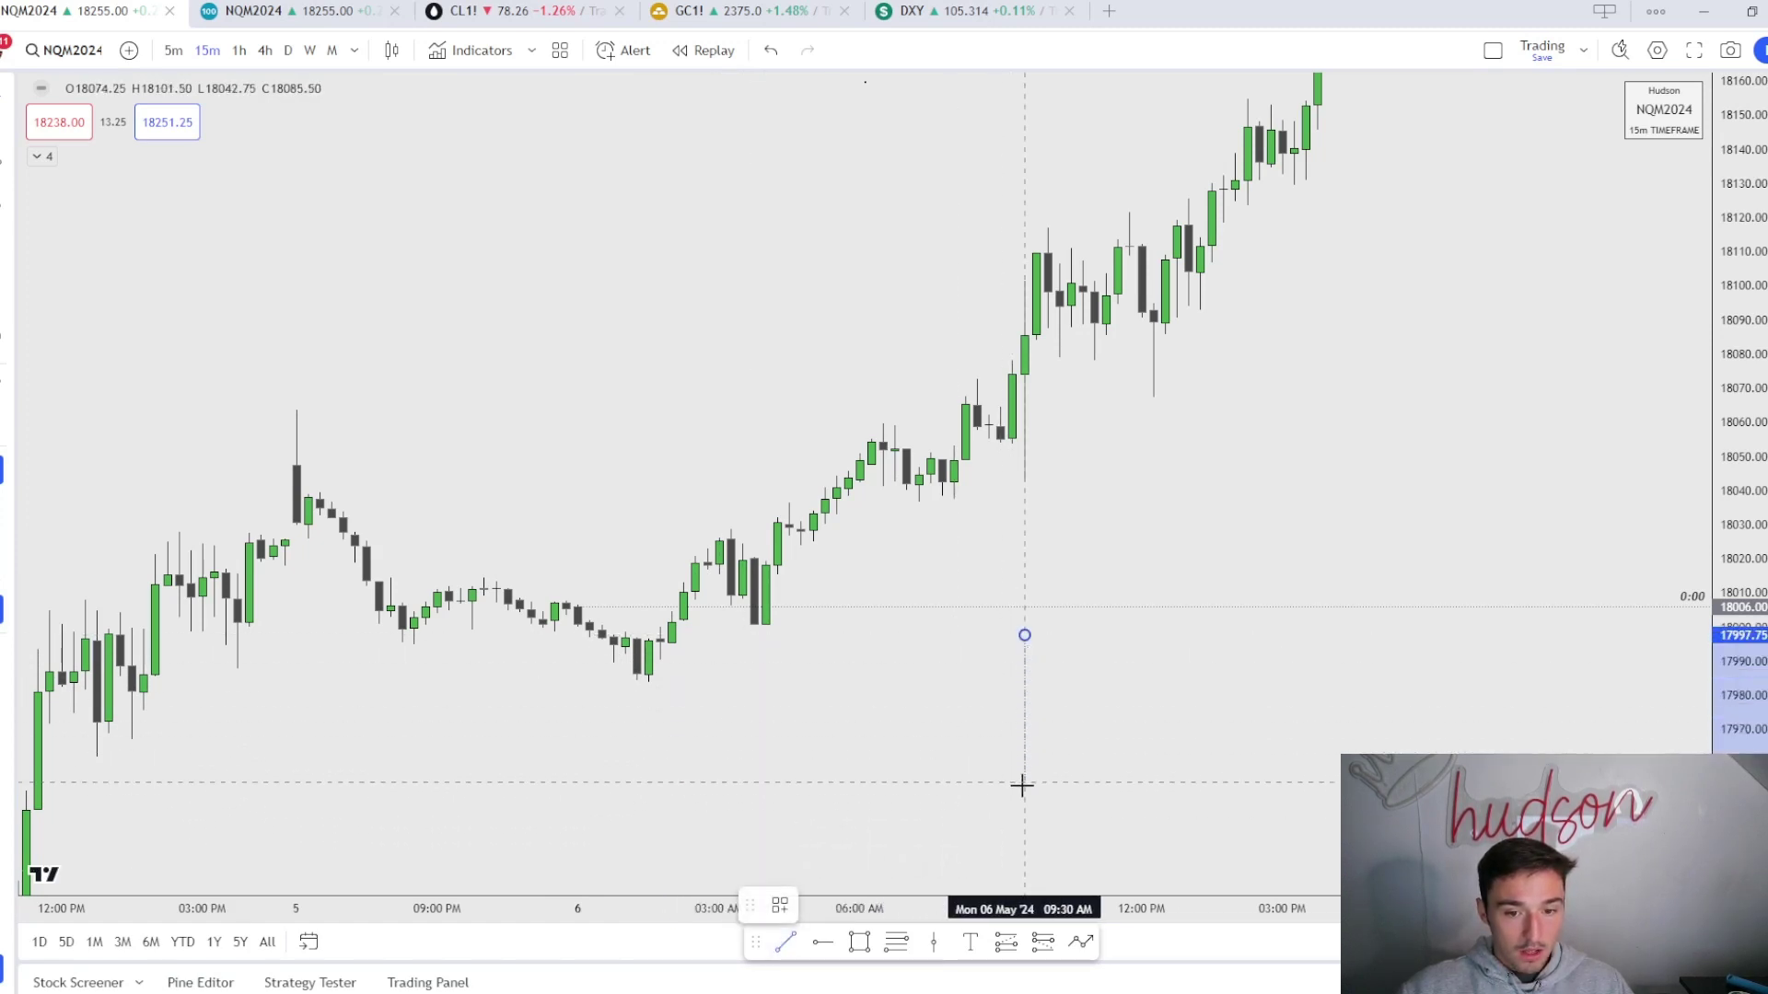
click(1025, 807)
click(917, 906)
click(935, 918)
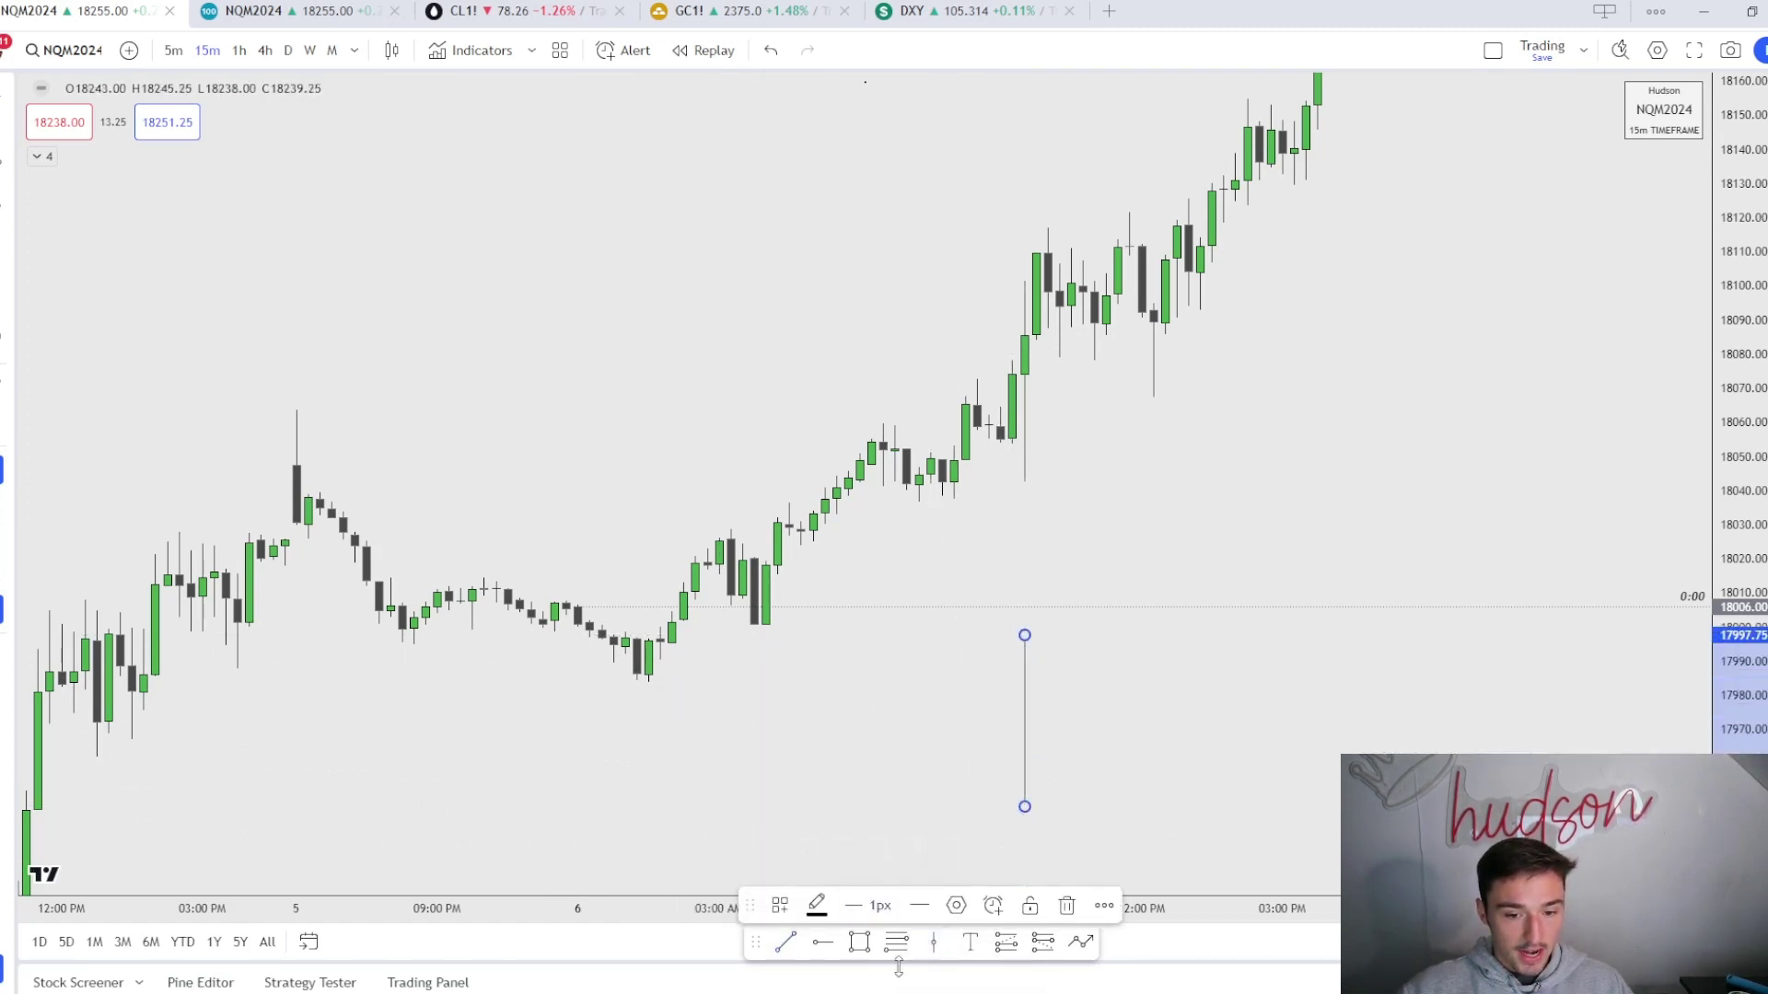
click(812, 947)
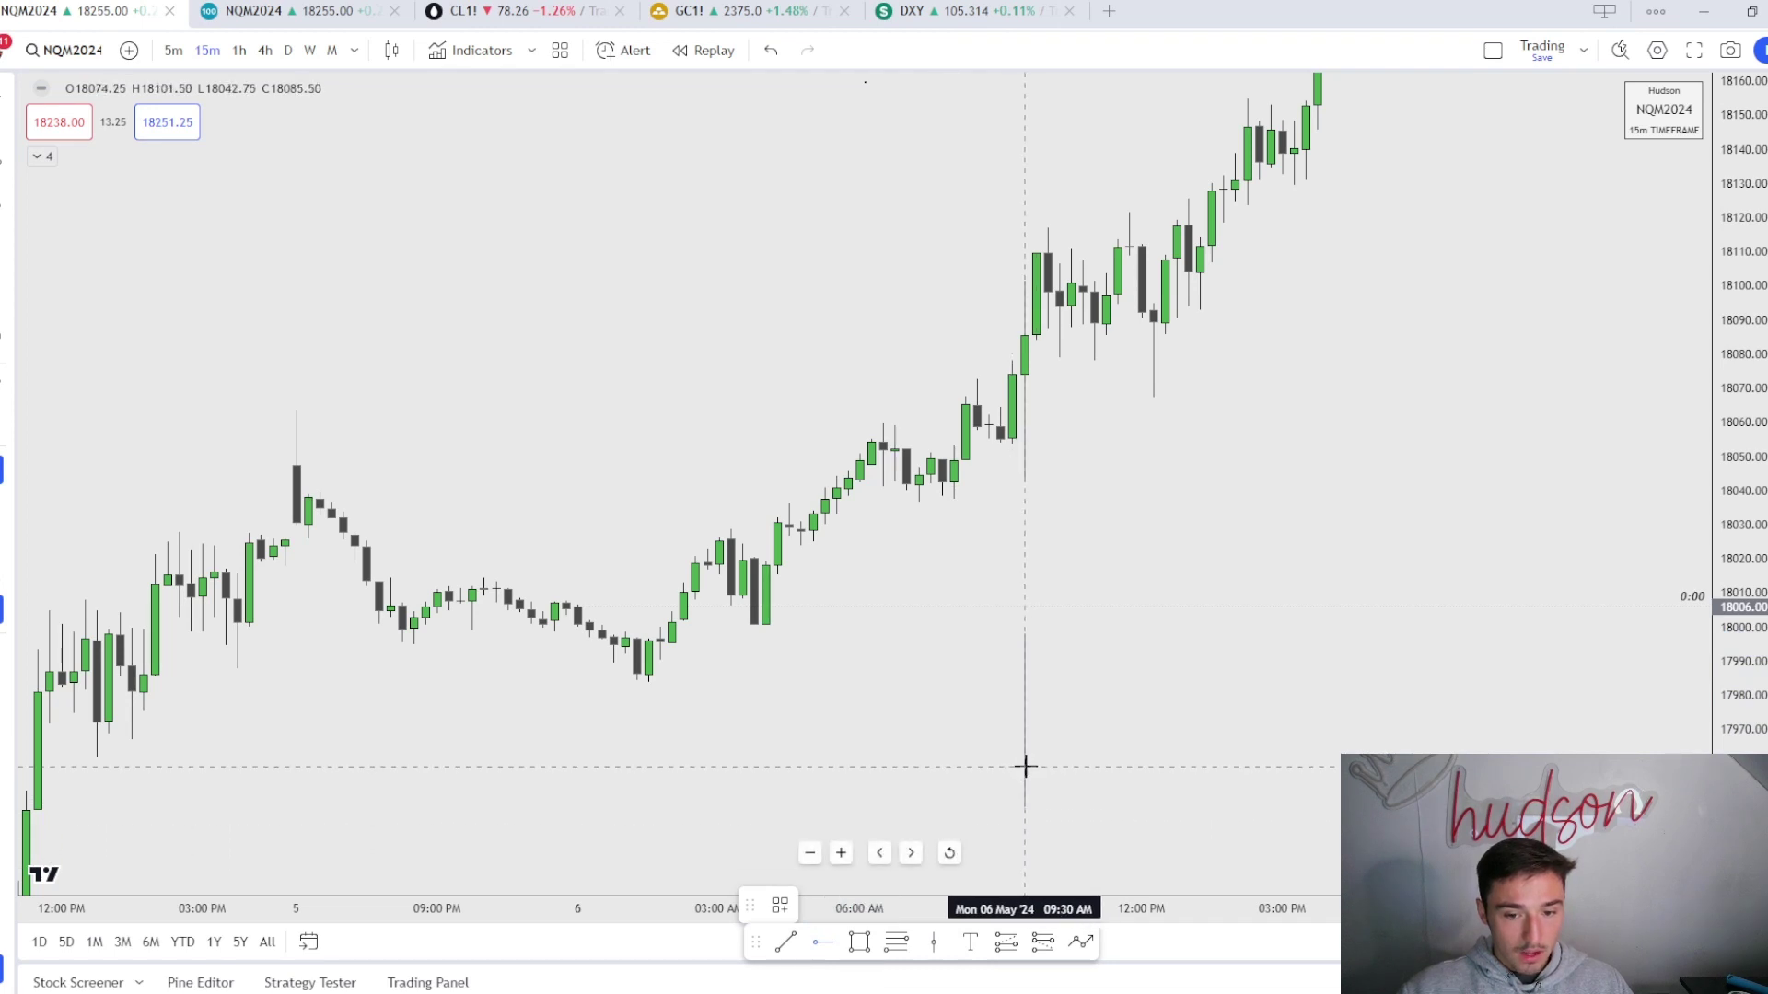
click(1024, 766)
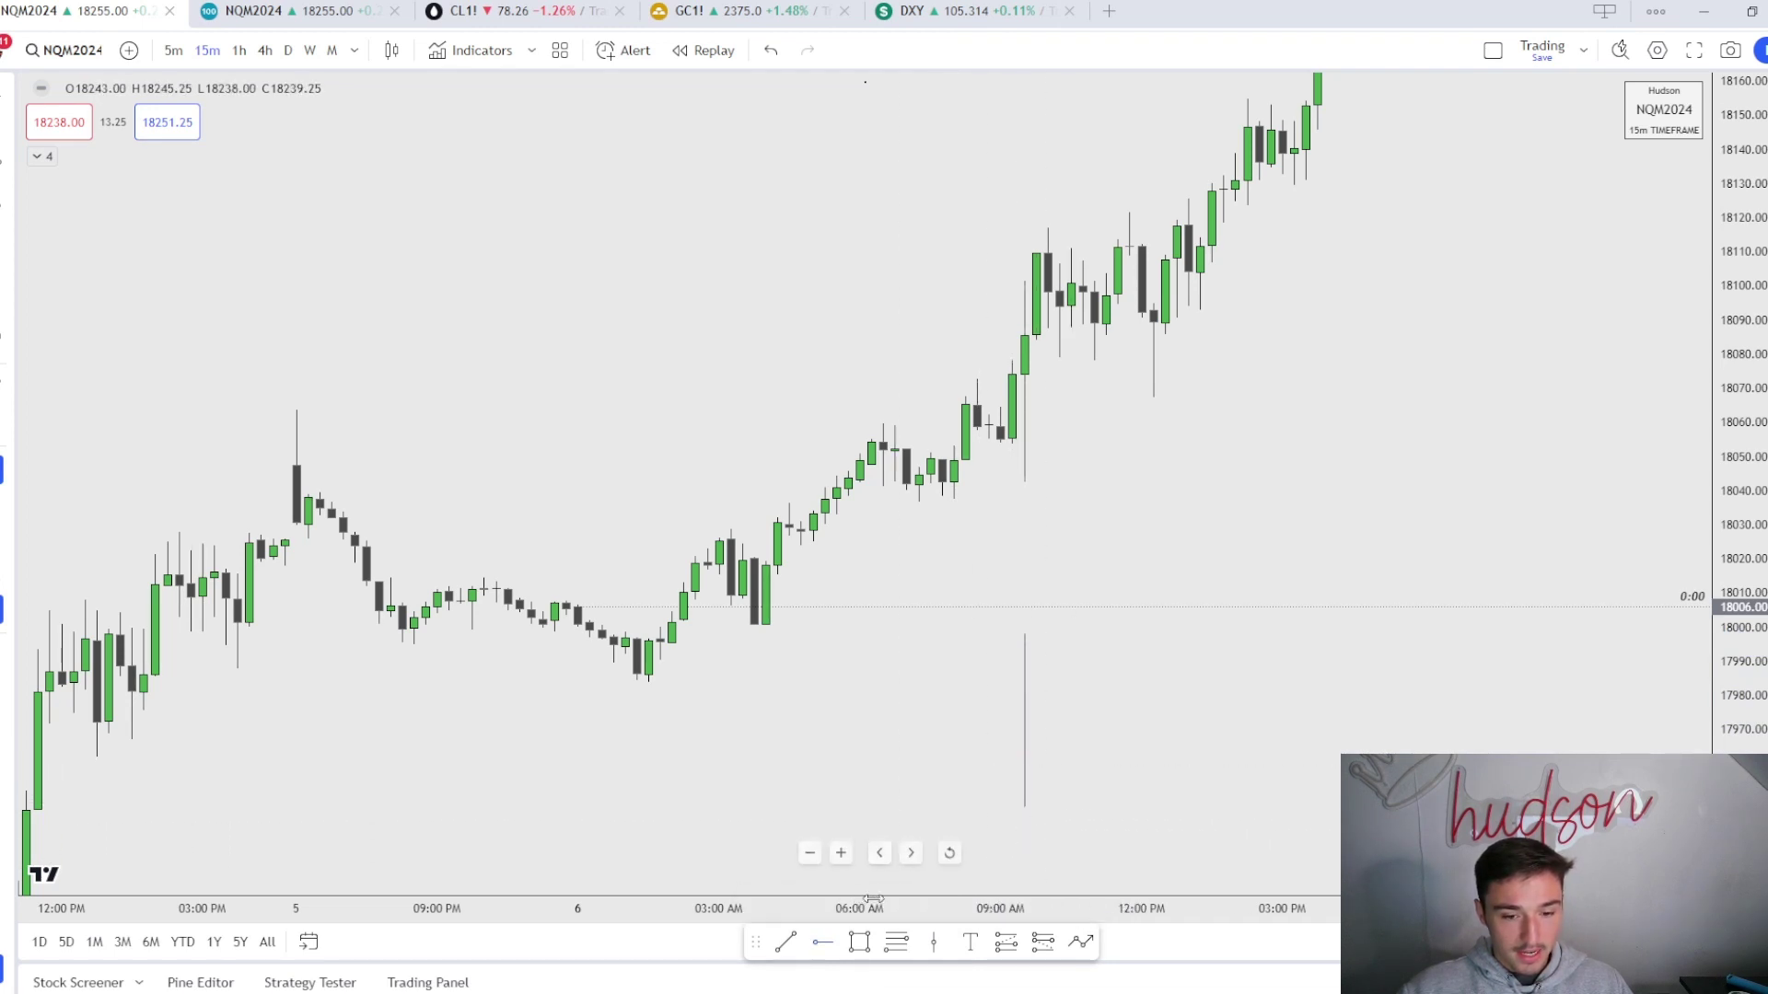
Add a short open tick near the vertical line's lower end and a close tick near its upper end, forming a bar
click(786, 941)
click(976, 774)
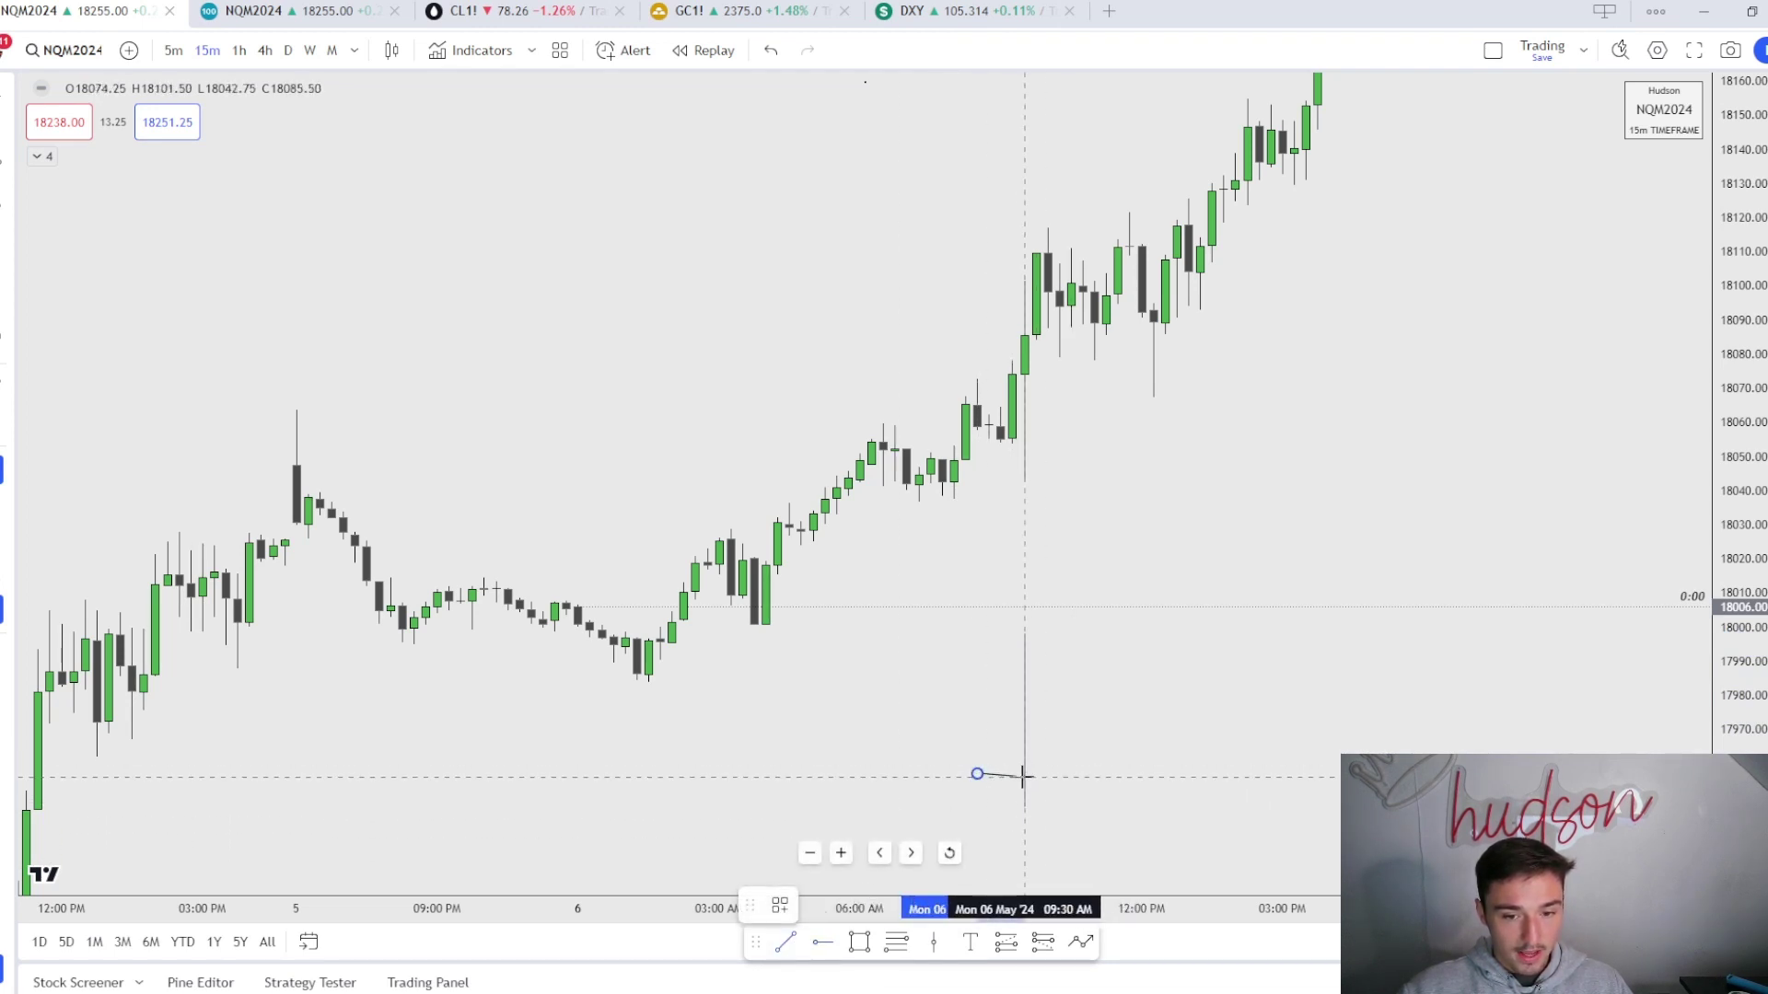
click(1023, 773)
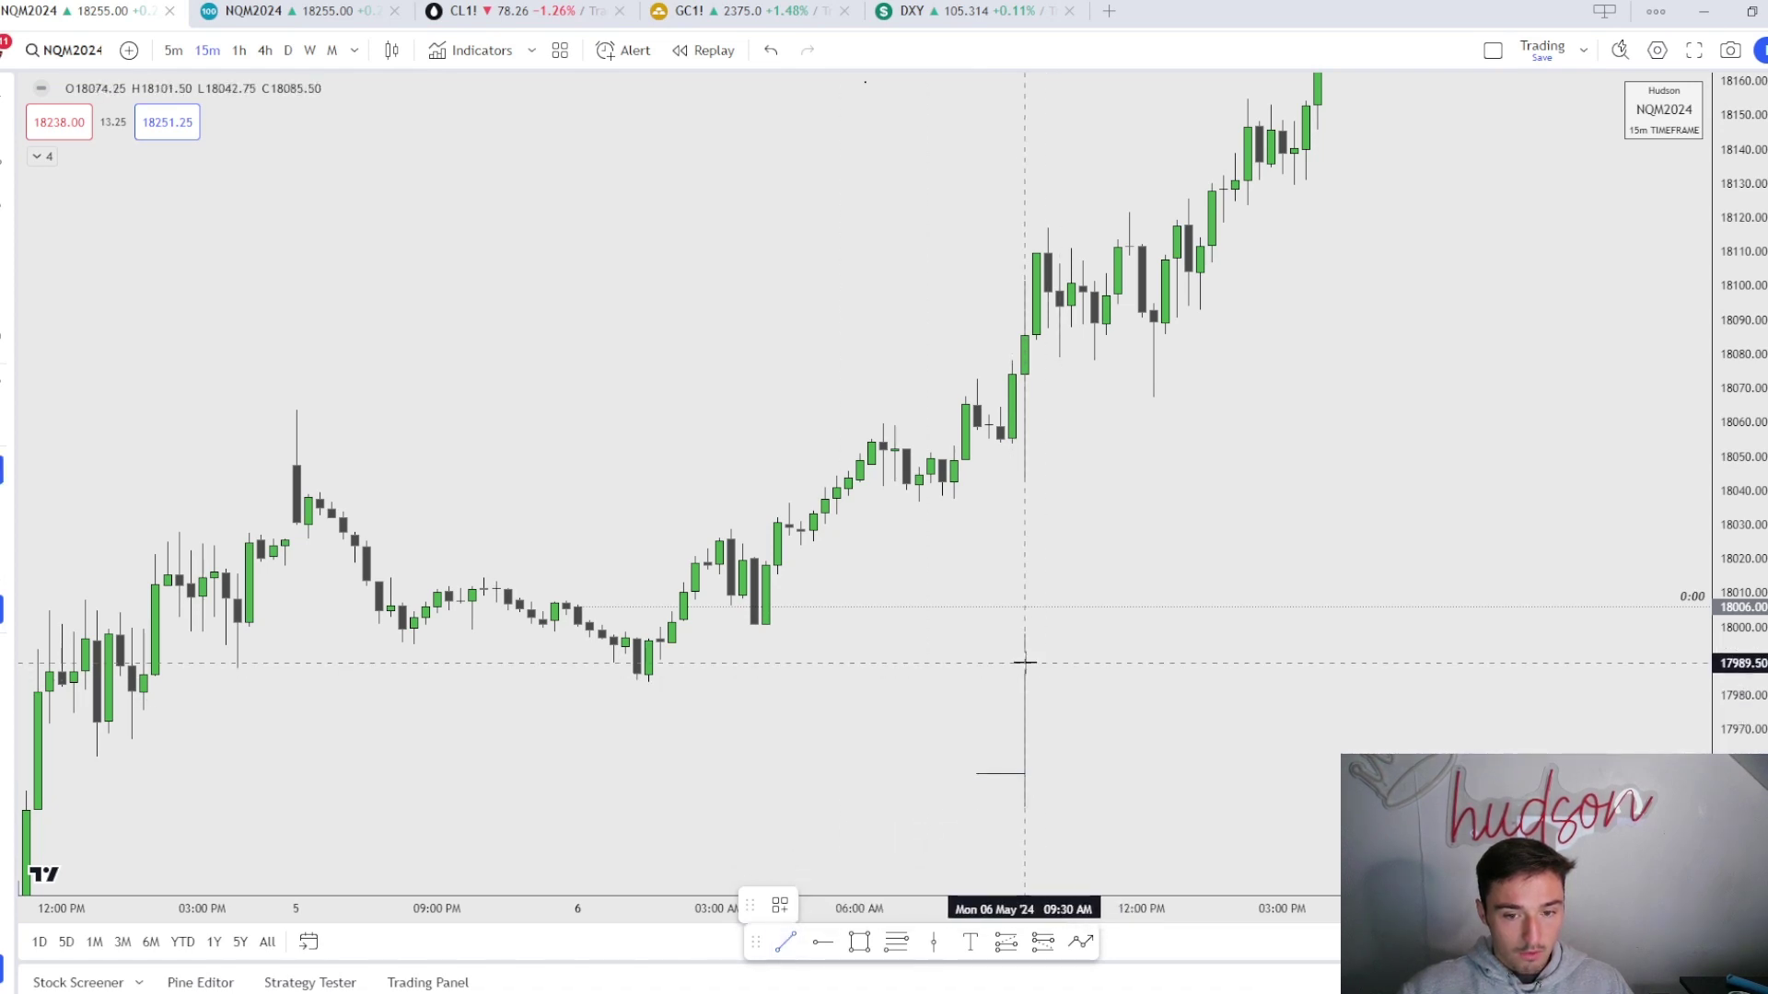
click(1065, 659)
click(998, 777)
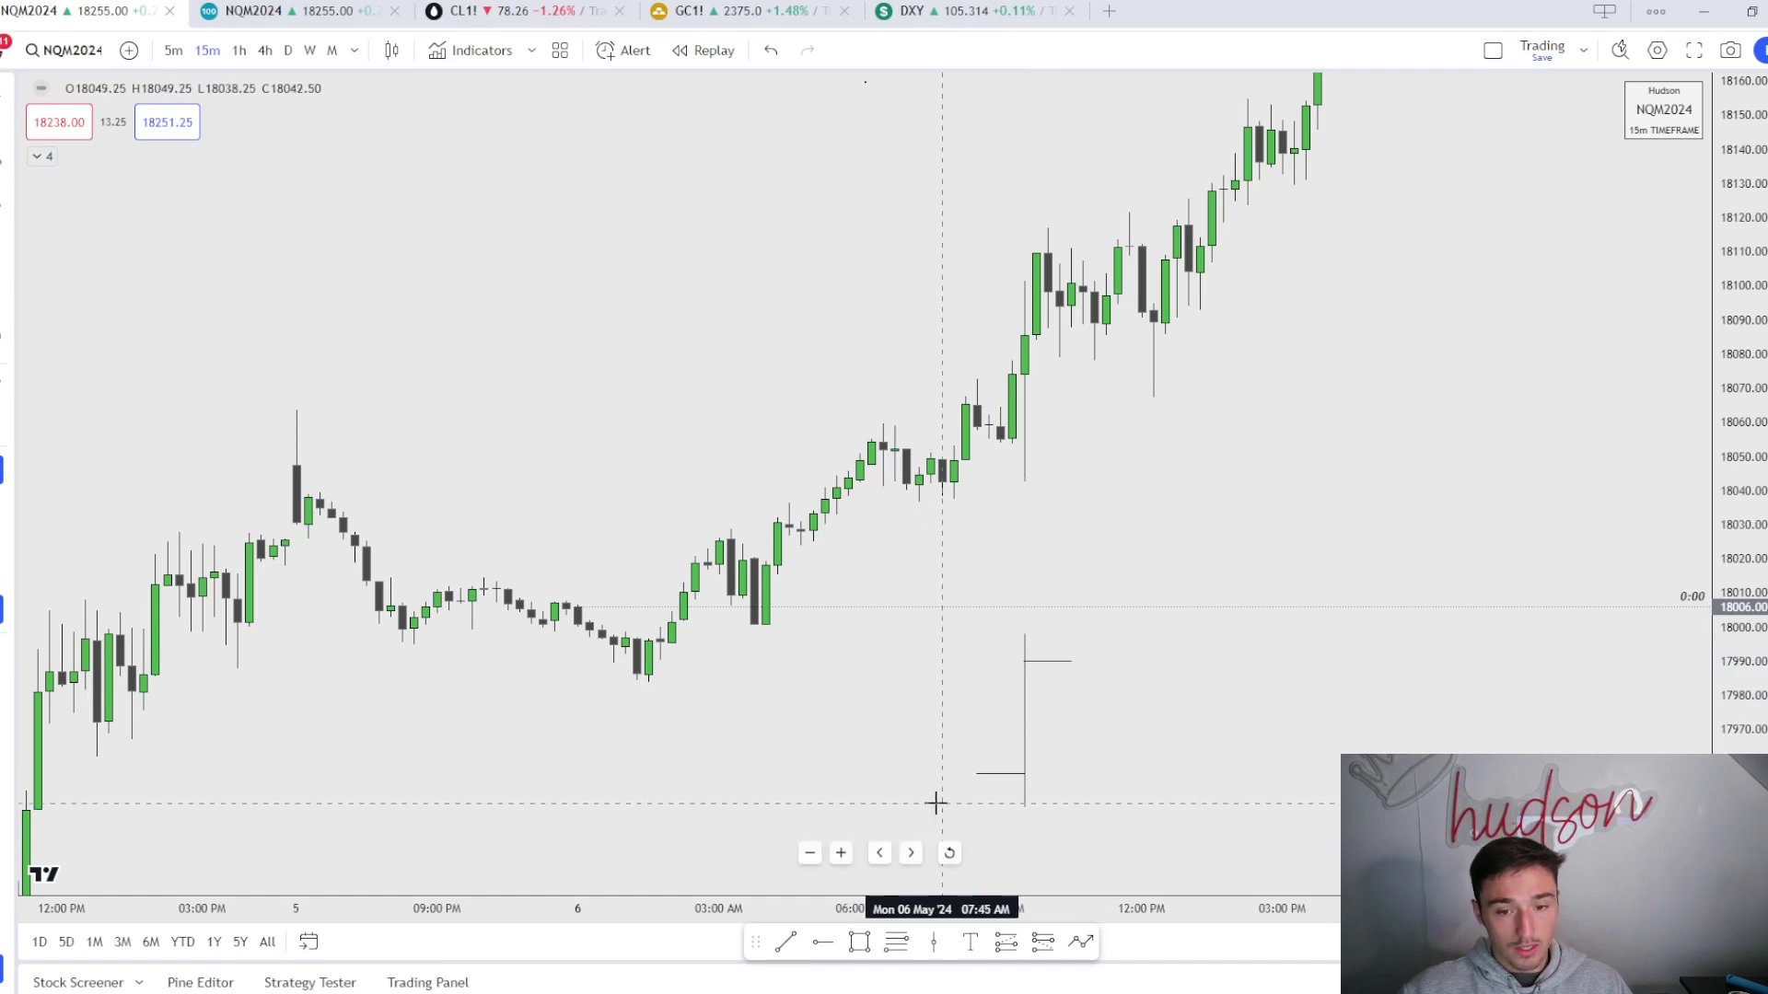
Select the three lines of the sketched bar together and delete them
drag(930, 810, 1184, 587)
key(Delete)
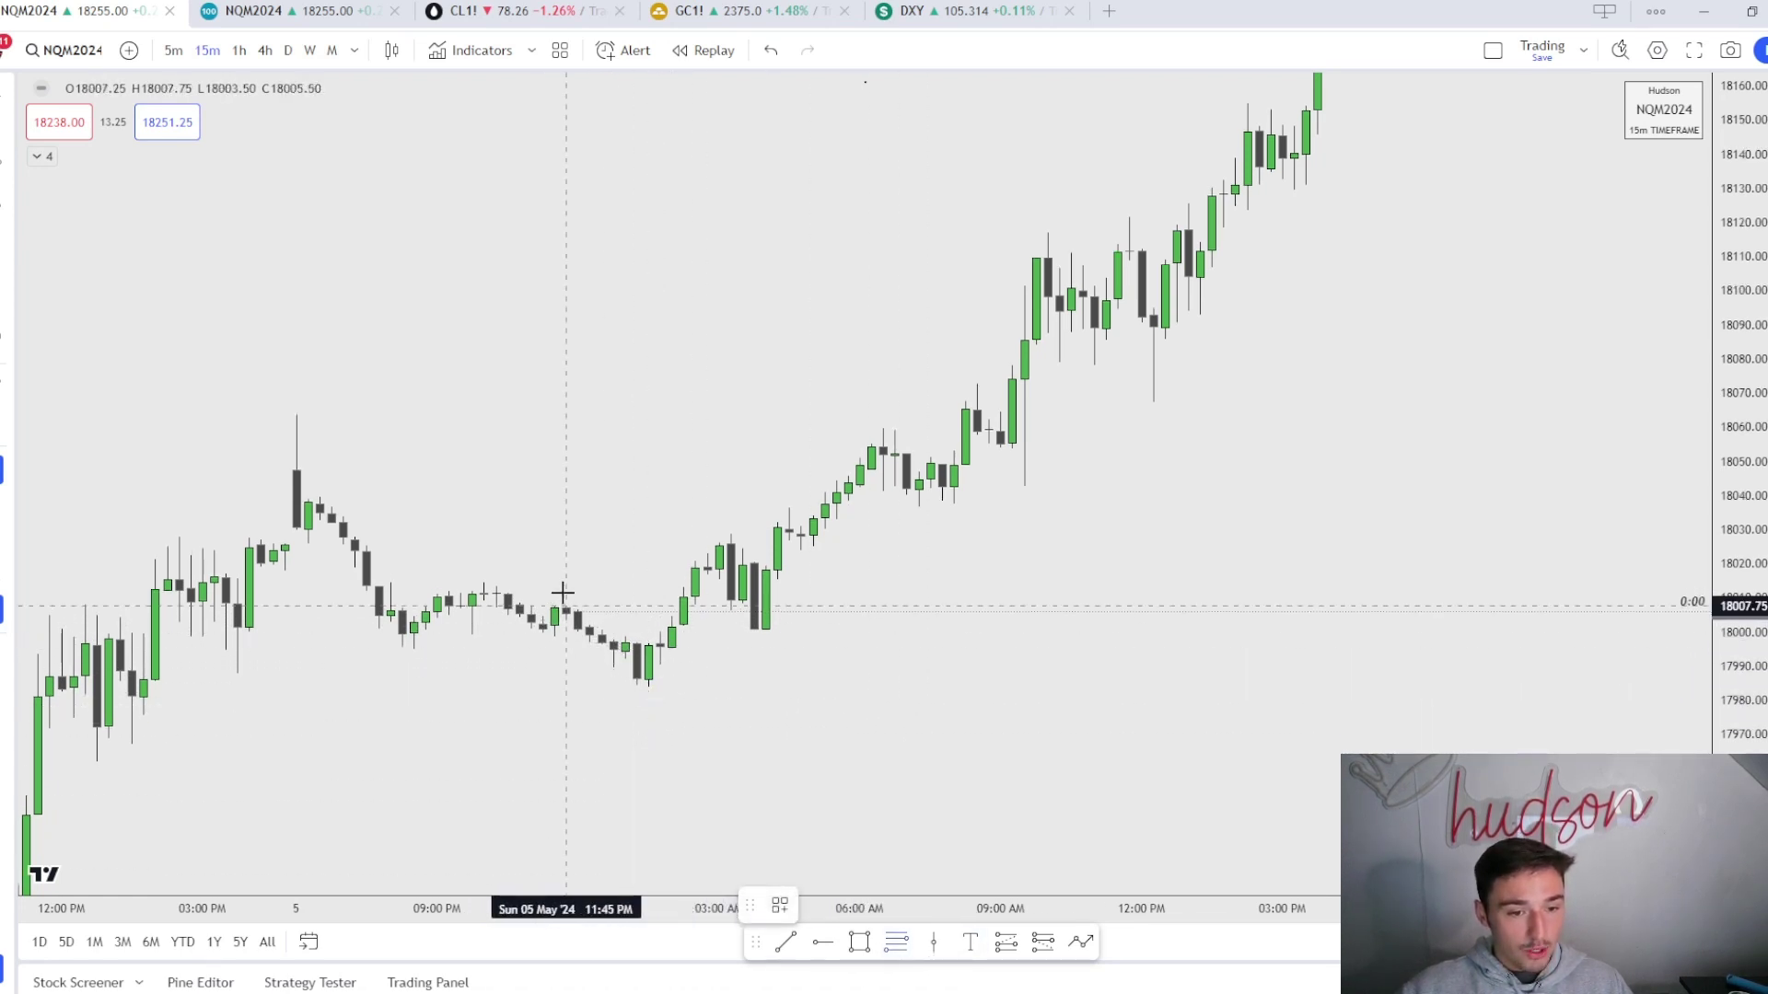
Draw a Fibonacci retracement from the 6 May 01:30 AM low at 17983.75 to the 5 May 11:45 PM high at 18007.75
click(644, 687)
click(561, 596)
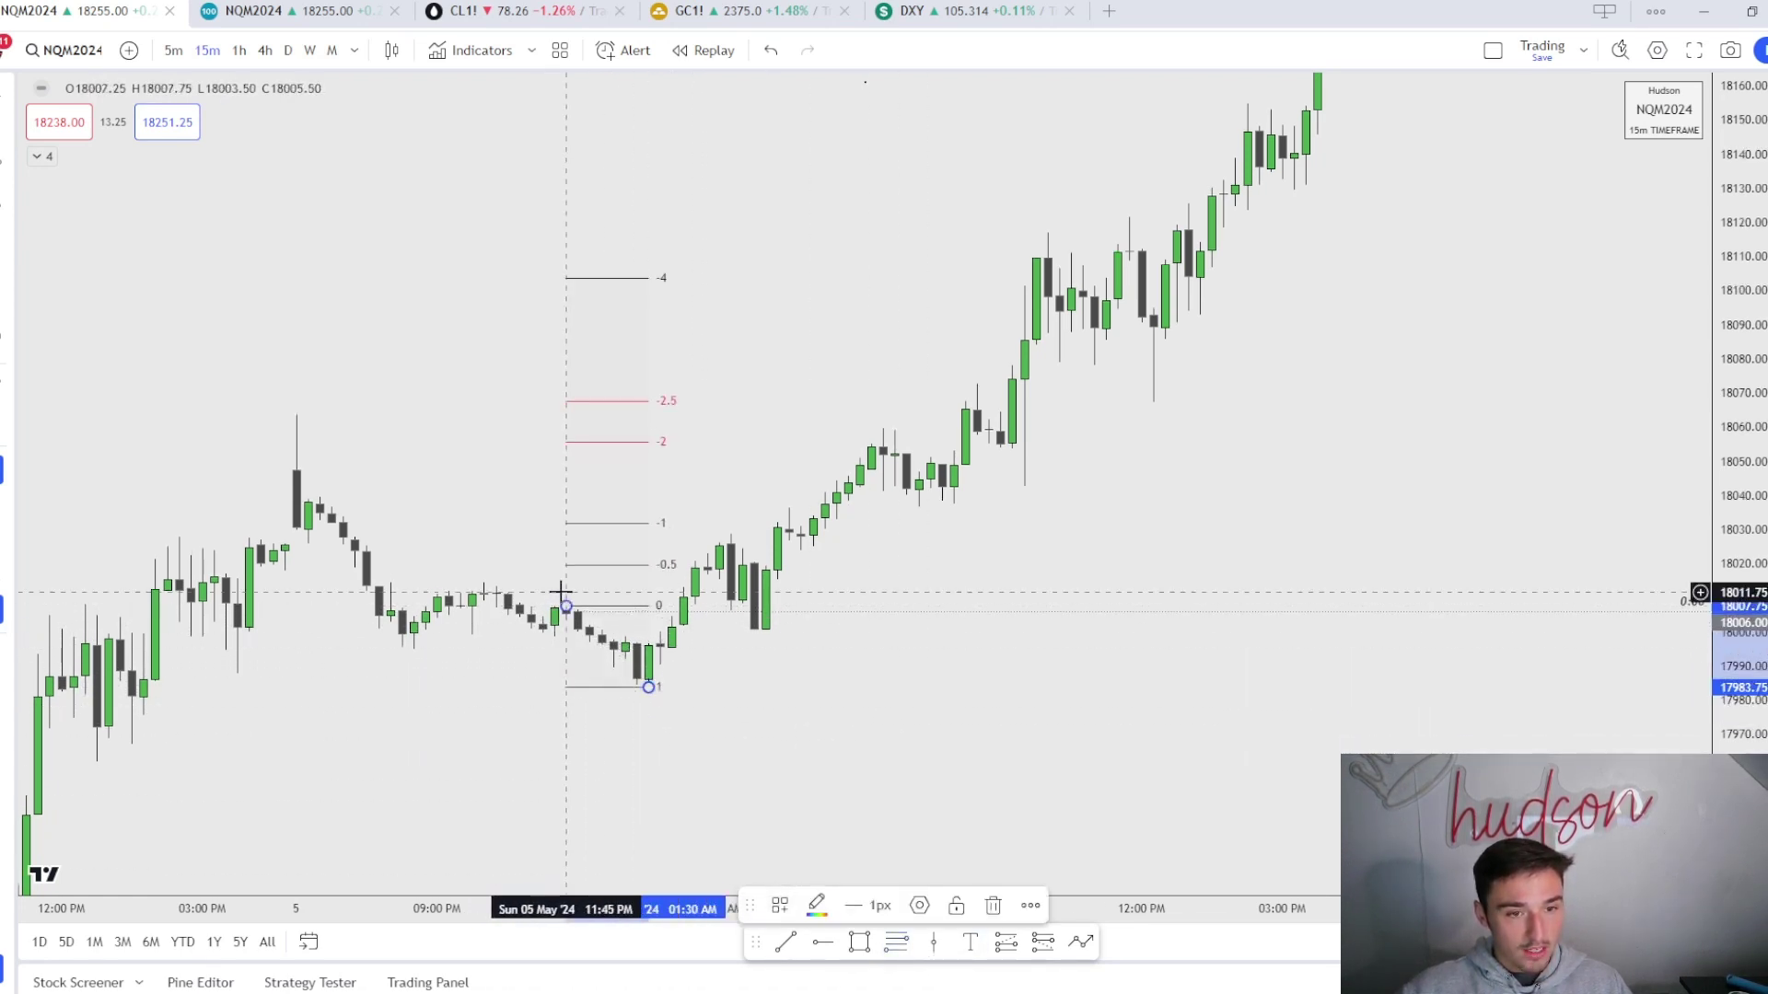
click(1061, 403)
Draw a horizontal trend line at 18078.25 from the prior swing low to the 12:15 PM candle and apply the Liquidity template
drag(995, 397, 874, 449)
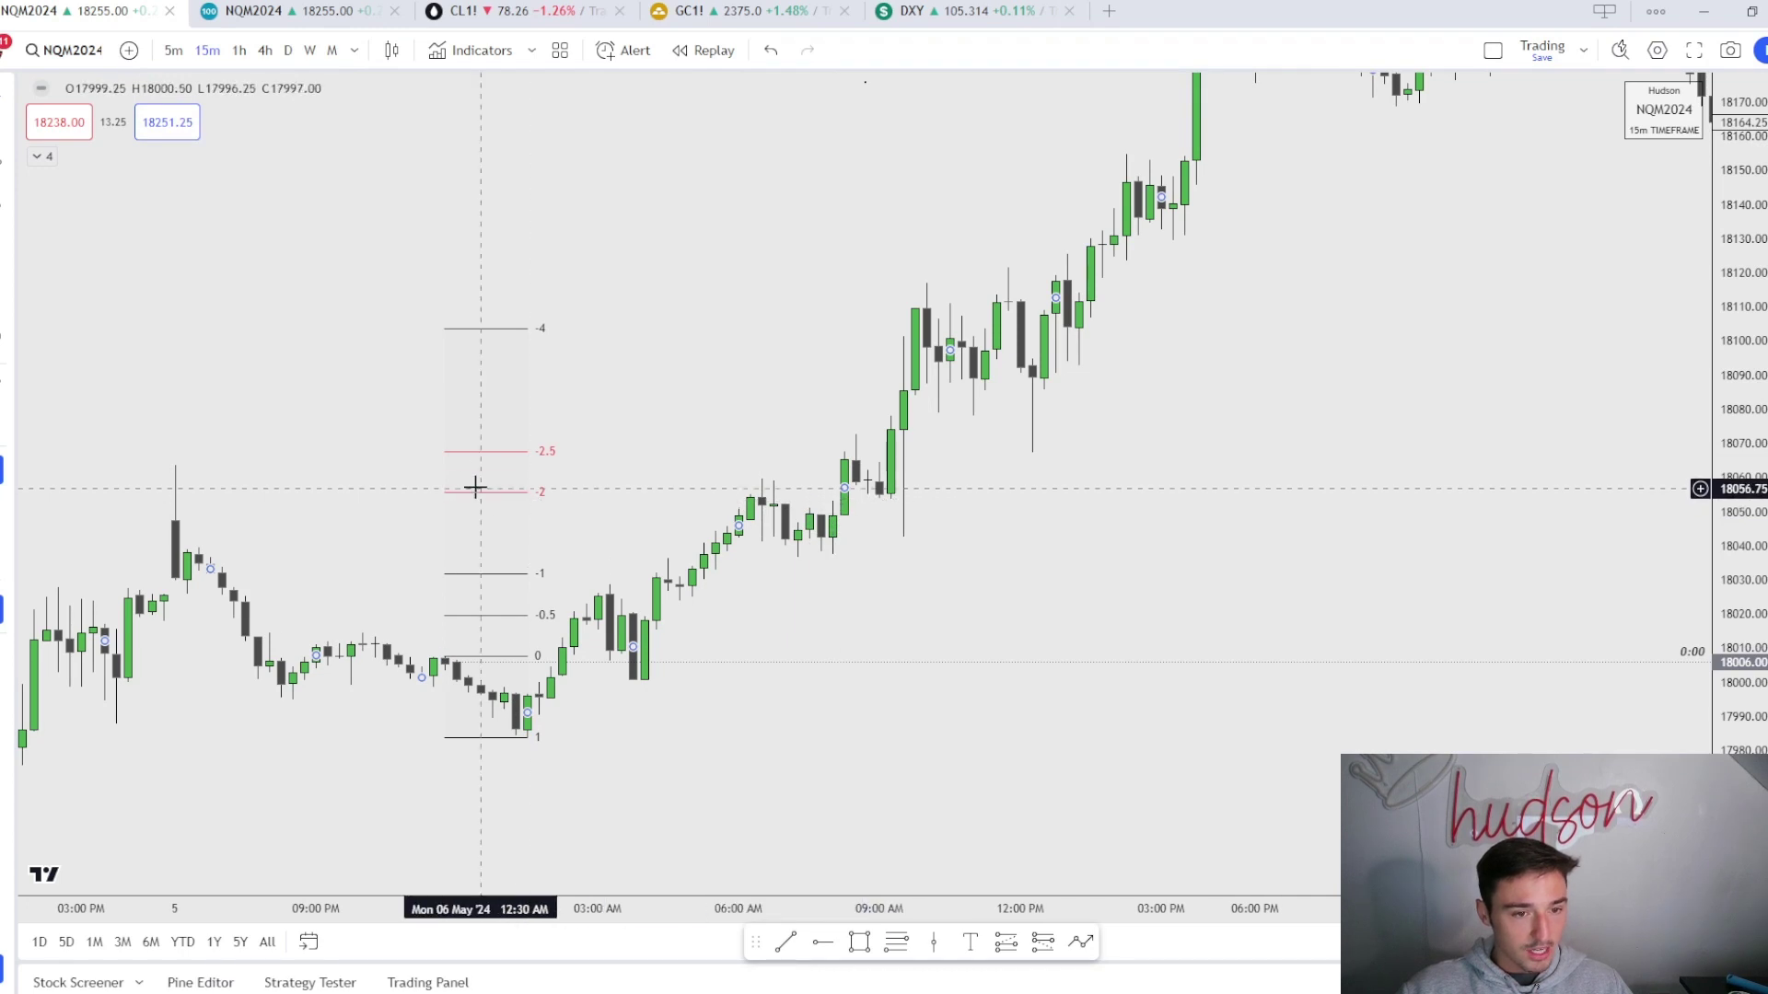
drag(895, 464, 844, 484)
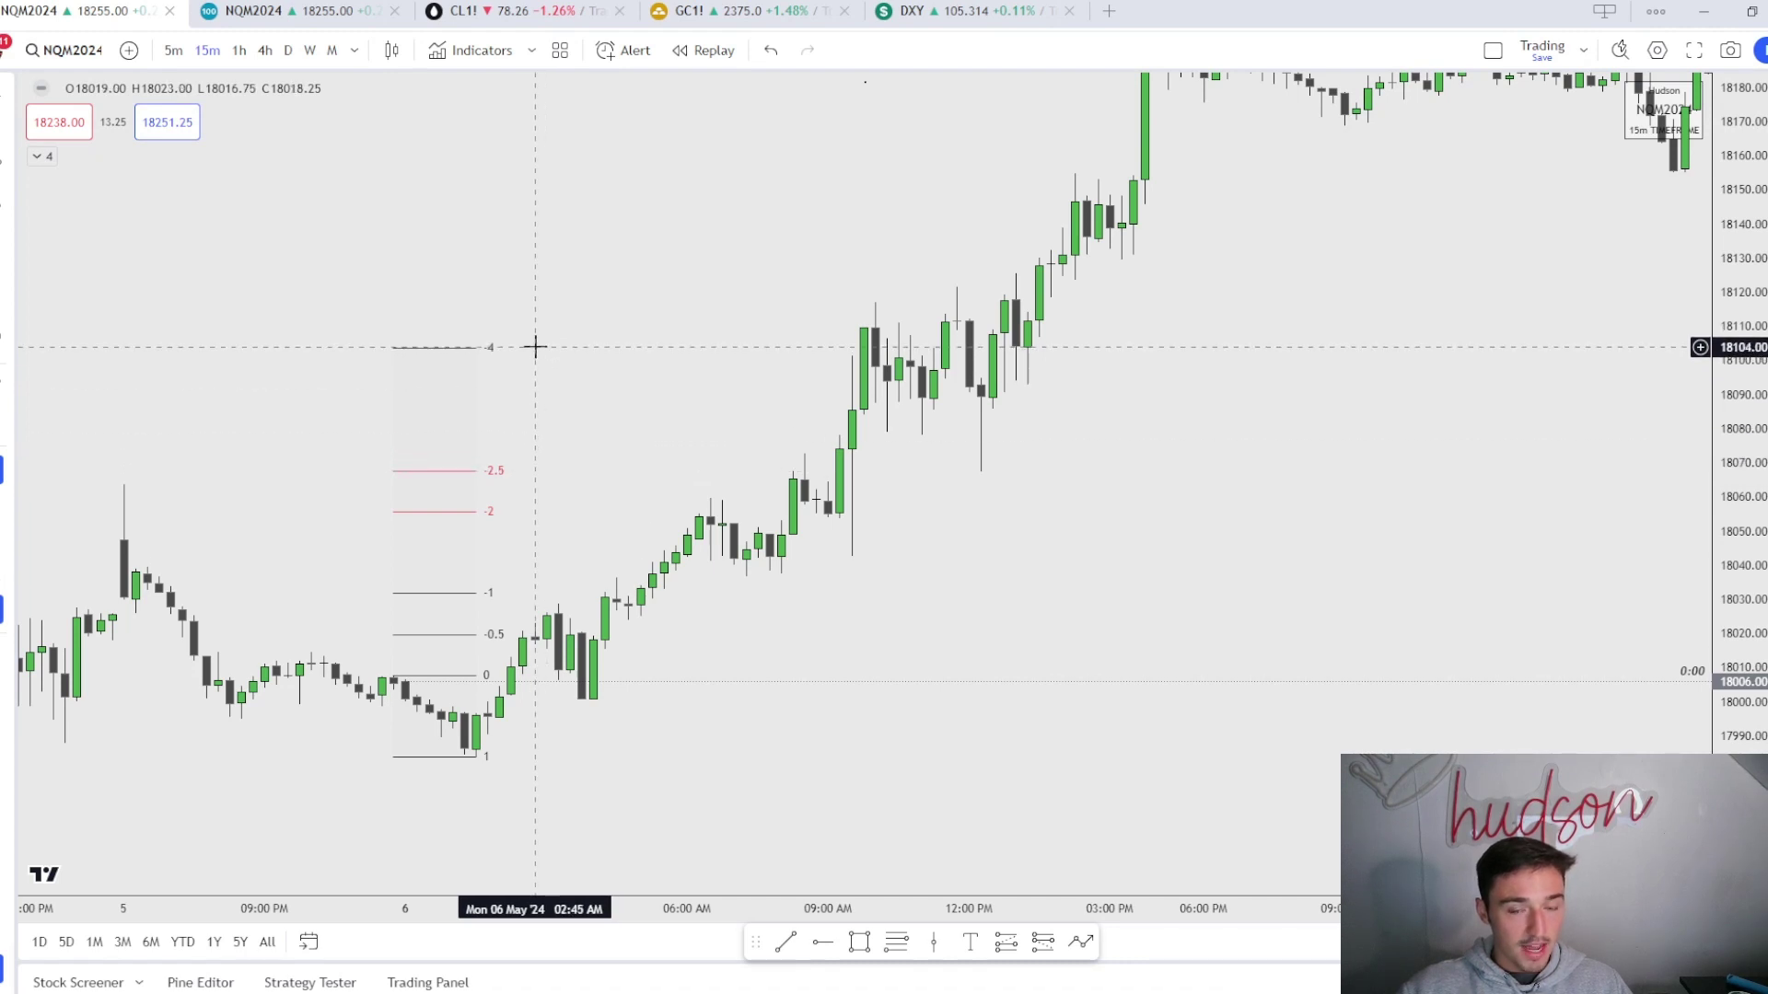
drag(1203, 315, 1162, 381)
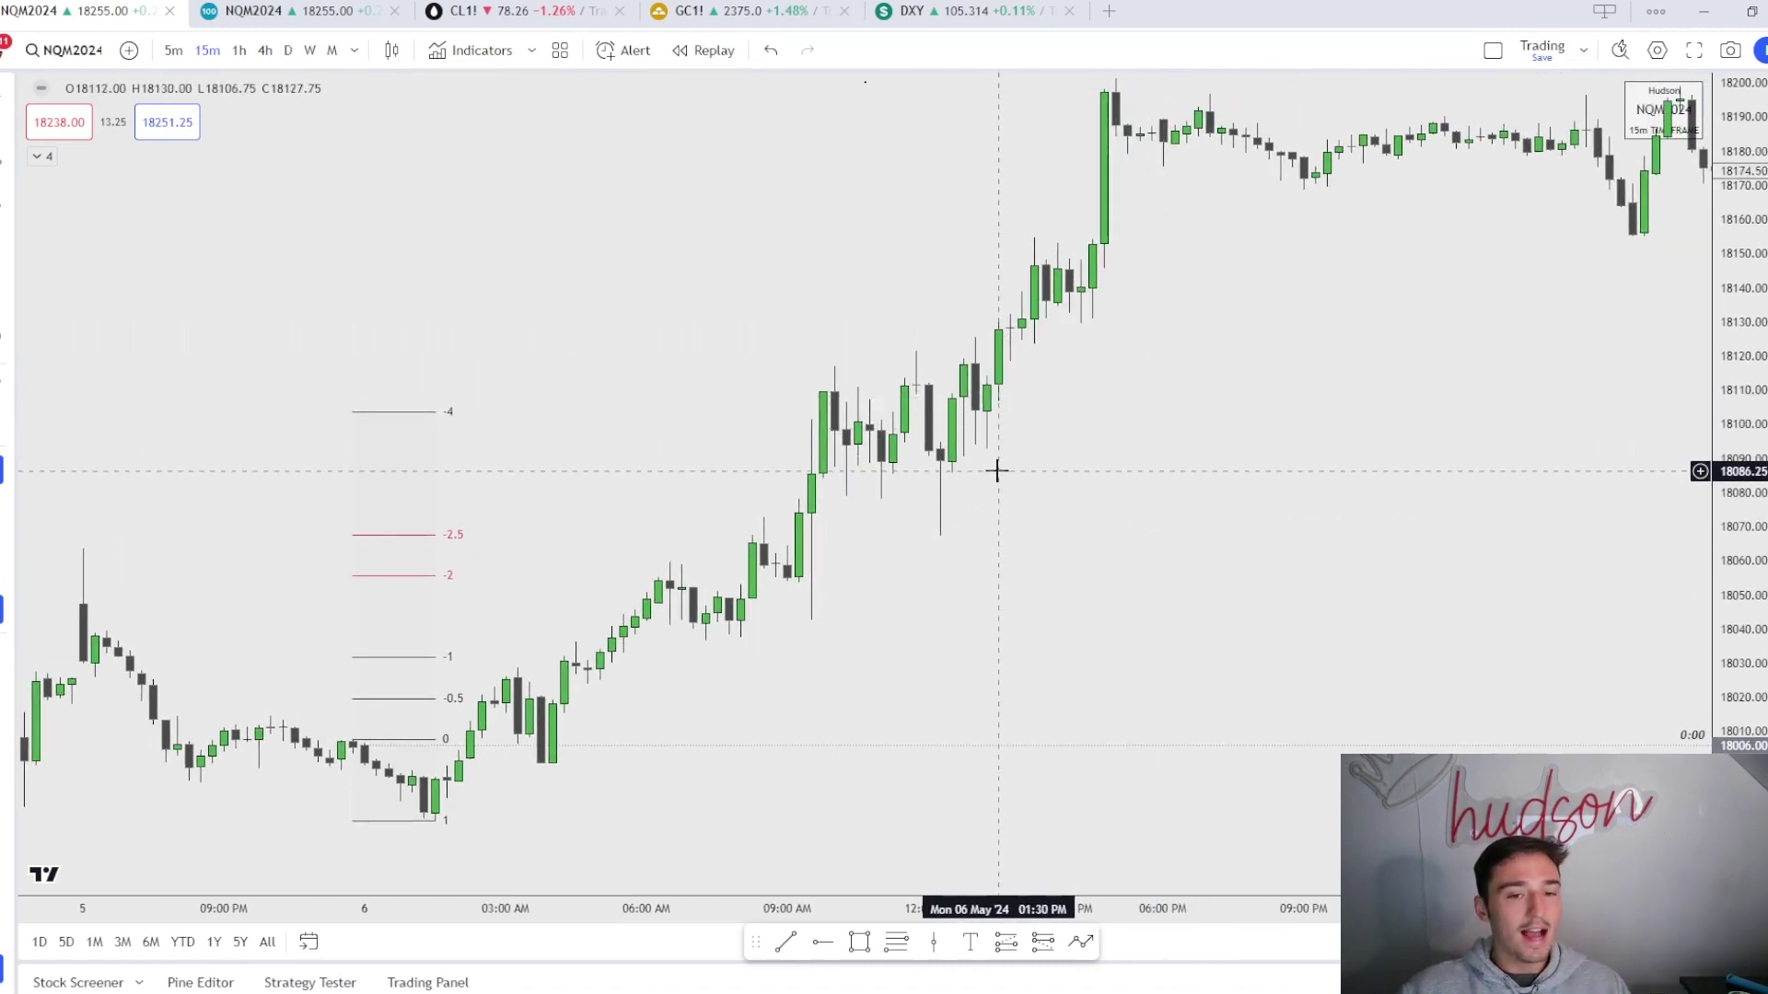
drag(947, 483, 892, 525)
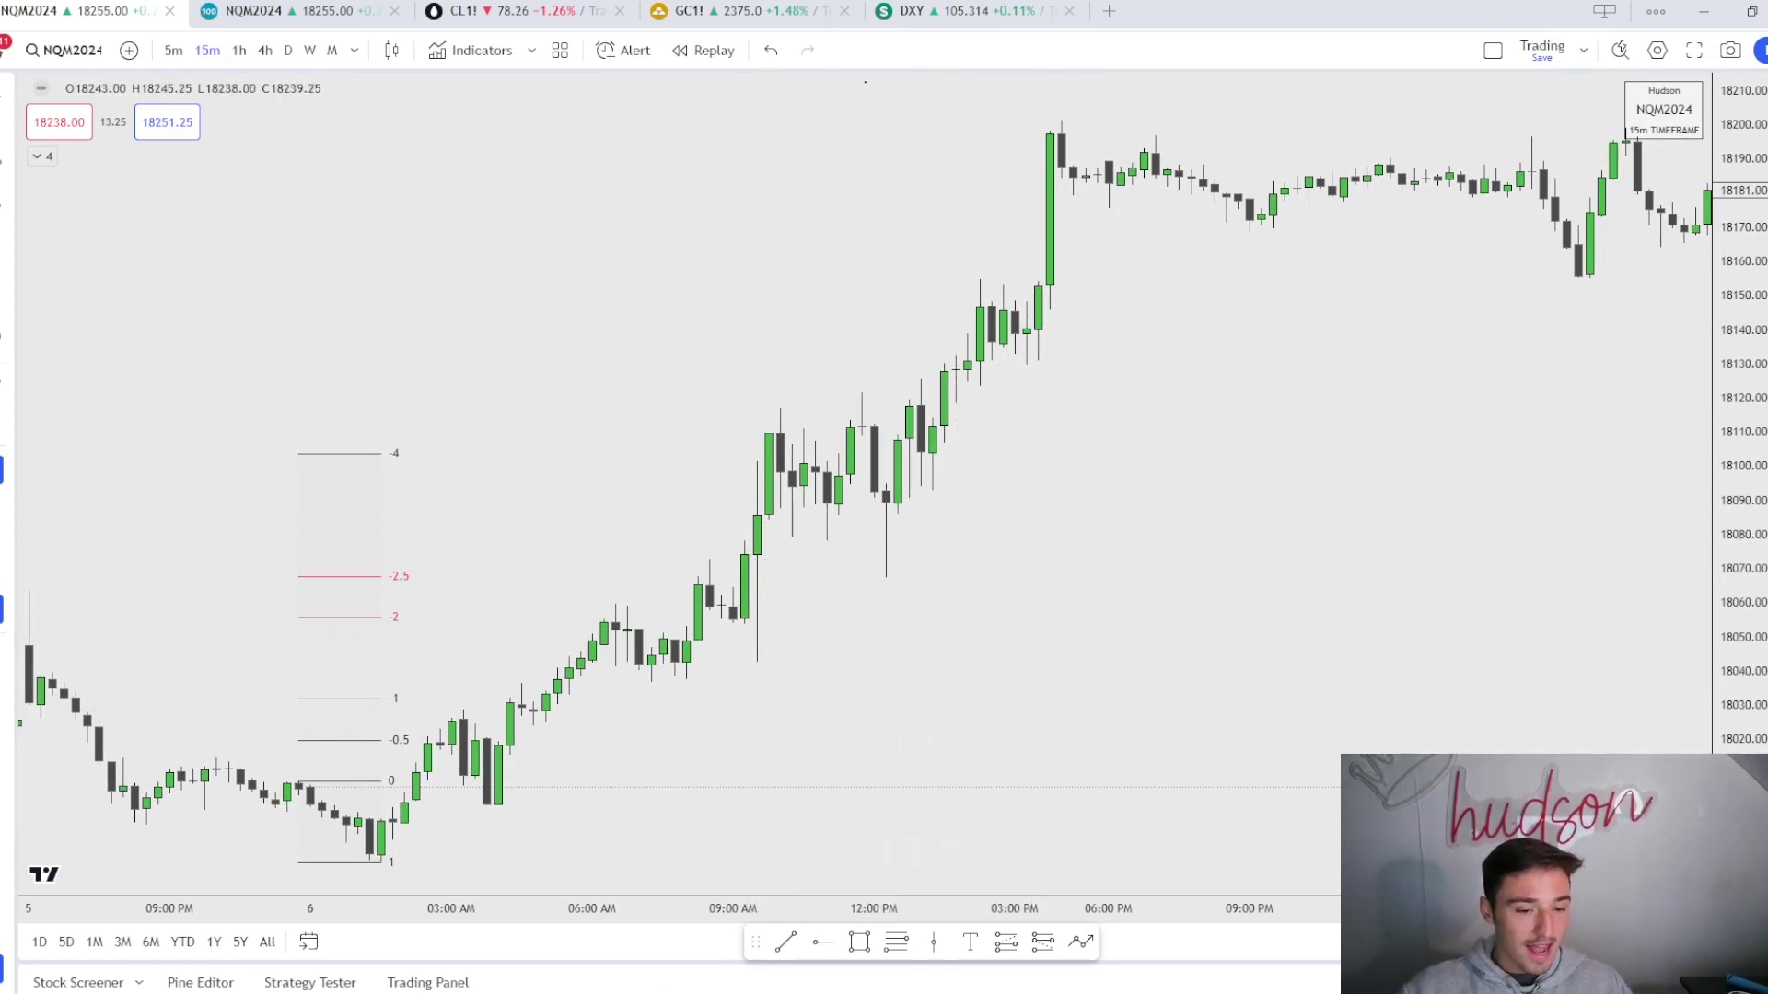
click(785, 942)
click(826, 541)
click(886, 541)
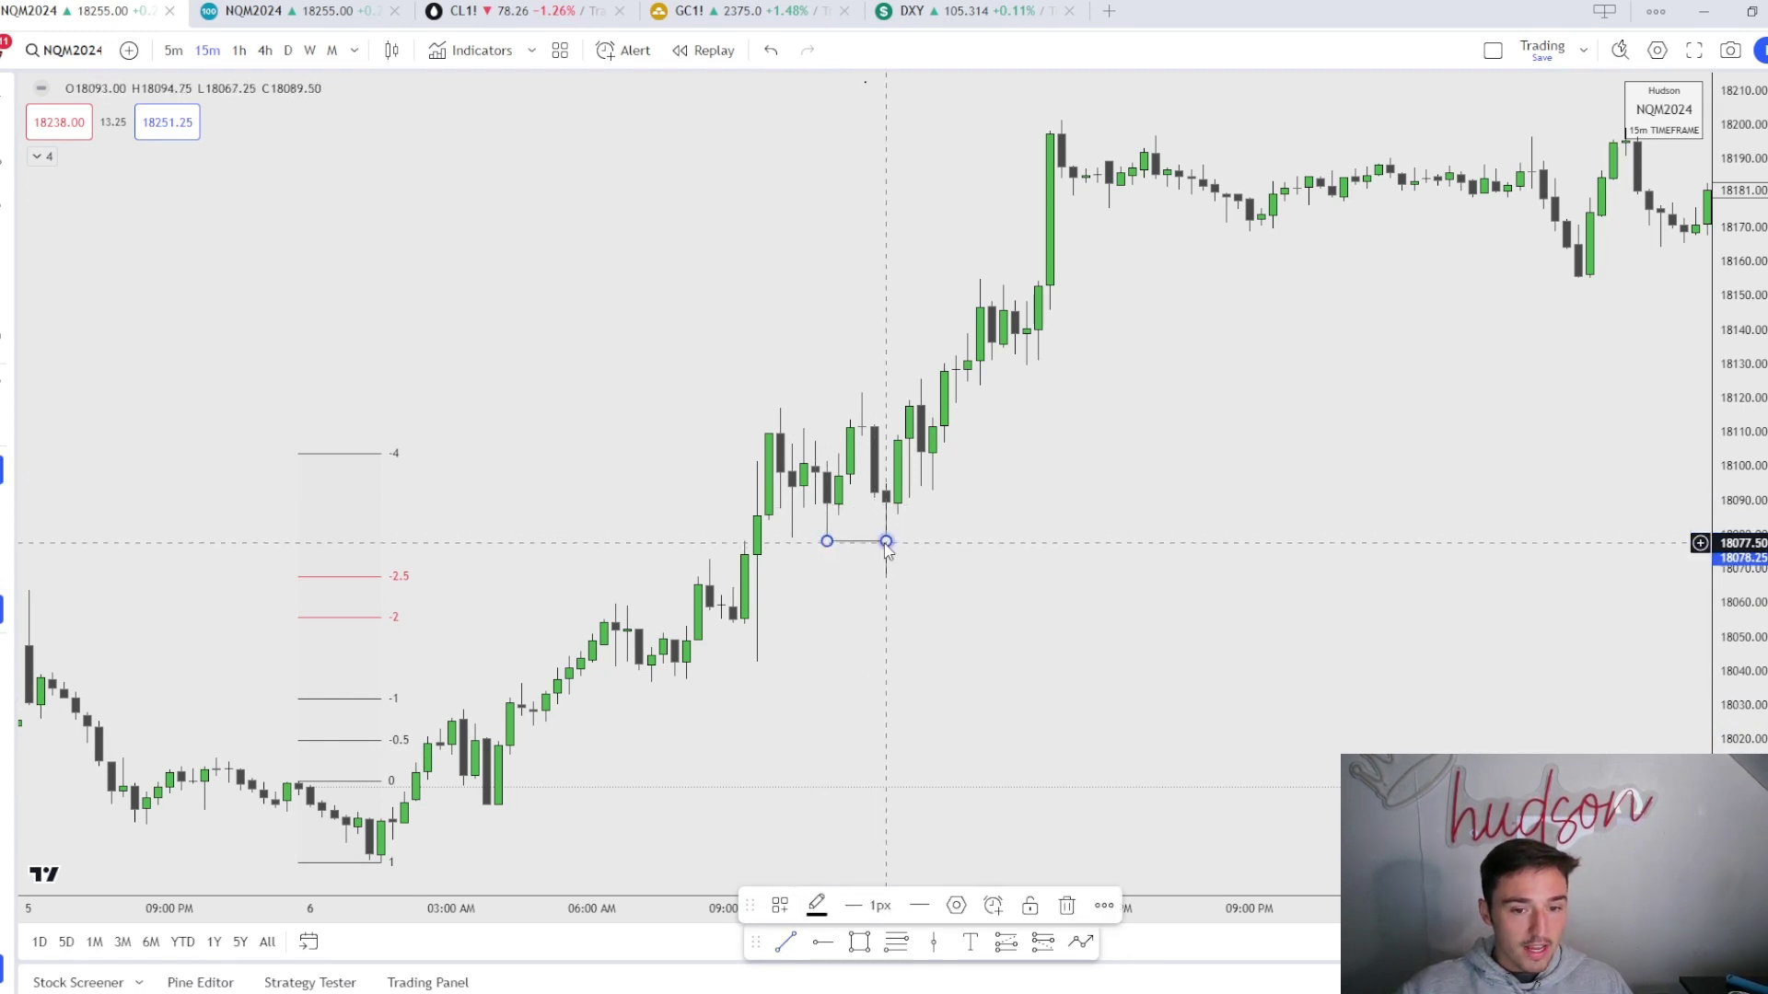
click(777, 909)
click(801, 949)
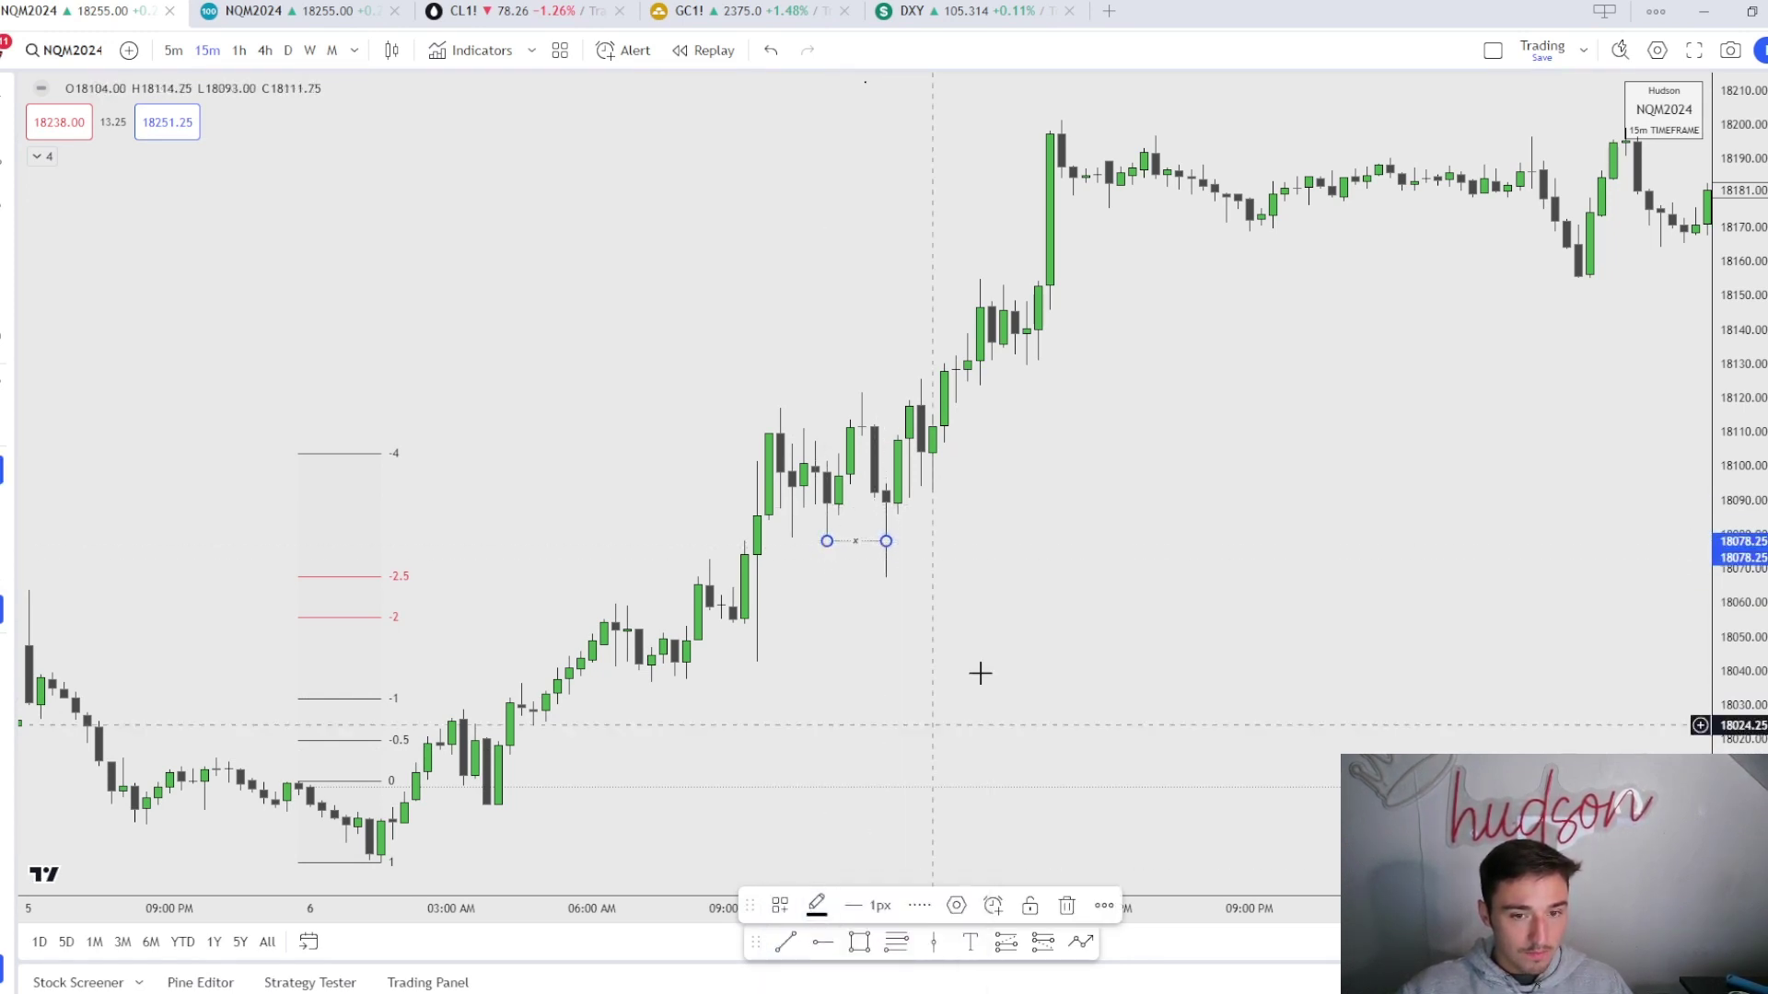
click(978, 671)
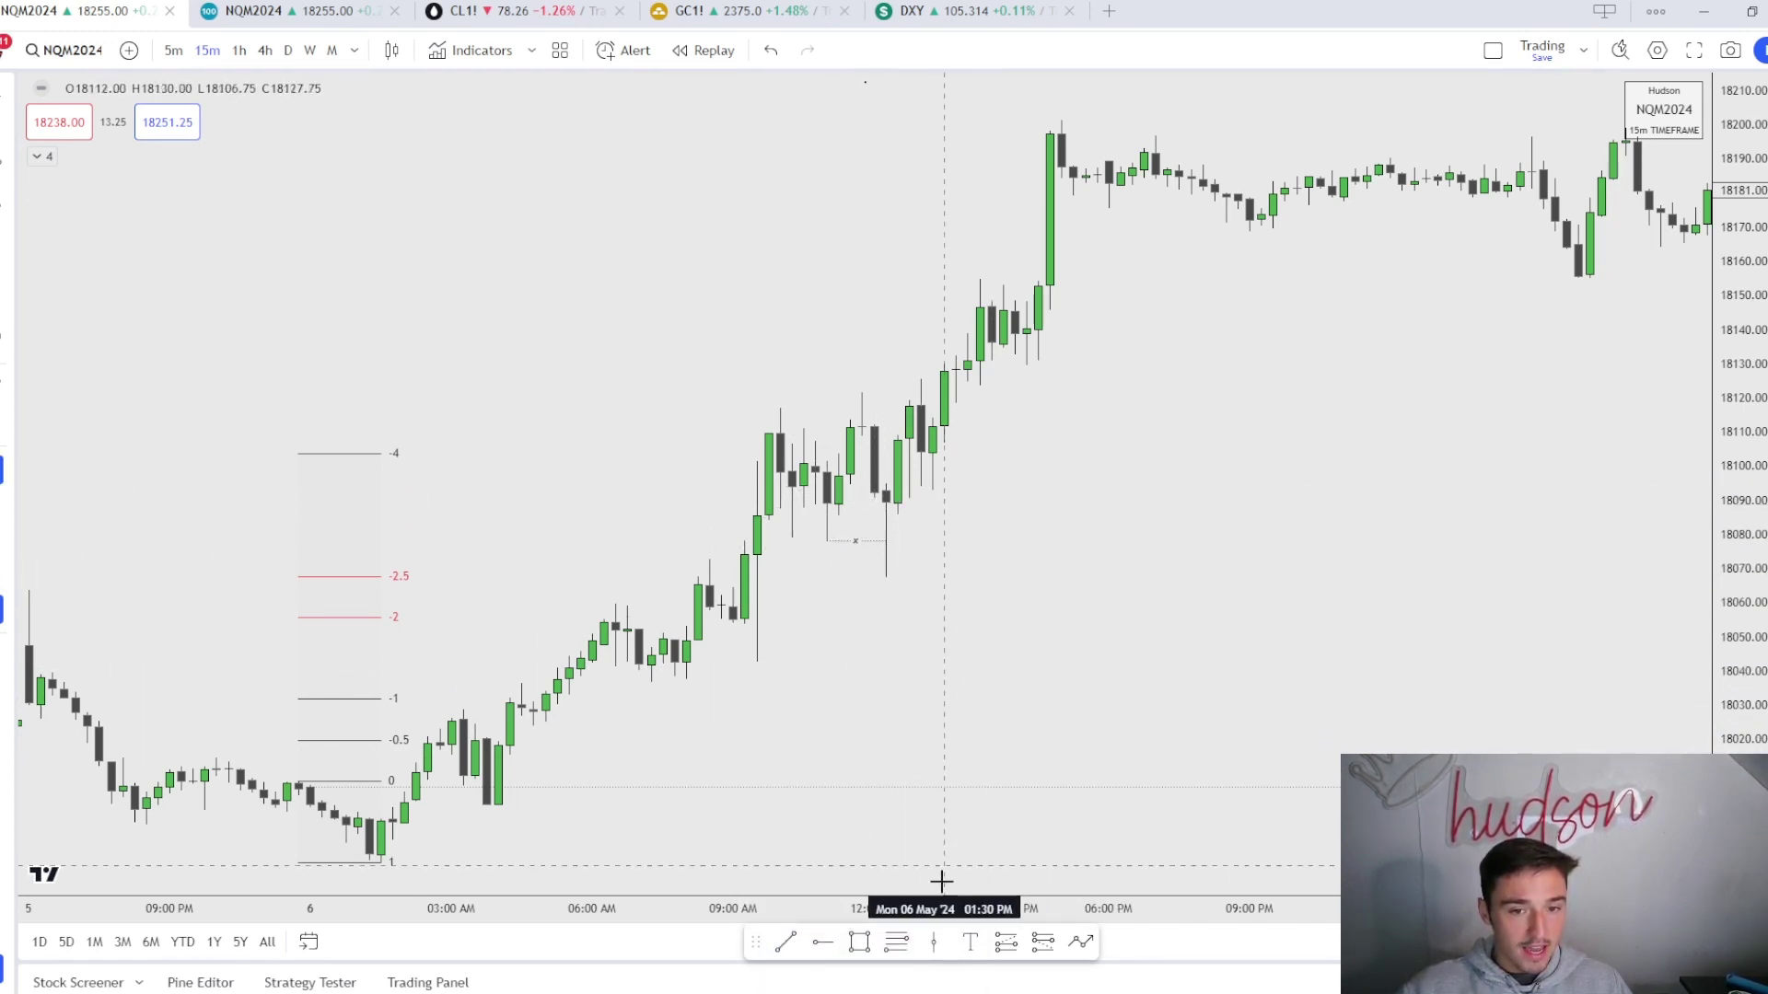
Draw a horizontal trend line at 18093.00 rightward from the 6 May 12:15 PM candle and apply the + OB template
click(785, 942)
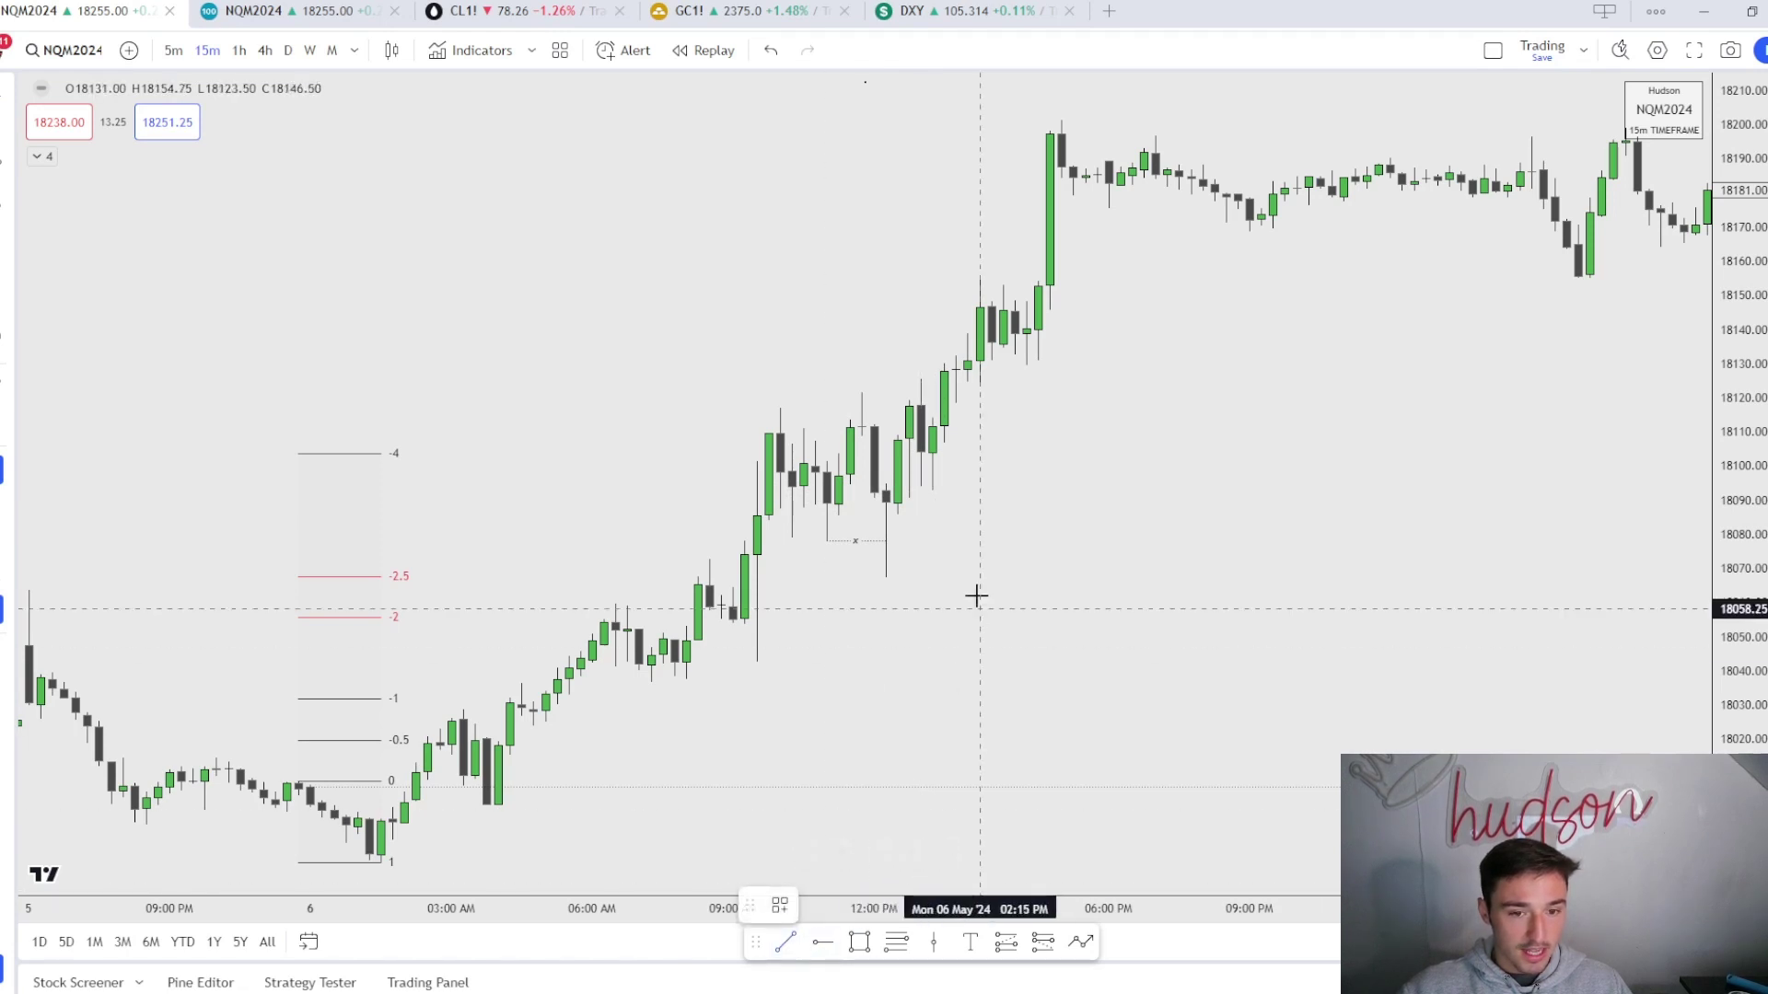
click(886, 491)
click(979, 491)
click(779, 905)
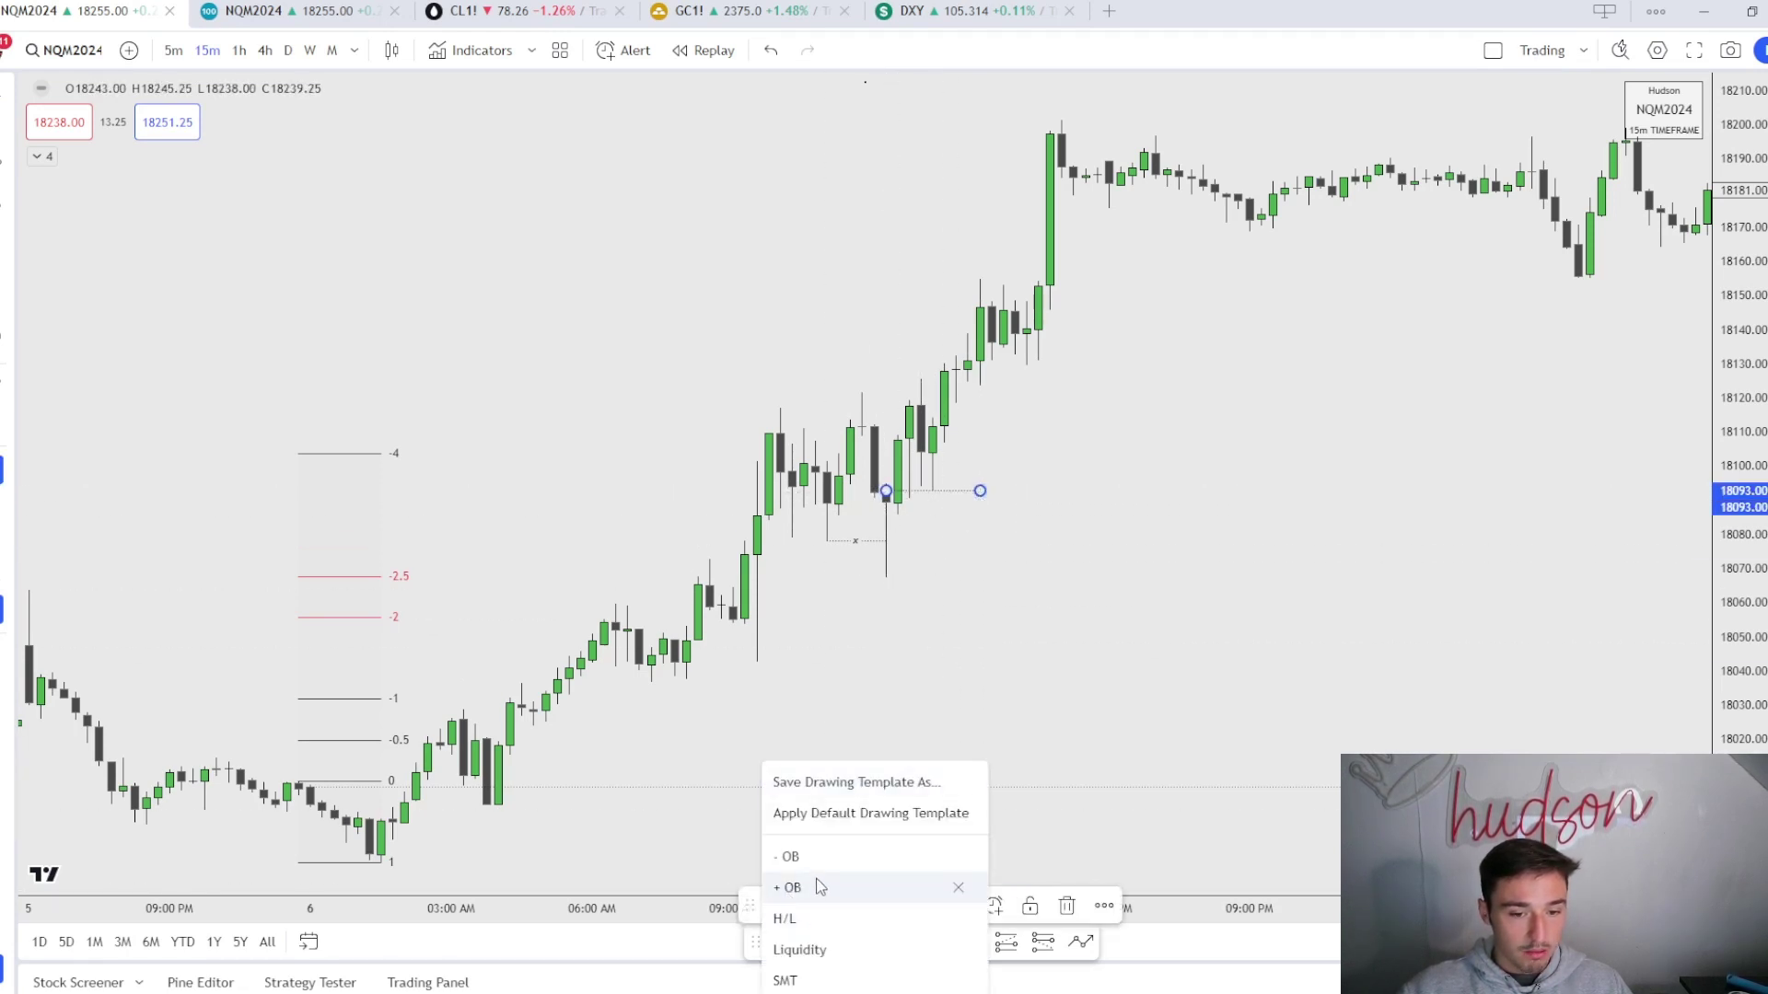
click(816, 884)
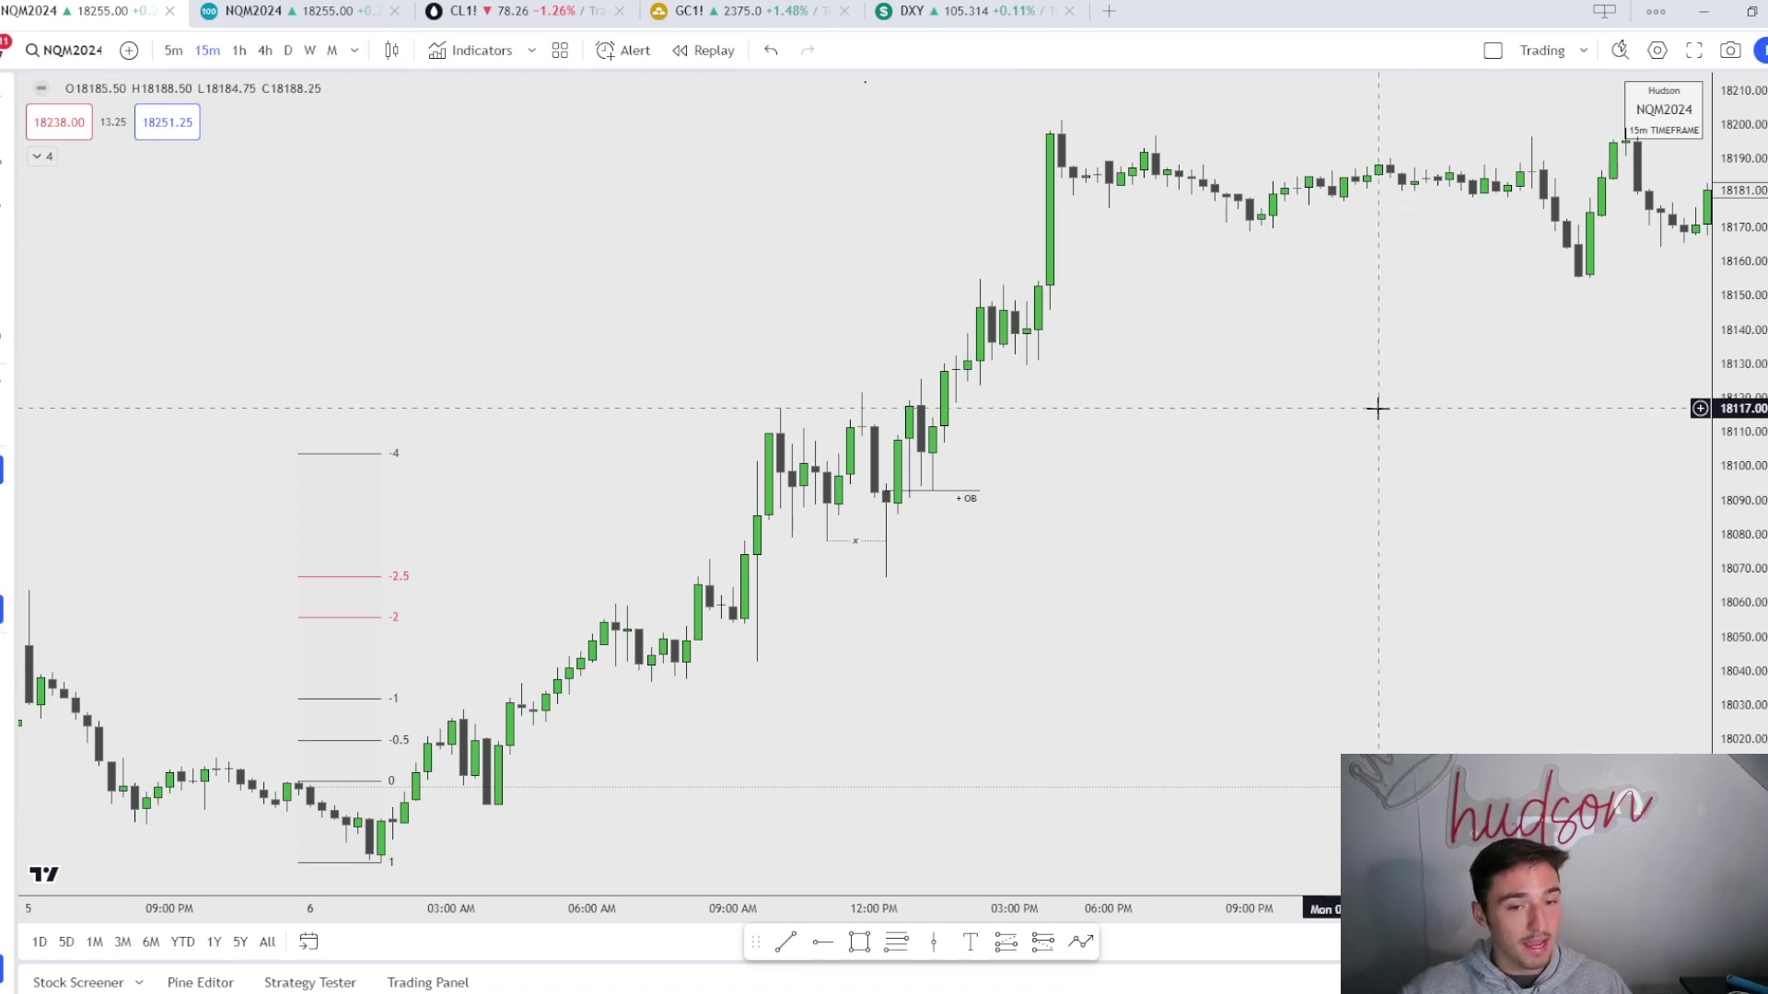
Switch the chart to the daily timeframe, remove all drawings and focus on the candles of the current week
drag(1351, 444, 1089, 331)
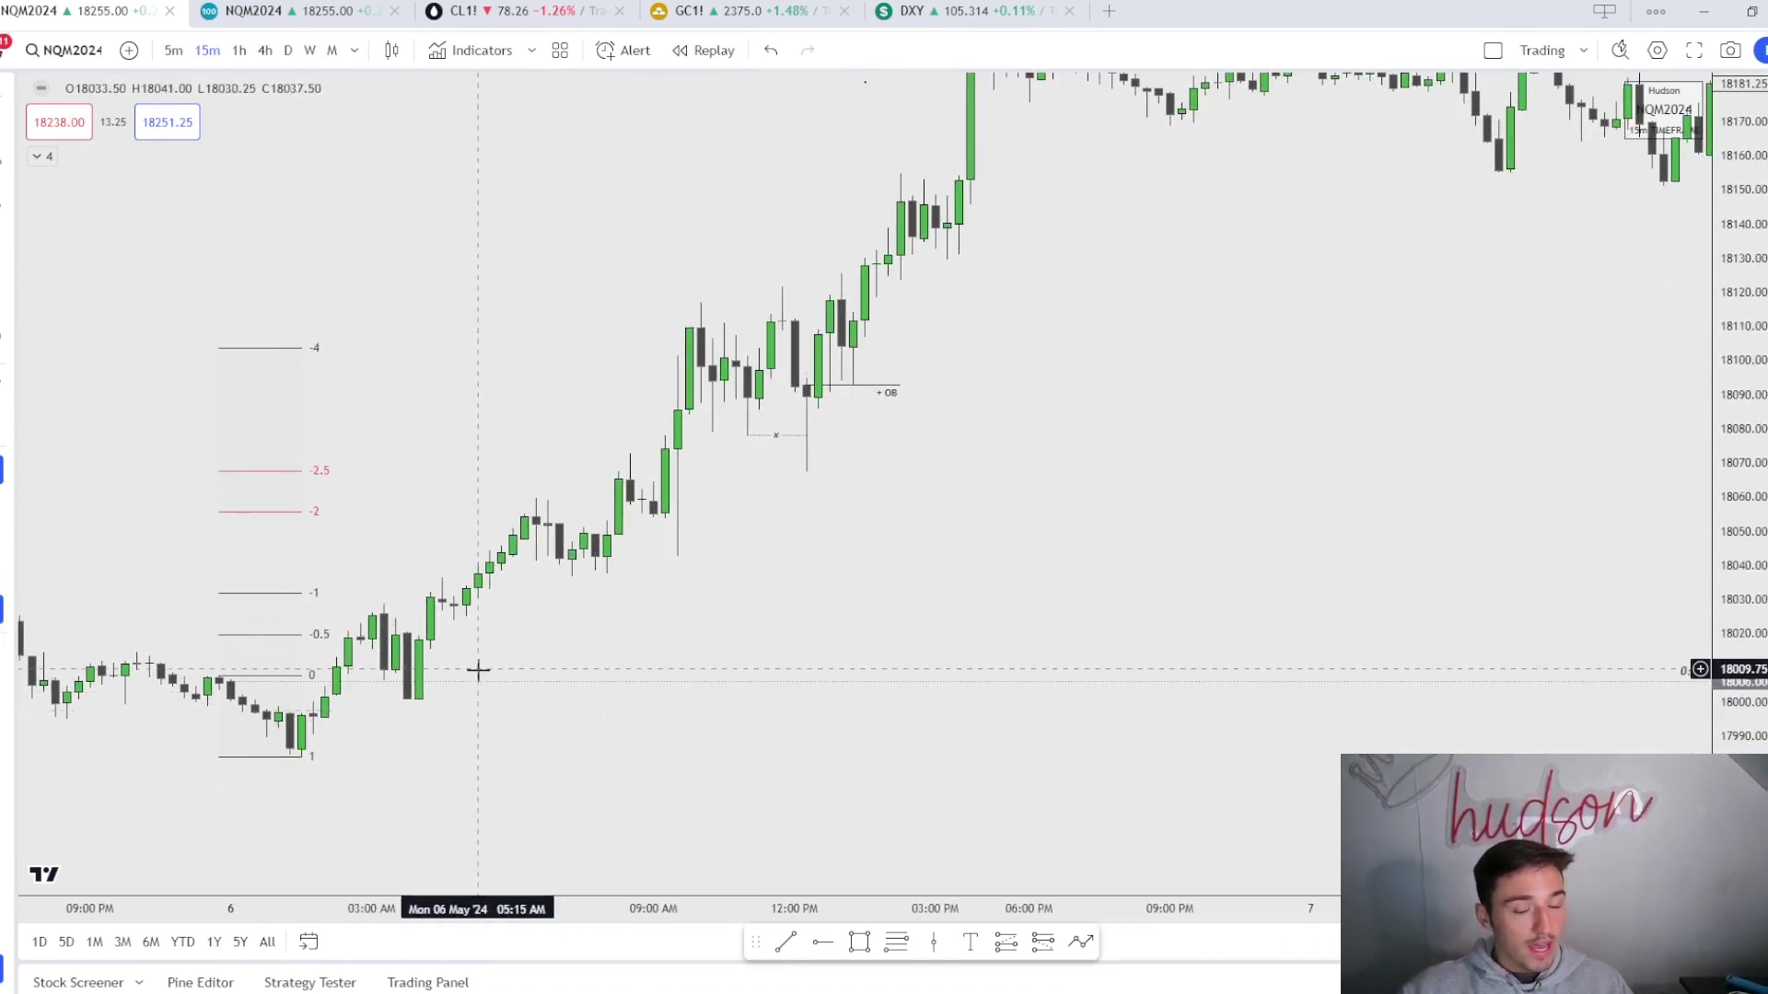
drag(497, 755, 756, 743)
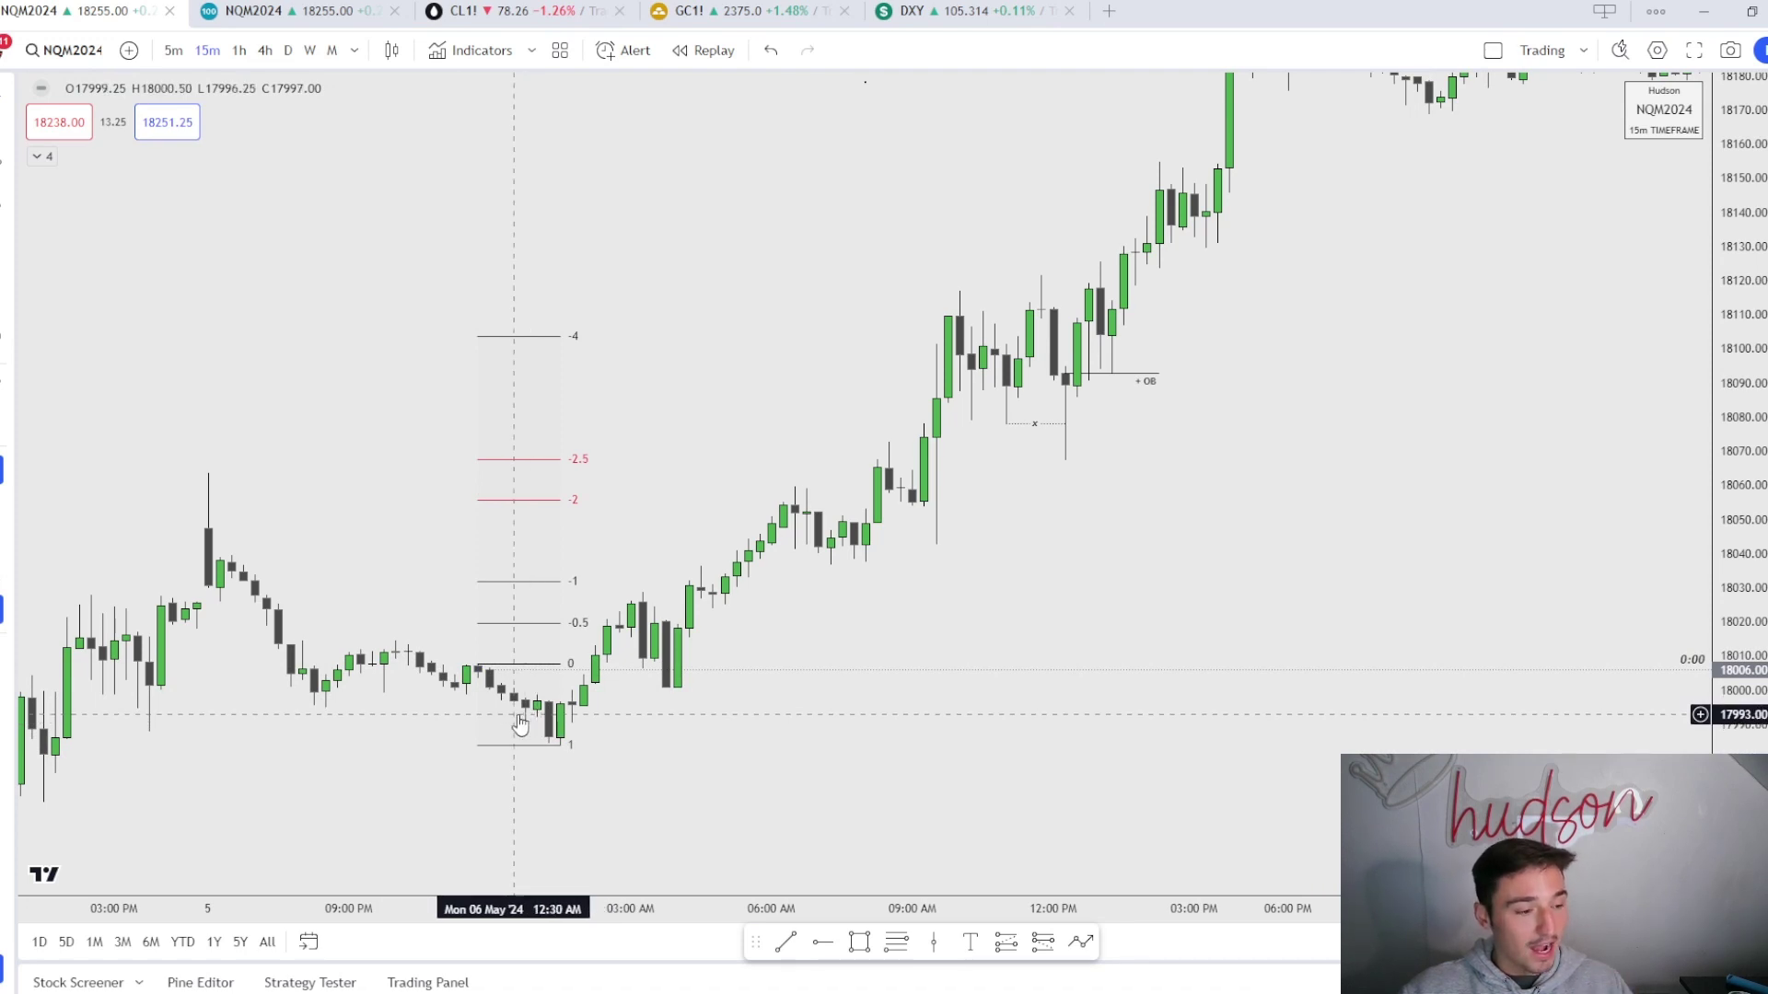
click(288, 50)
right_click(1129, 470)
click(1201, 494)
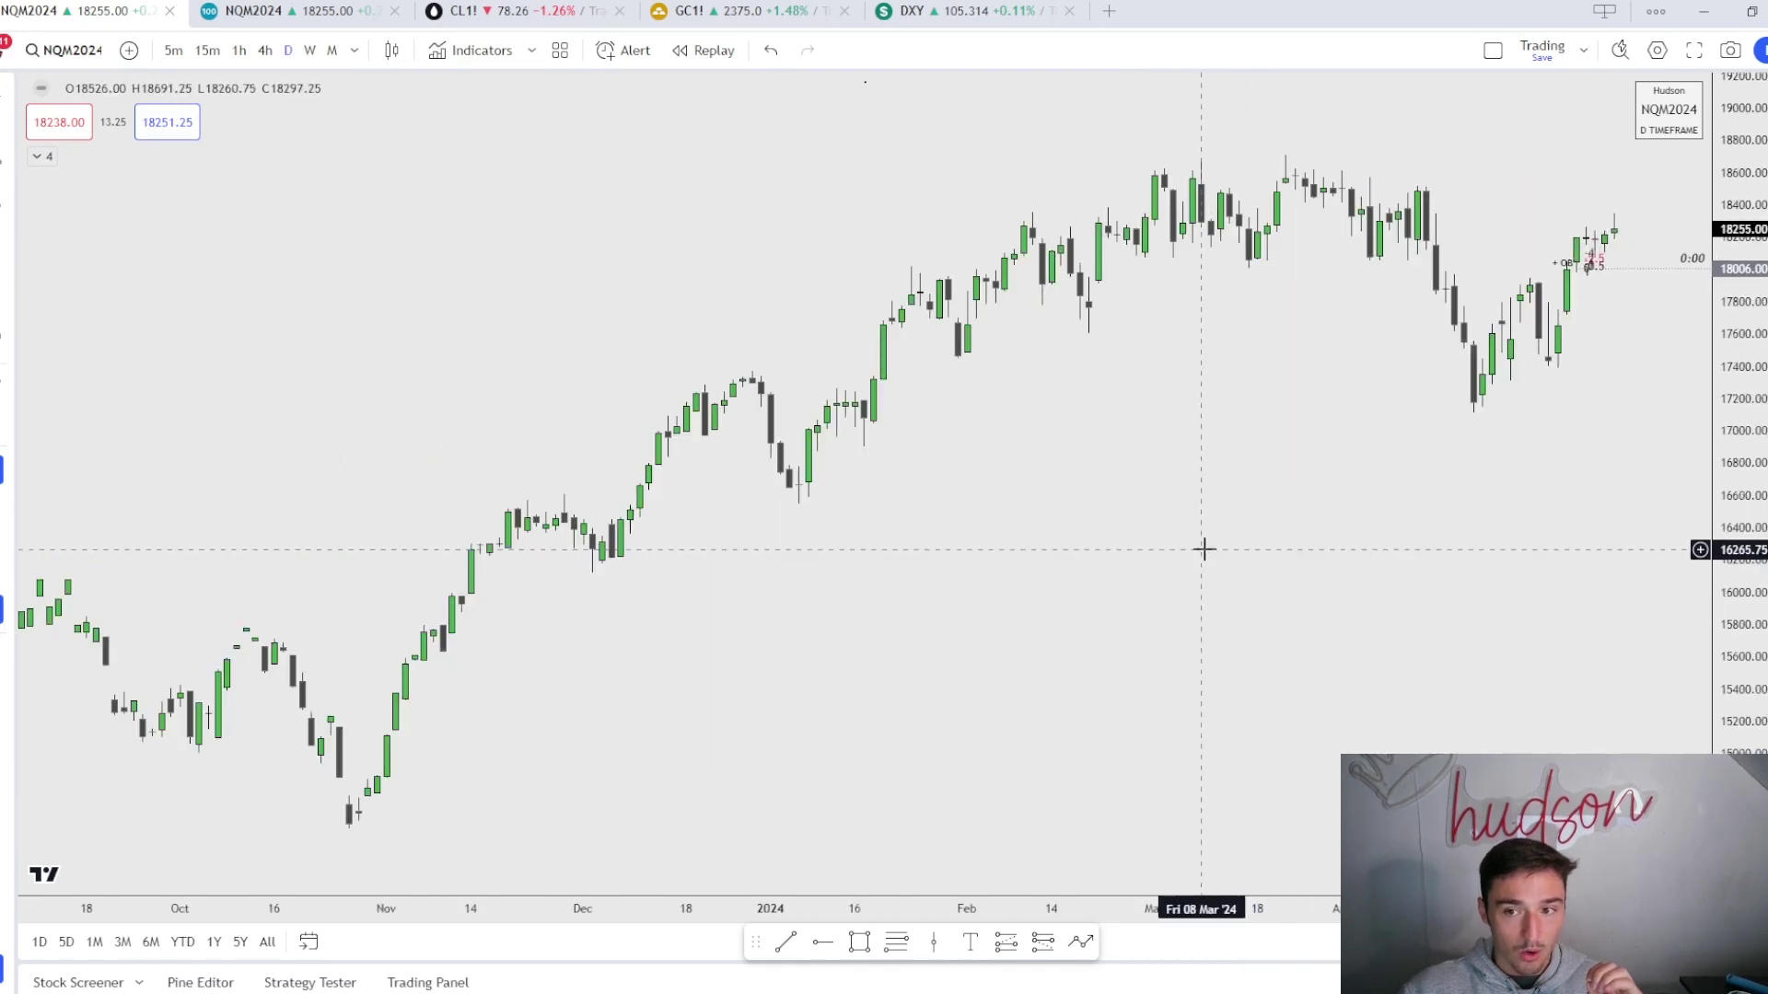
scroll(1334, 552, up, 5)
right_click(1458, 499)
click(1546, 897)
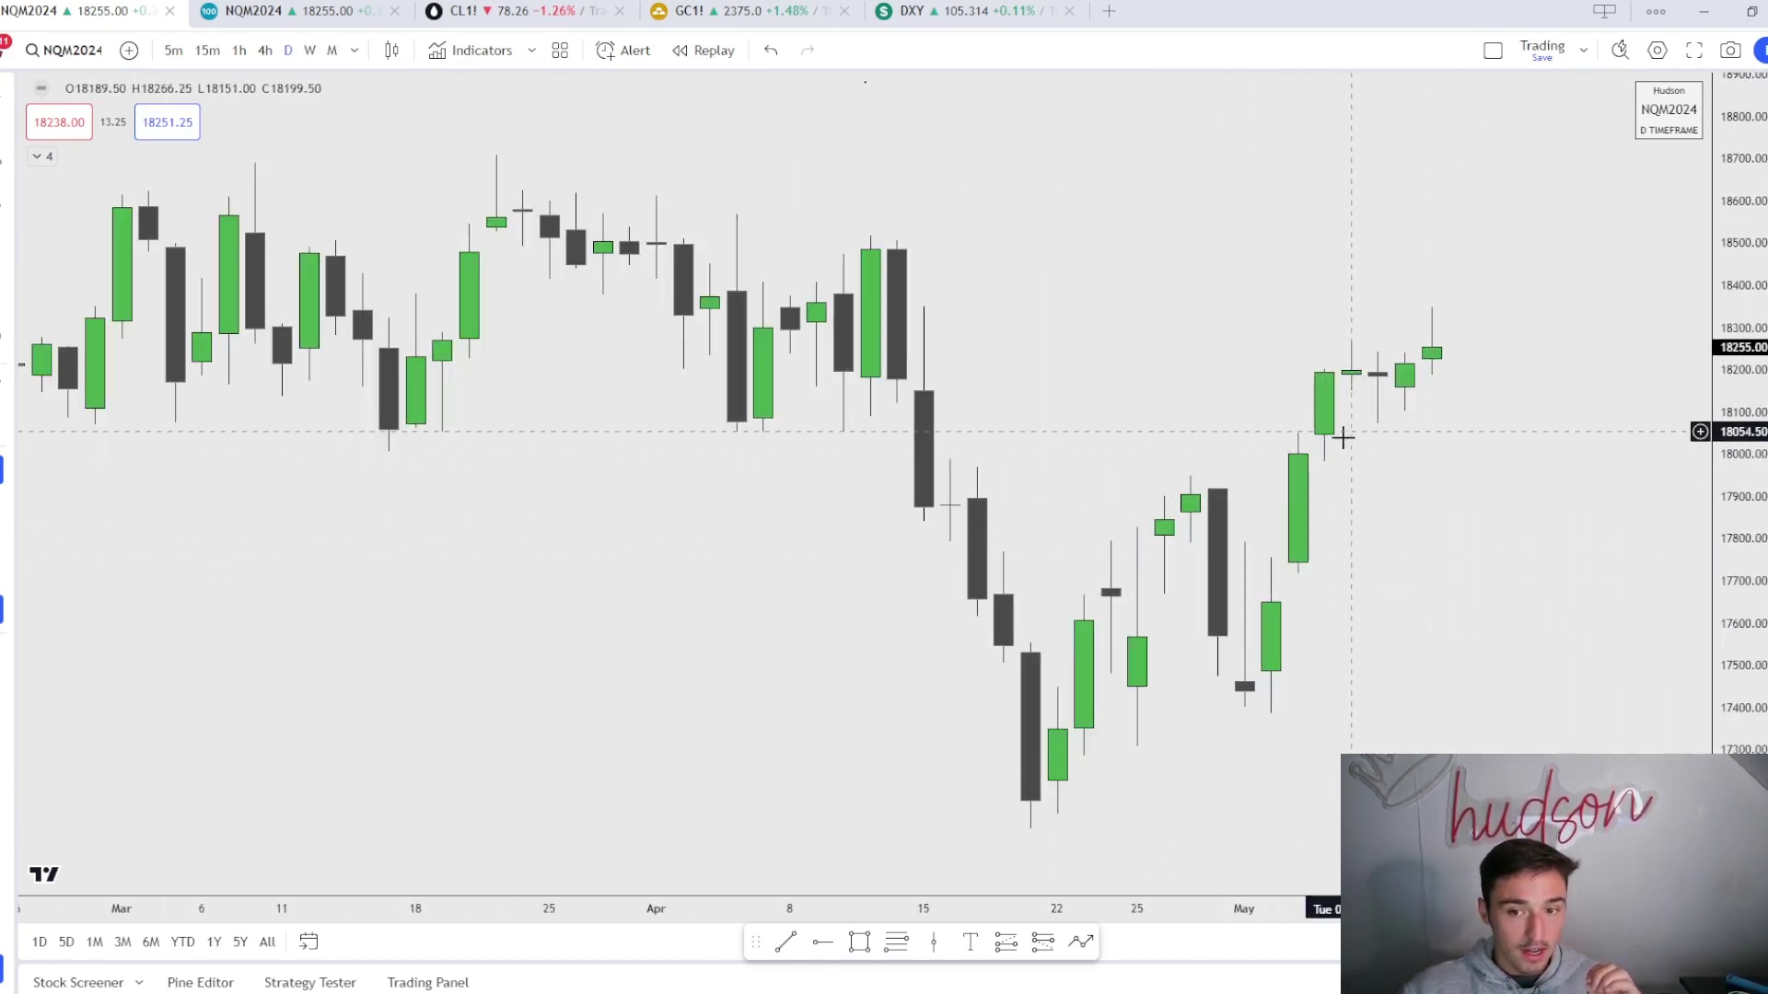
click(1301, 529)
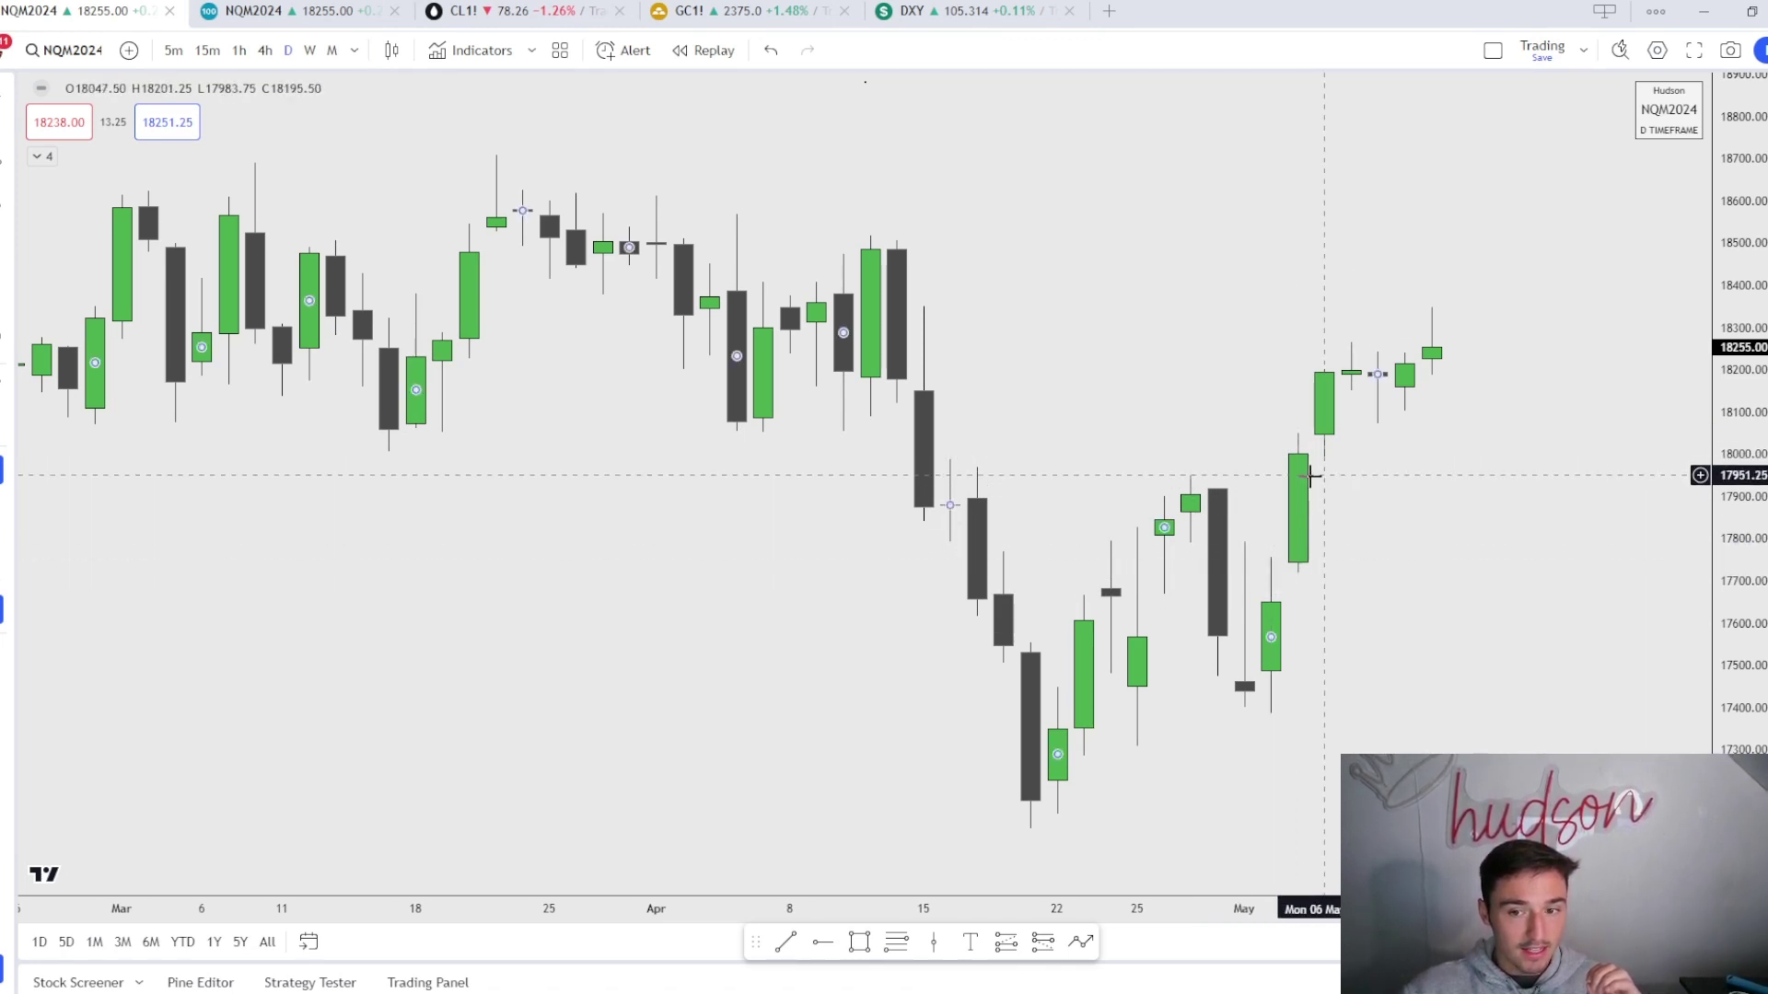
drag(1396, 505, 1271, 556)
scroll(1183, 478, up, 3)
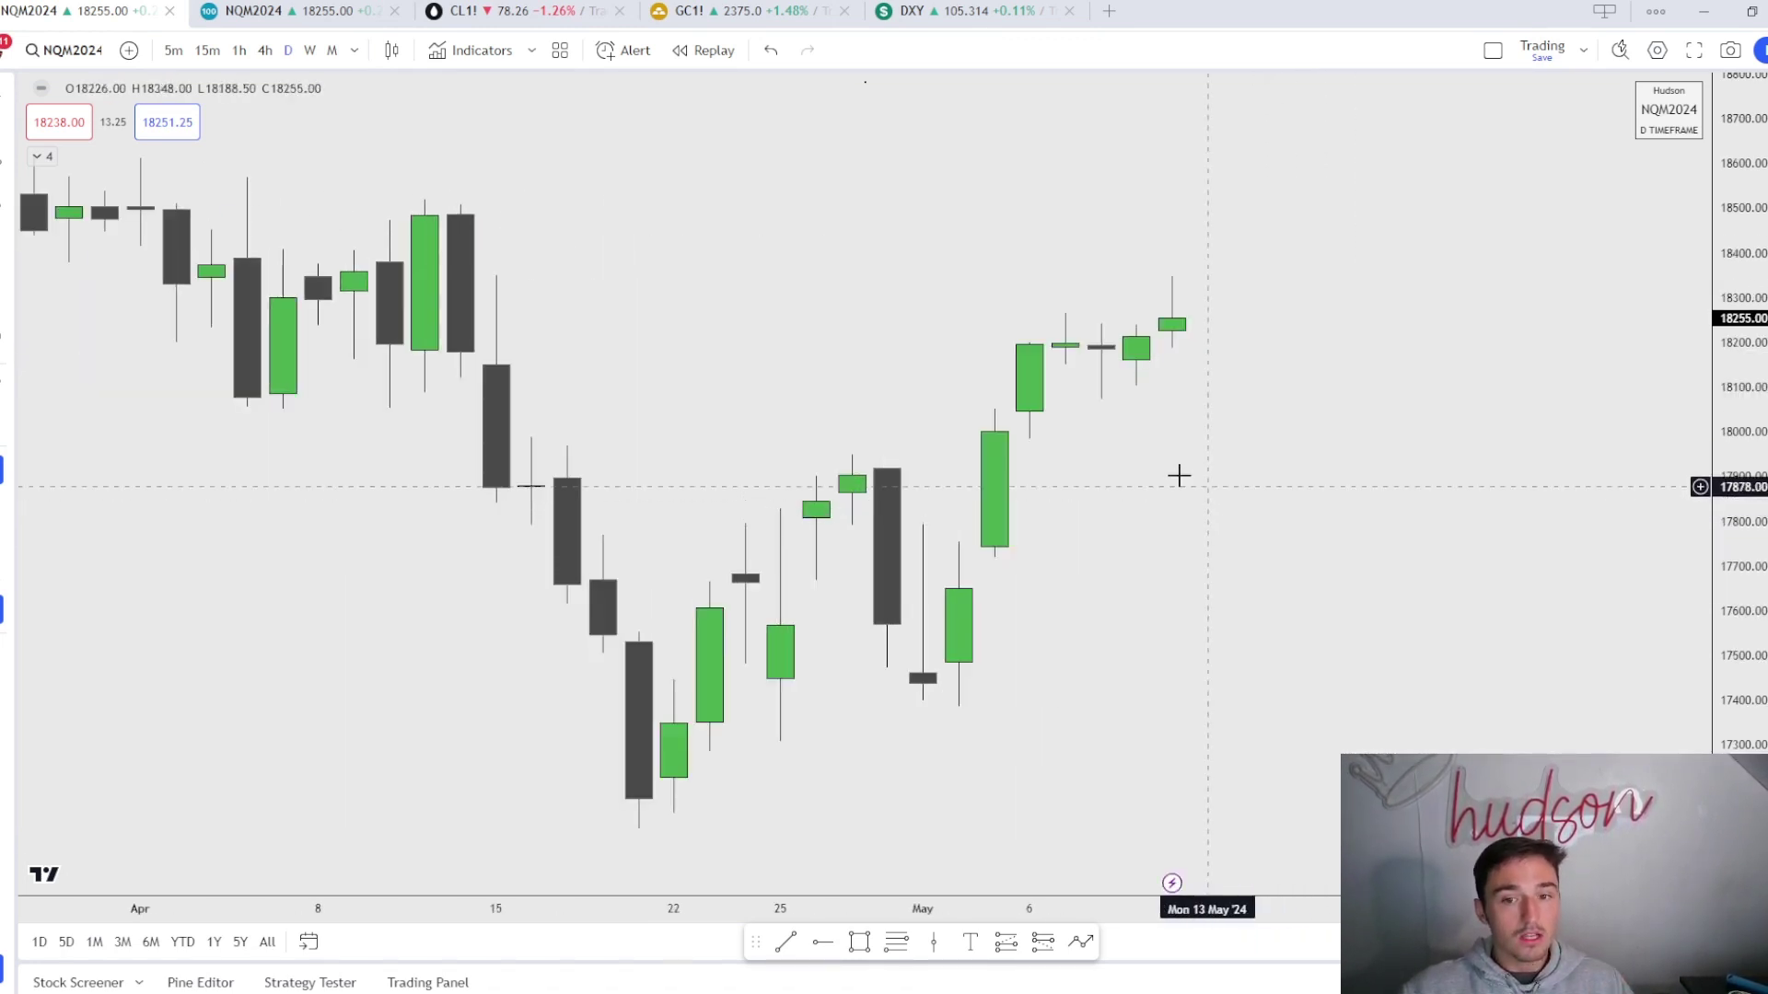
Switch the chart back to the 15-minute timeframe and go to the 7 May session
click(207, 51)
right_click(859, 306)
click(941, 336)
scroll(909, 533, down, 5)
drag(642, 543, 1031, 554)
scroll(544, 632, up, 8)
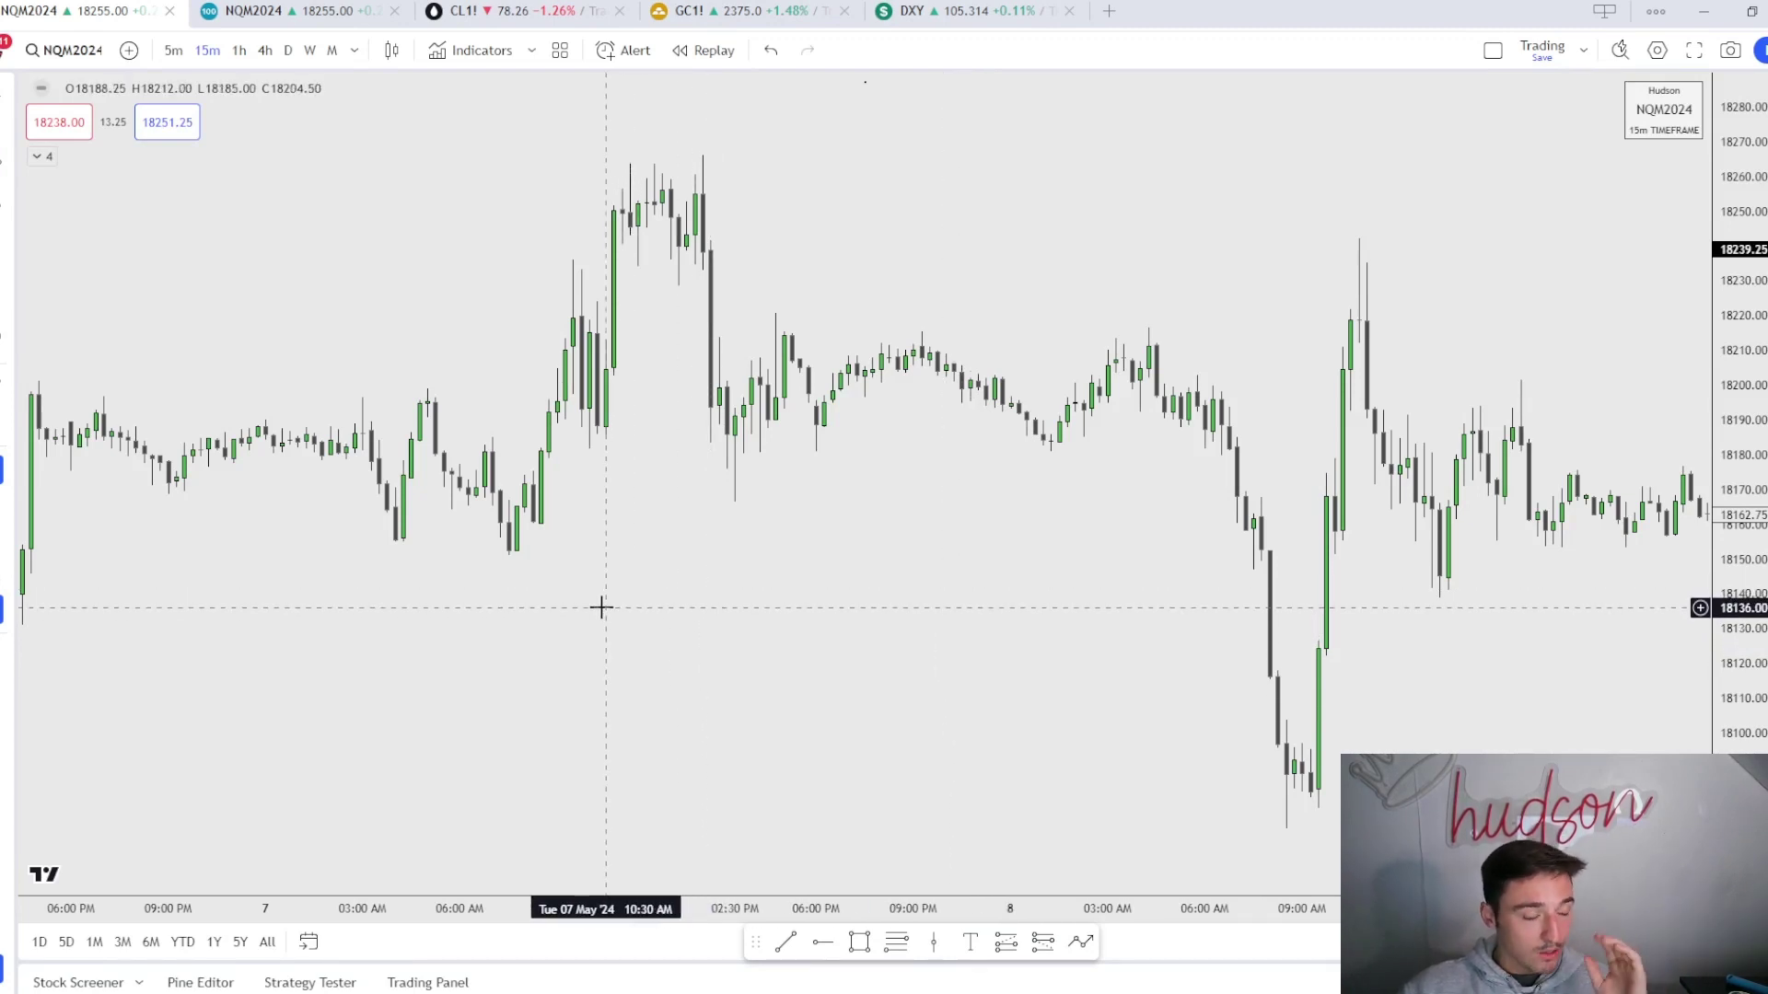
drag(593, 604, 839, 585)
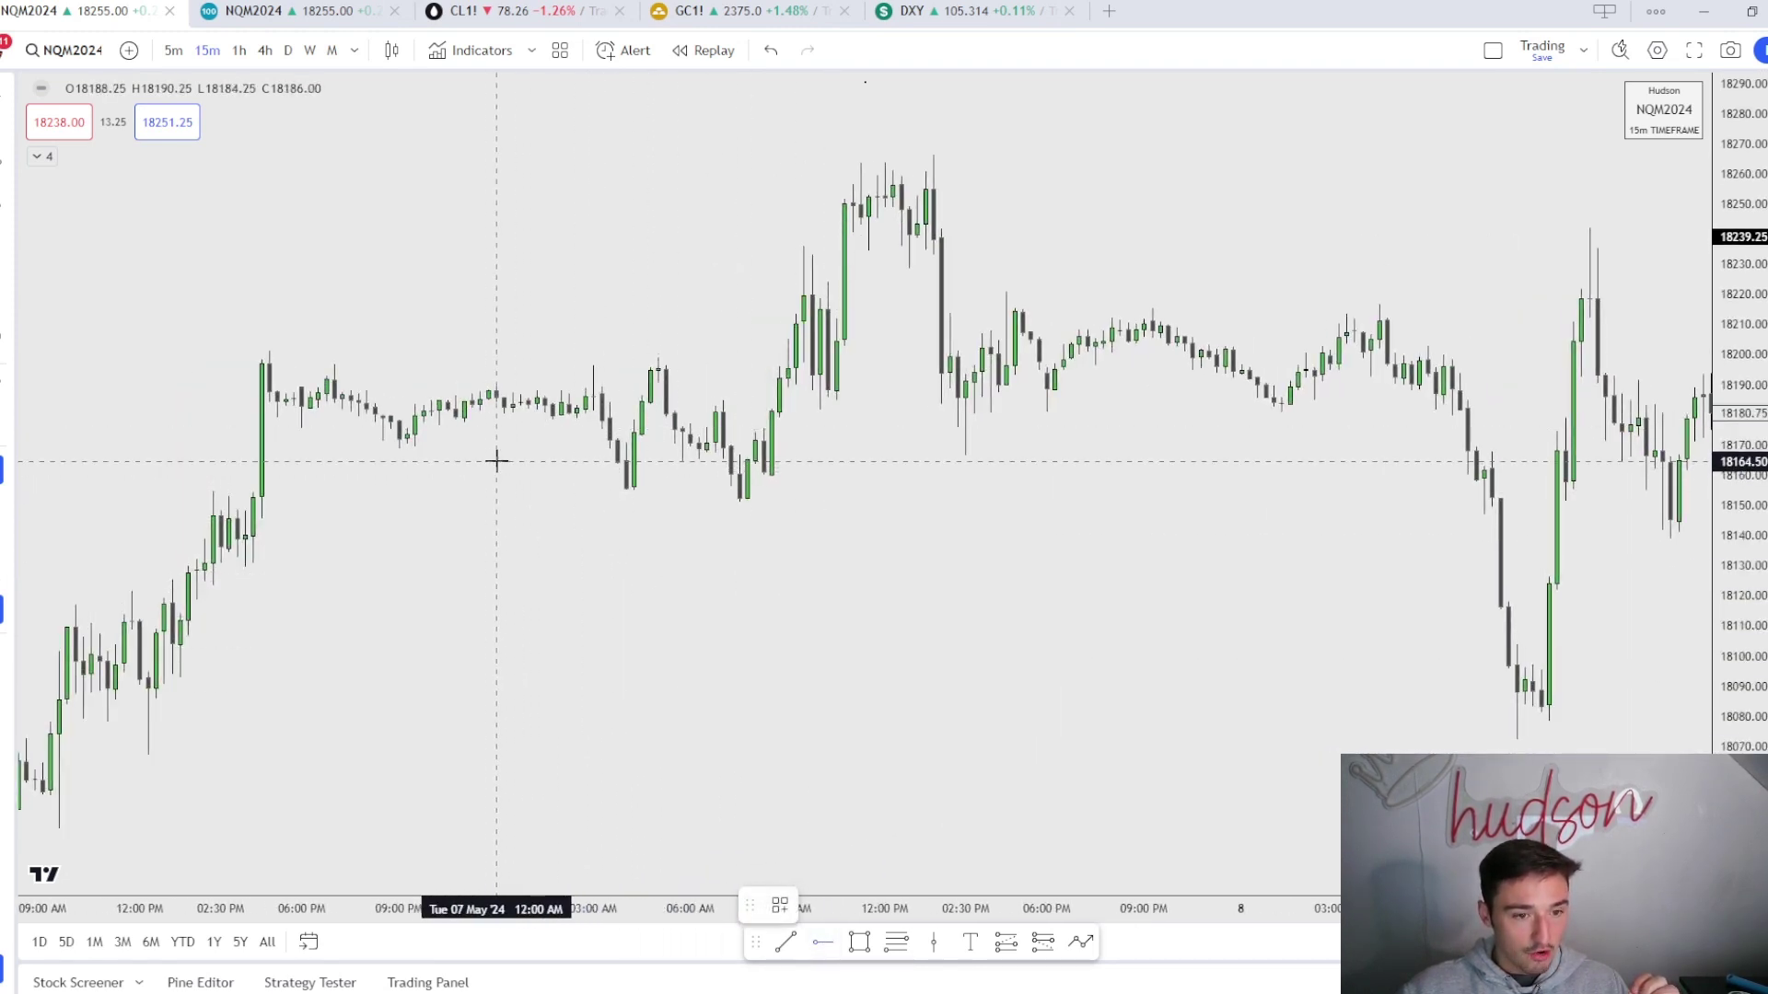
Place a horizontal ray at the 7 May 12:00 AM open at 18188.25 and apply the saved template labelled 0:00
click(496, 390)
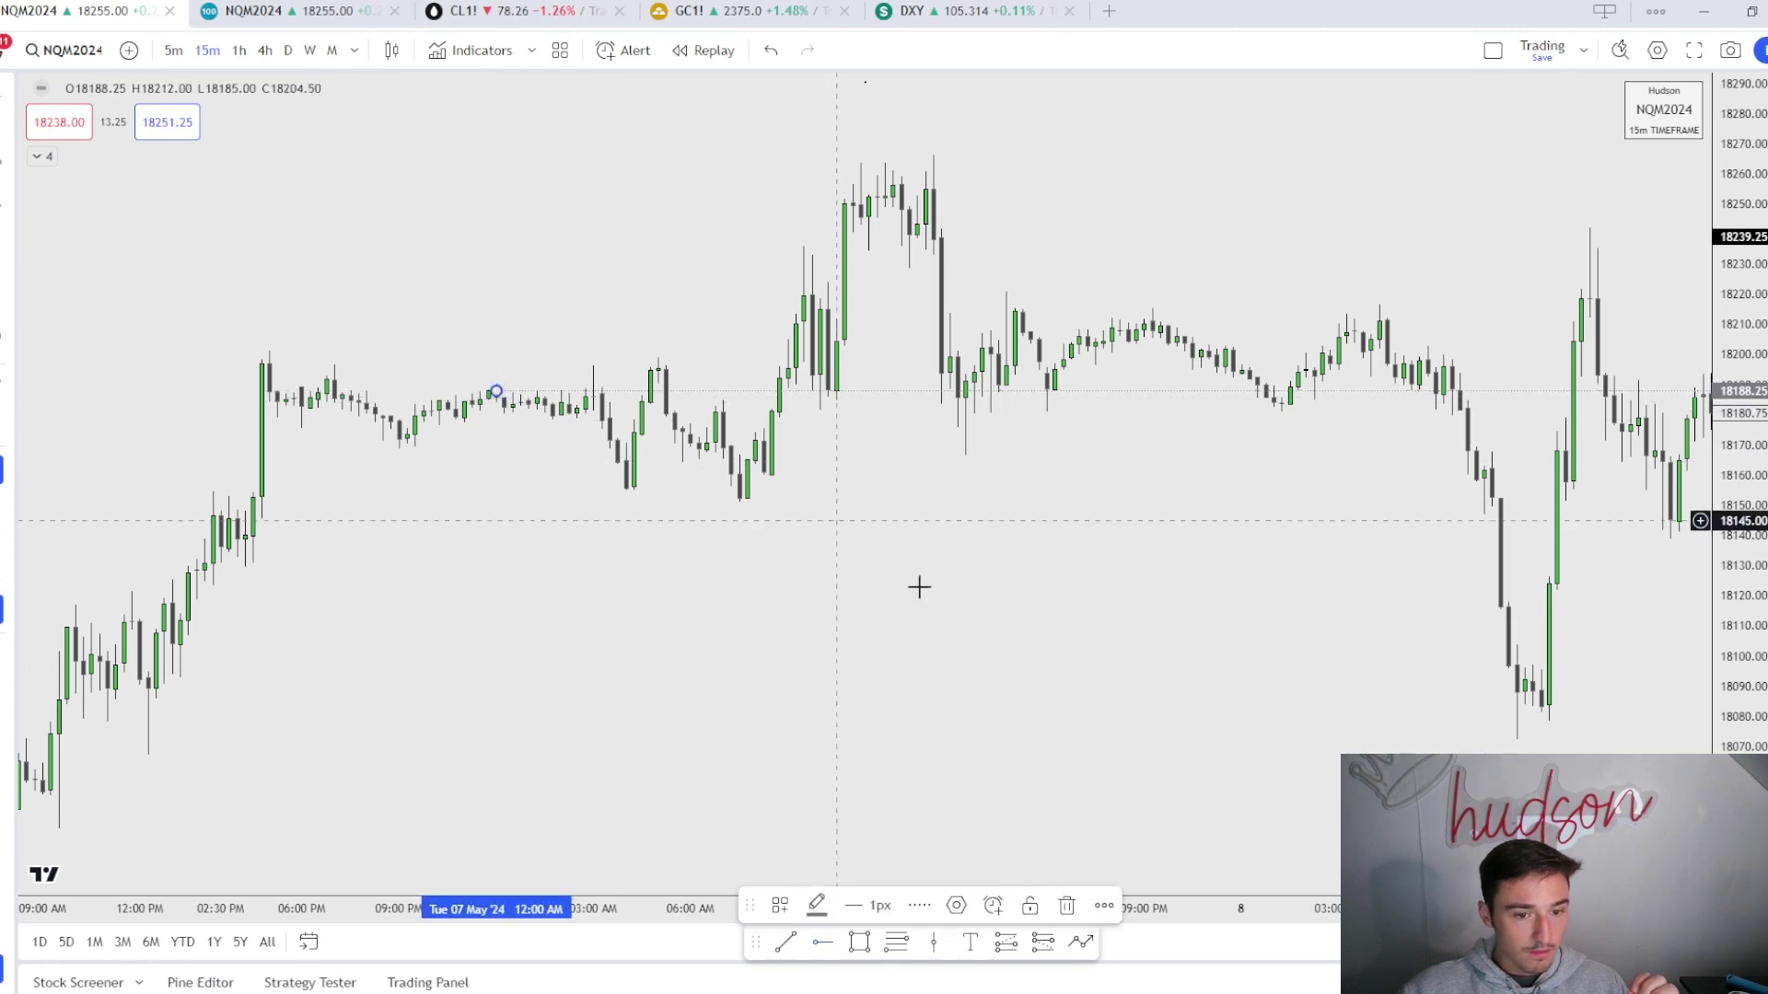
click(786, 894)
click(789, 950)
click(1003, 655)
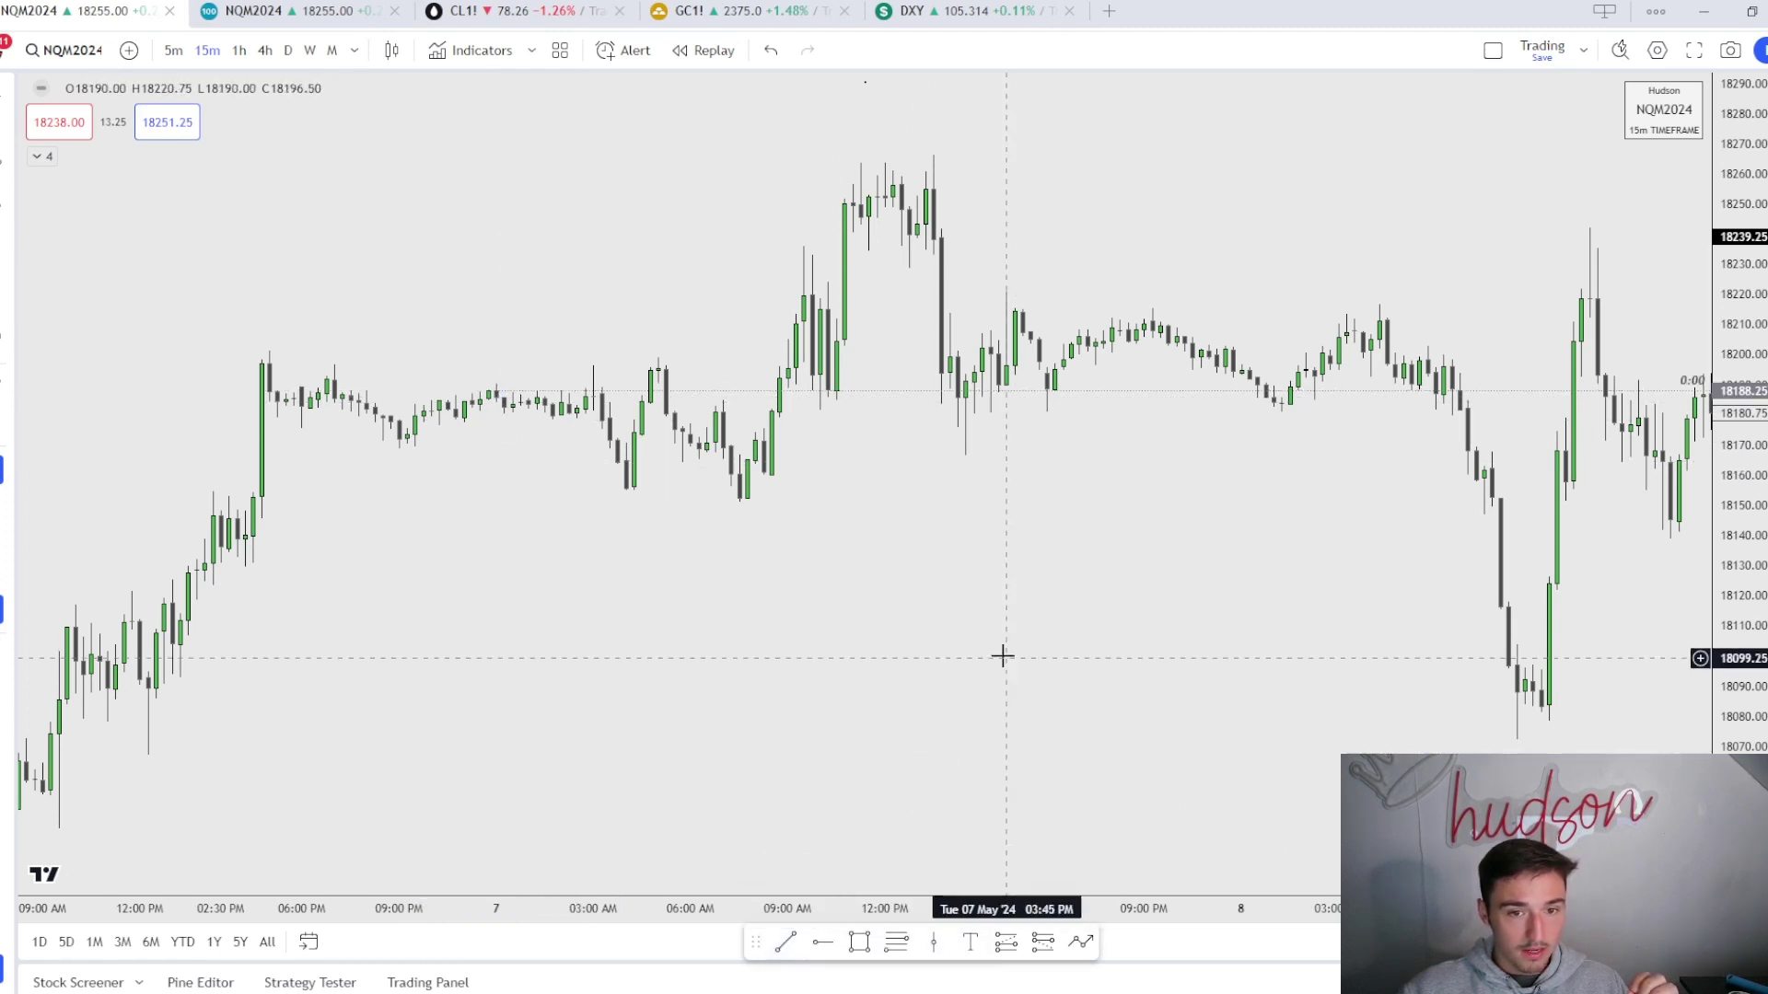
Draw a shaded rectangle over the range from 18201.25 to 18152.50, spanning 6 May 04:00 PM to 7 May 09:00 AM
scroll(753, 643, up, 4)
drag(753, 644, 1108, 690)
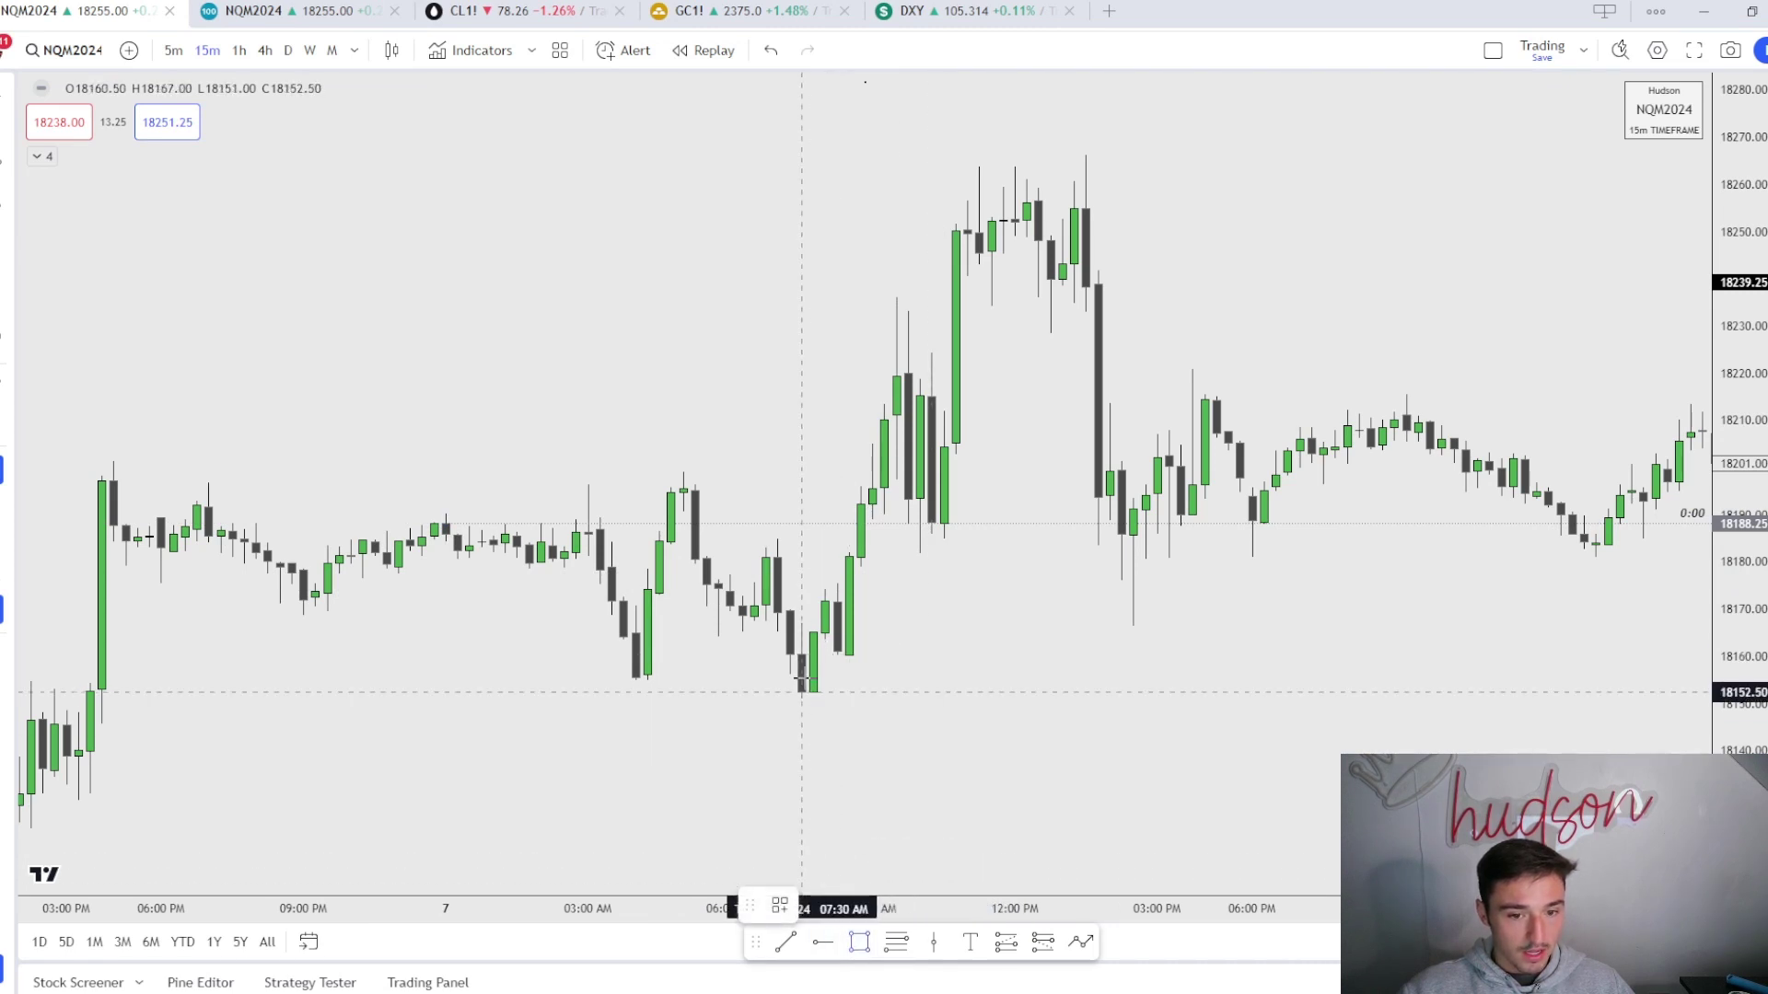
click(113, 461)
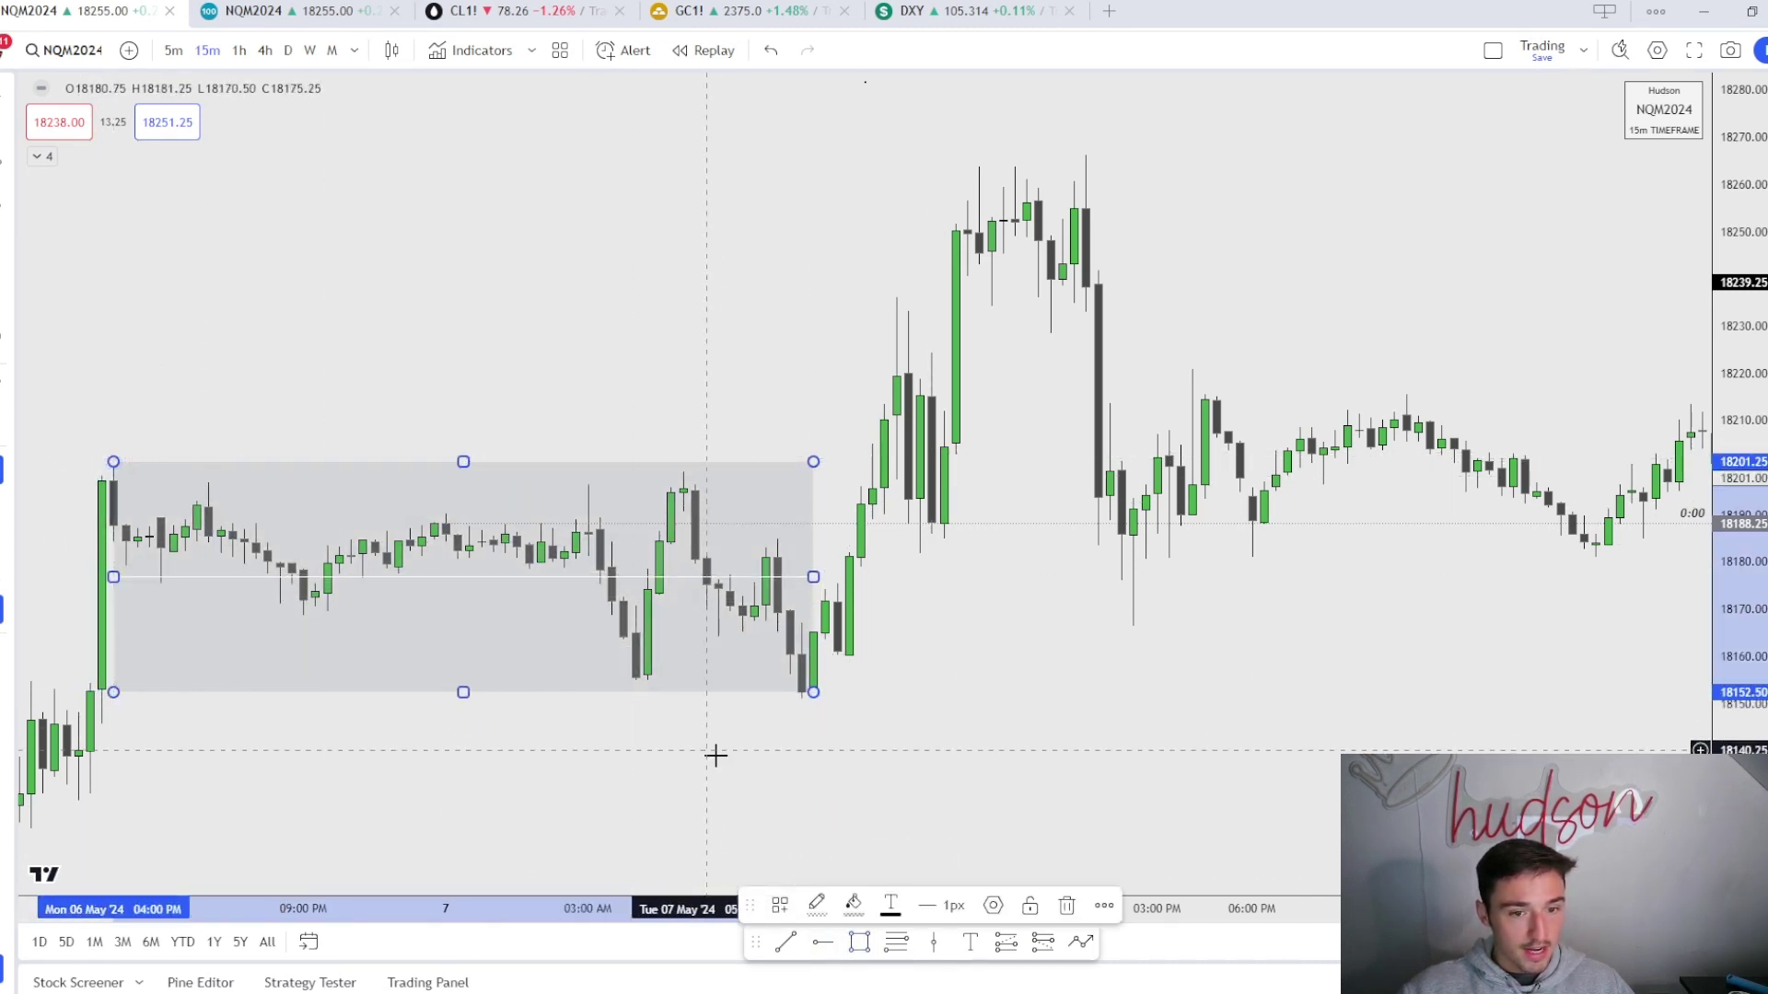
drag(813, 577, 849, 577)
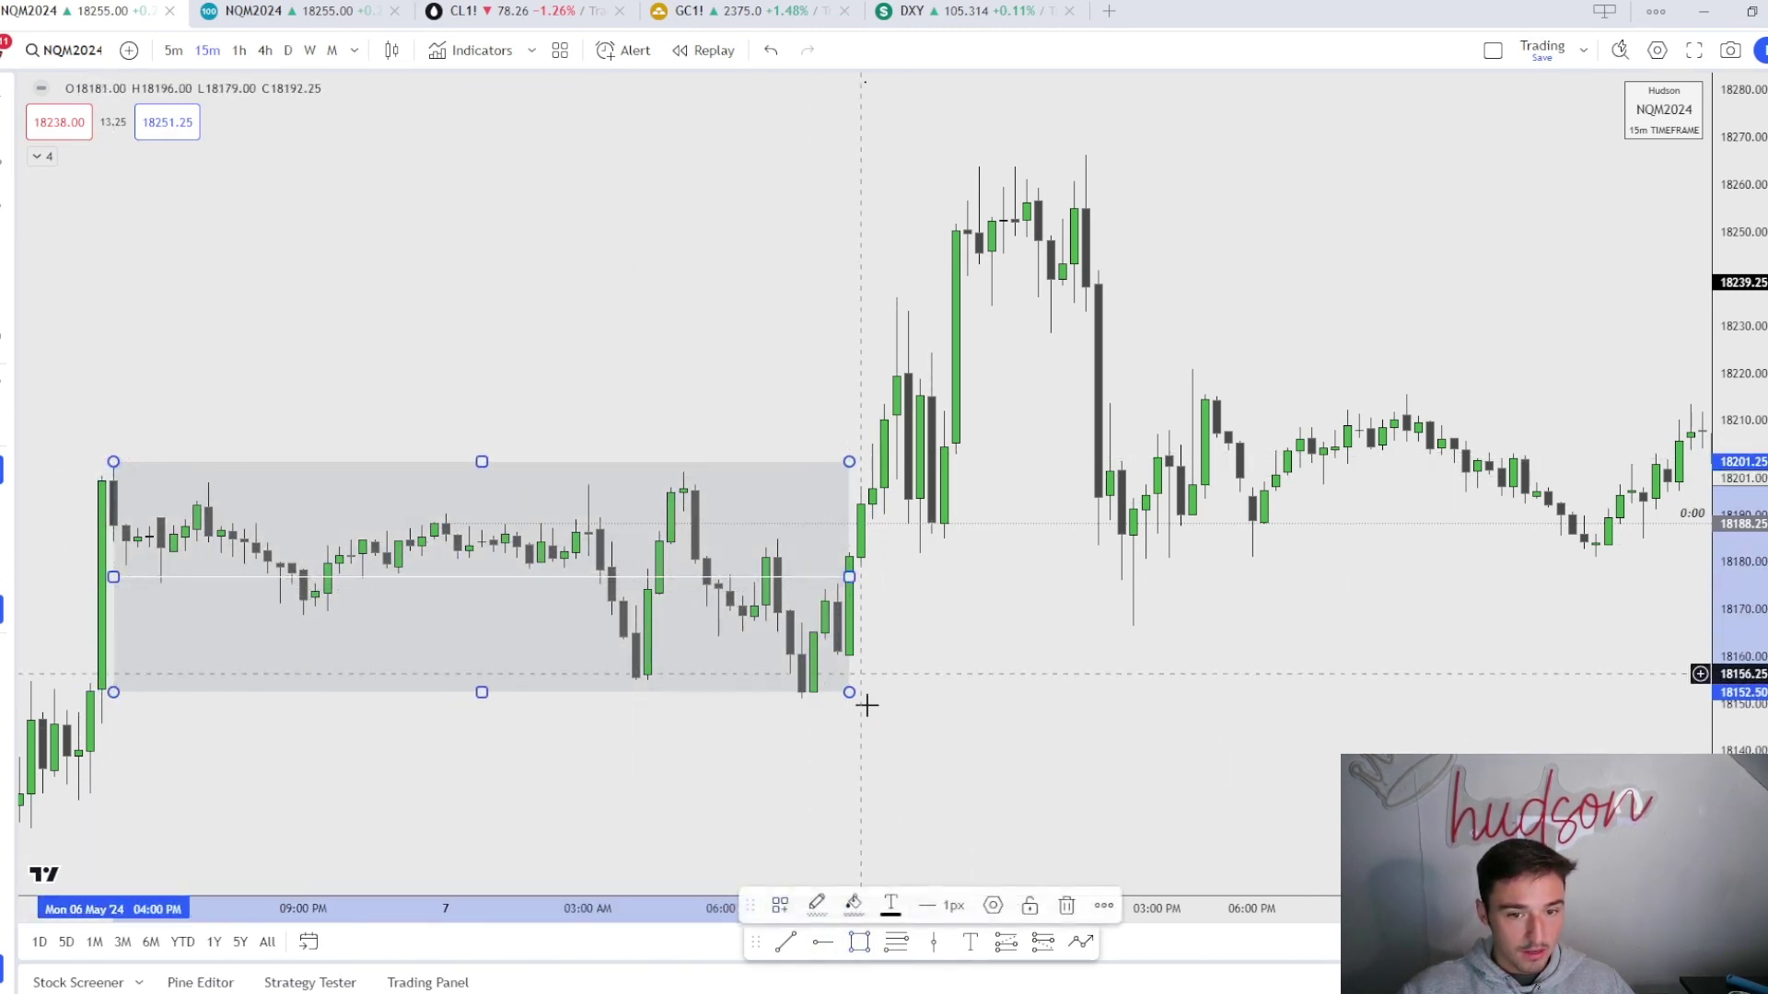
click(854, 904)
click(899, 710)
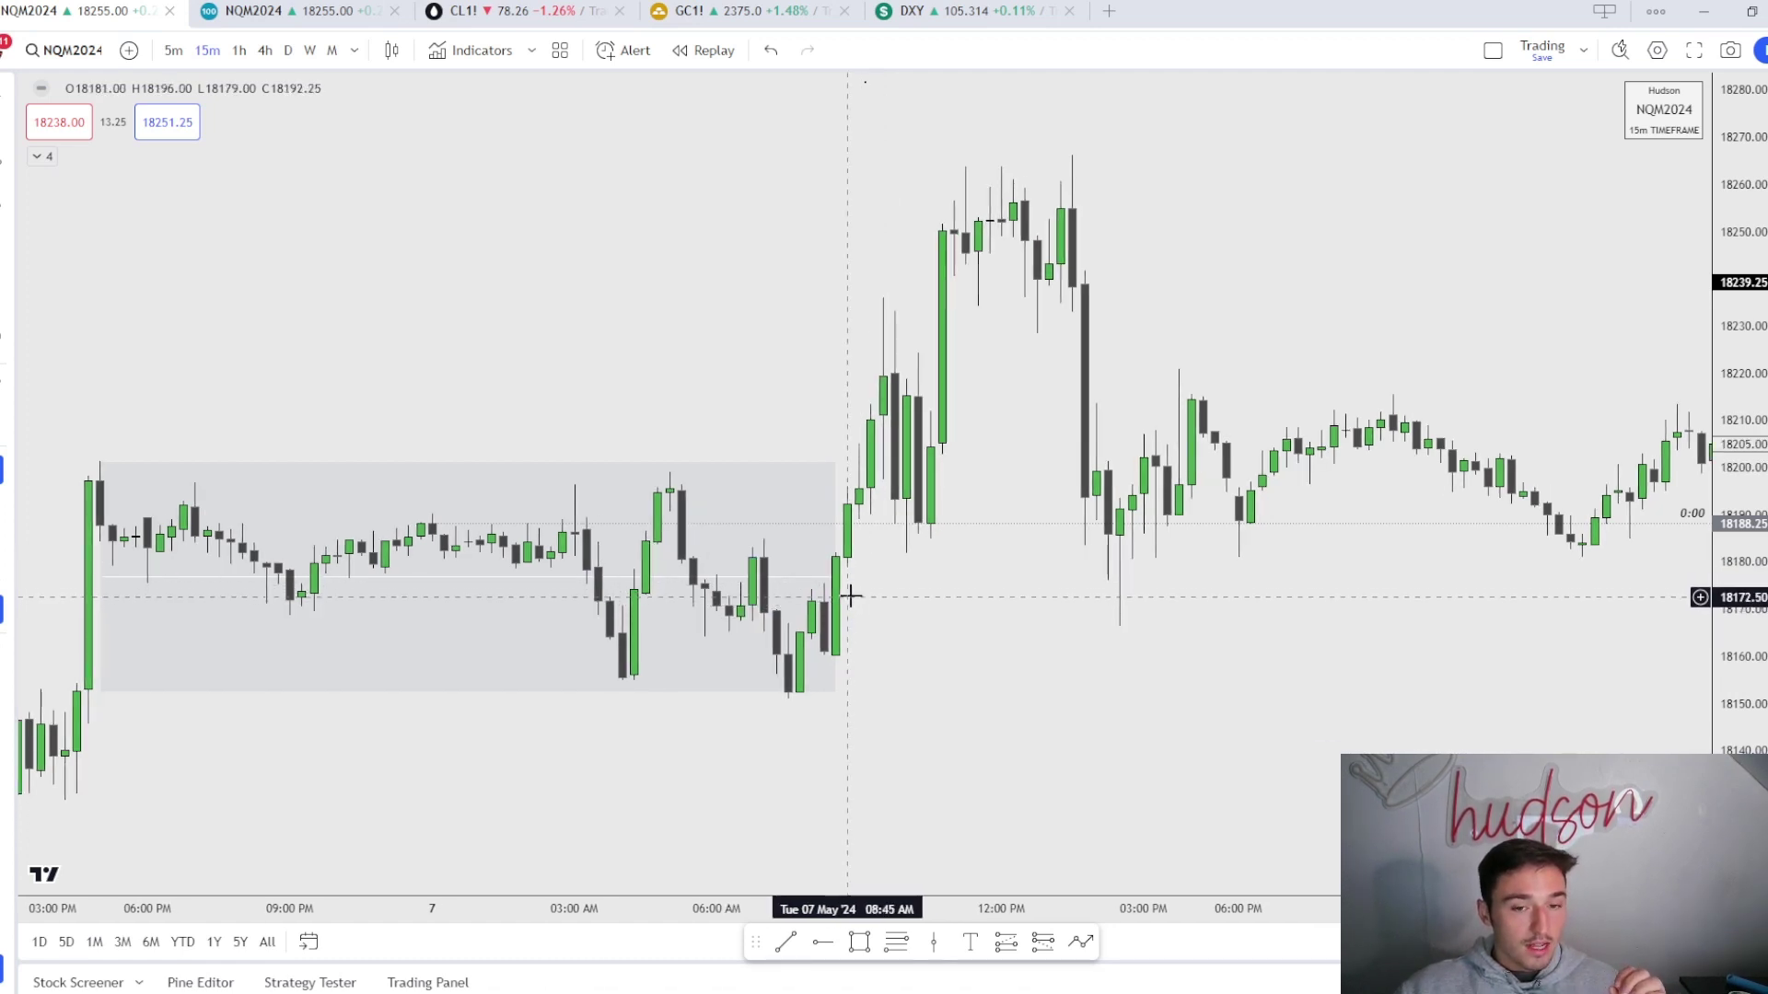
drag(835, 577, 858, 586)
click(895, 593)
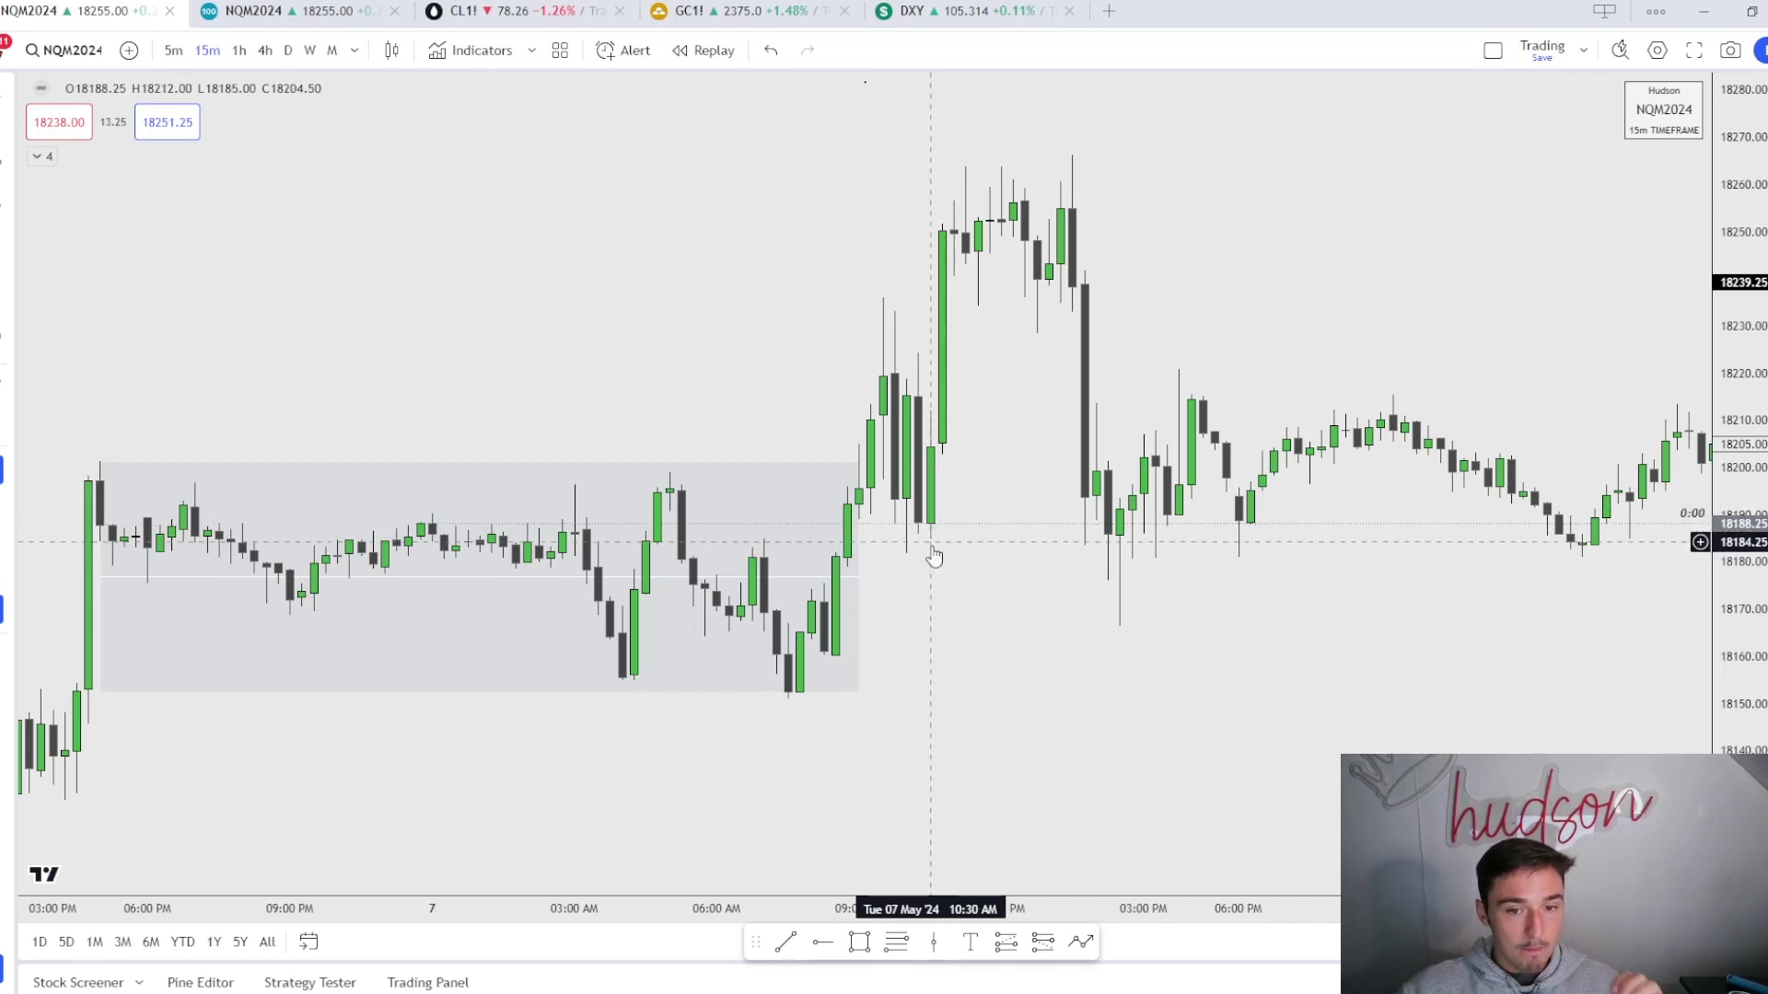
Switch the chart to the 5-minute timeframe and reset its view, keeping the midnight-open ray at 18188.25
click(174, 49)
right_click(742, 328)
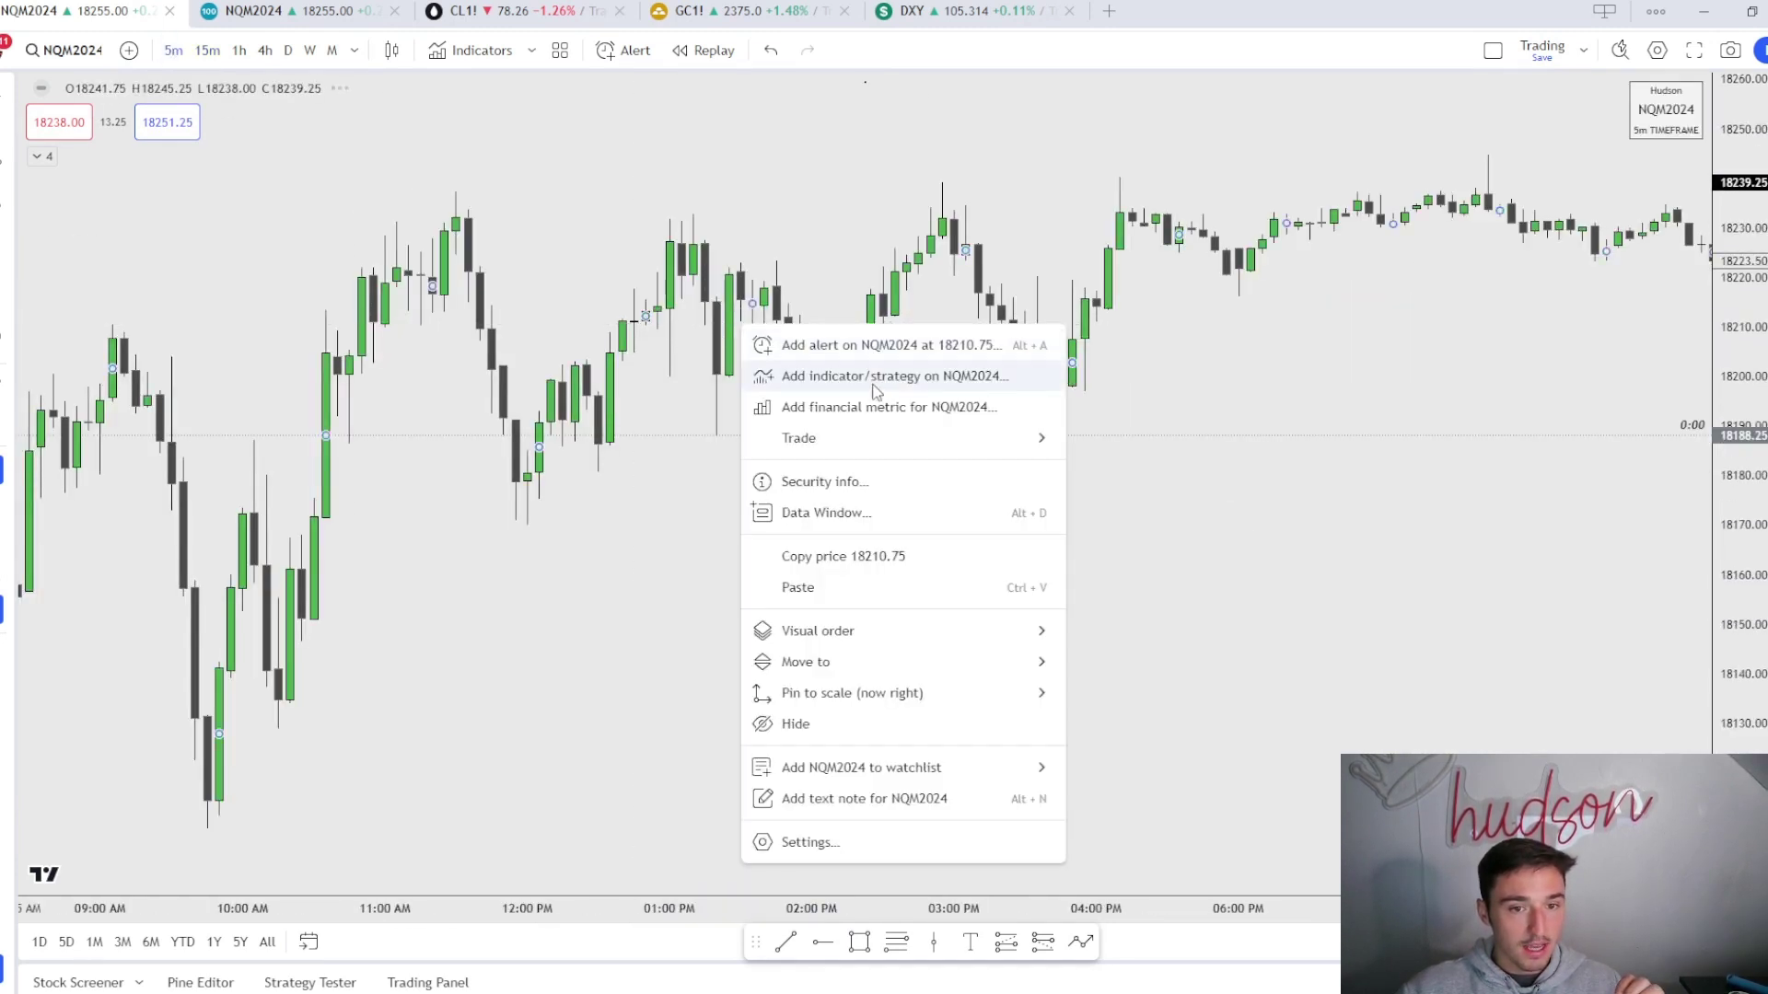
right_click(1255, 390)
click(1287, 408)
scroll(967, 632, down, 5)
click(455, 630)
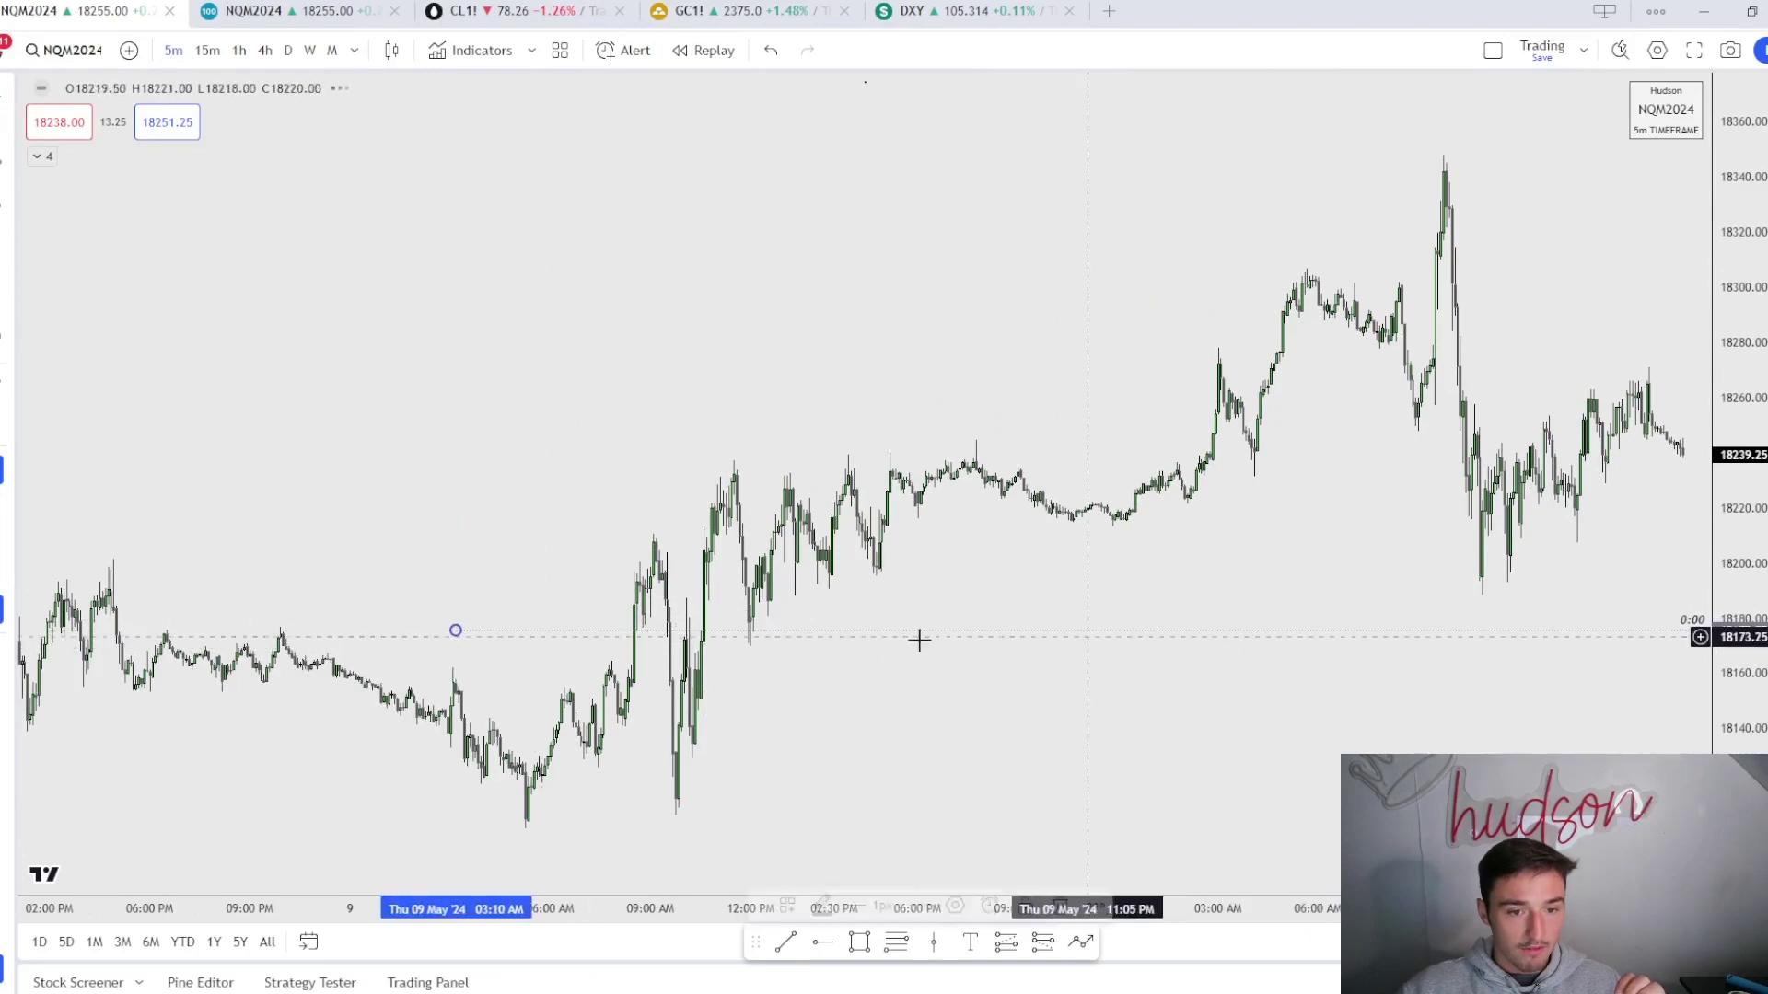
key(Delete)
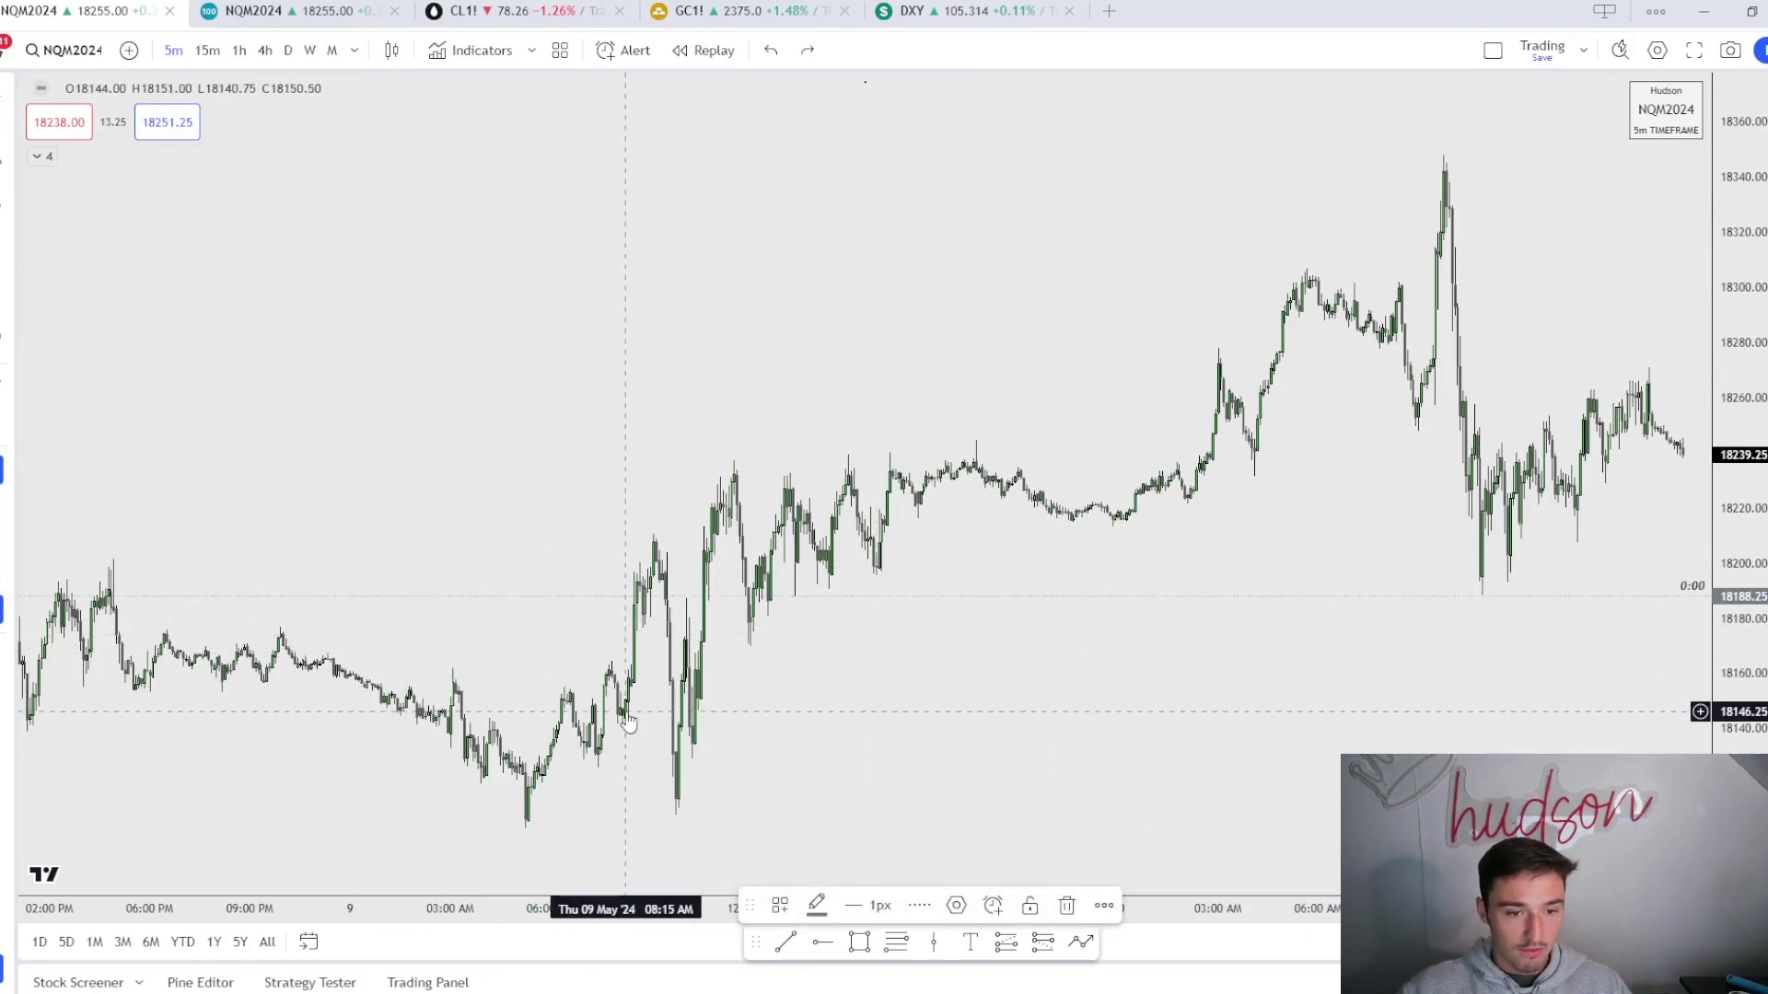
Examine the 5-minute swings on 7 May between 09:00 AM and 11:00 AM around the midnight-open line
drag(515, 718, 1202, 690)
drag(409, 682, 1058, 659)
drag(515, 657, 1053, 643)
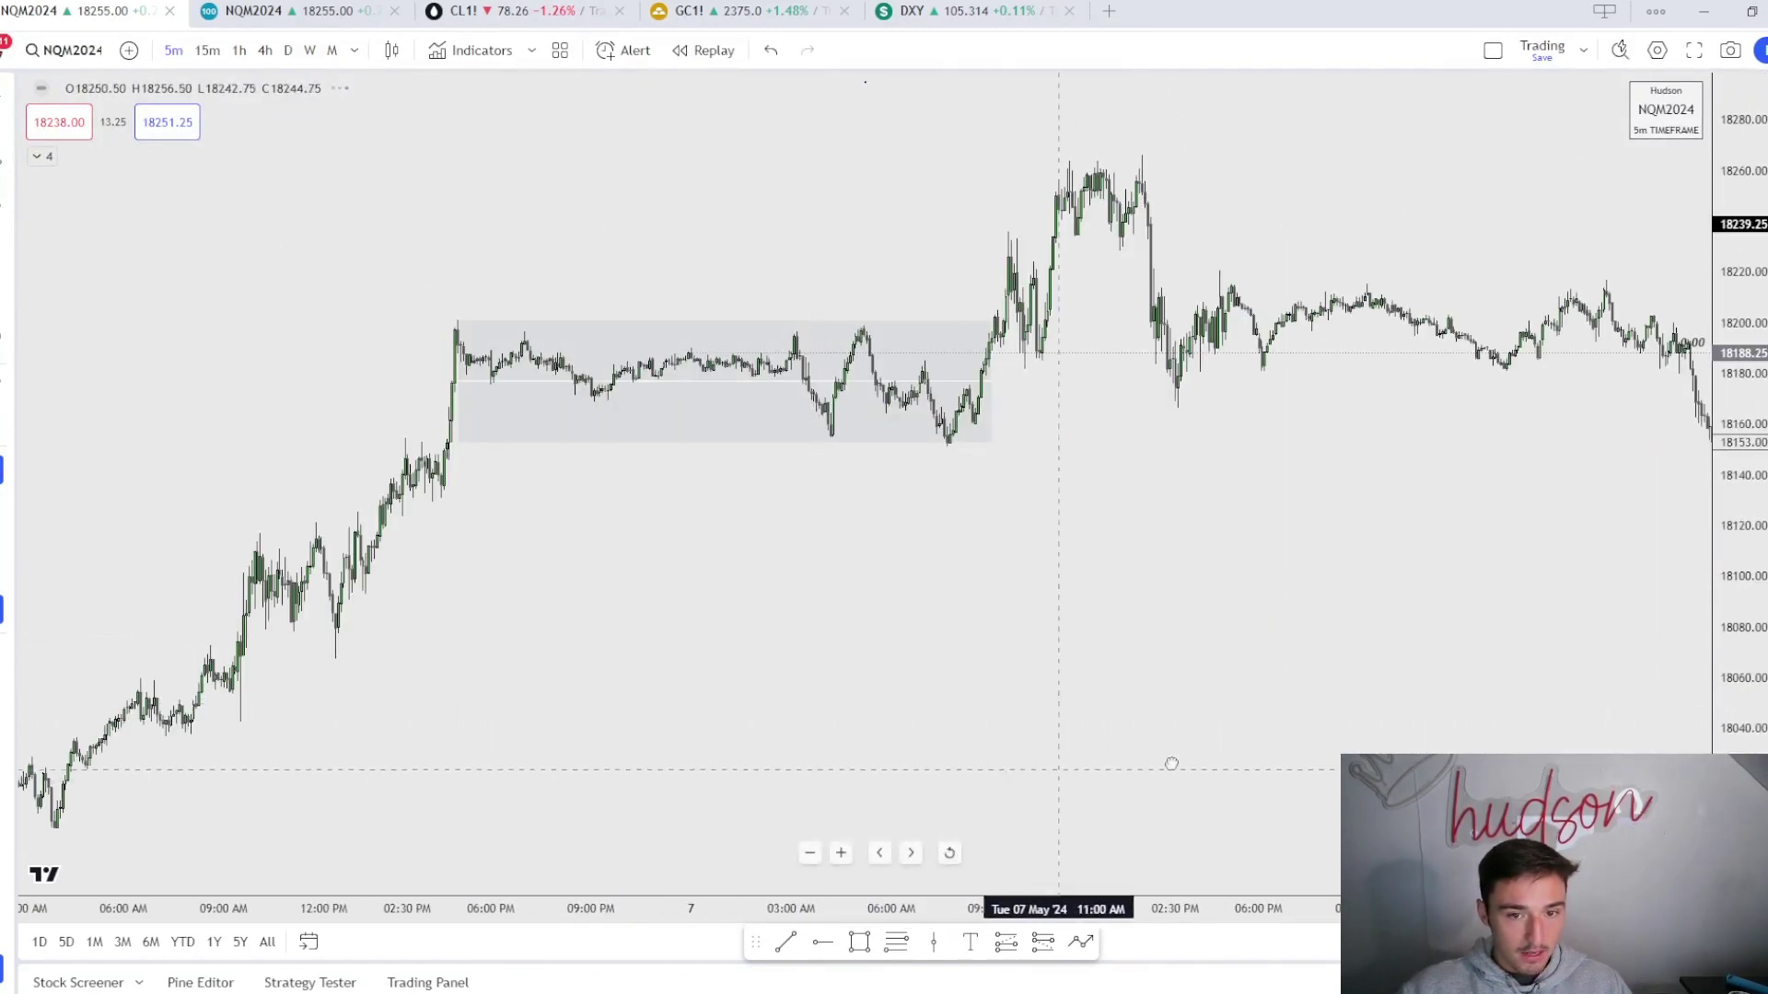
scroll(800, 742, up, 6)
scroll(801, 751, up, 3)
drag(828, 749, 1026, 727)
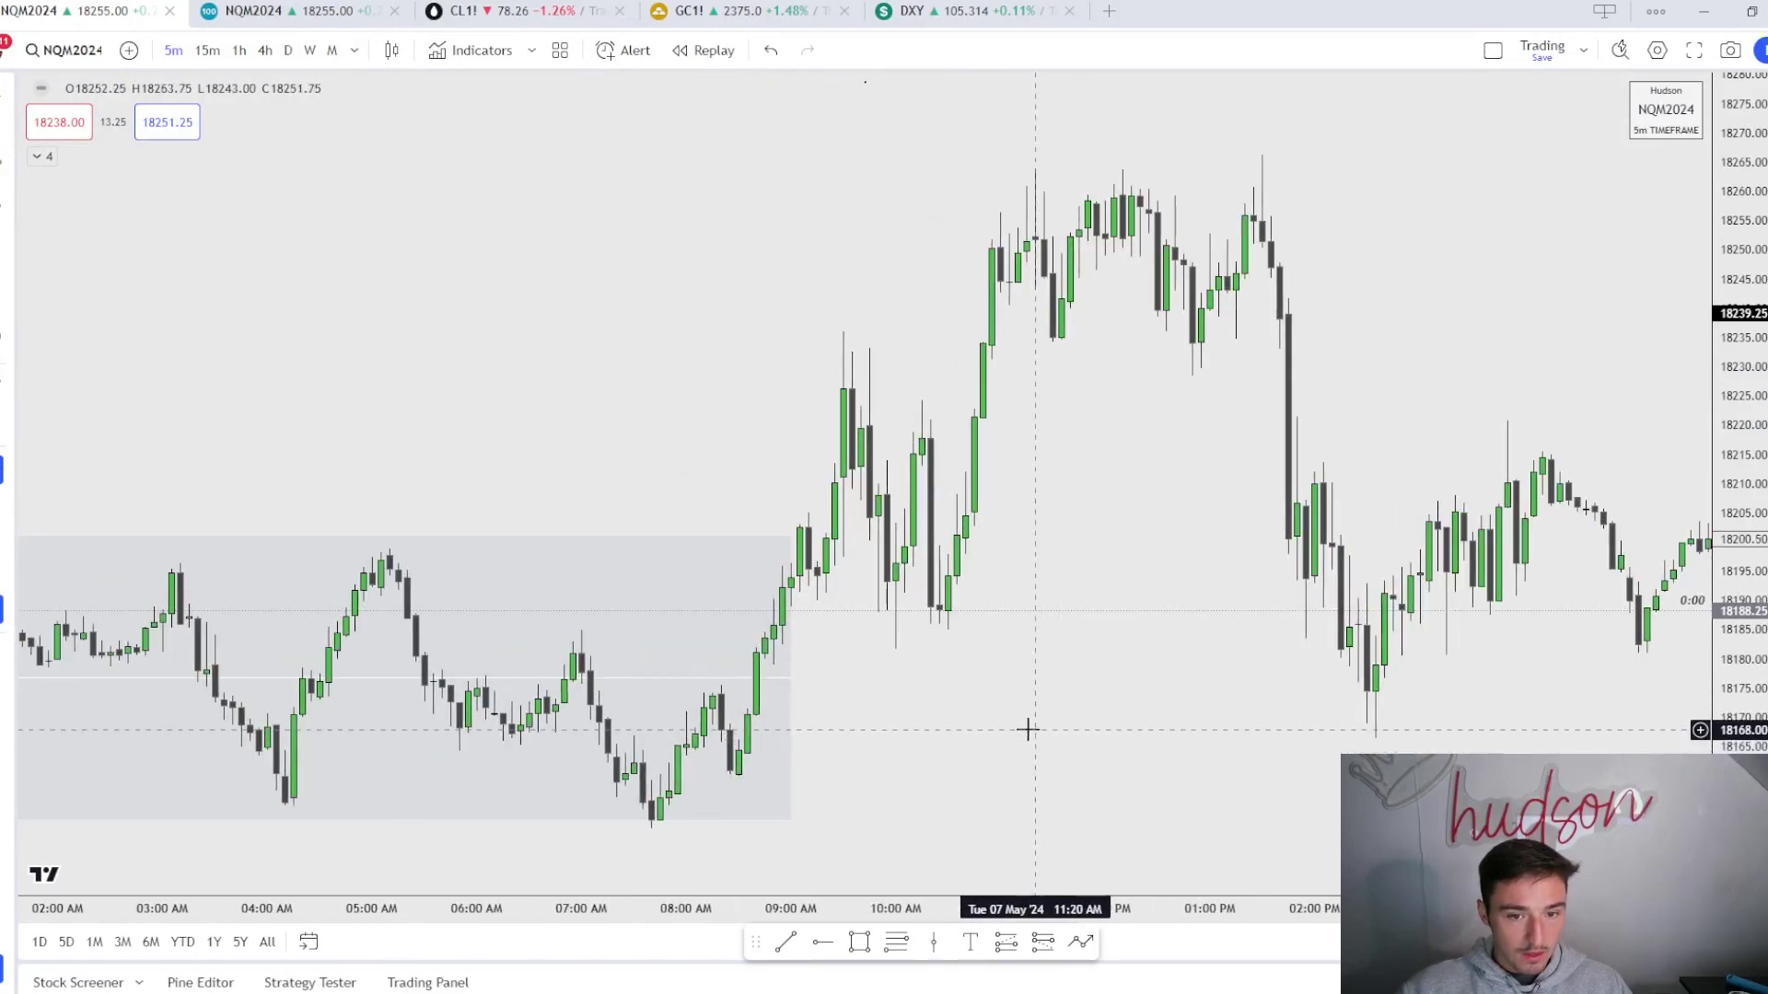
scroll(1007, 701, up, 3)
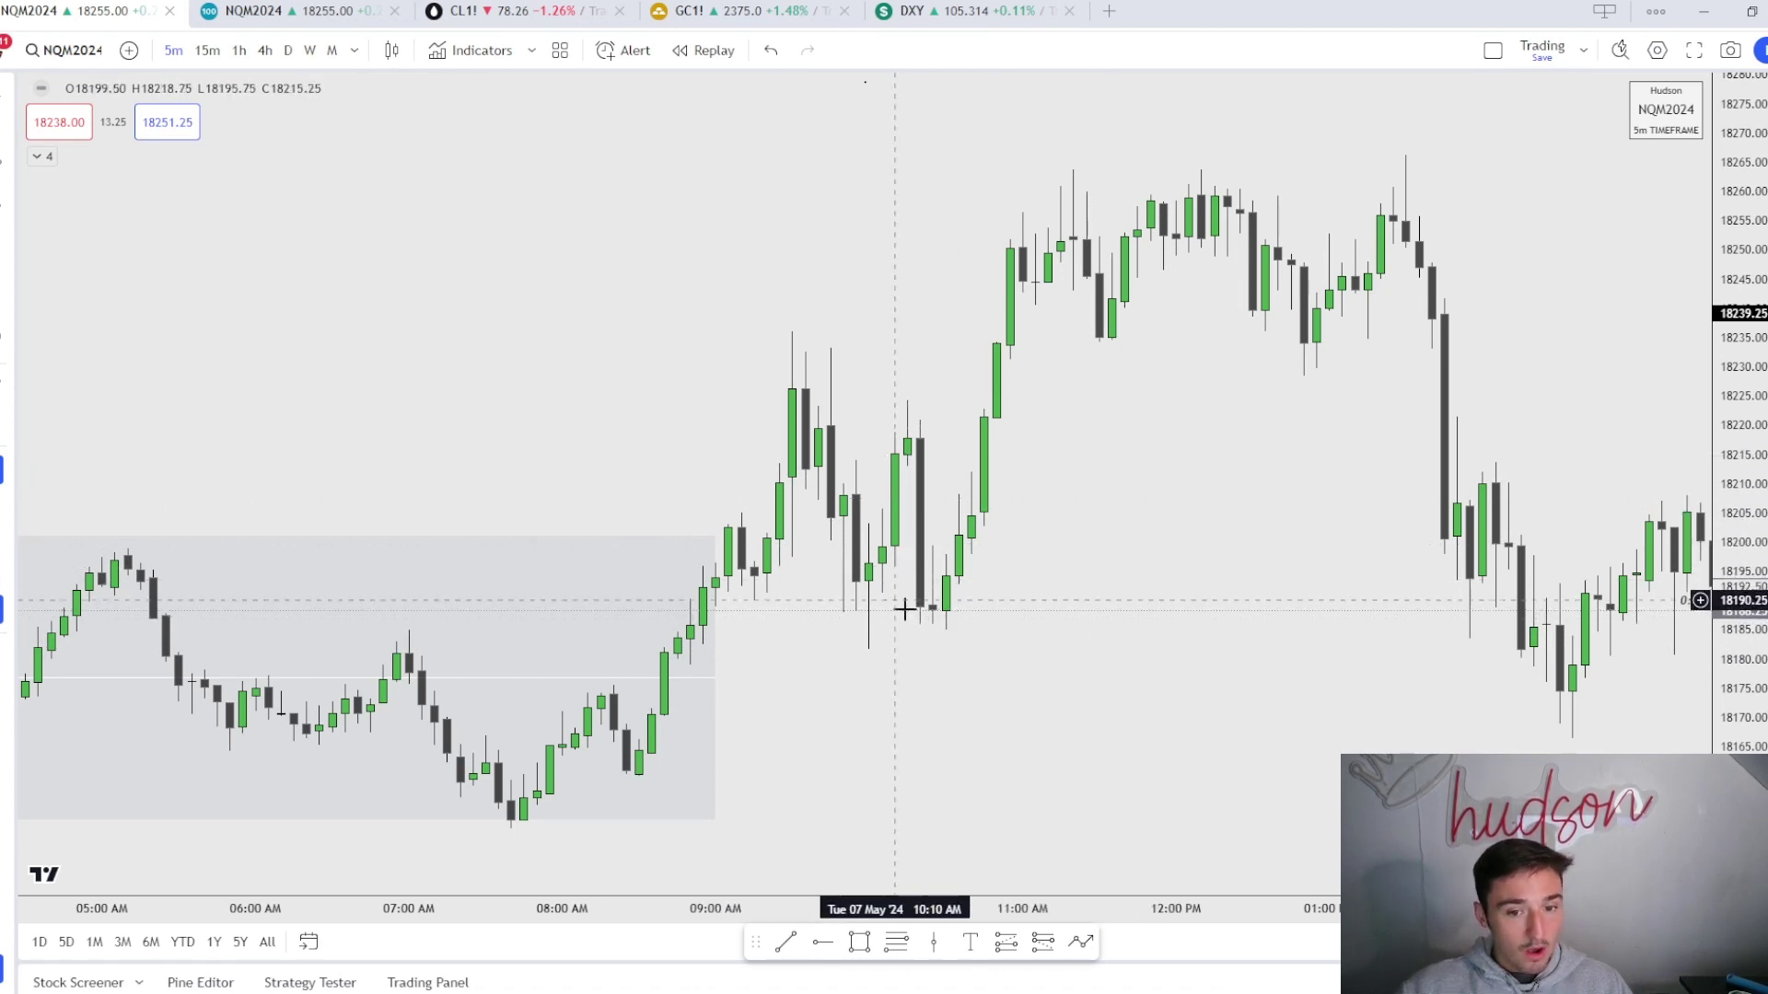
drag(1750, 747, 1750, 414)
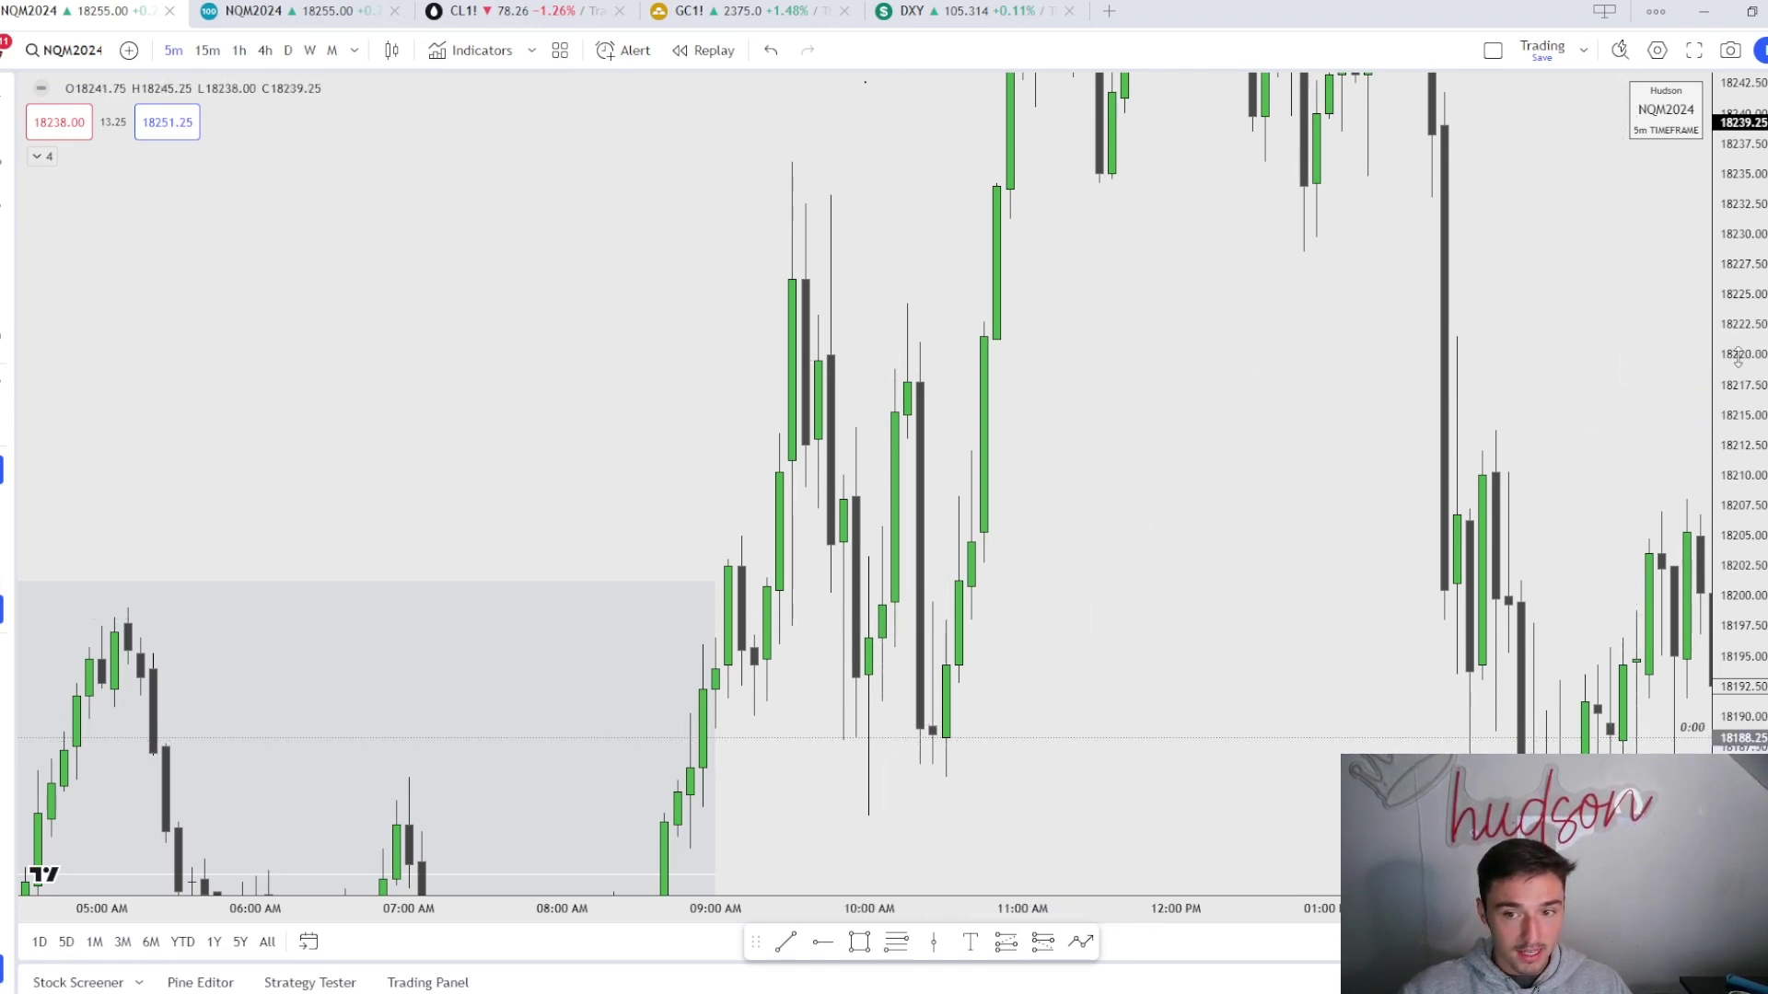
drag(1737, 359, 1737, 414)
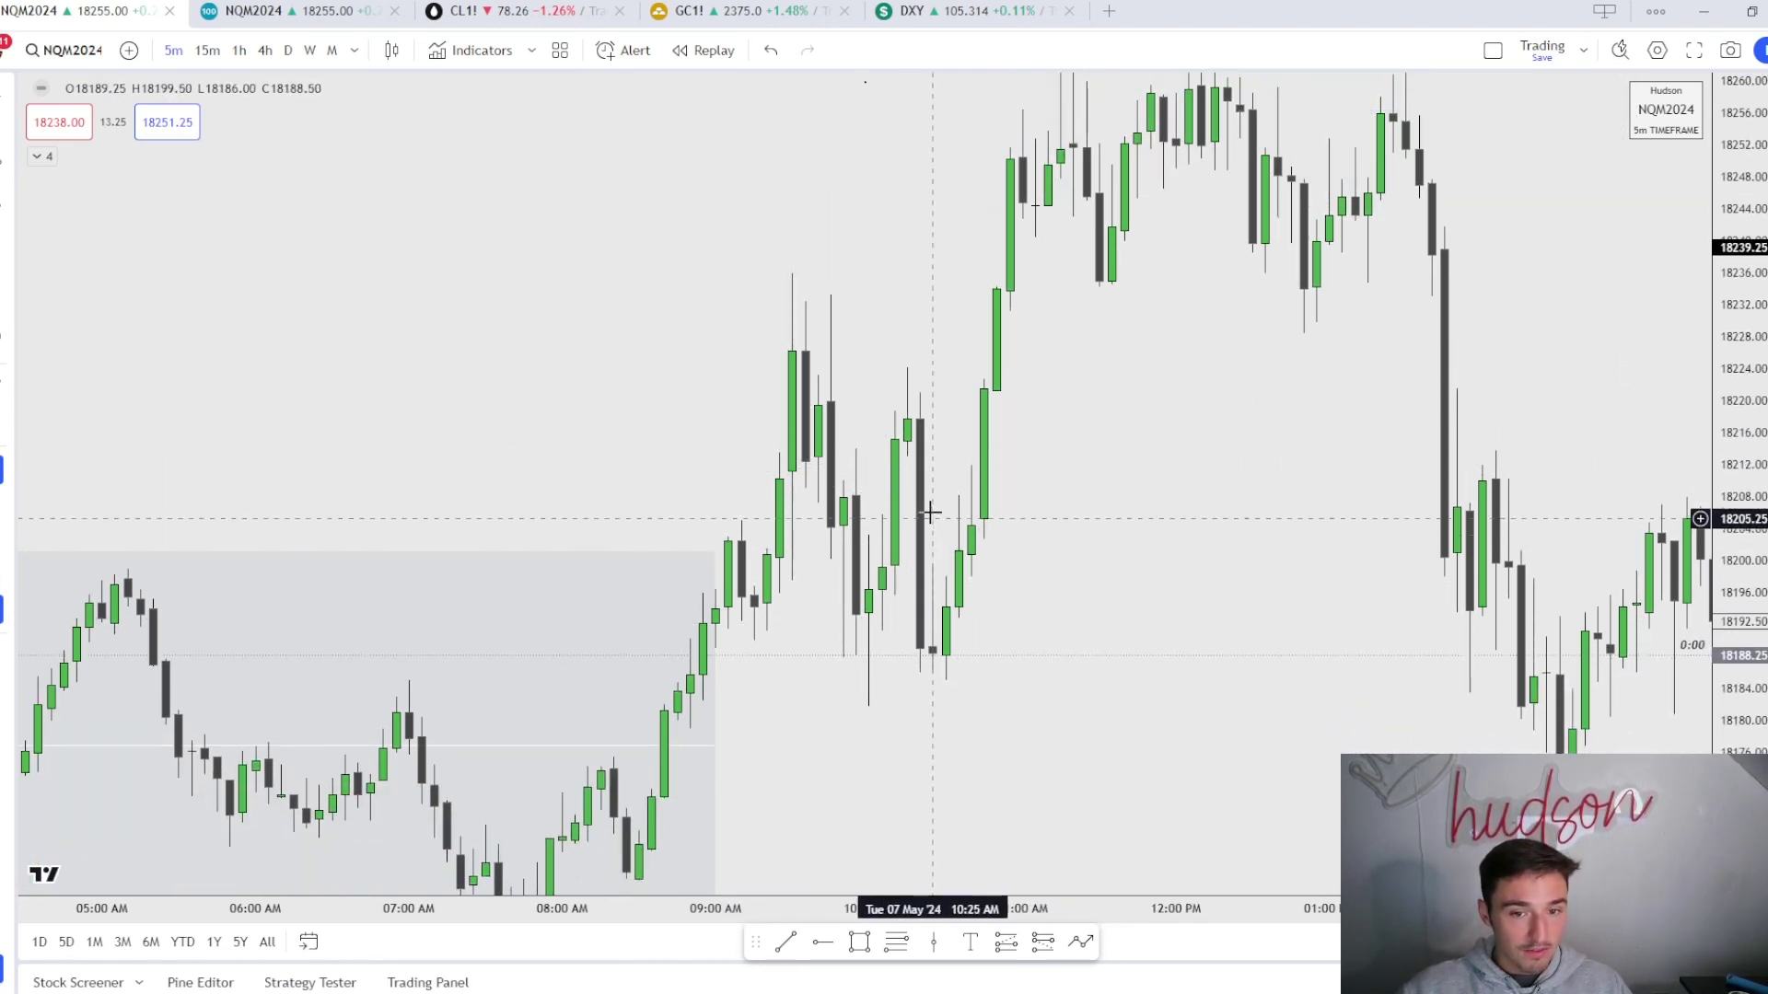
Draw a horizontal trend line at 18236.00 from the 7 May 09:30 AM high to the 10:50 AM candle
click(780, 940)
click(792, 273)
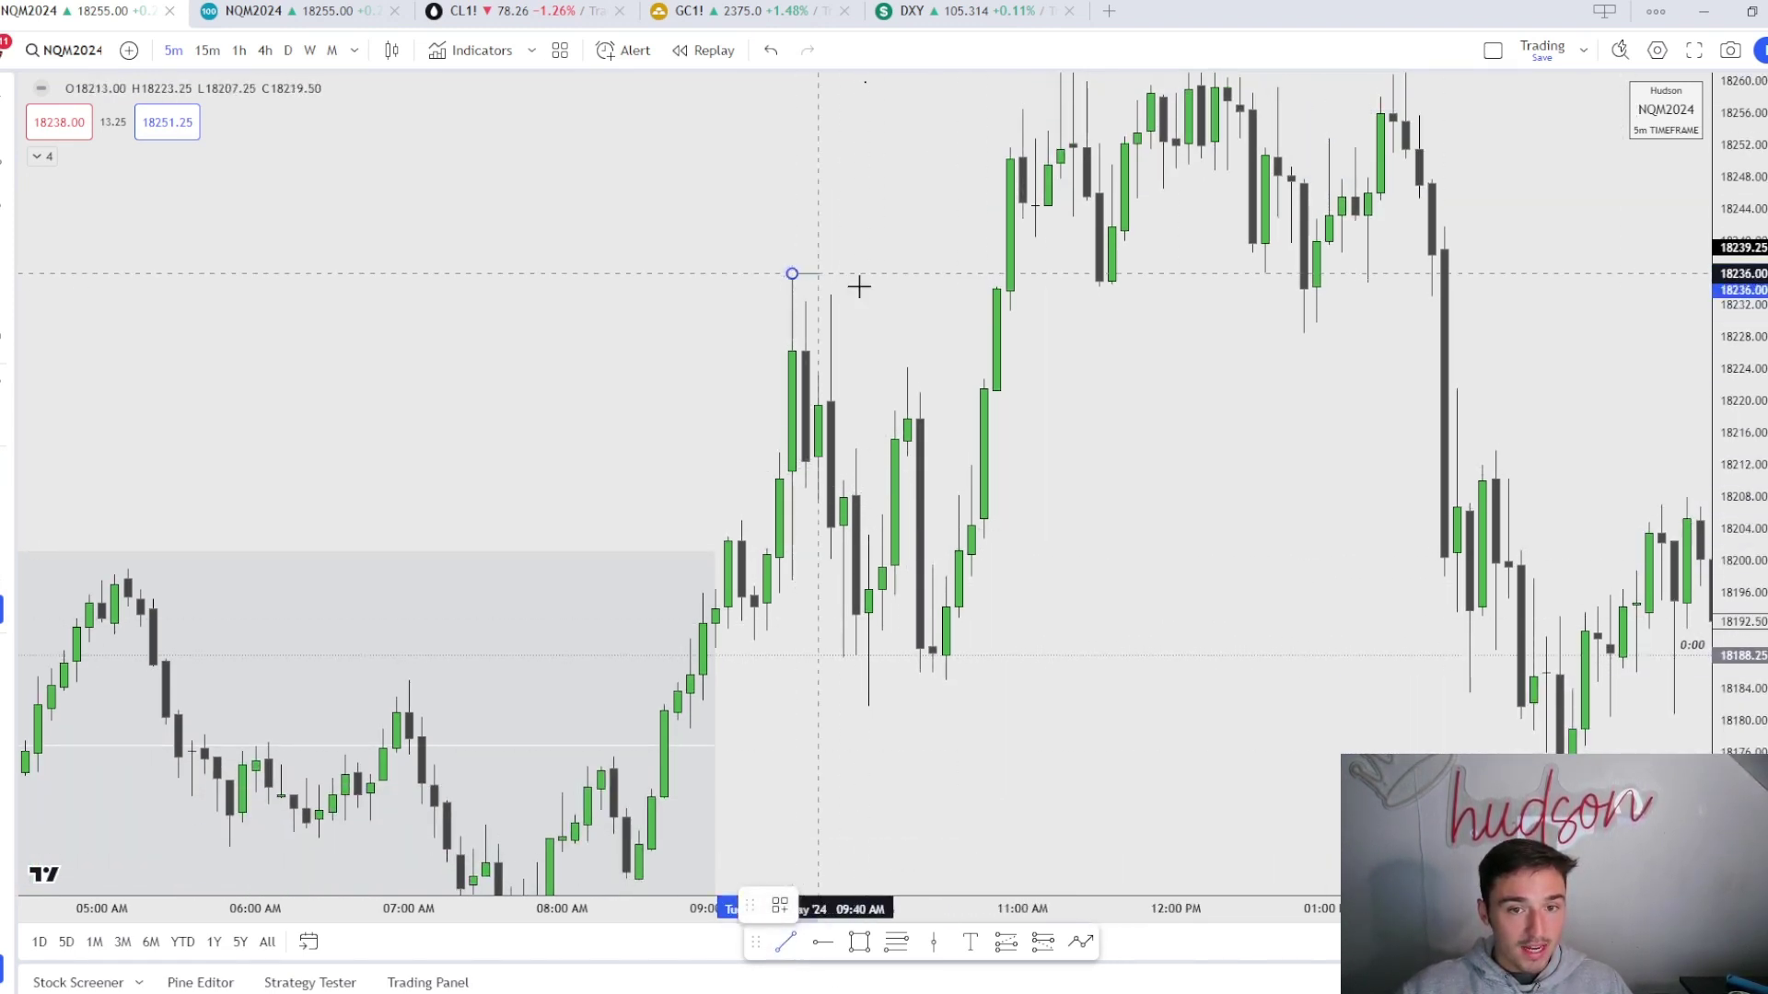
click(1035, 273)
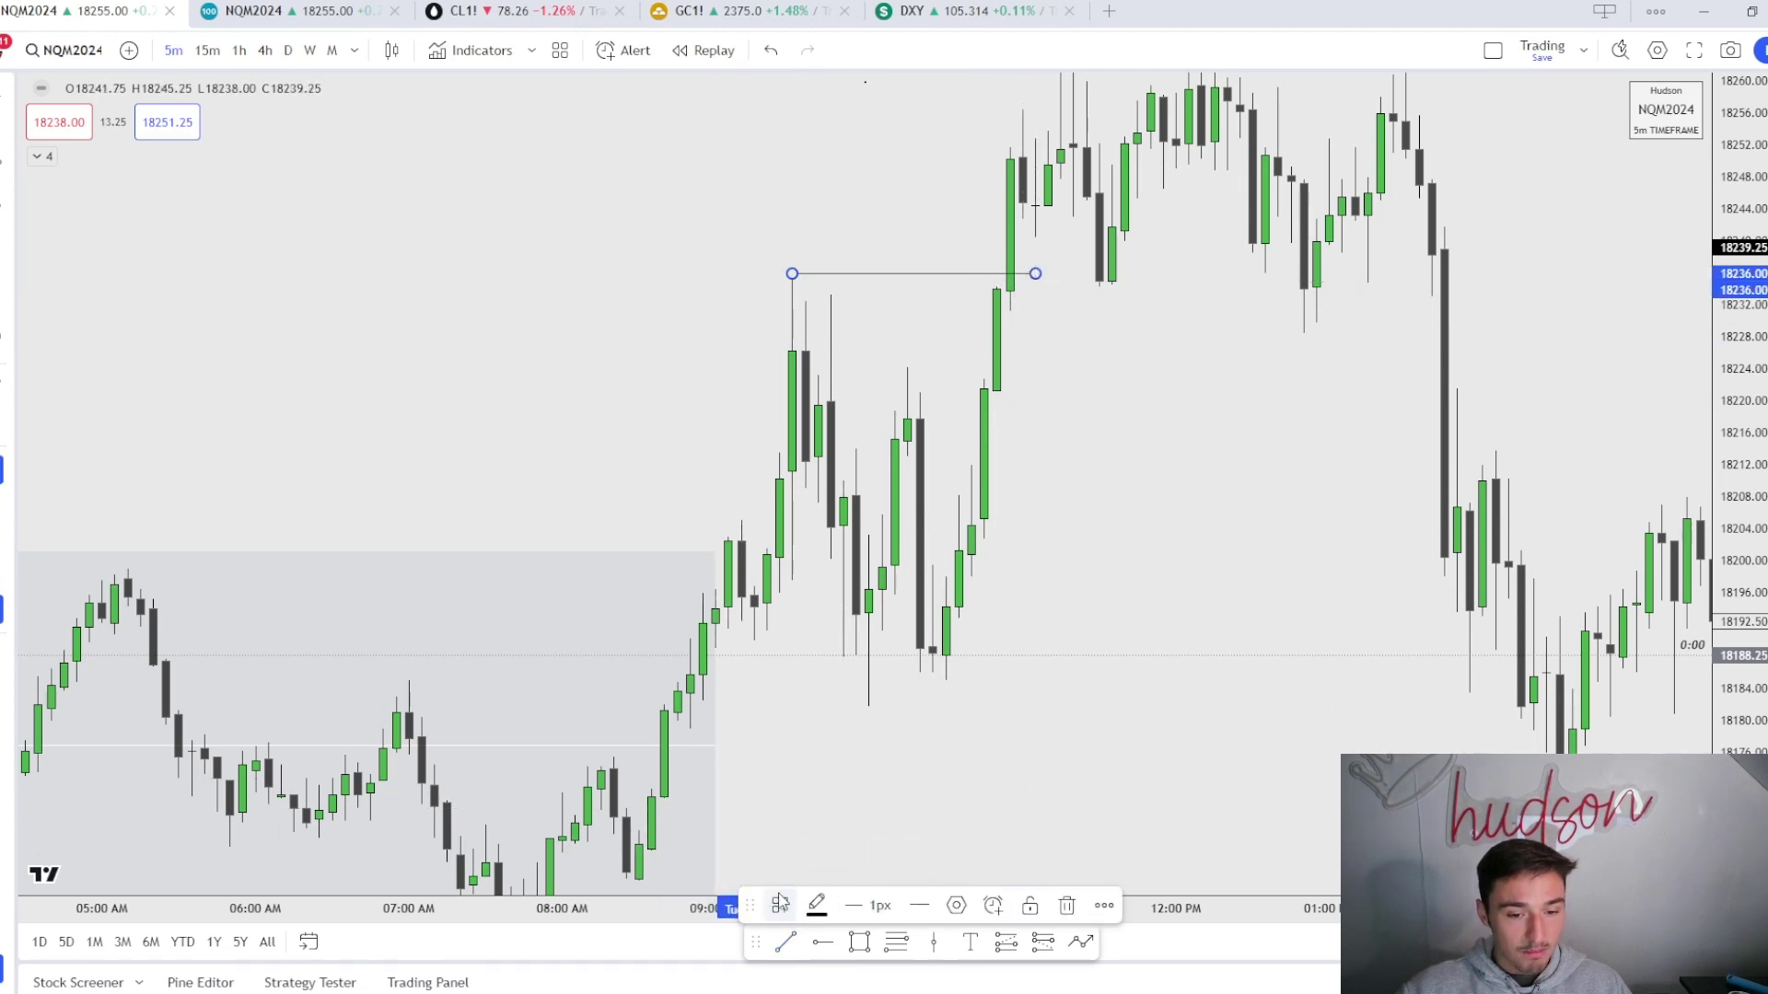
click(1165, 501)
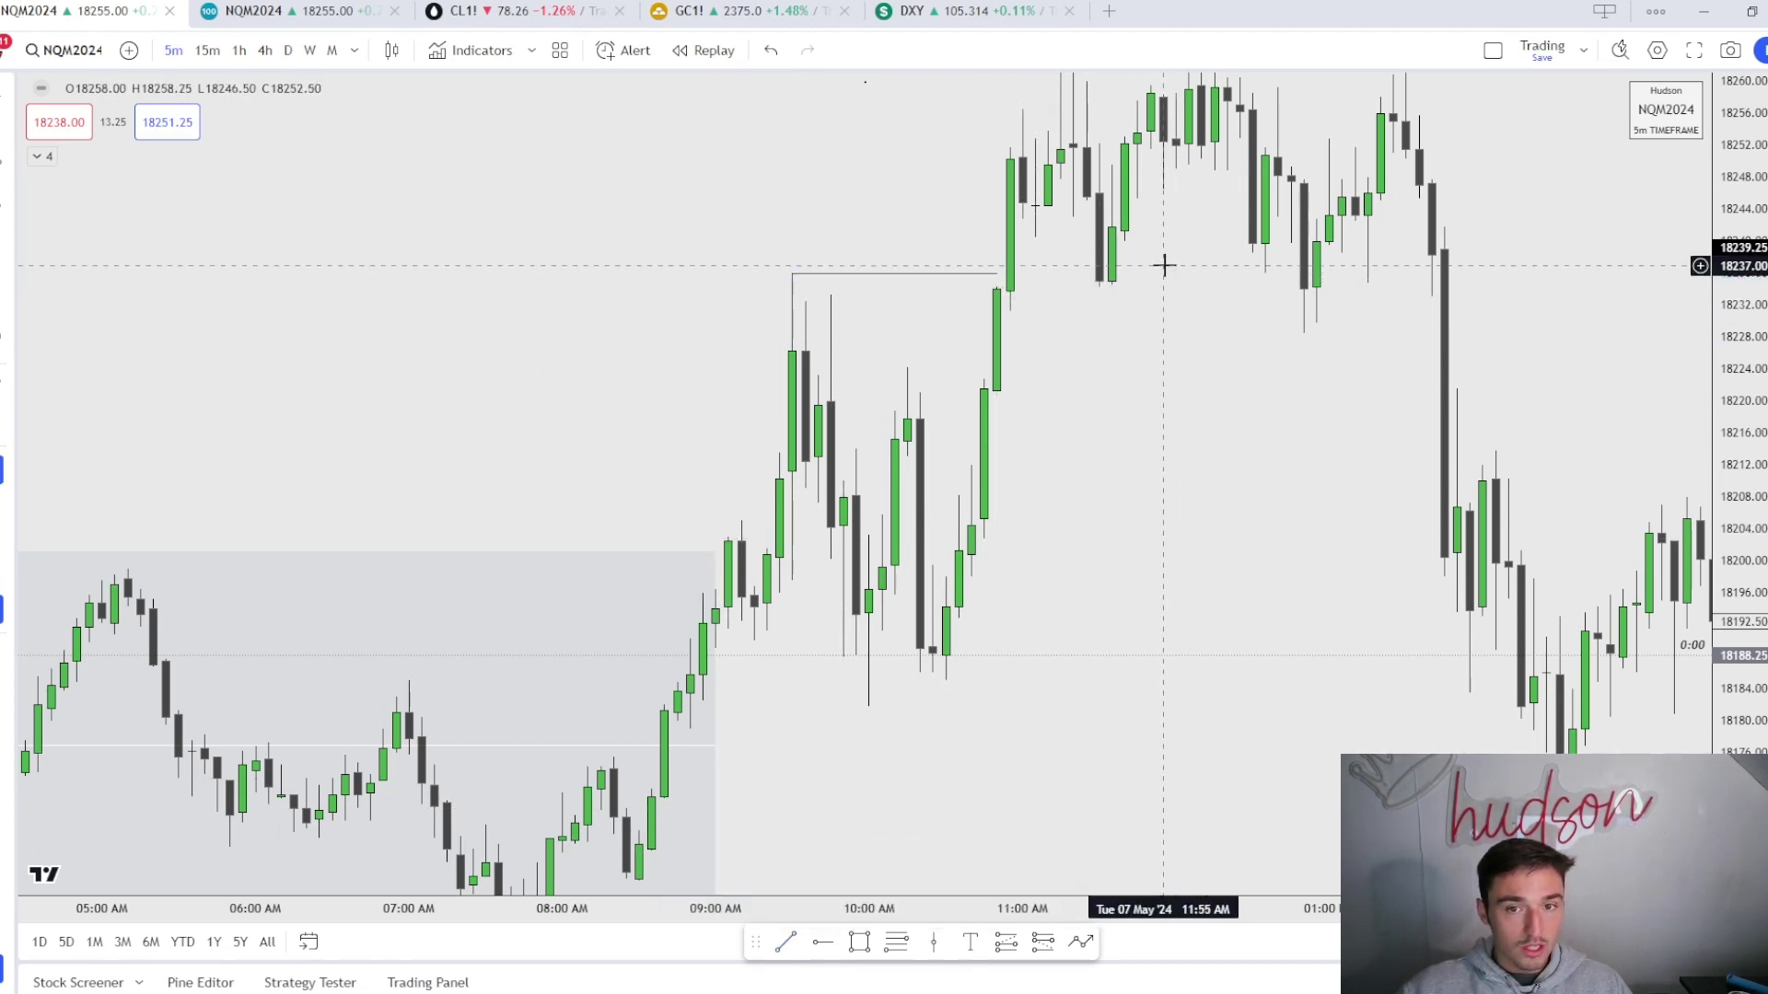
Switch the chart back to the 15-minute timeframe and return to the 7 May range and breakout
drag(1020, 192, 879, 362)
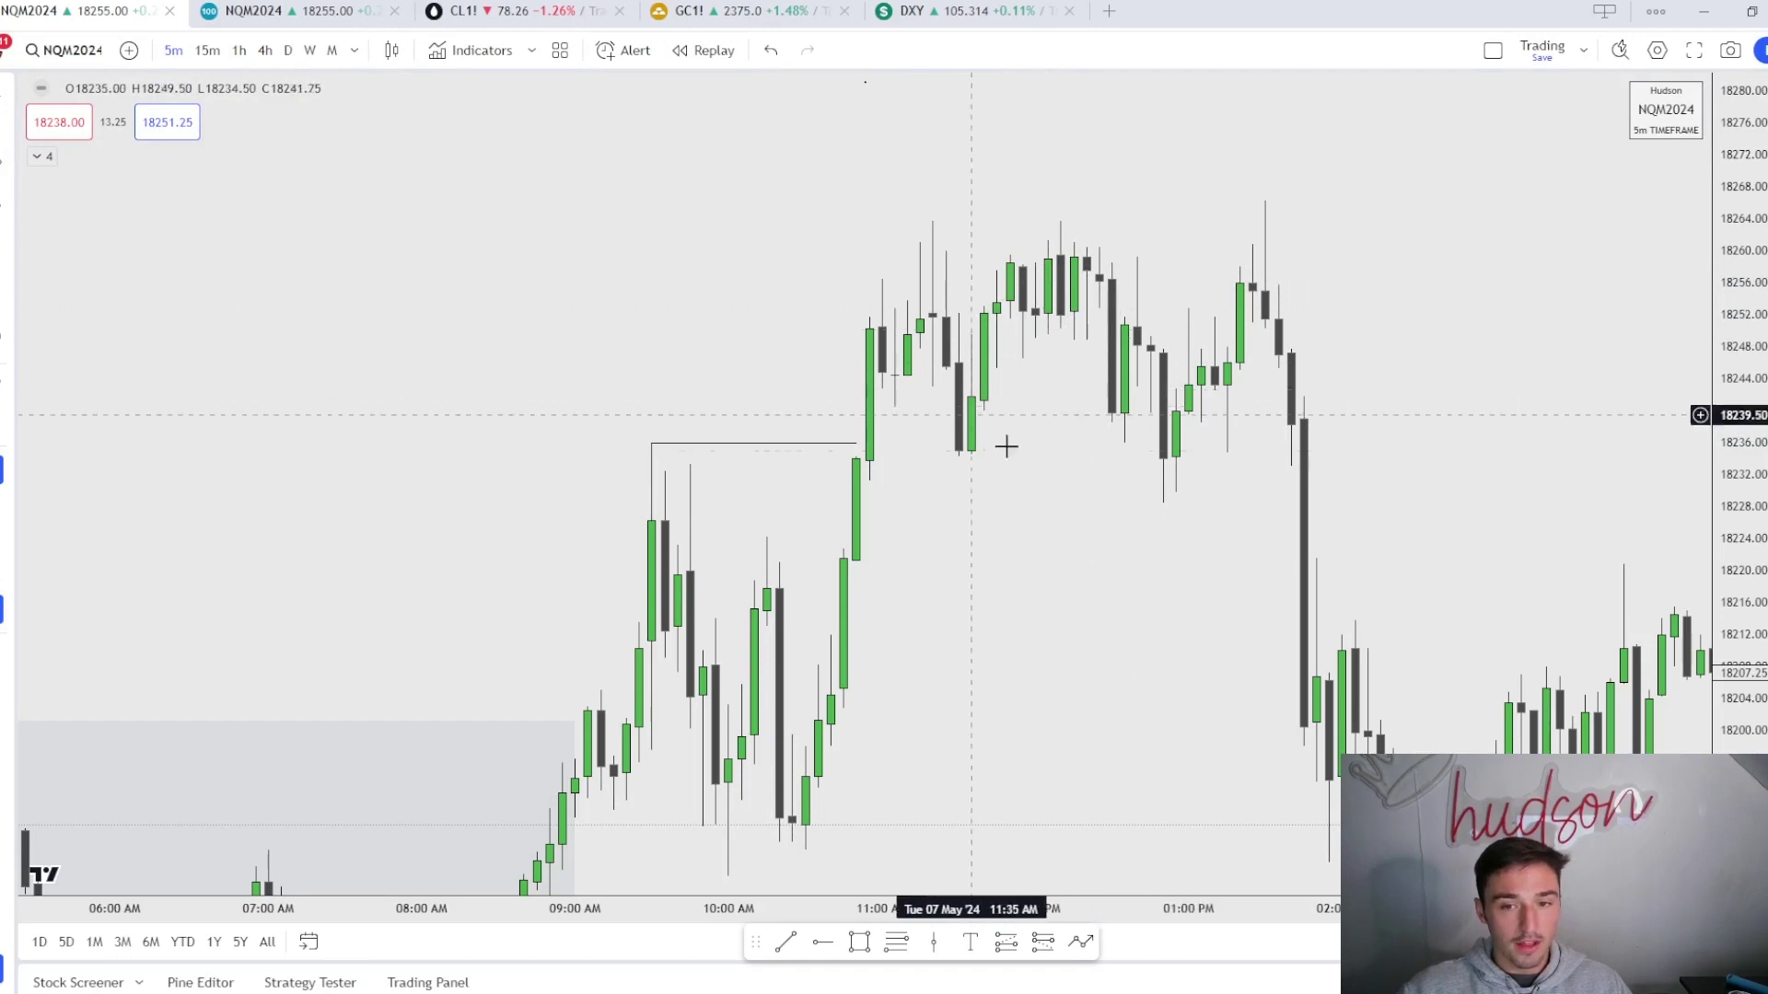
click(206, 50)
right_click(772, 232)
click(810, 257)
scroll(958, 562, up, 5)
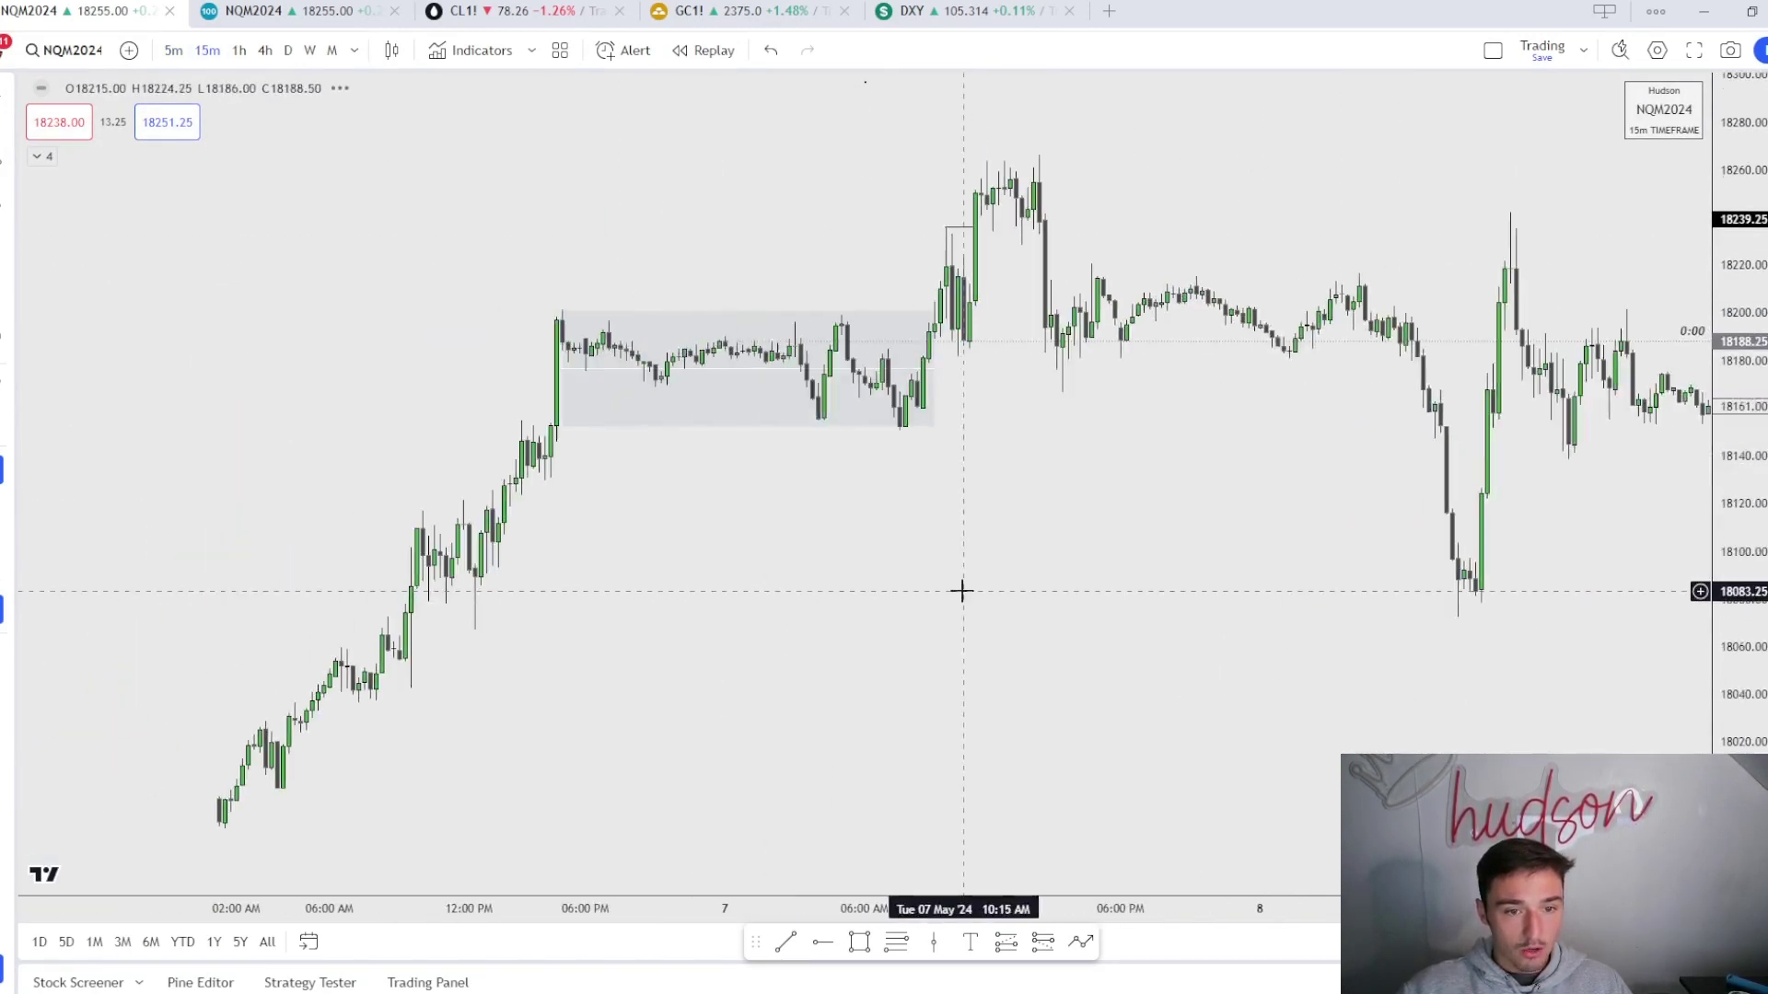
scroll(737, 584, up, 3)
drag(738, 584, 942, 580)
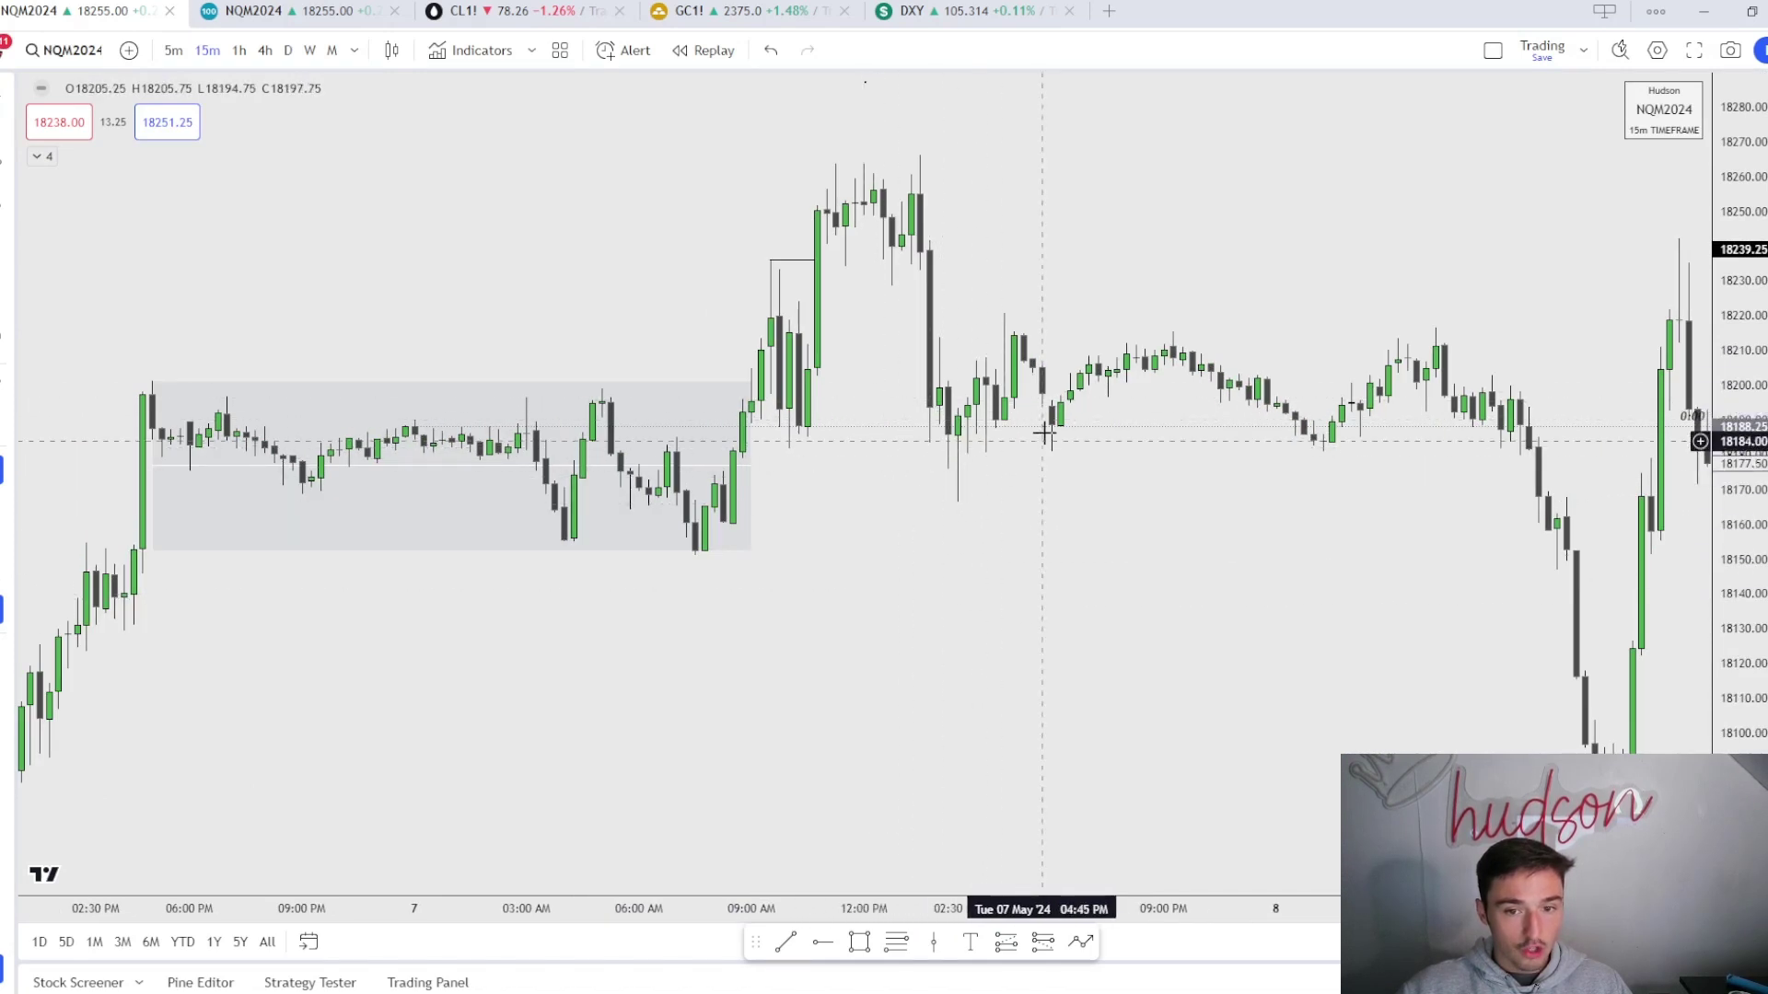
Examine the 7 May rally and afternoon sell-off against the midnight-open line, and briefly expand the indicator legend
drag(1167, 686, 1307, 698)
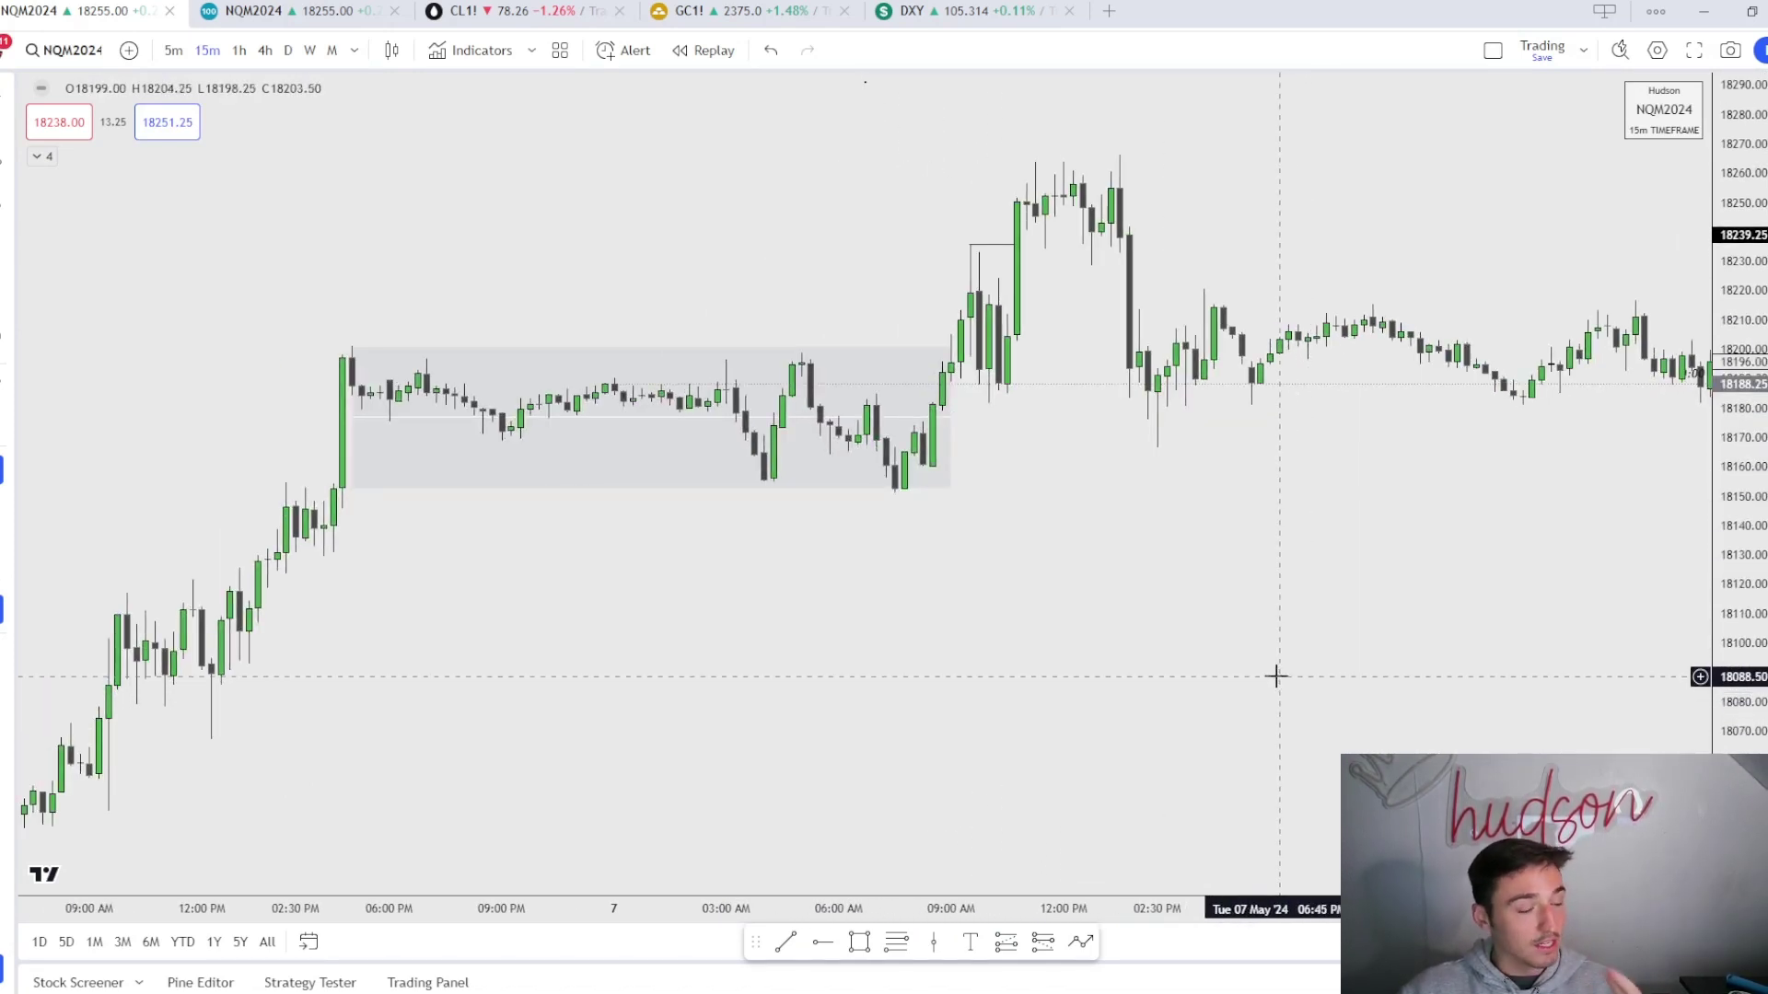
scroll(1259, 647, left, 3)
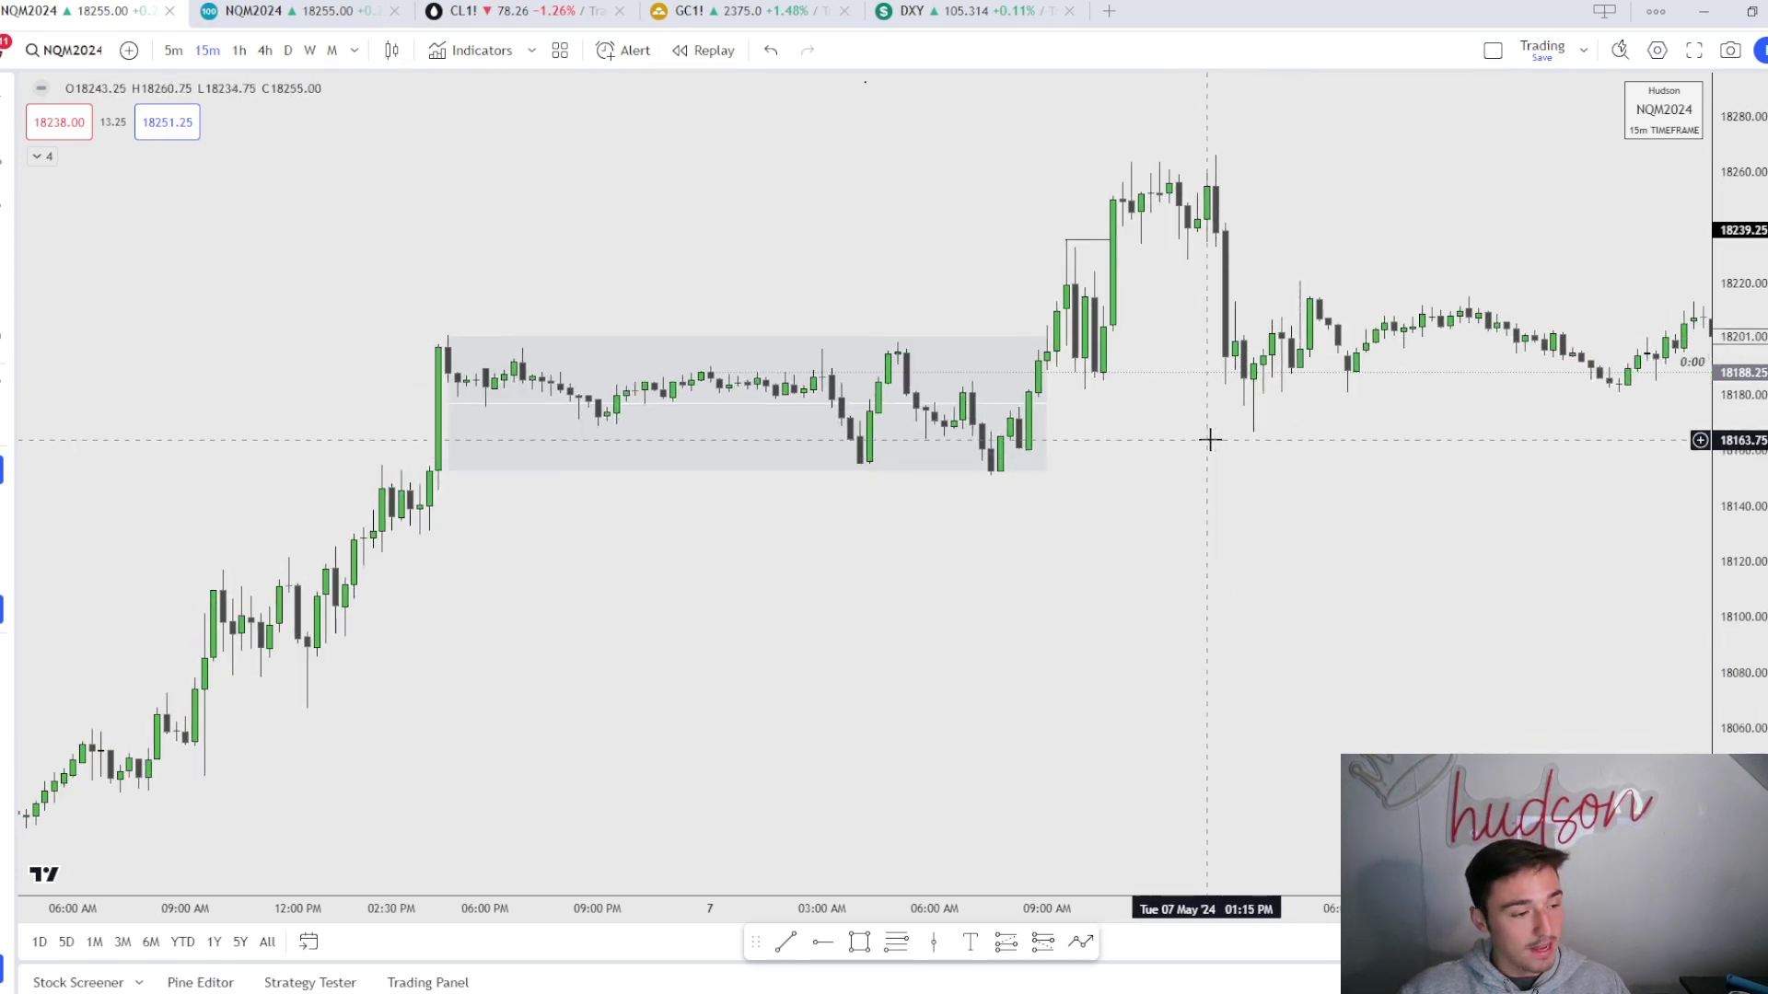
scroll(1209, 440, up, 2)
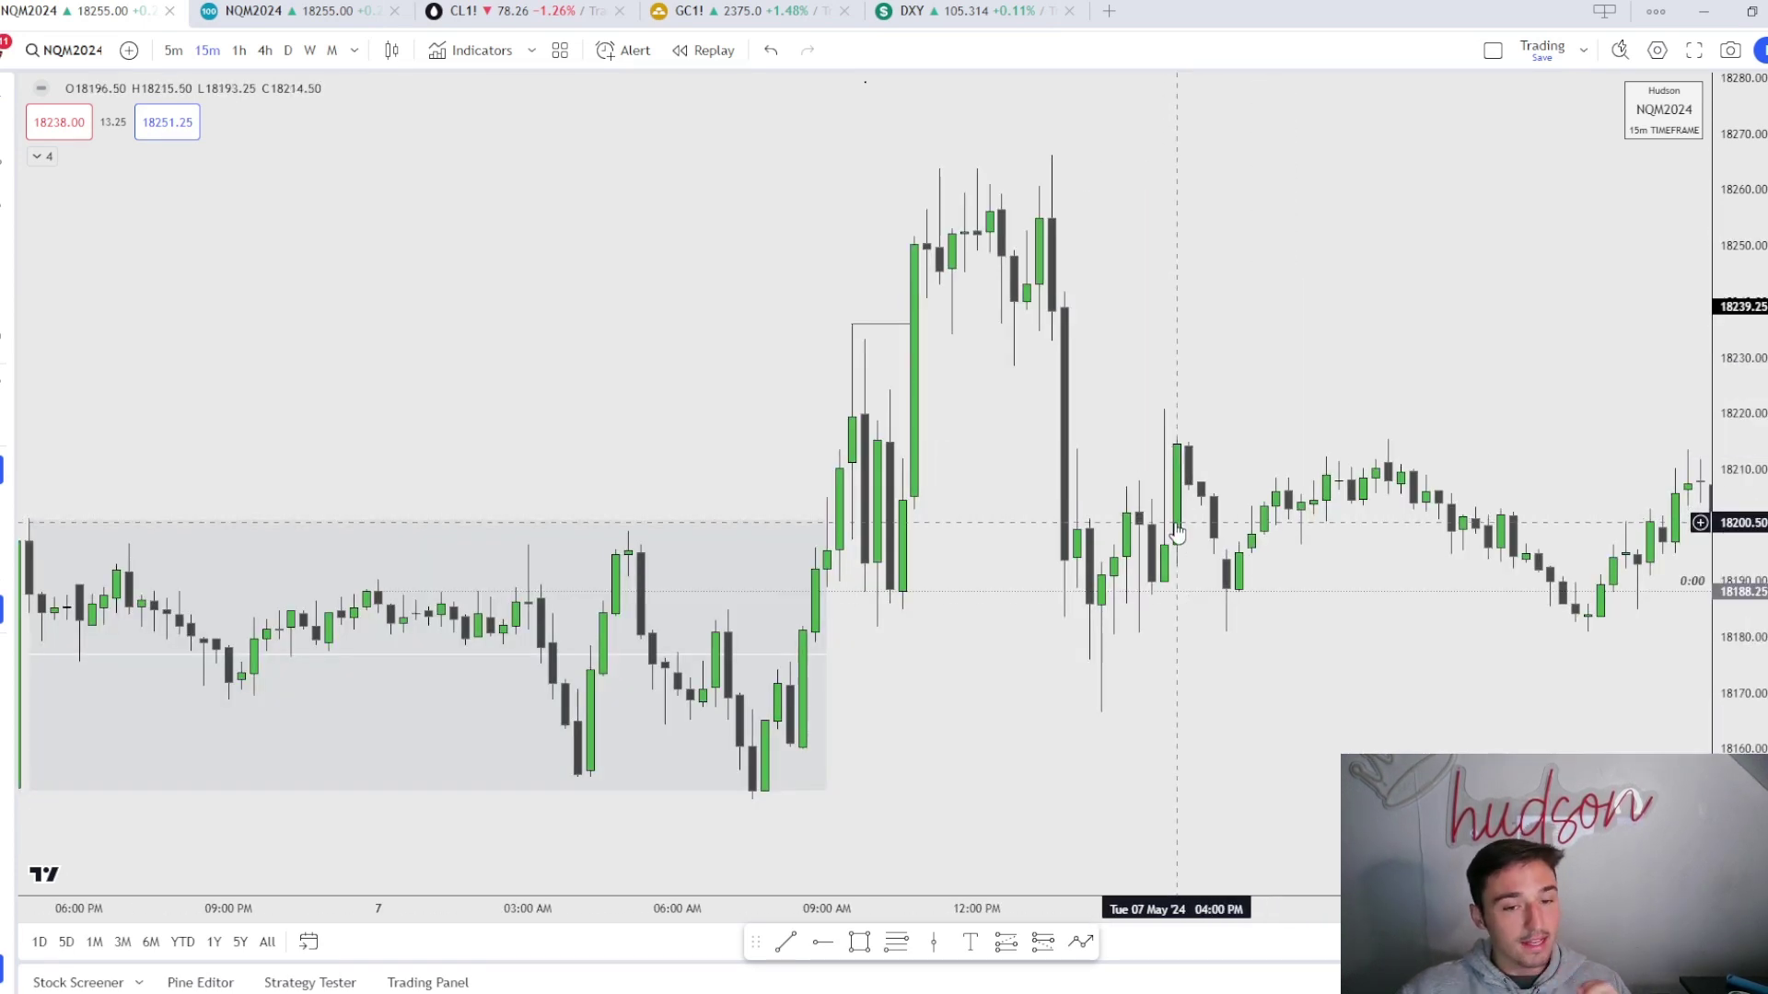
click(42, 156)
click(40, 249)
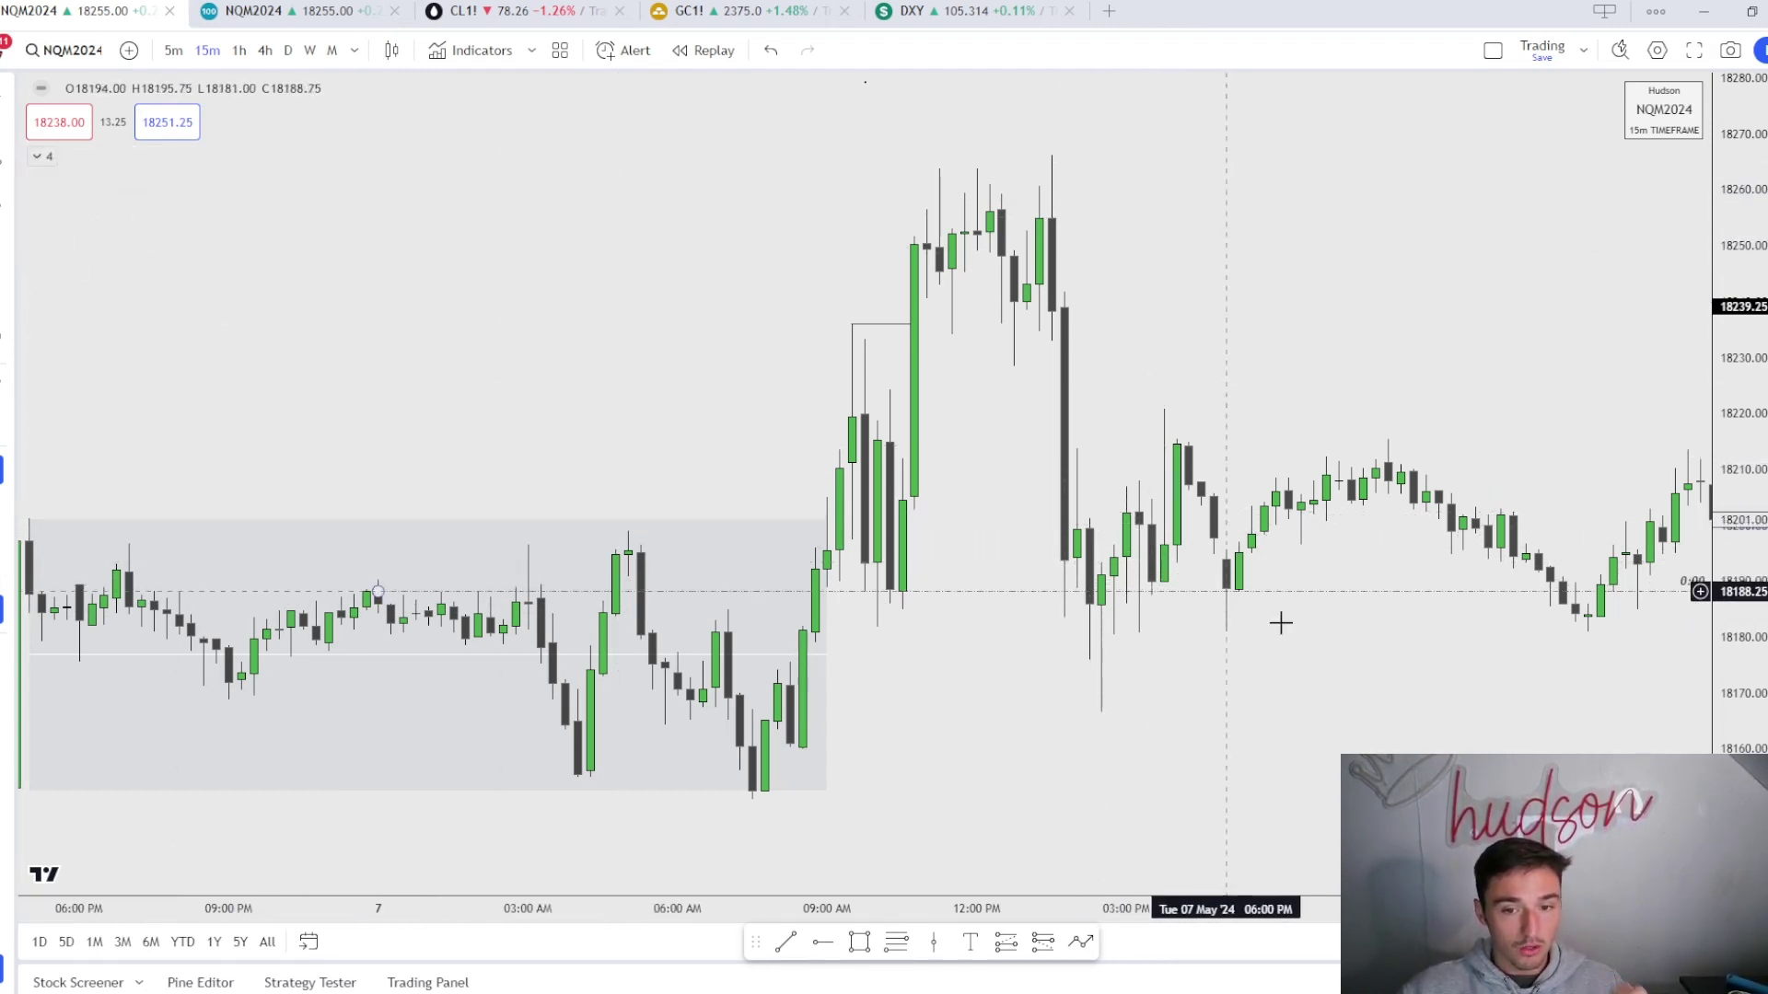
drag(1278, 619, 1120, 639)
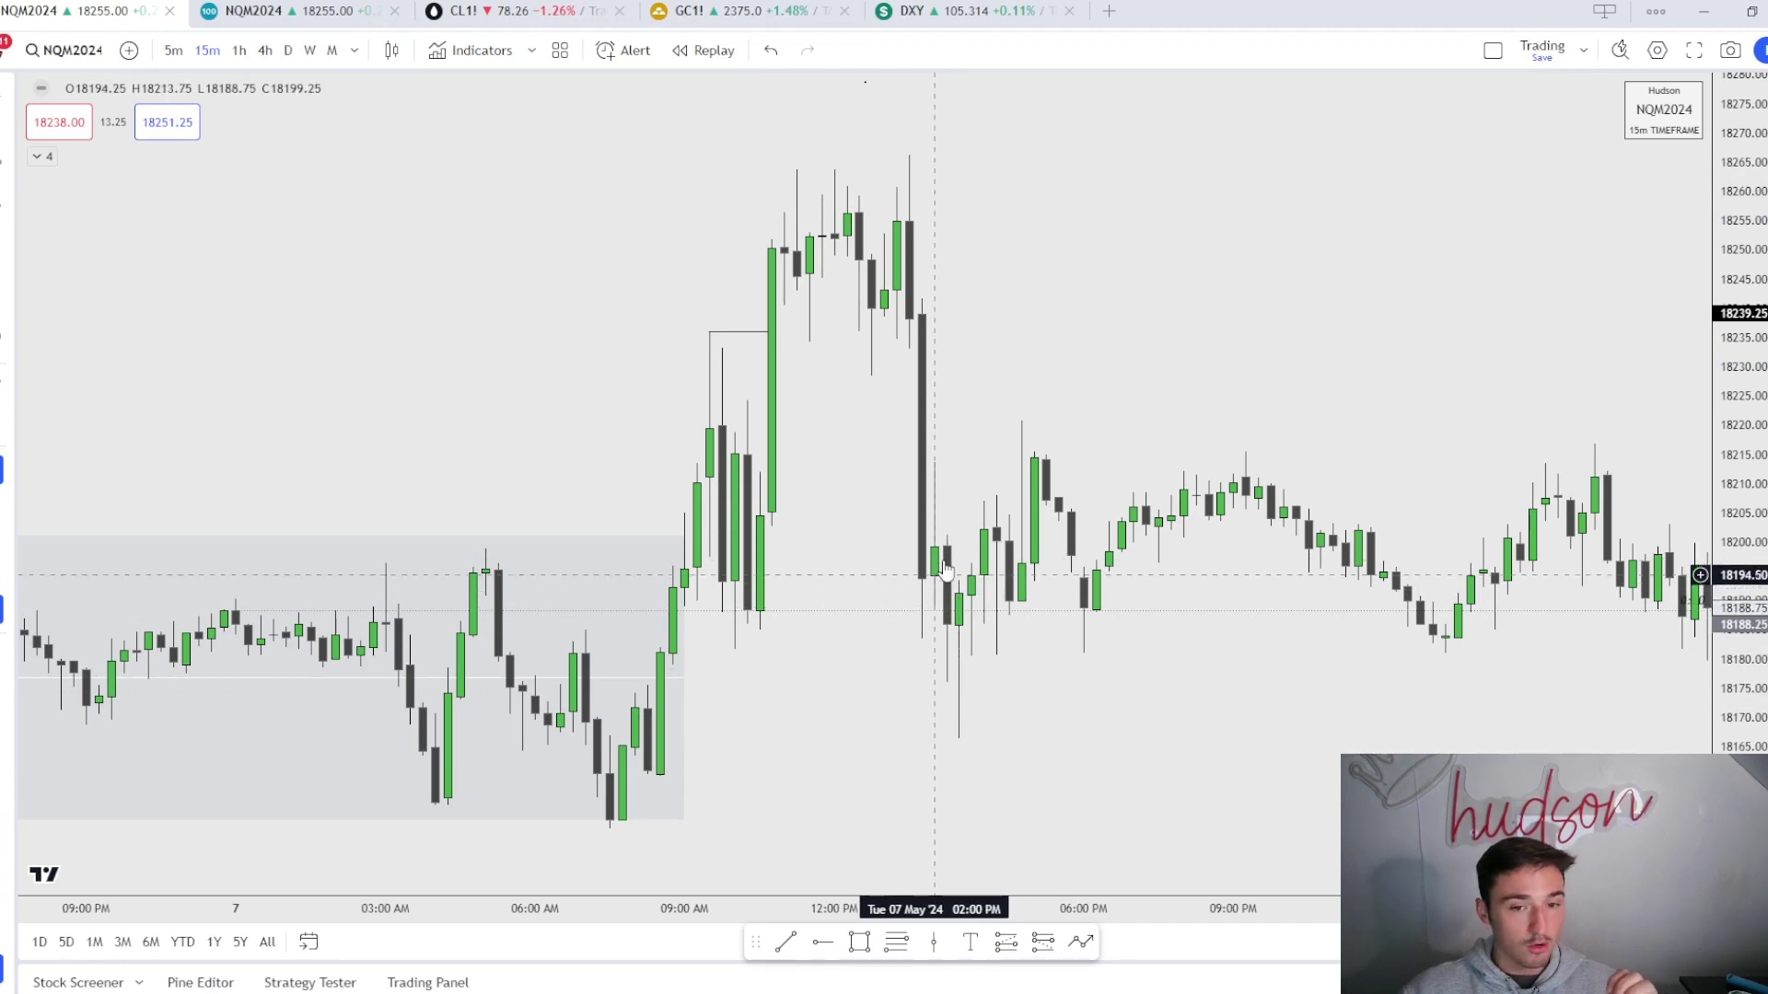
Remove all drawings from the NQM2024 chart
right_click(1085, 328)
click(1158, 350)
right_click(1146, 341)
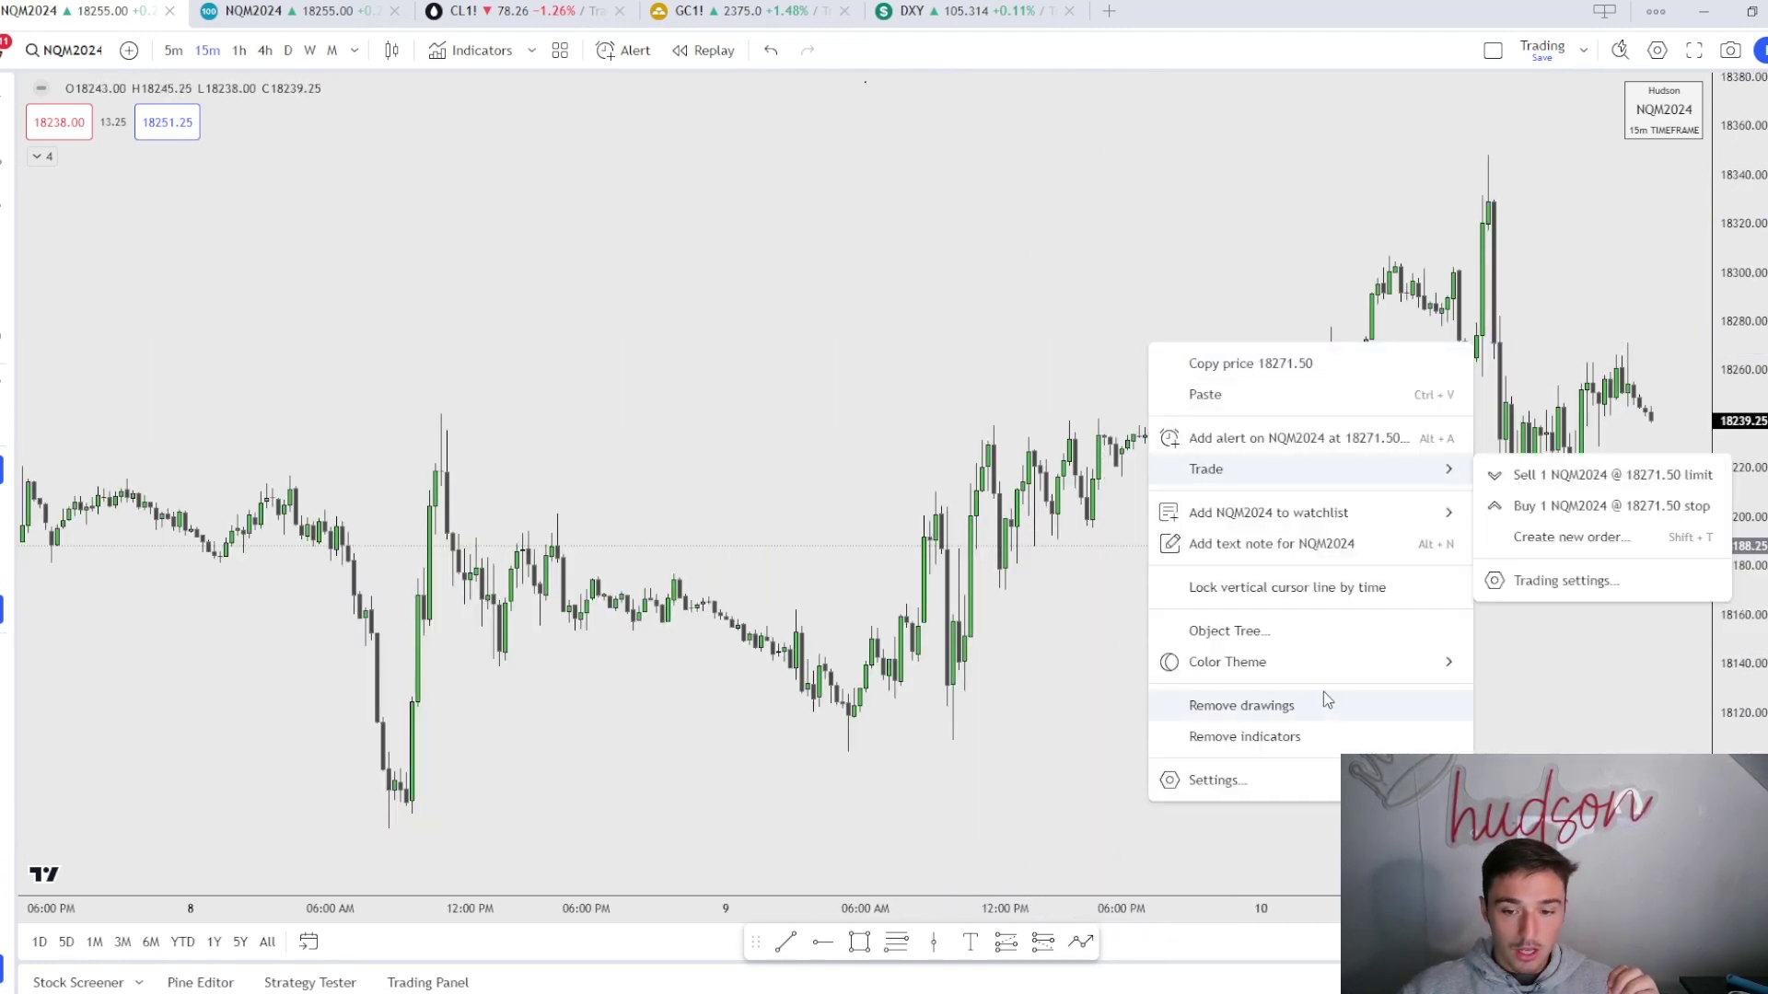
click(1326, 705)
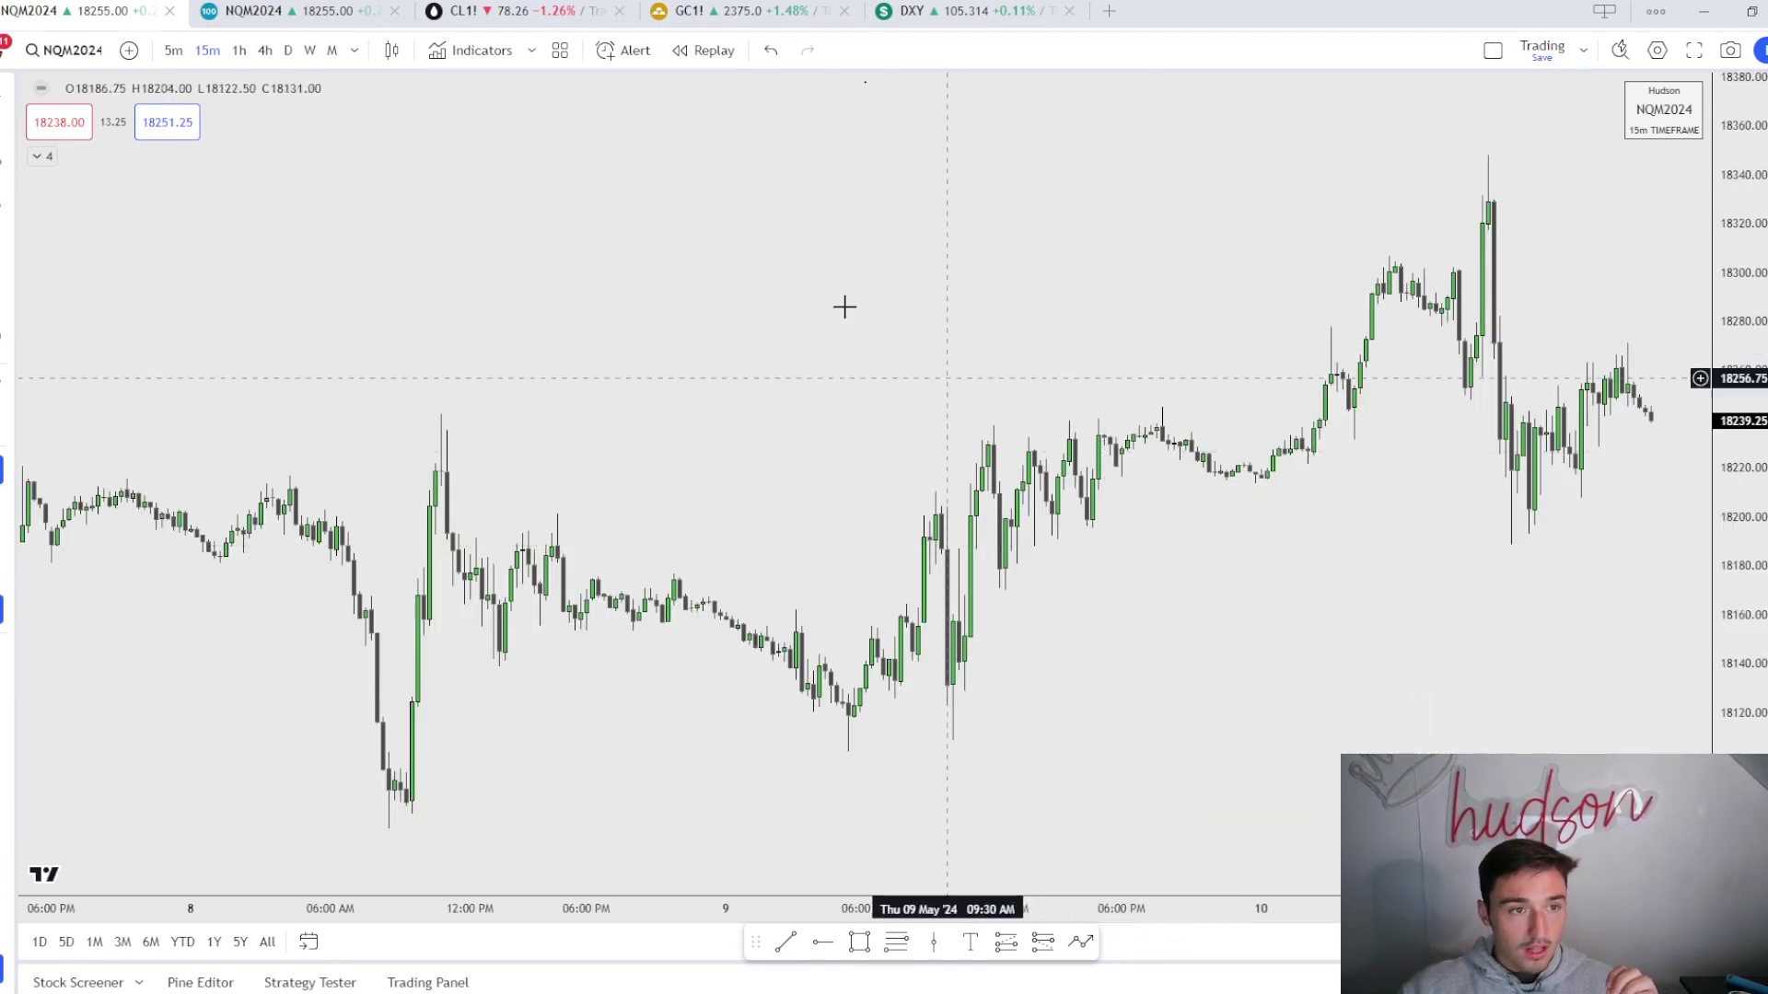
On the daily timeframe, draw a rectangle from the 3 May high at 18050.25 to the 7 May low at 18151.00, extended past the latest candle
click(288, 52)
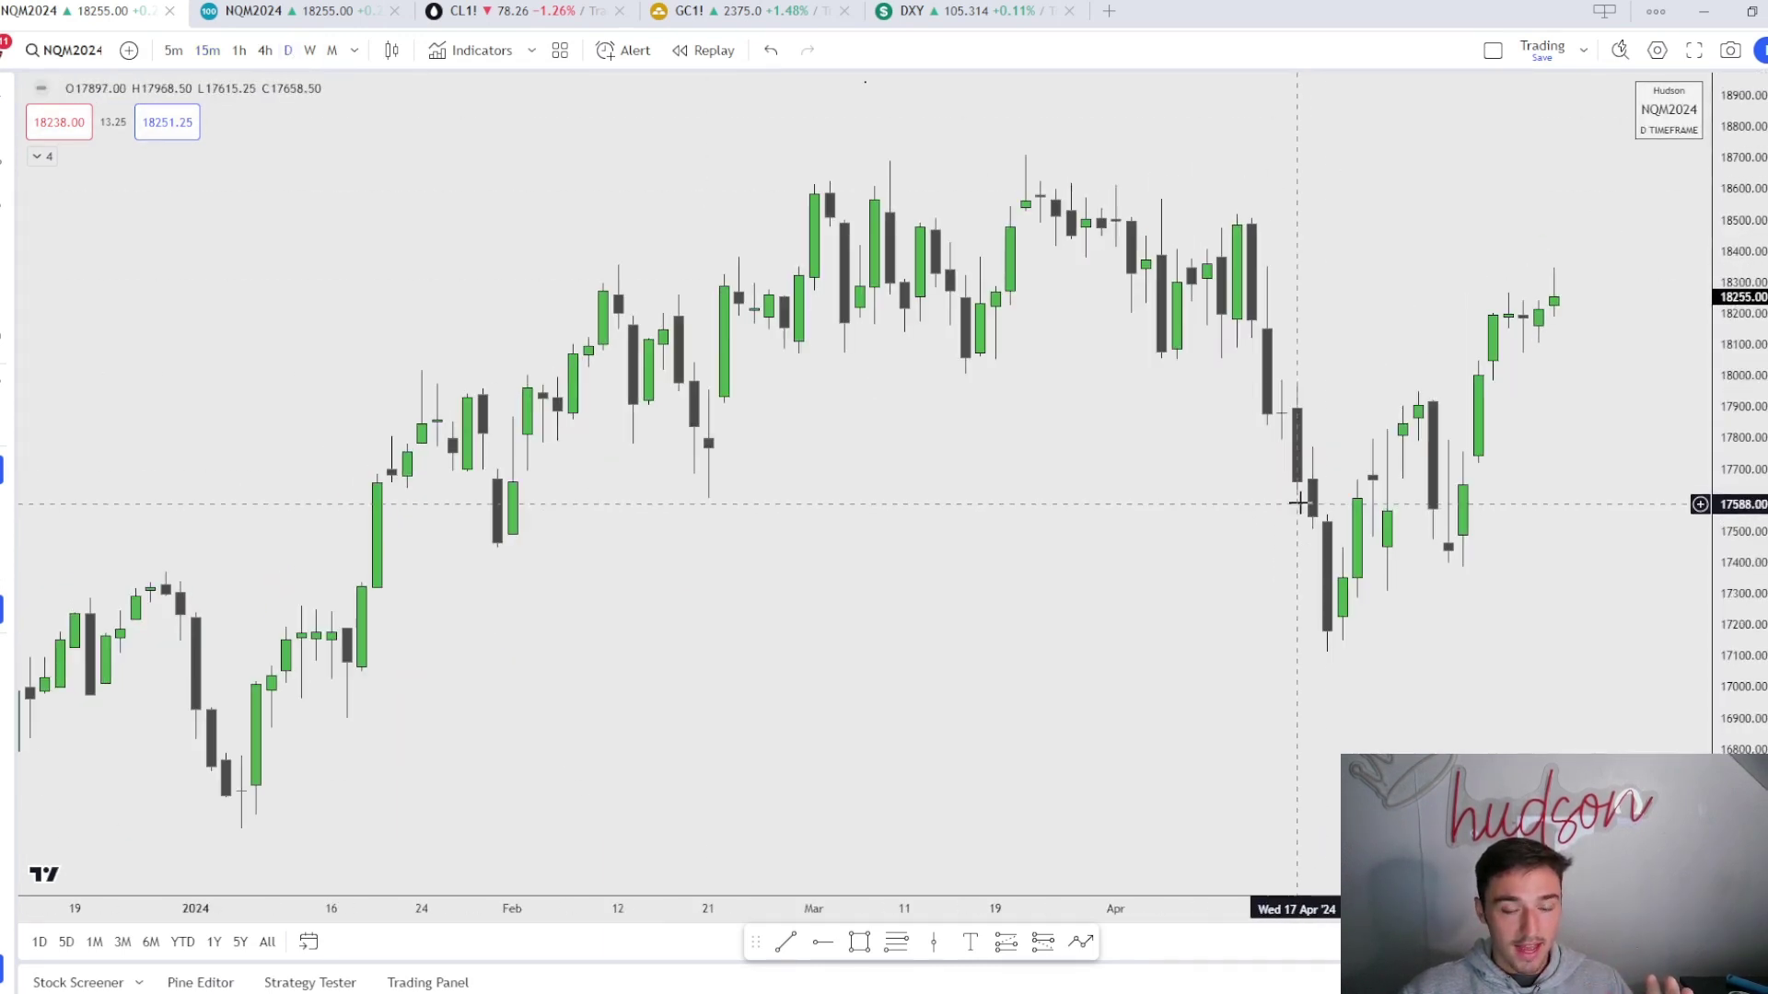
drag(1298, 503, 876, 520)
scroll(1012, 502, up, 3)
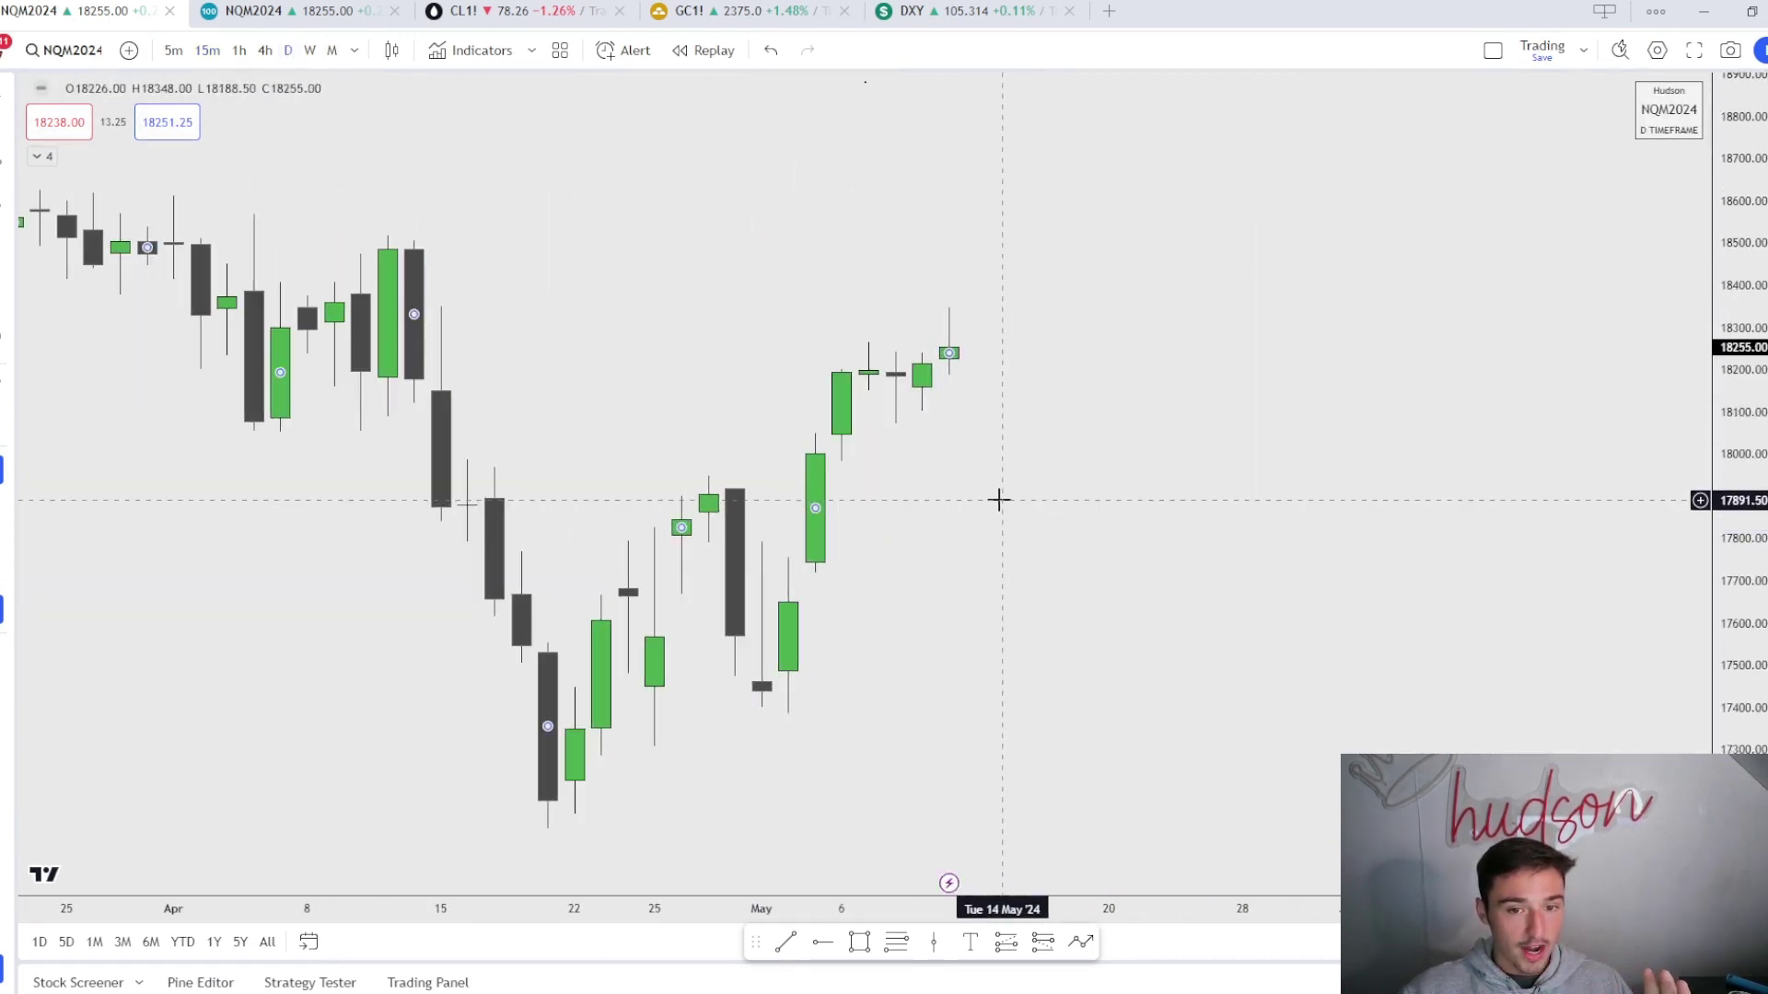
drag(1001, 485, 929, 549)
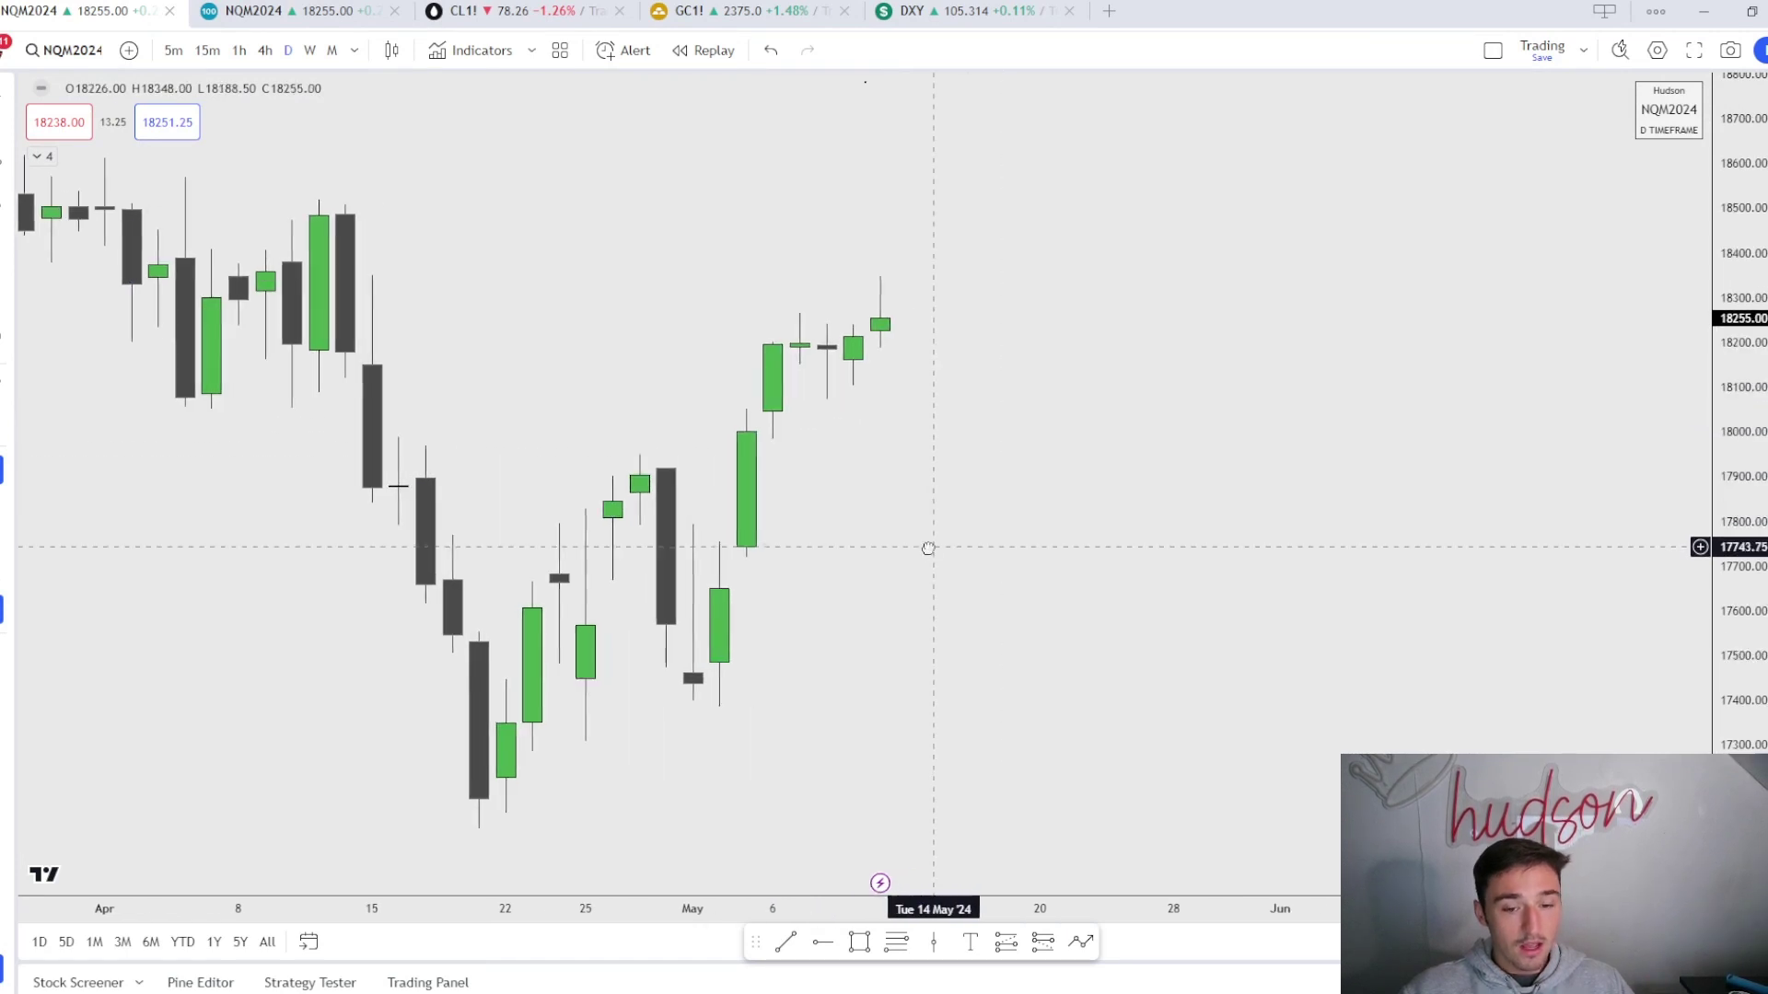
click(858, 945)
click(746, 409)
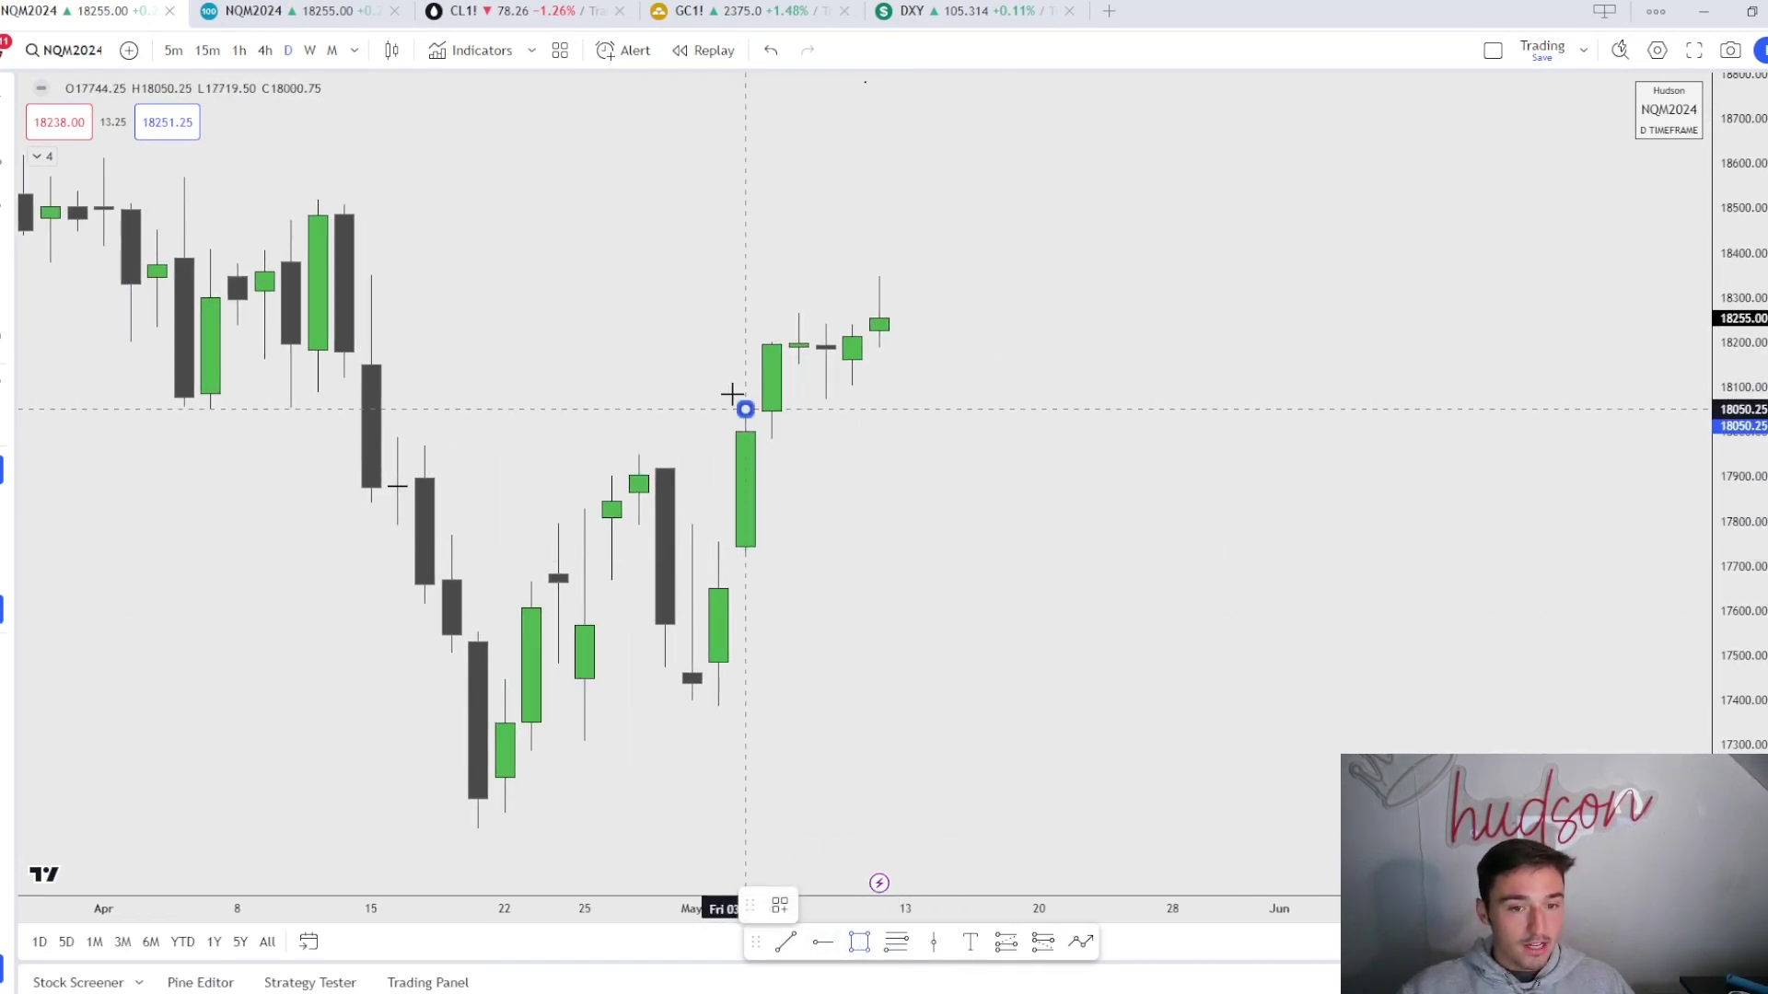
click(797, 364)
drag(816, 387, 1125, 415)
Apply the saved drawing template that labels the daily gap rectangle IRL
click(795, 913)
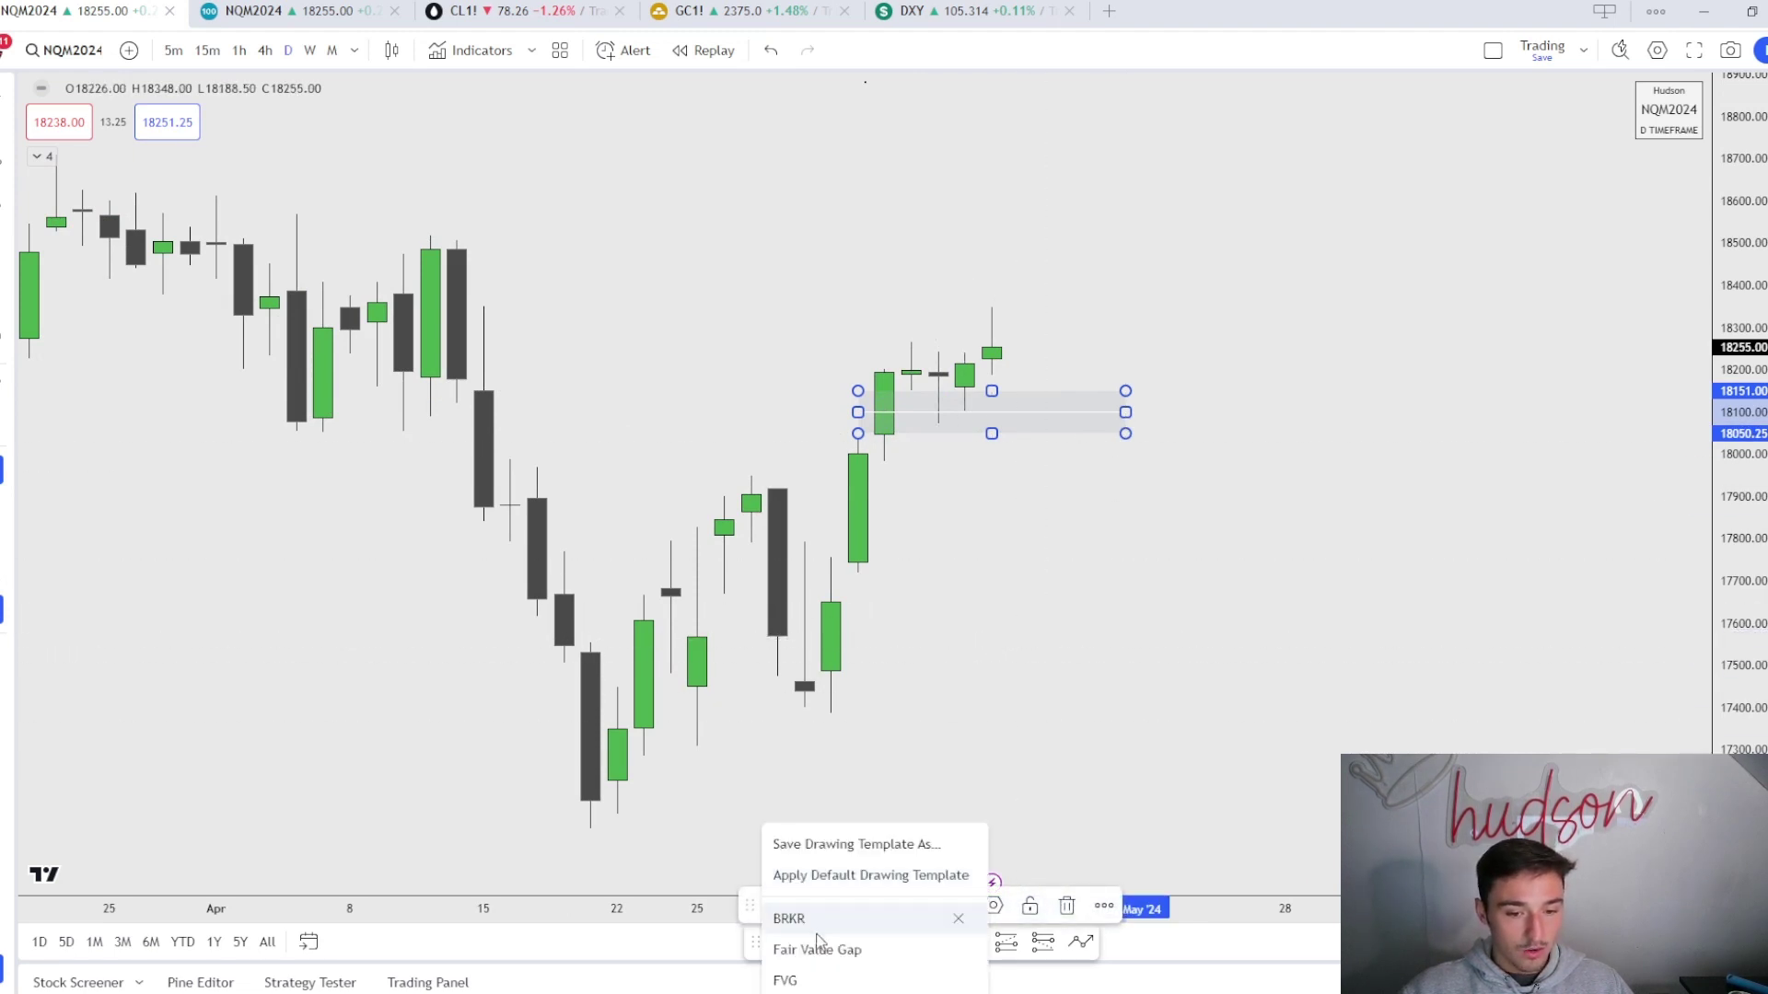
click(785, 979)
click(780, 904)
click(789, 919)
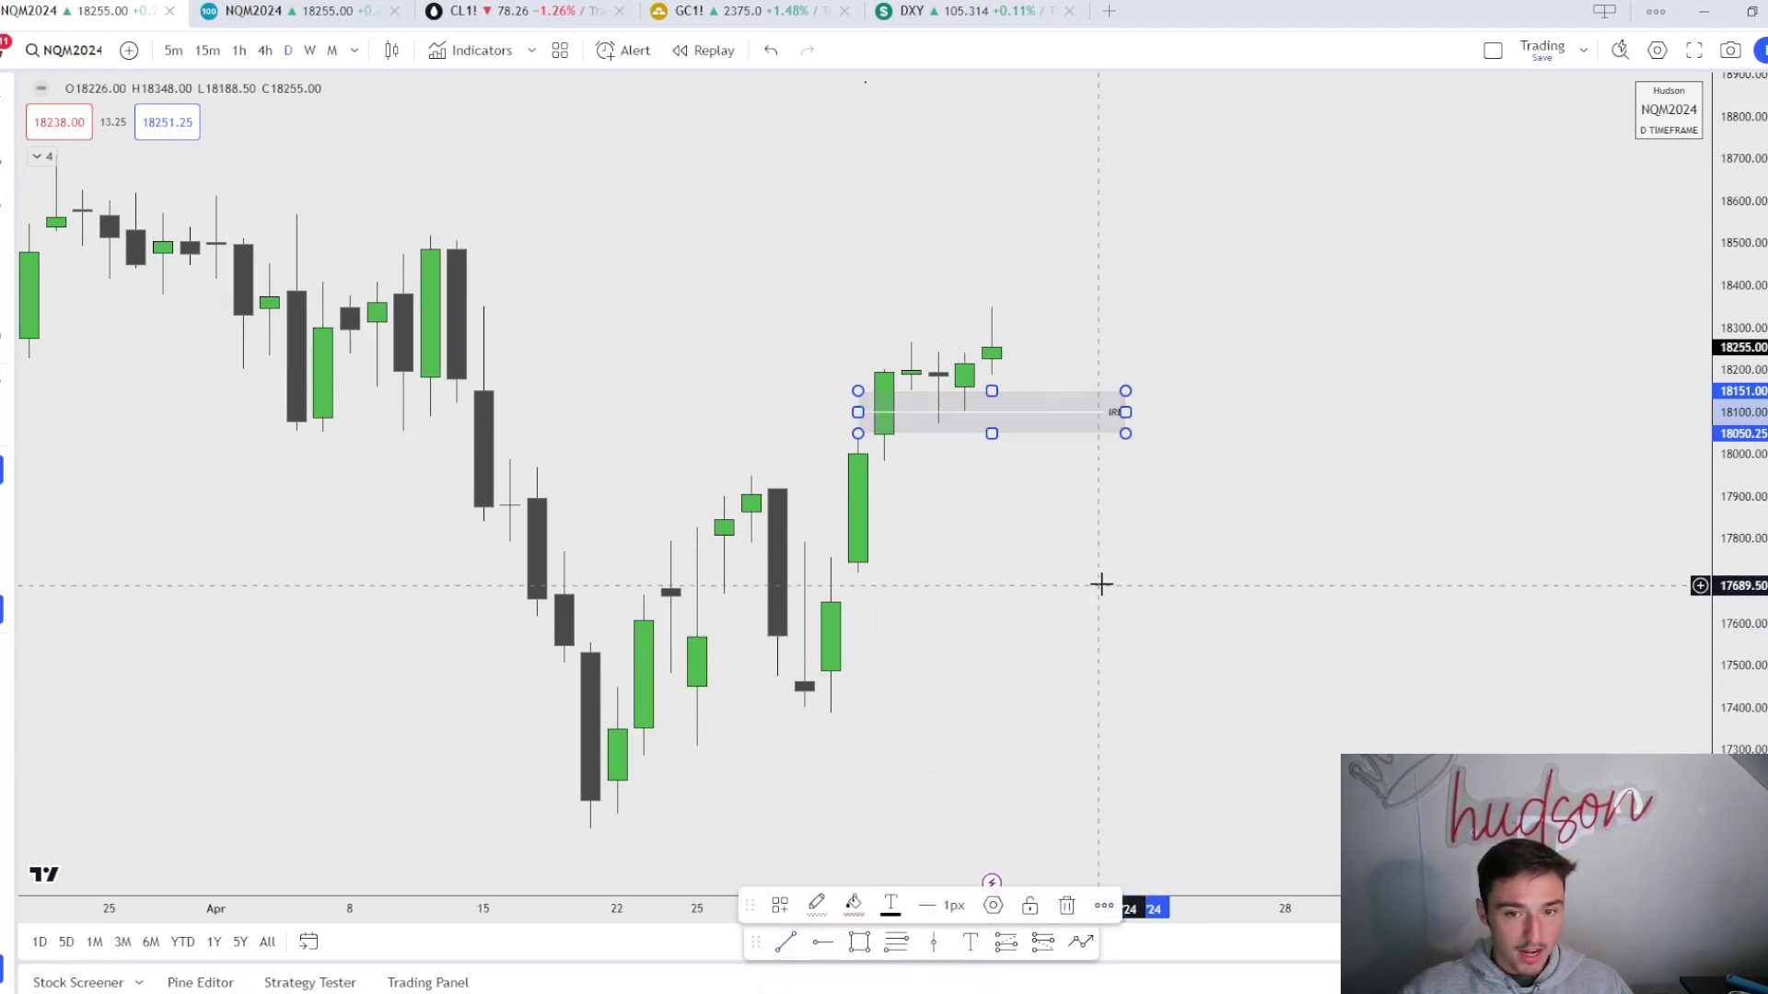
click(923, 440)
Draw a horizontal trend line at 18266.25 from the 7 May high to the 10 May candle, with the template that labels it ERL
click(787, 946)
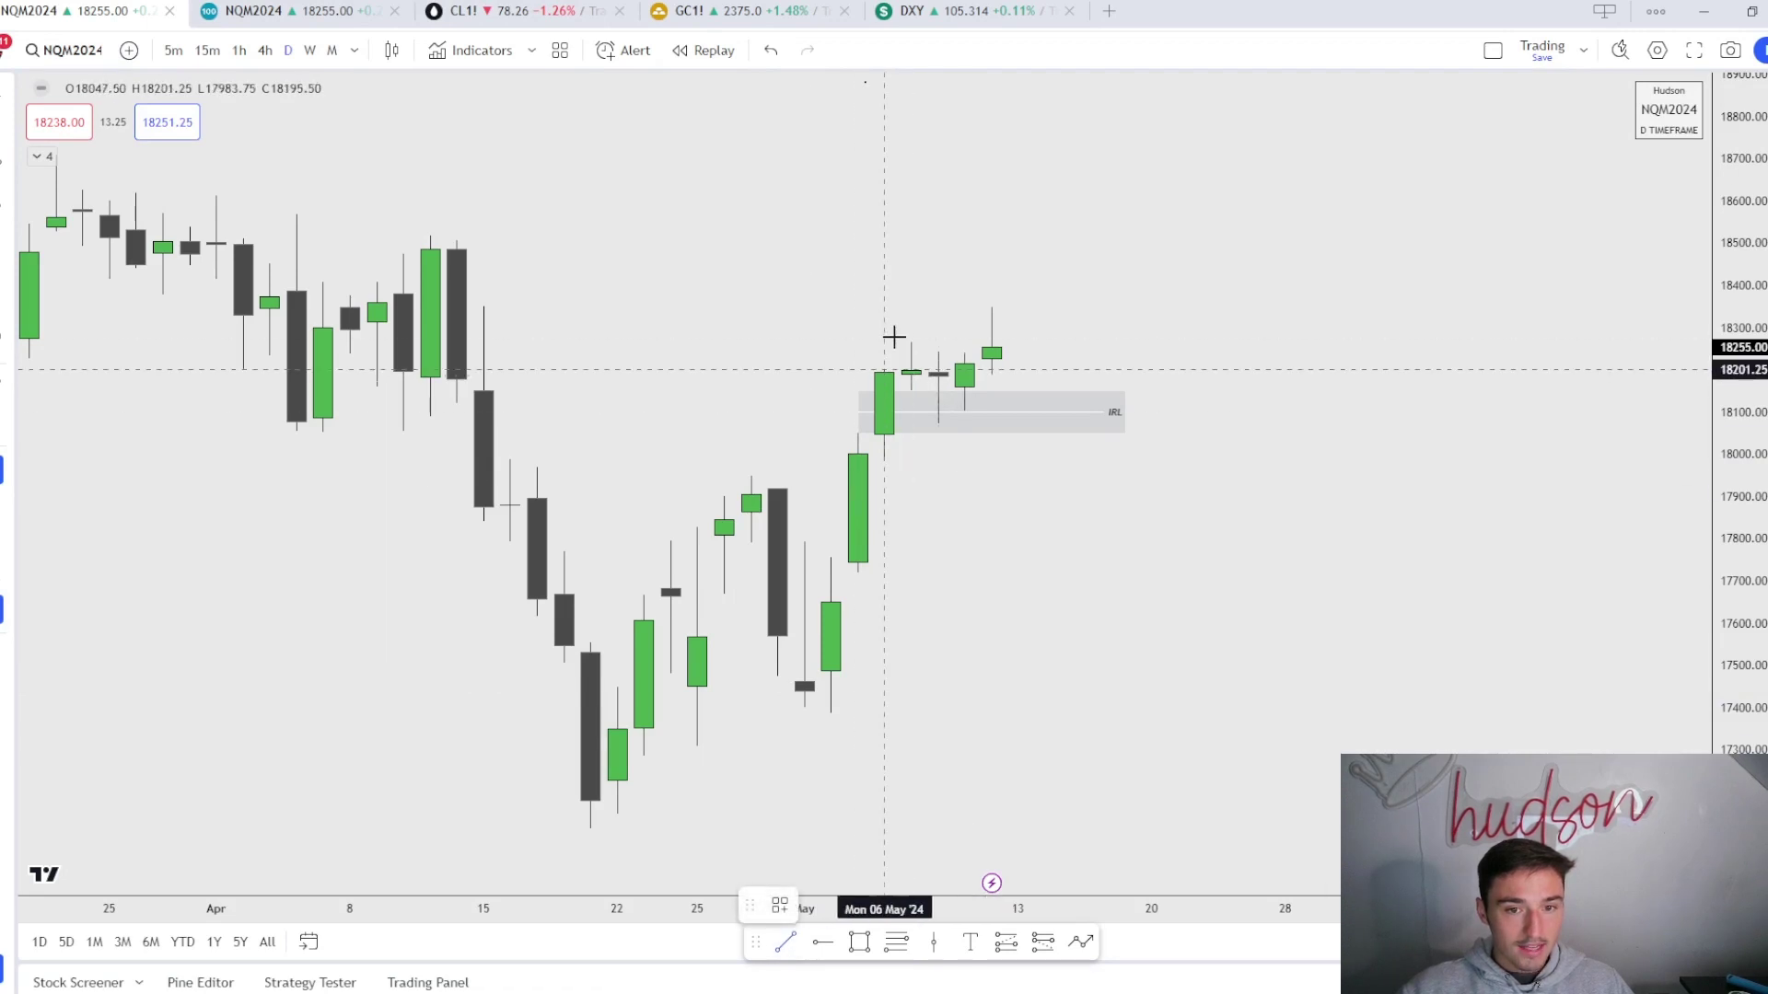
click(991, 343)
click(781, 902)
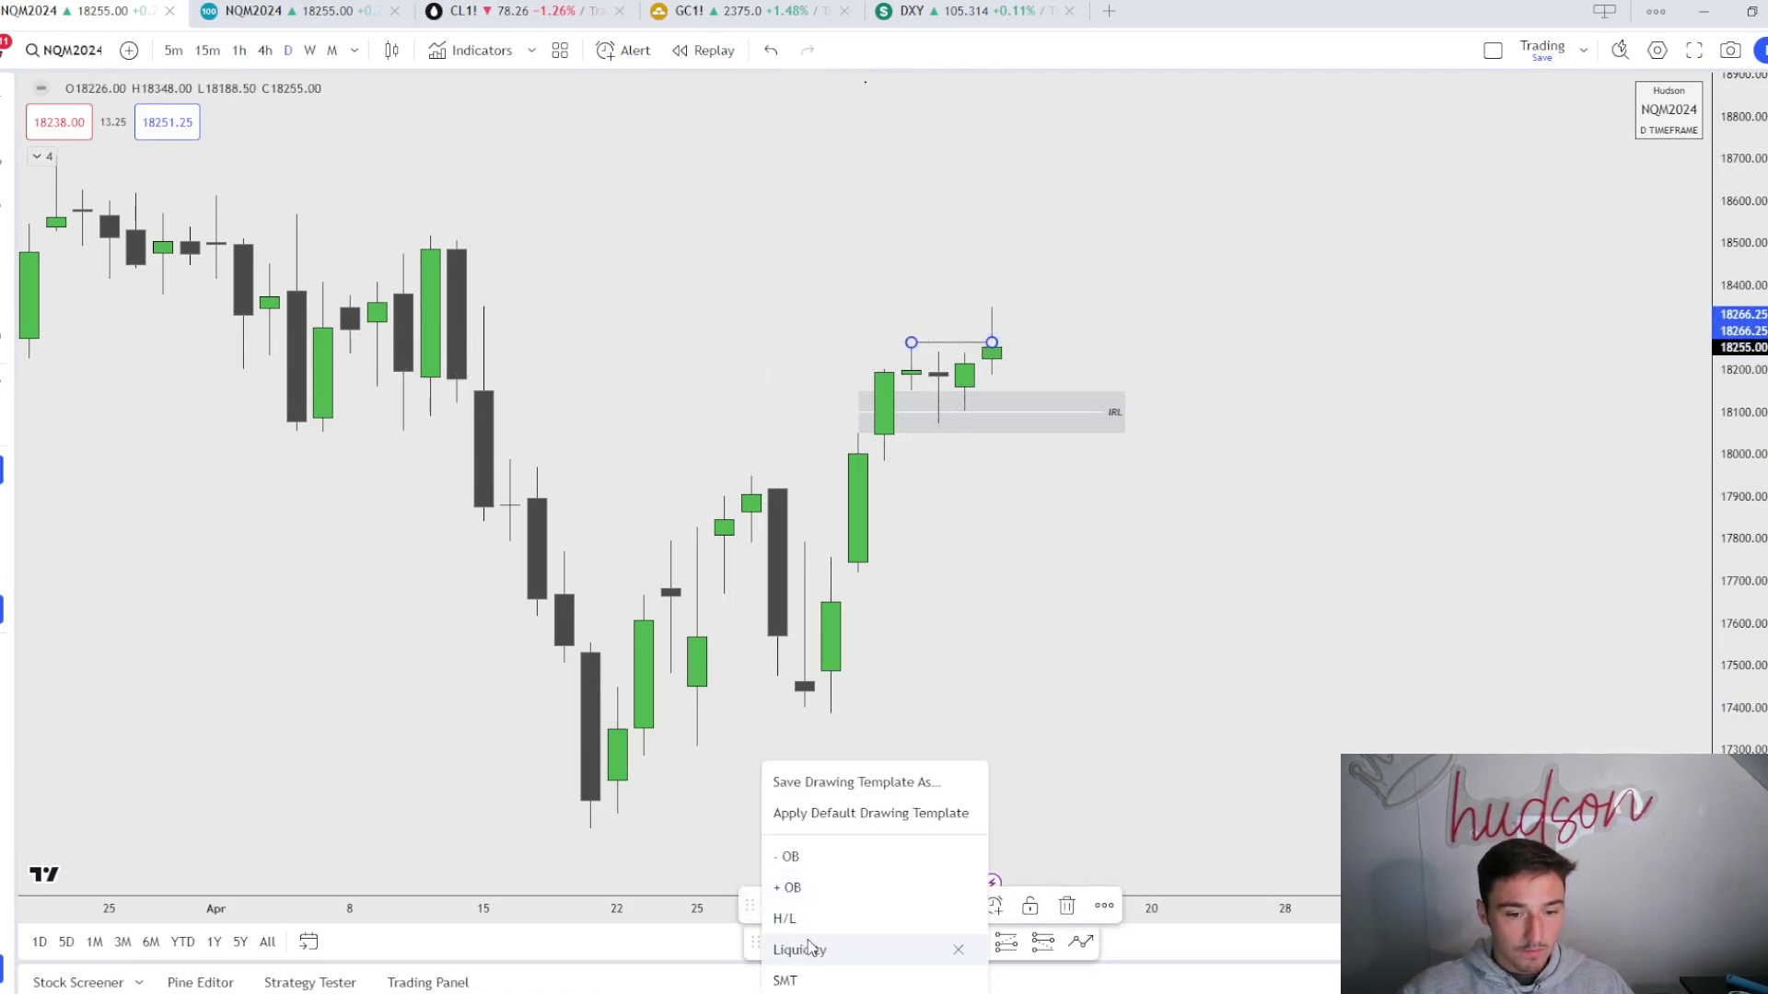
click(810, 949)
click(1058, 576)
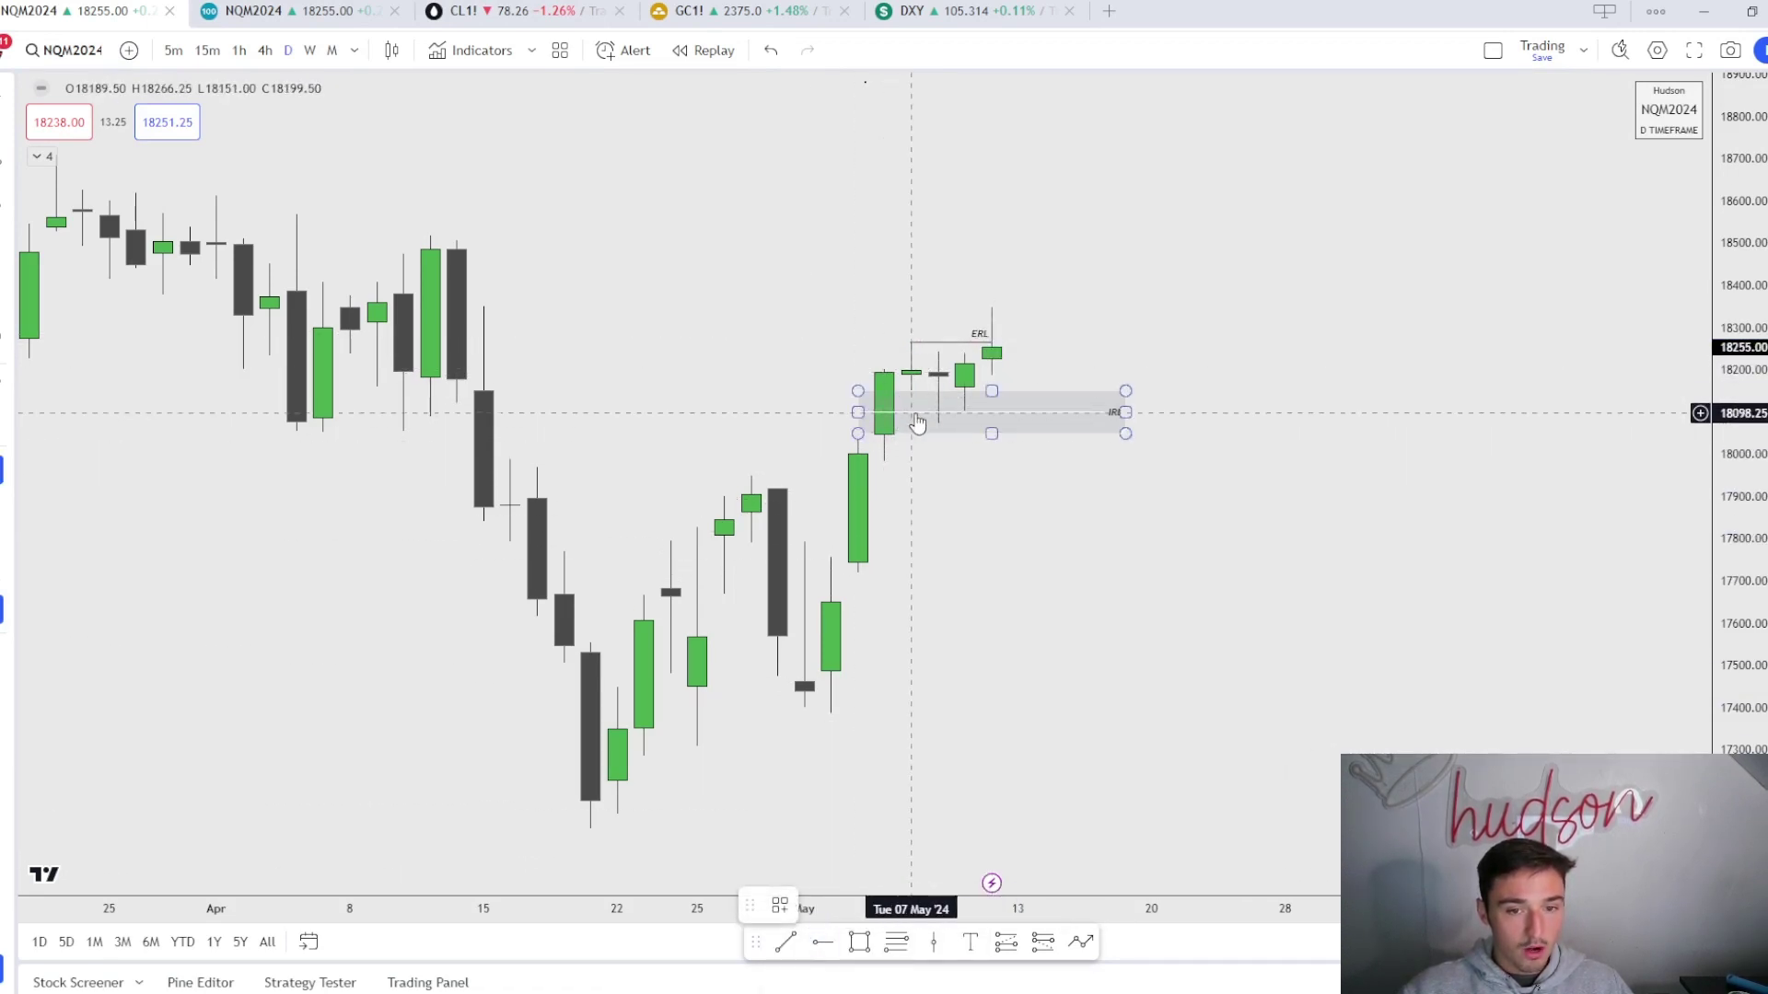
On the 15-minute timeframe, mark the 8 May 12:00 AM open with a horizontal ray at 18194.00 using the 0:00 template
scroll(1128, 506, up, 2)
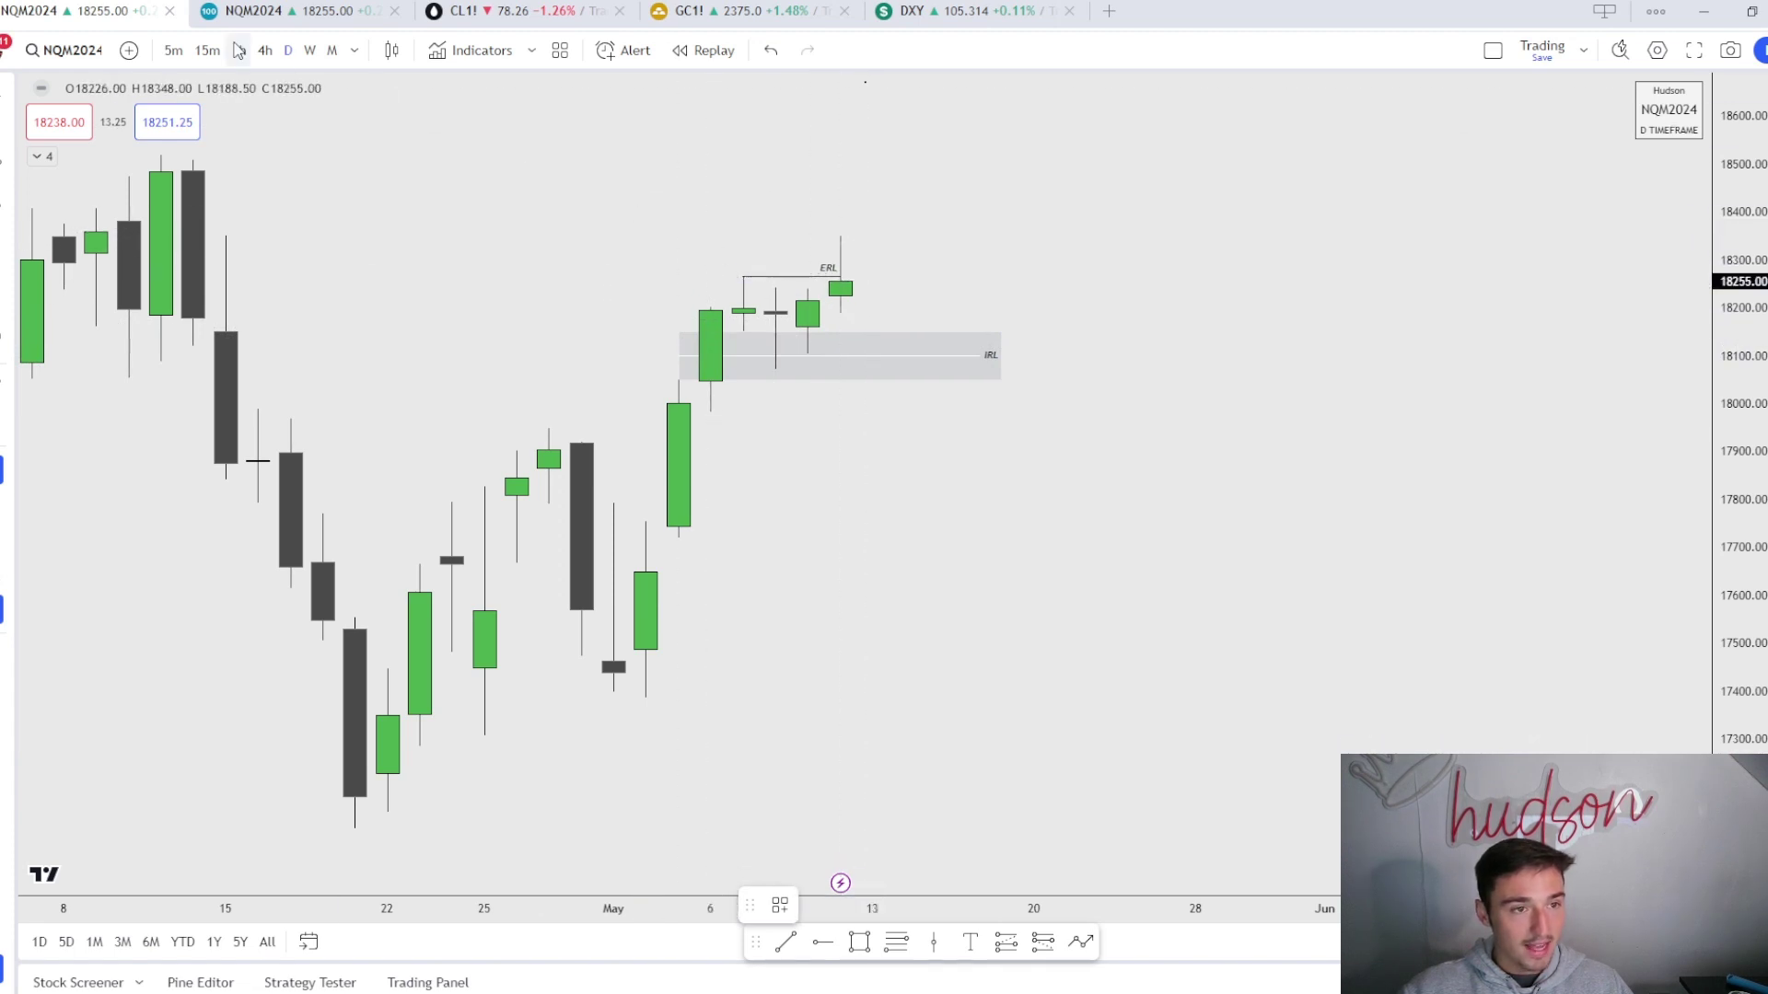
click(205, 53)
scroll(1136, 327, down, 10)
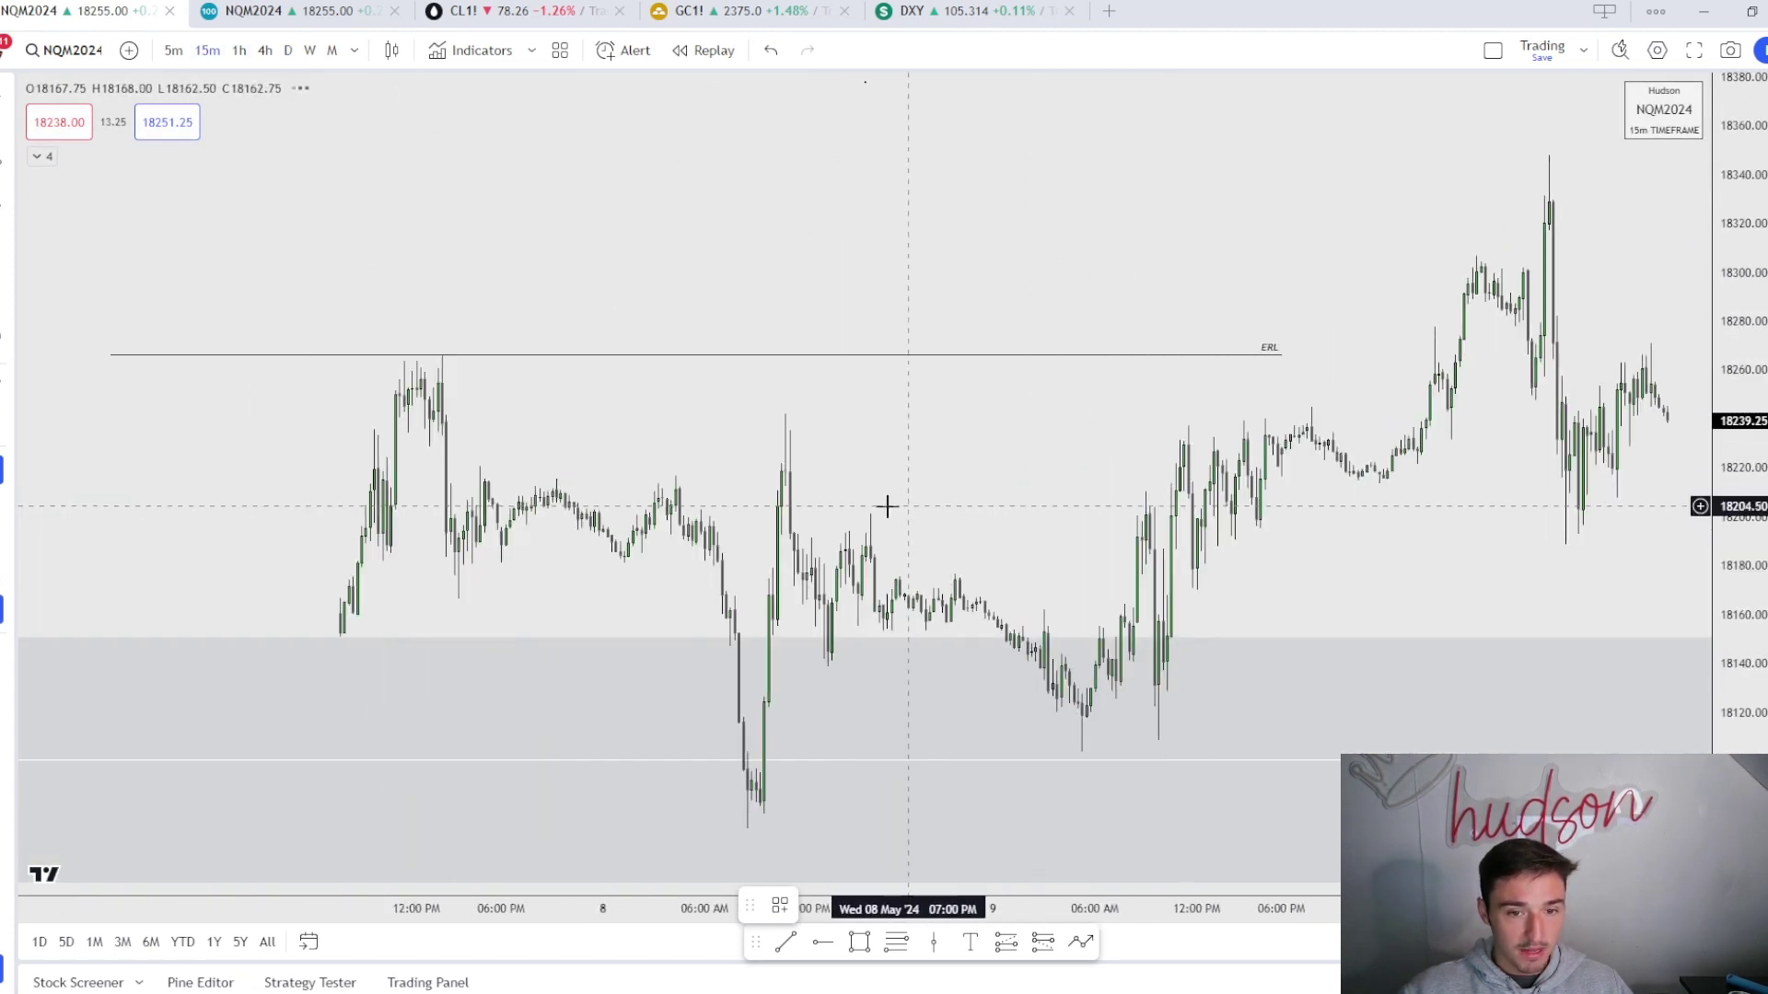
drag(675, 506, 1377, 496)
drag(804, 155, 1137, 153)
scroll(908, 910, up, 5)
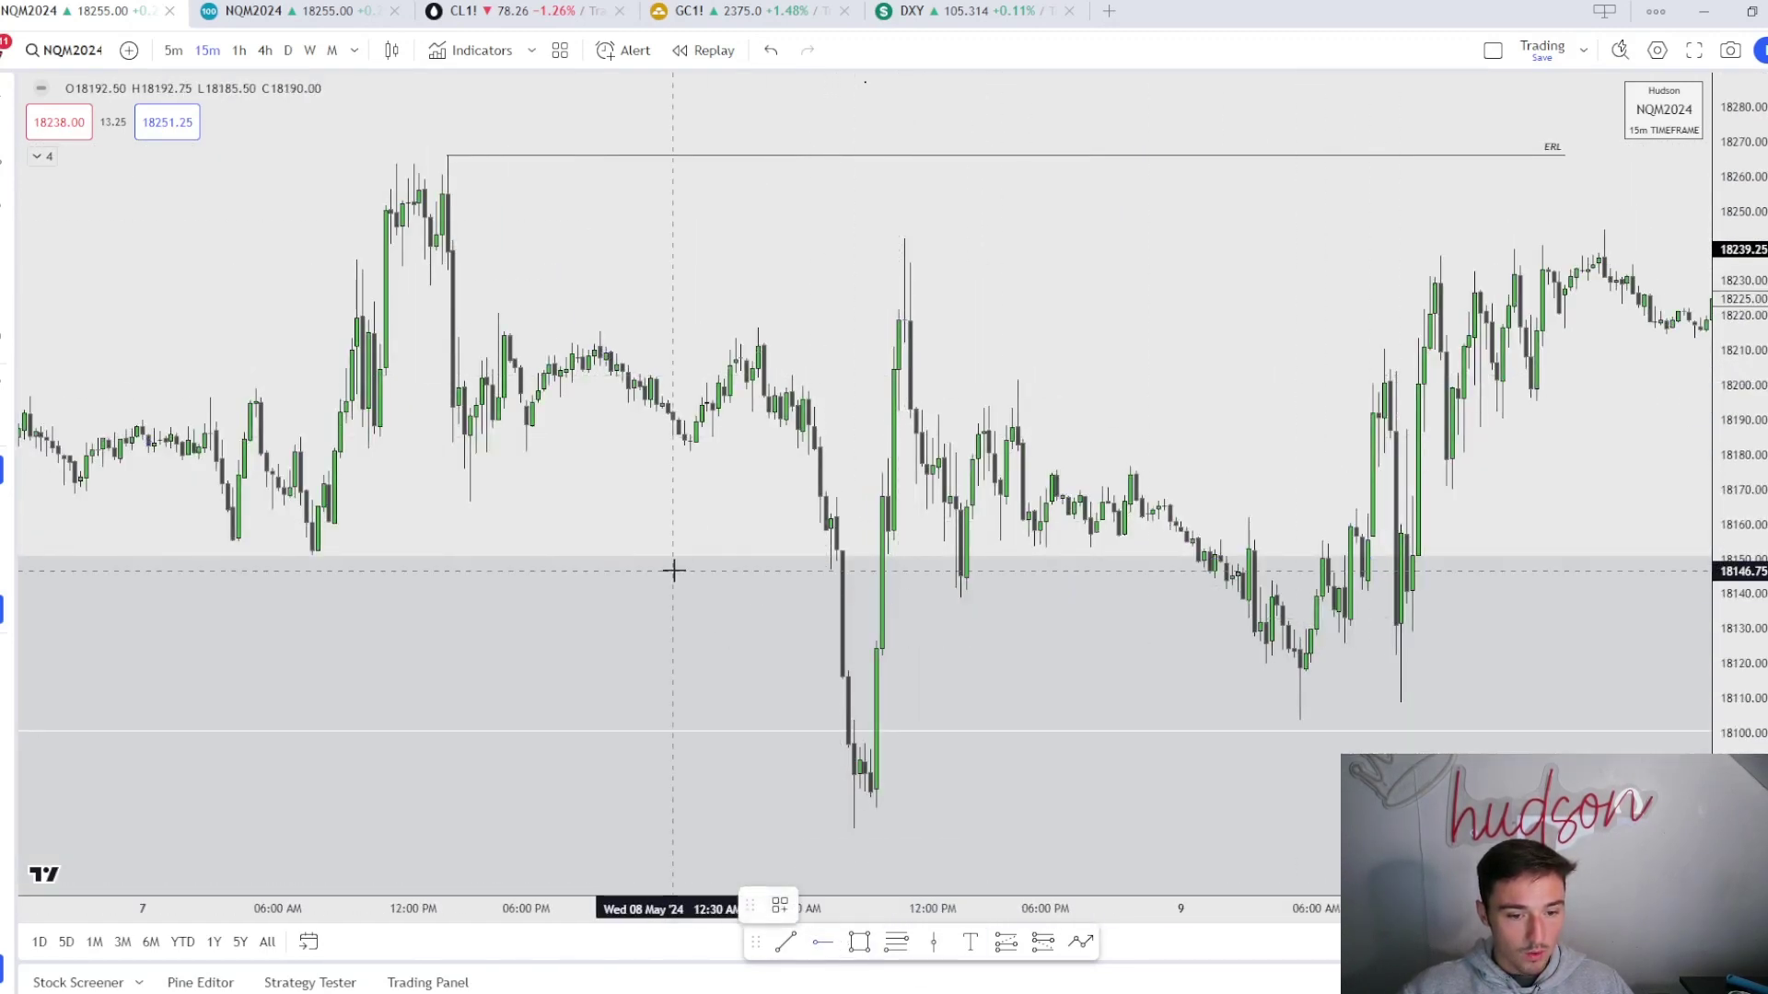
click(662, 406)
click(779, 905)
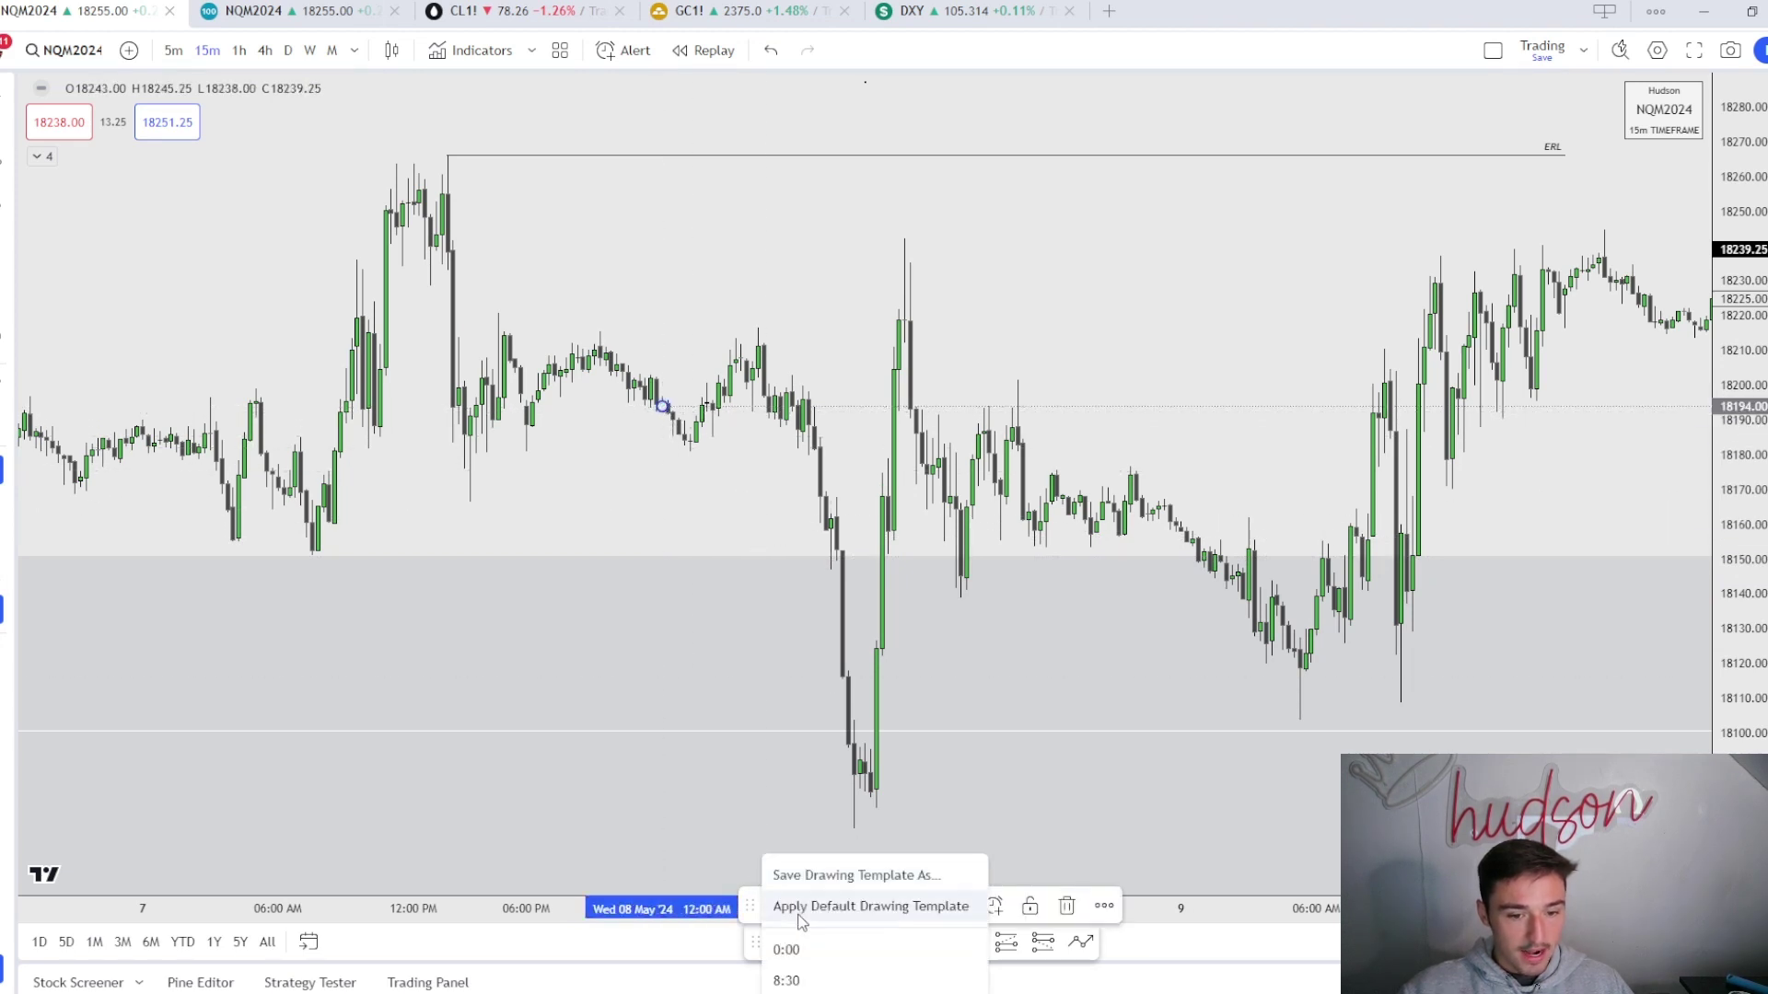
click(795, 951)
click(1091, 423)
Draw Fibonacci projection levels from the early 8 May high at 18216.75 to the 01:15 AM low at 18181.00
scroll(1090, 423, up, 4)
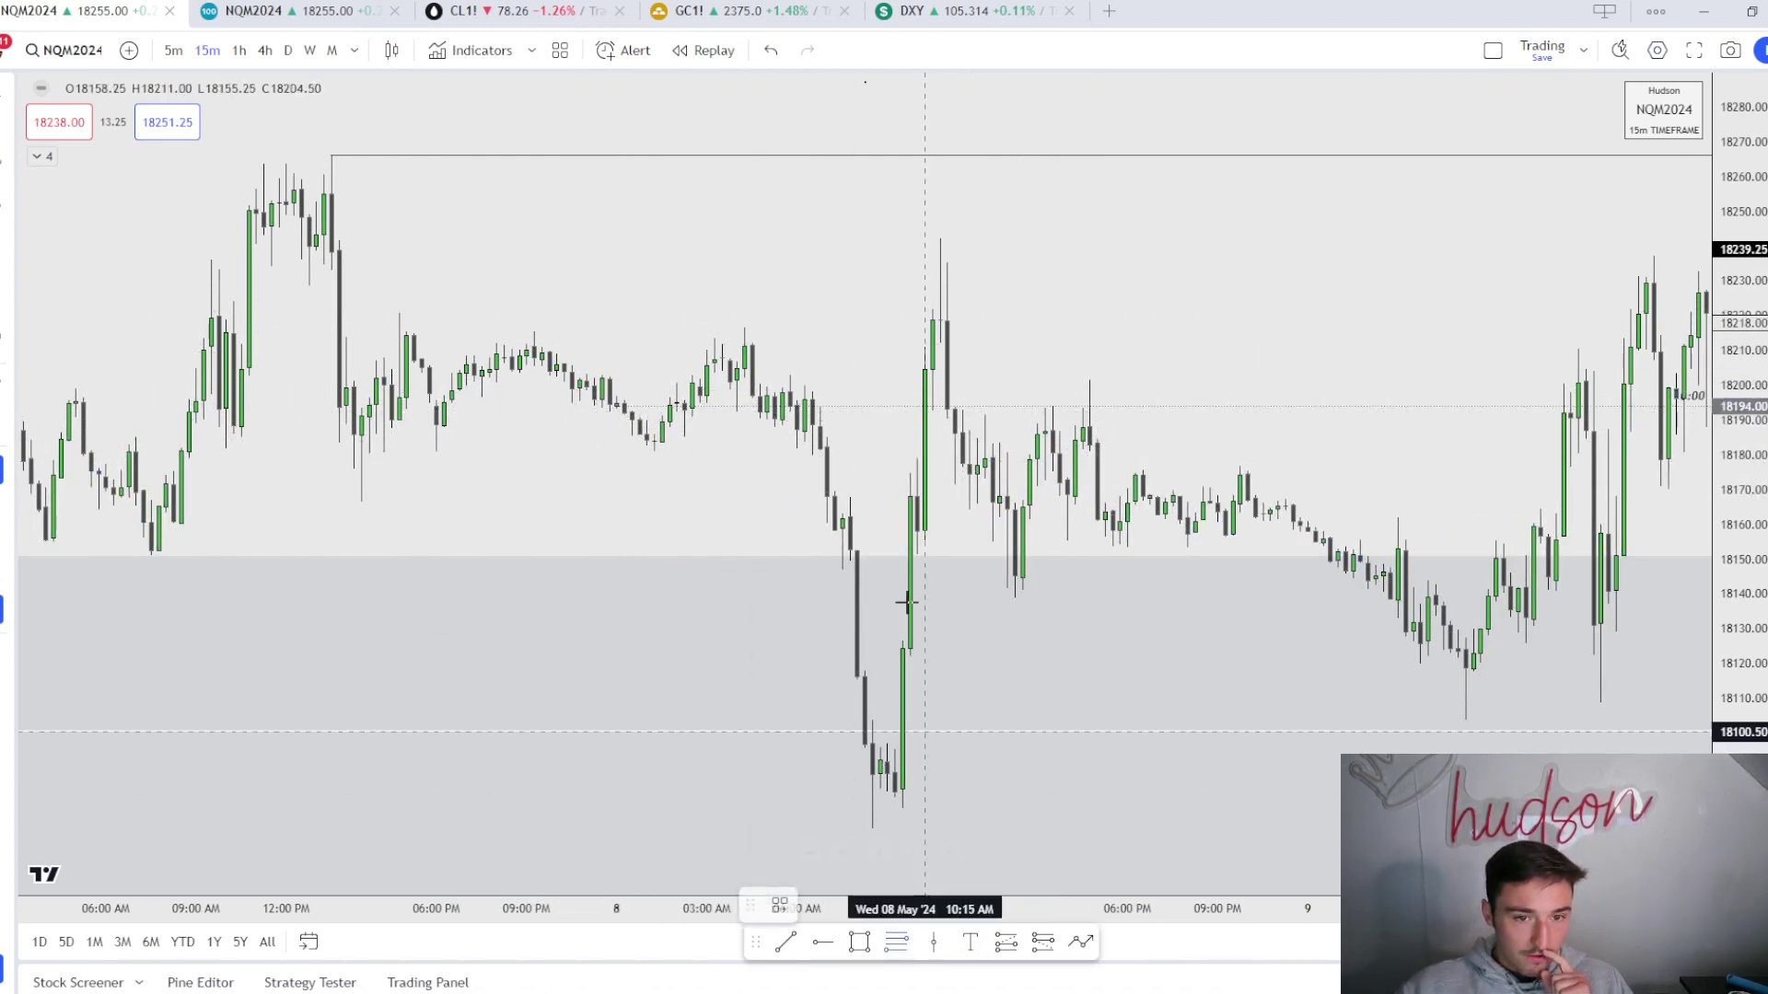
click(744, 328)
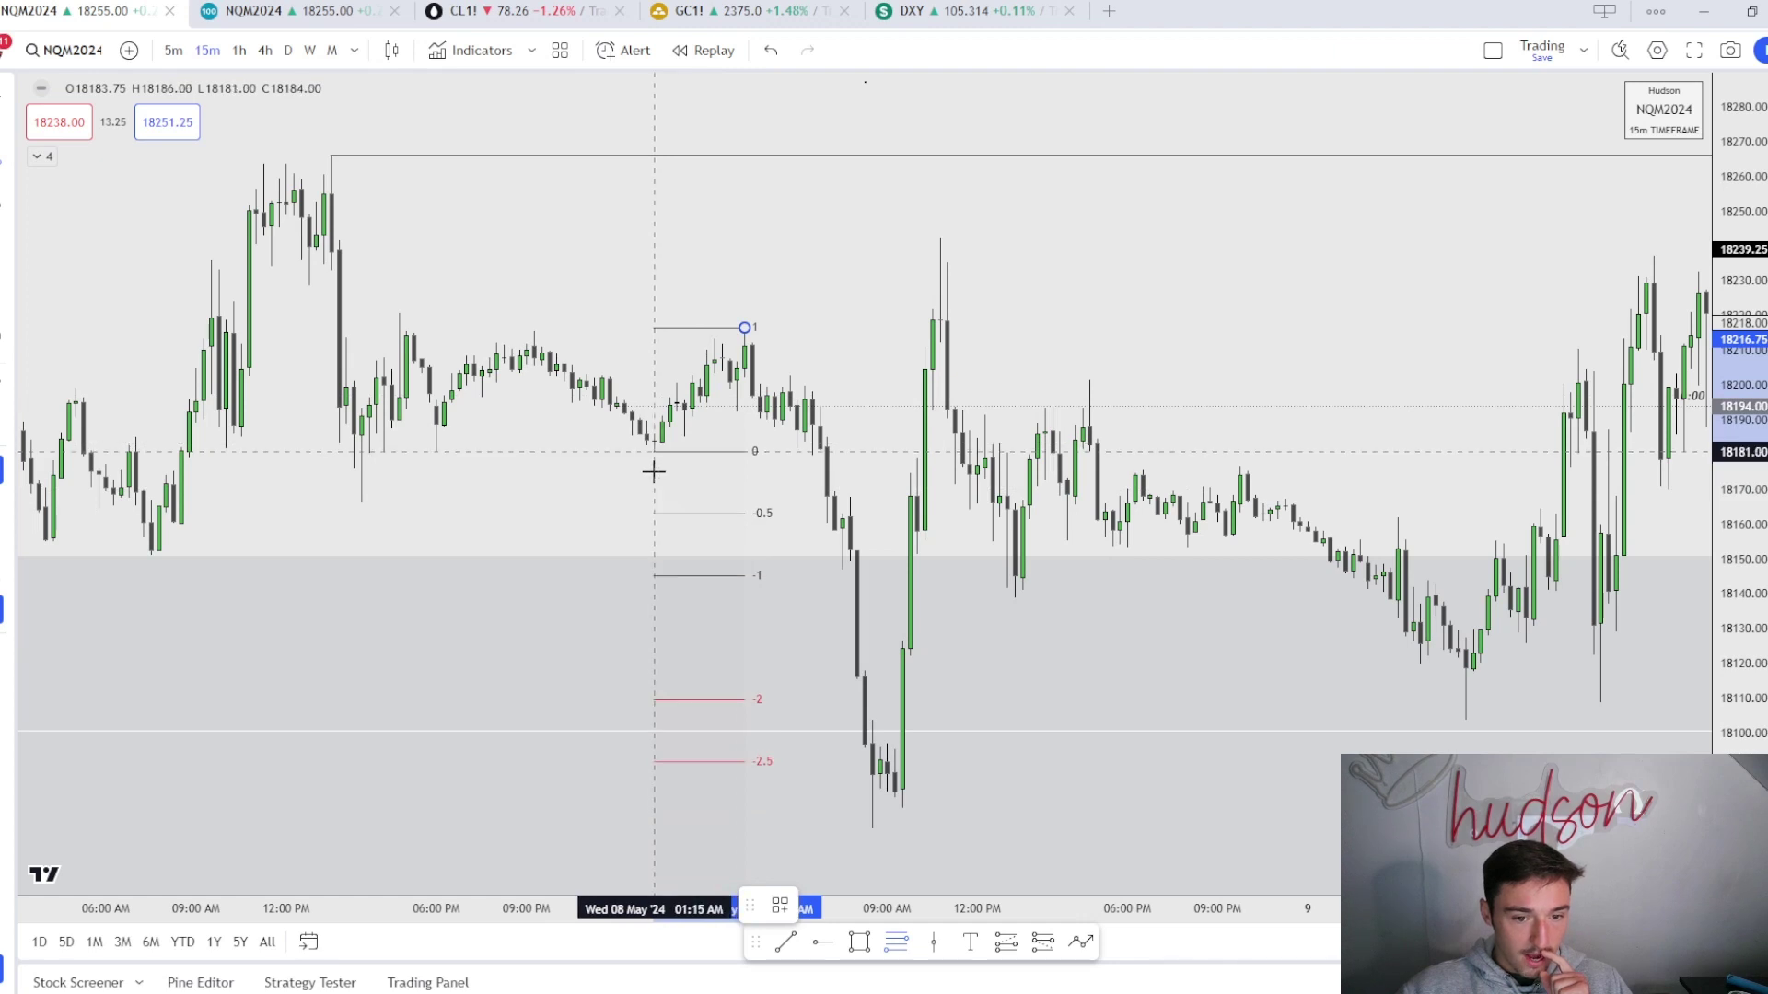
click(652, 471)
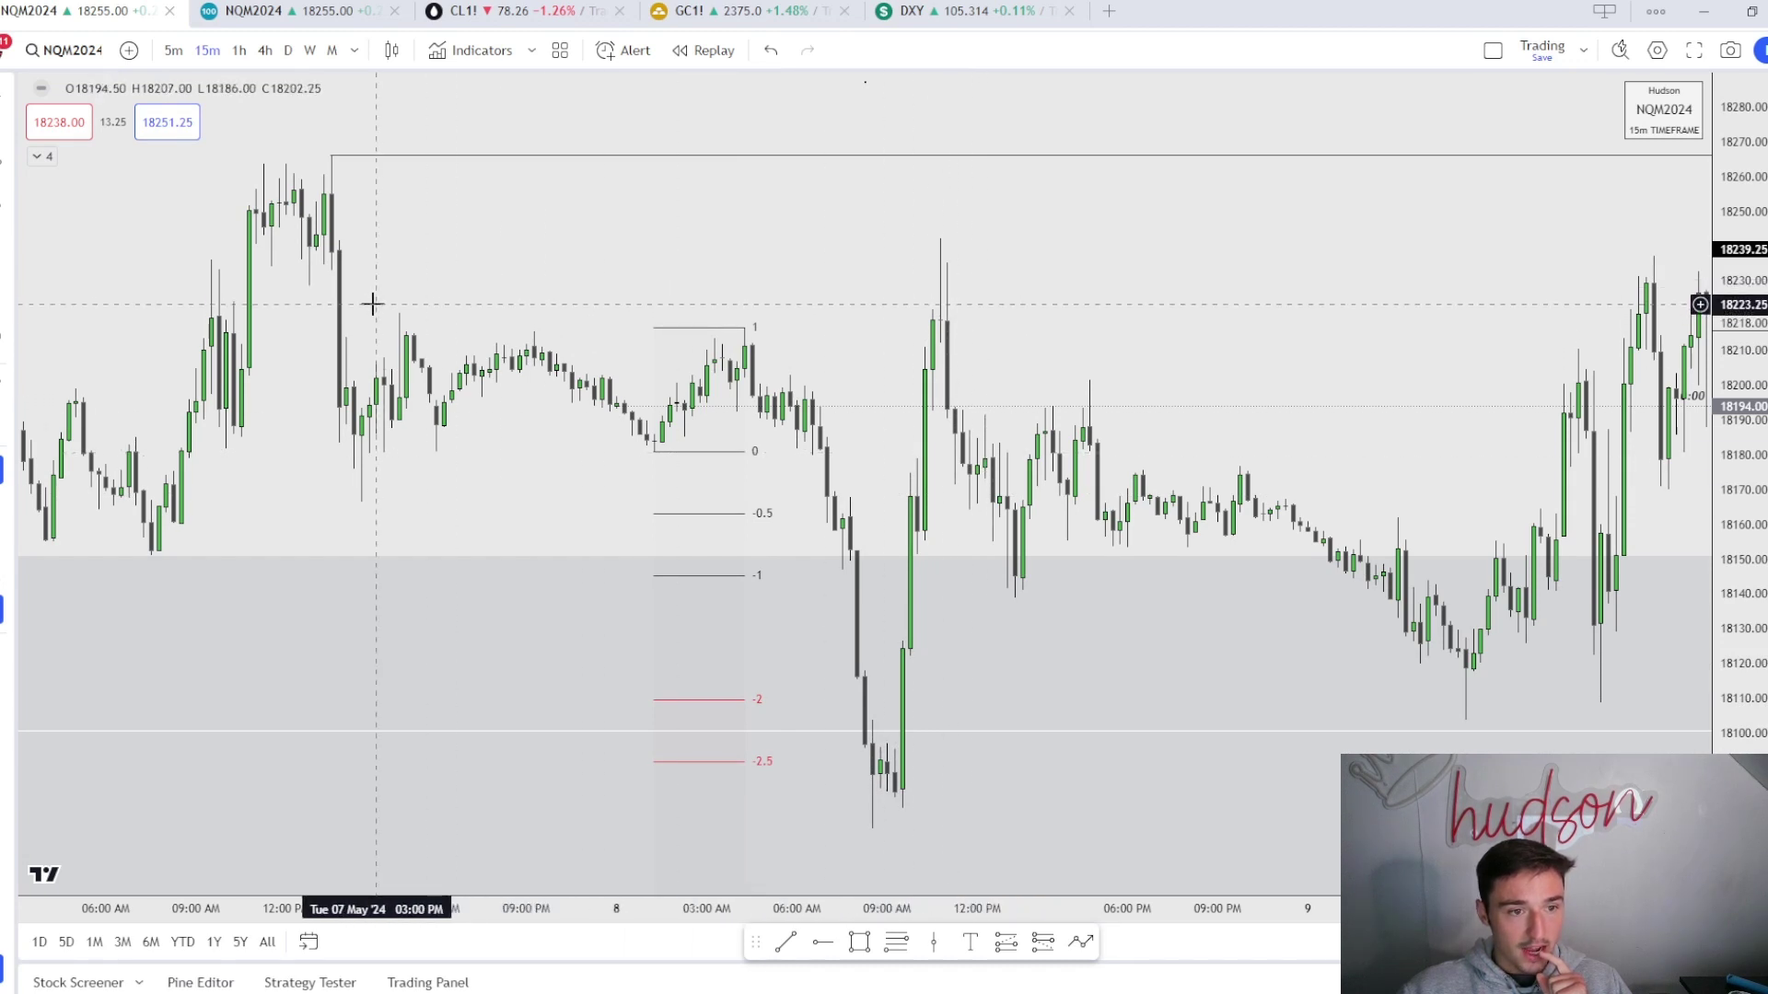
Draw a rising trend line from the 7 May 03:30 PM high at 18221.25 to about 18251.50 at 8 May 11:00 AM
click(785, 942)
click(391, 310)
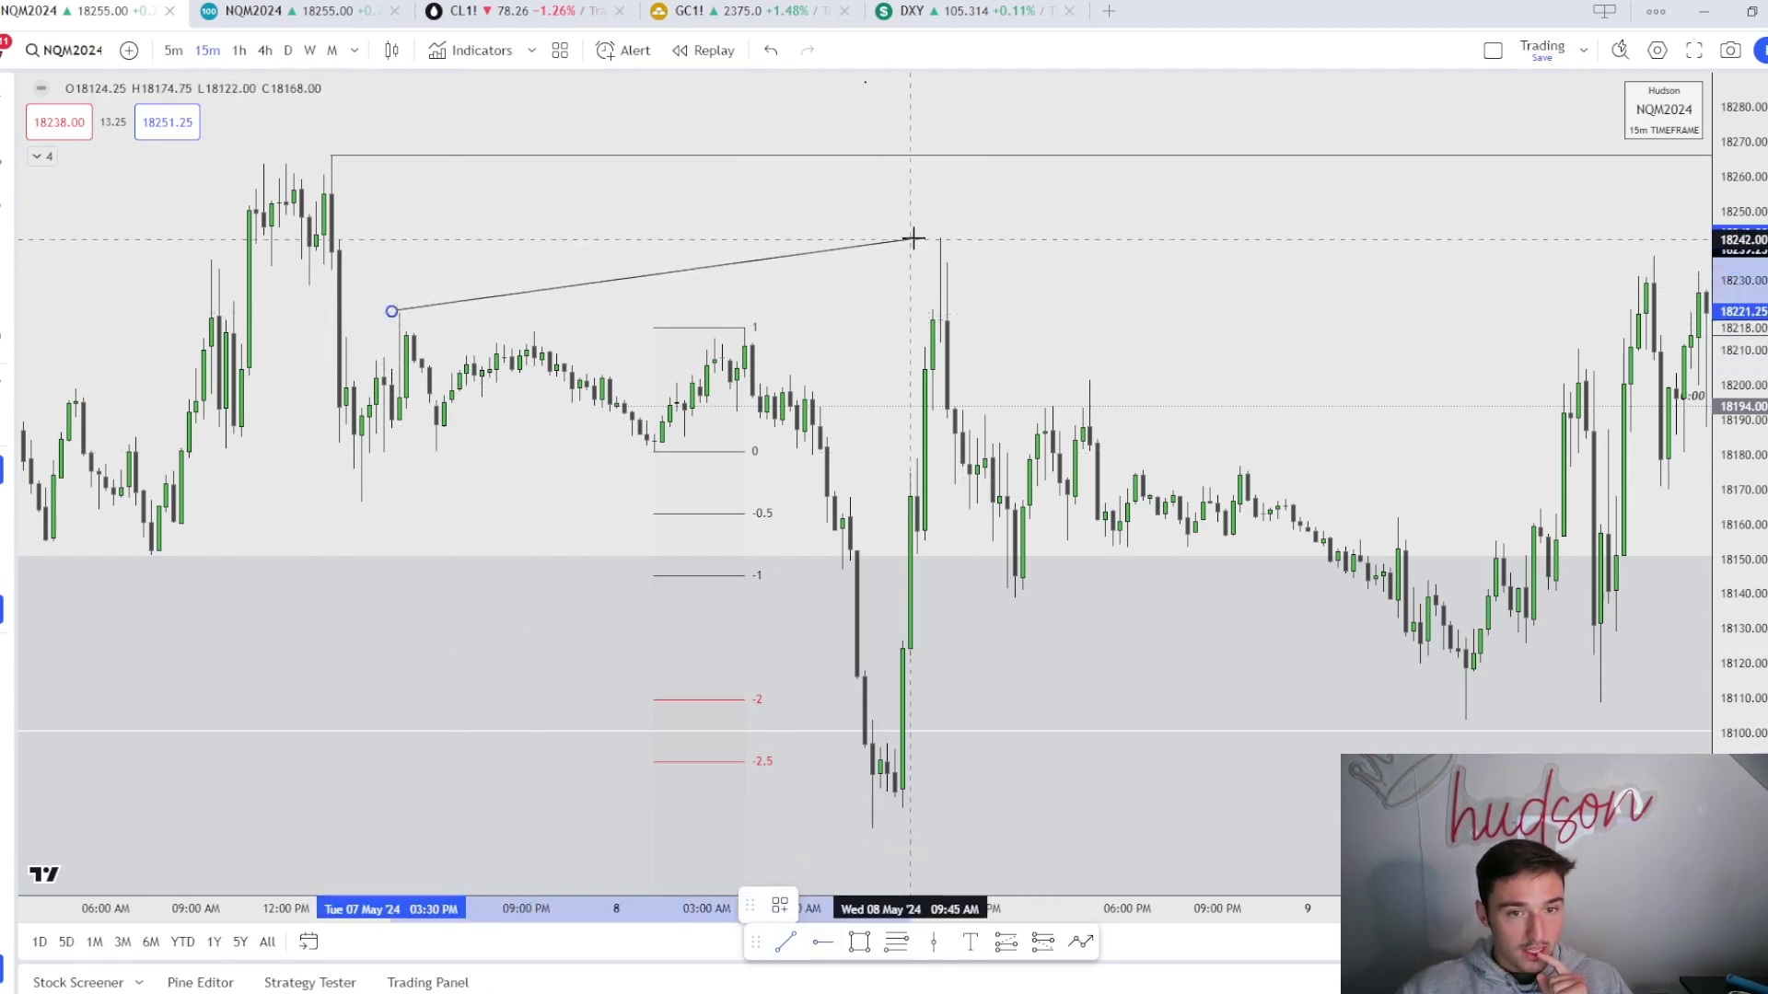
click(948, 206)
Apply the SMT template to the rising trend line and set its label to "SMT ES"
click(779, 906)
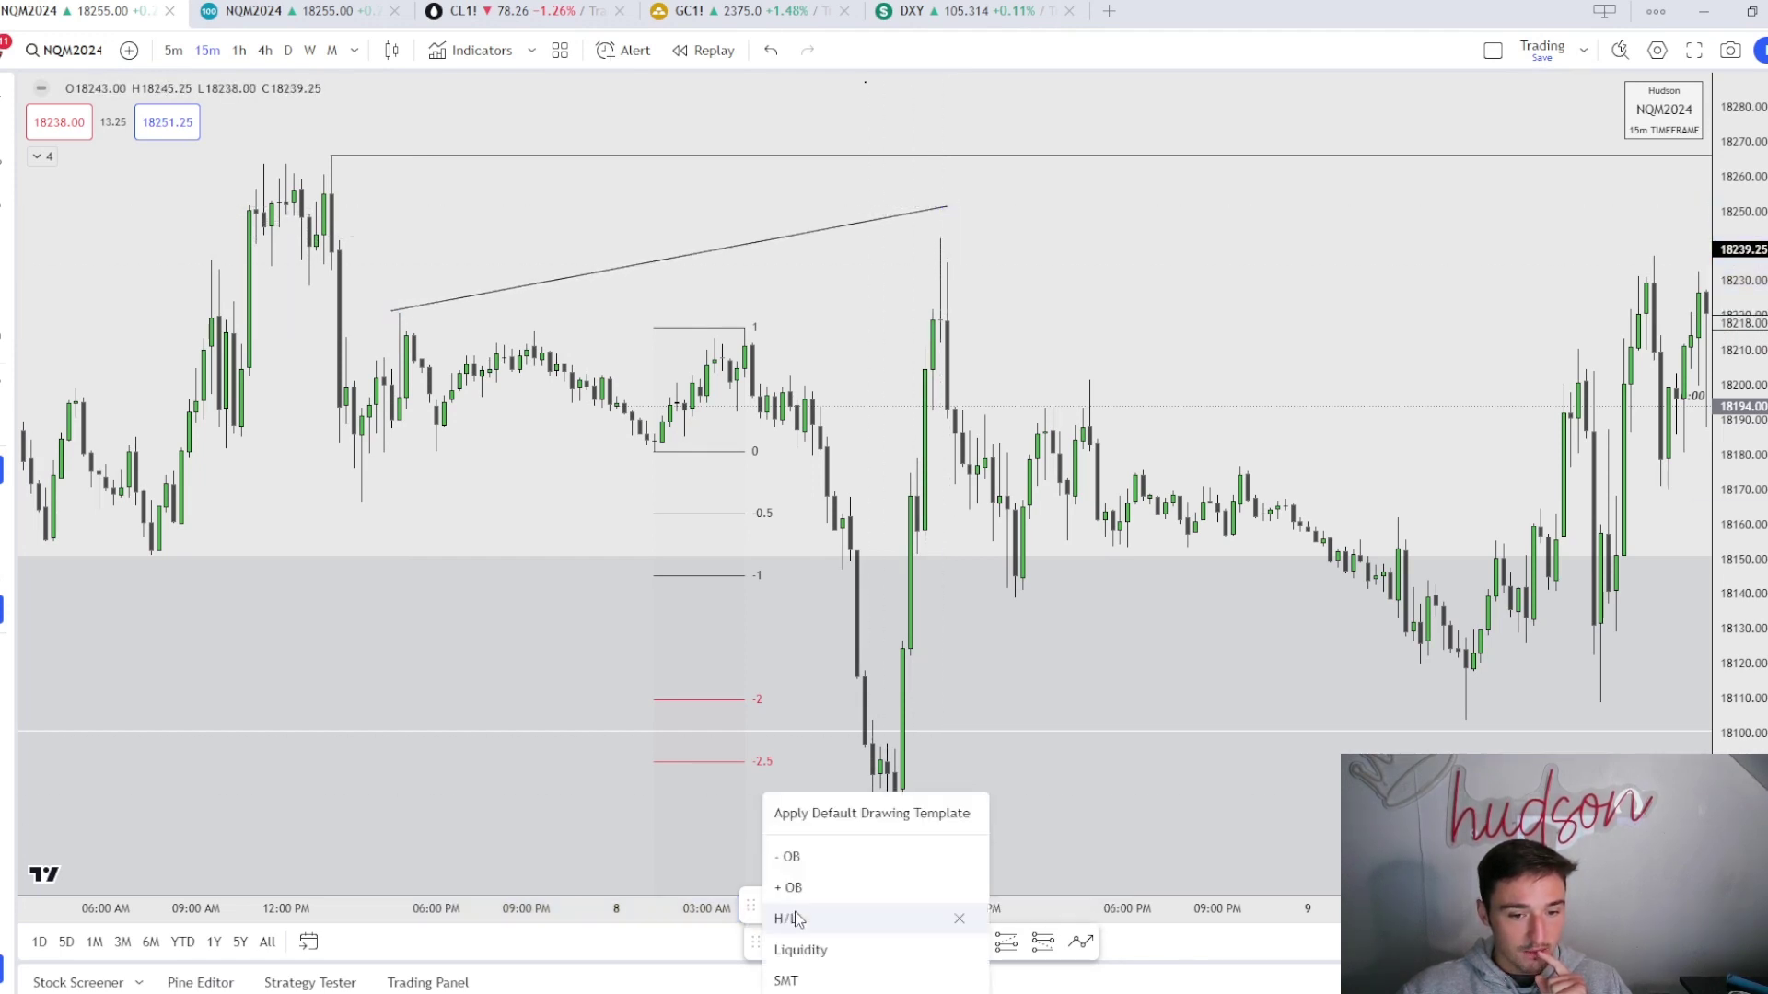
click(790, 918)
click(841, 228)
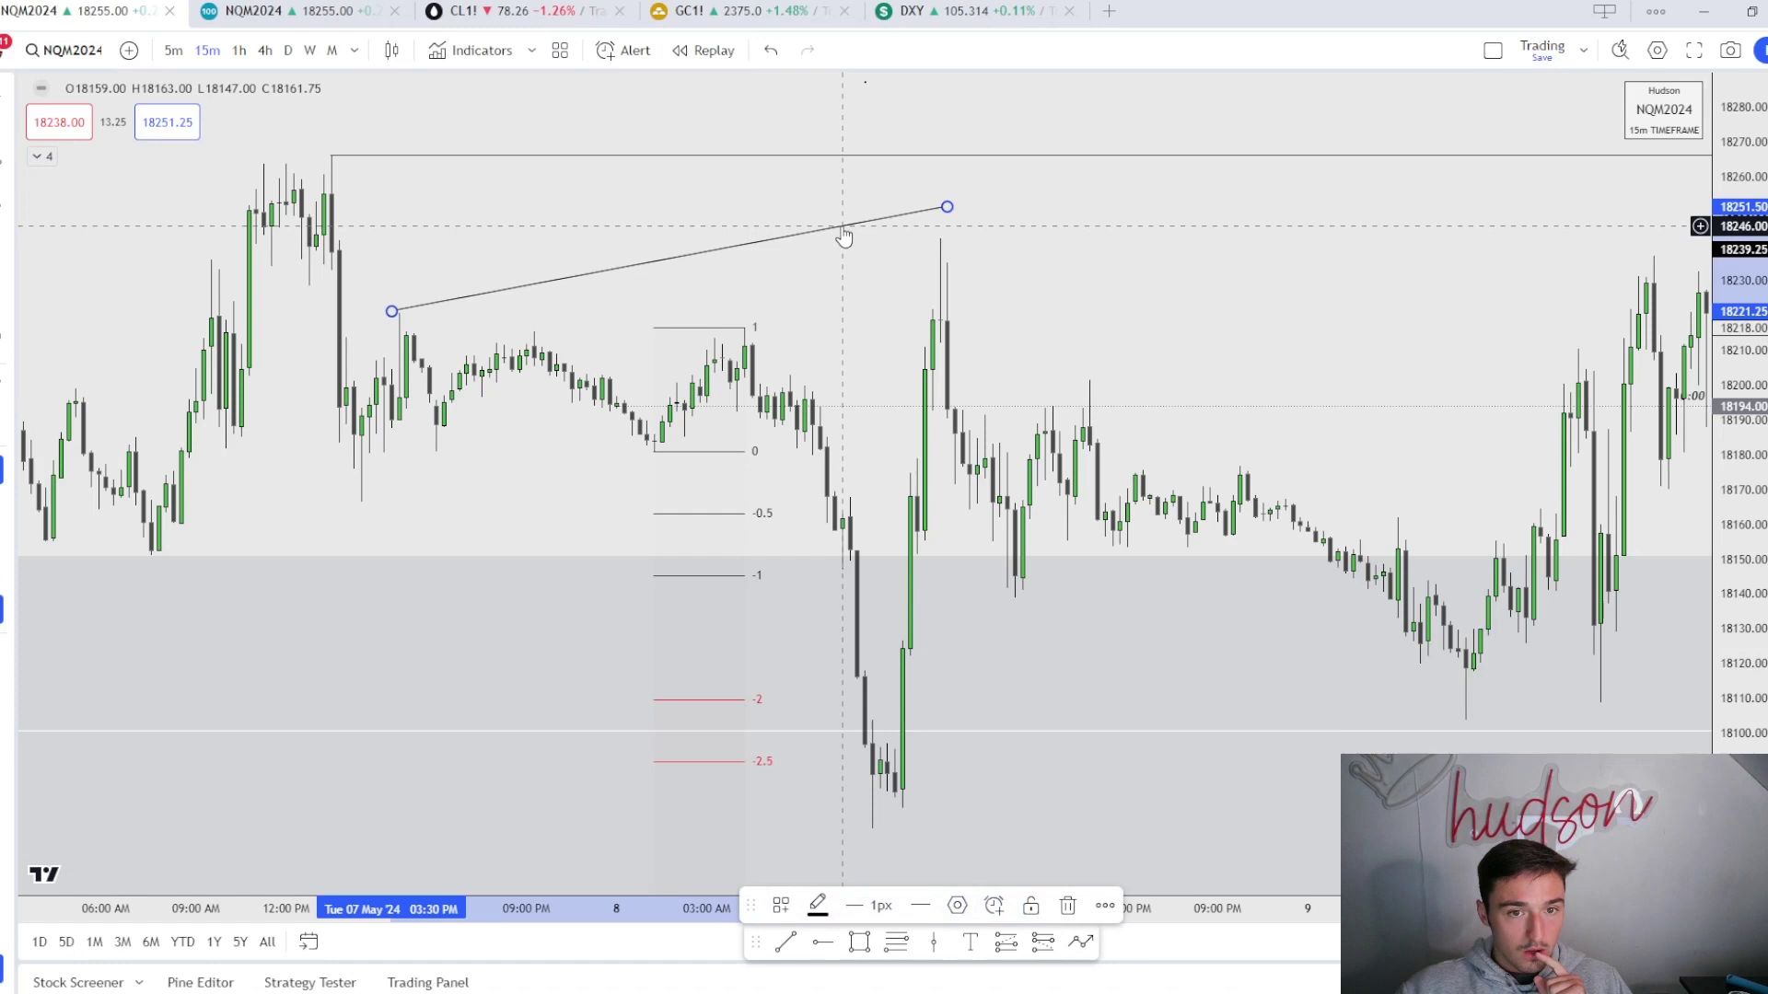
click(788, 912)
click(810, 979)
click(956, 905)
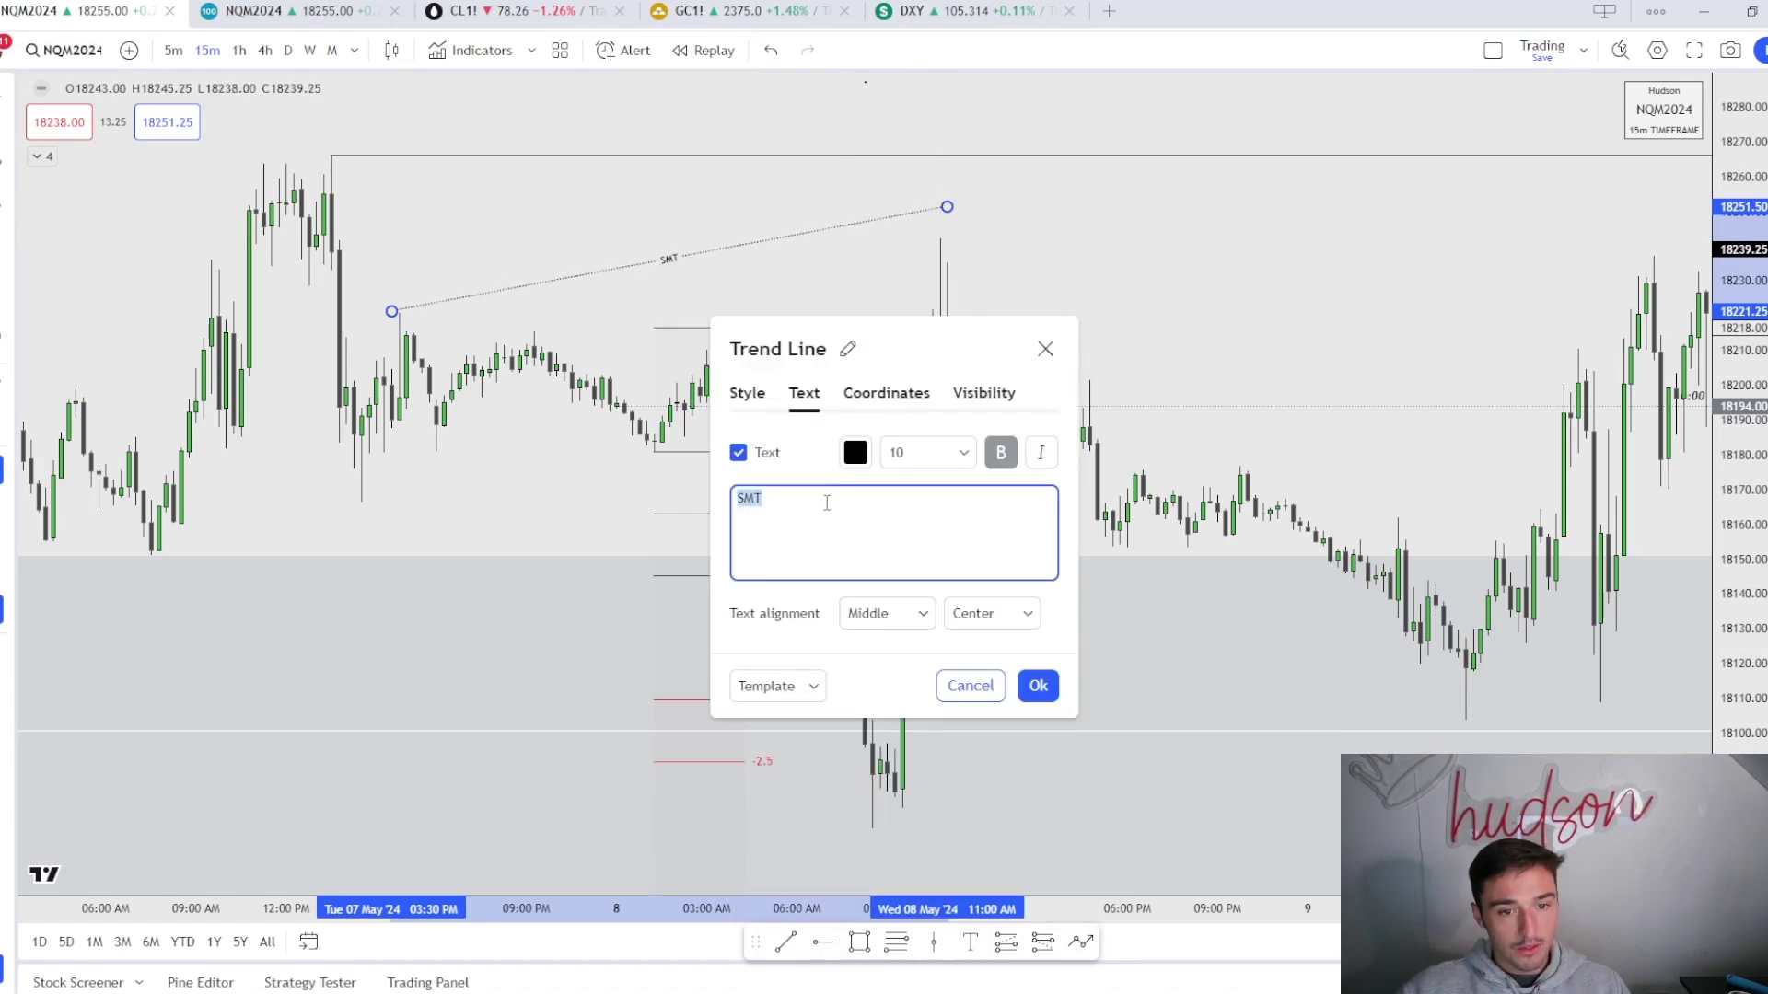
click(1048, 698)
click(1059, 288)
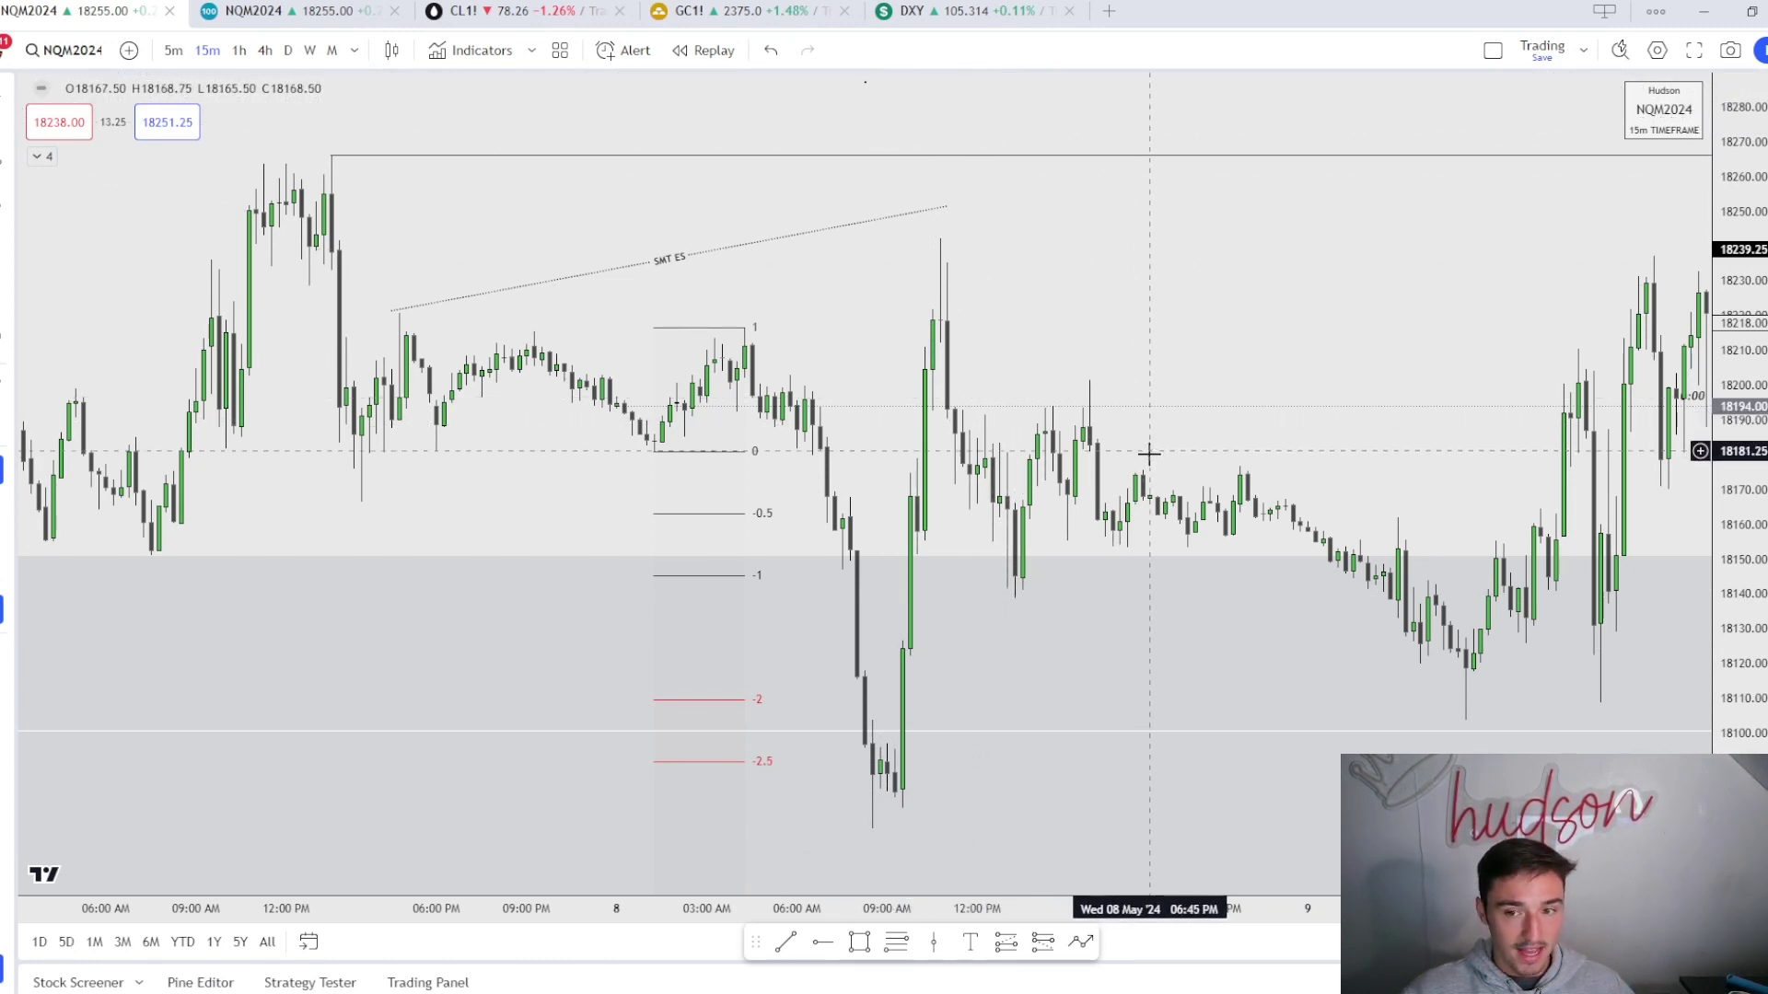
Expand the indicator legend and toggle the S&D Profile [TFO] session boxes to compare the 8 May Asia and London ranges with the Fibonacci levels
scroll(856, 426, right, 5)
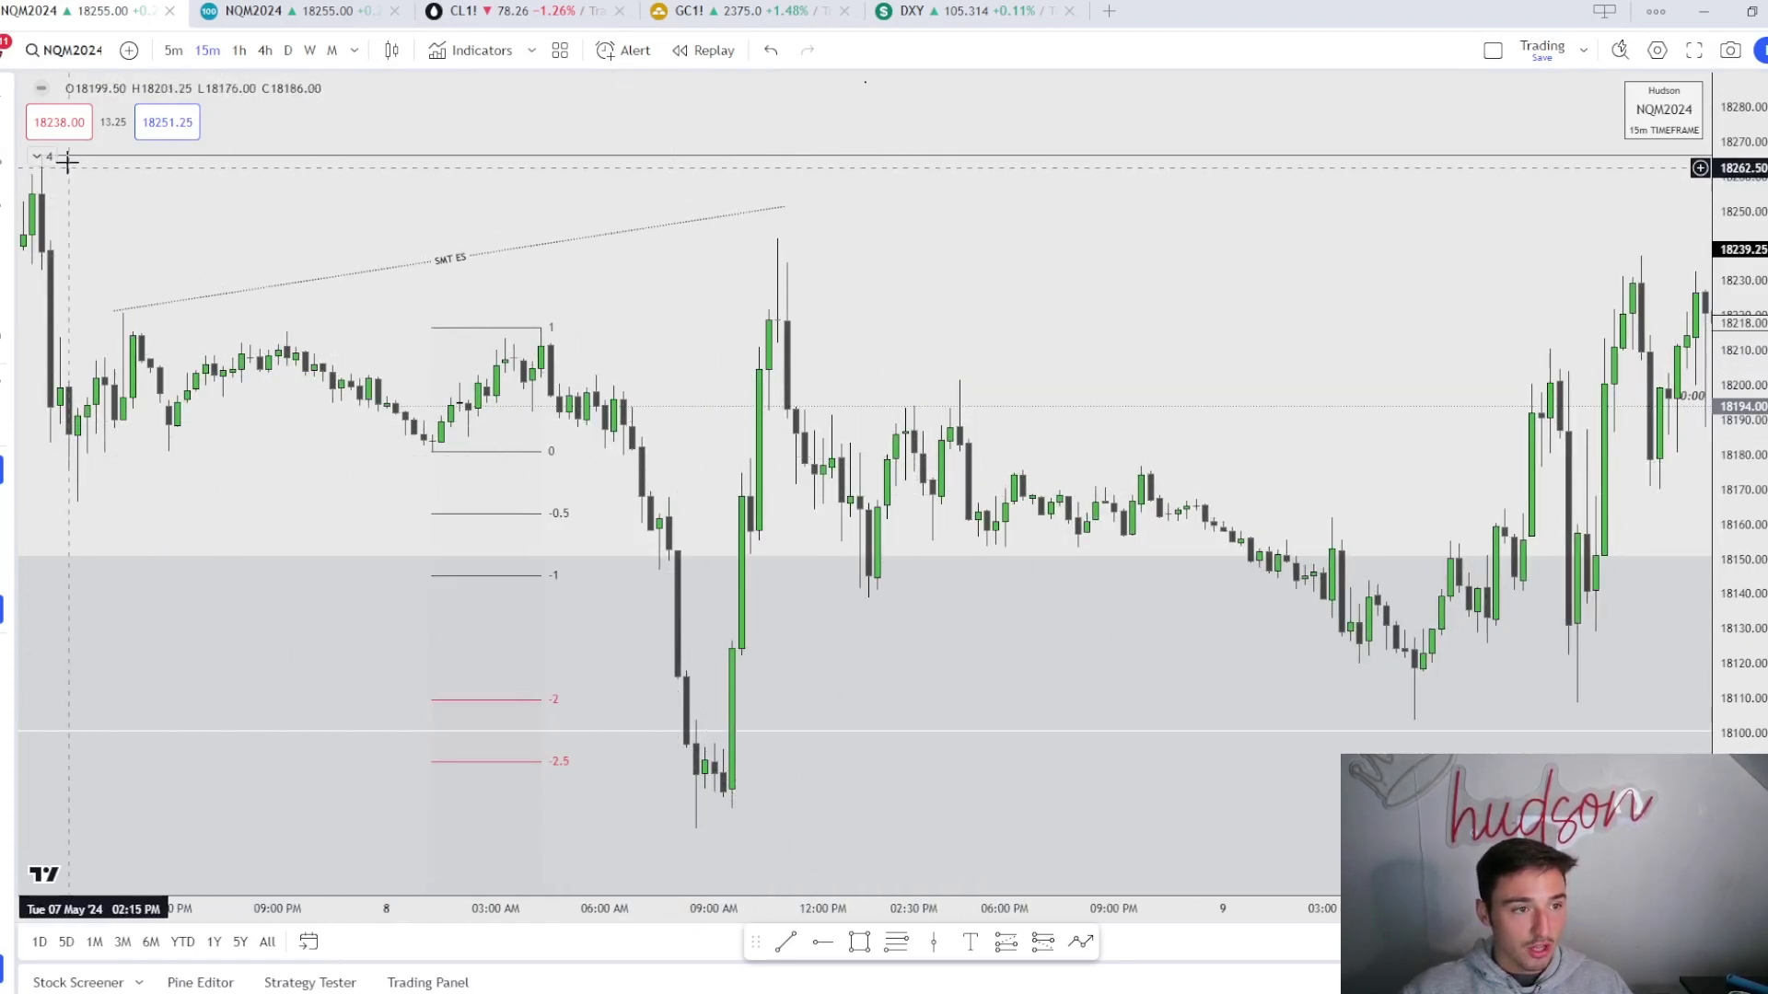
click(39, 156)
click(166, 227)
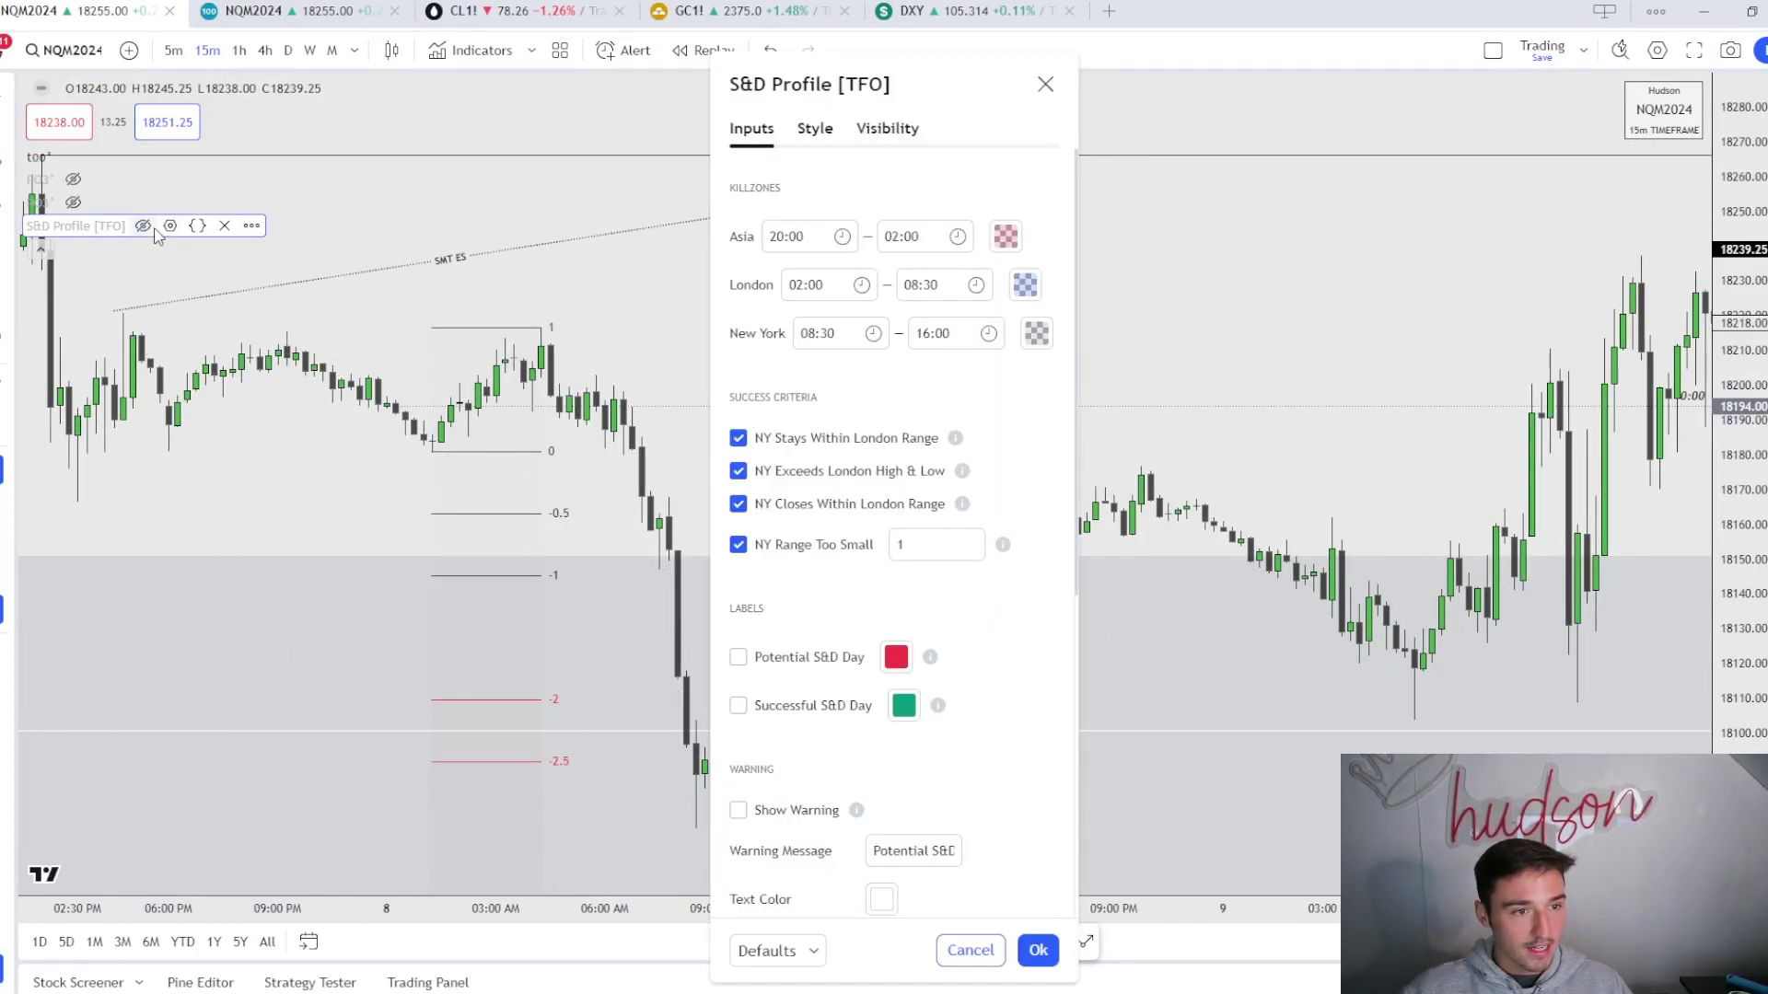
click(144, 227)
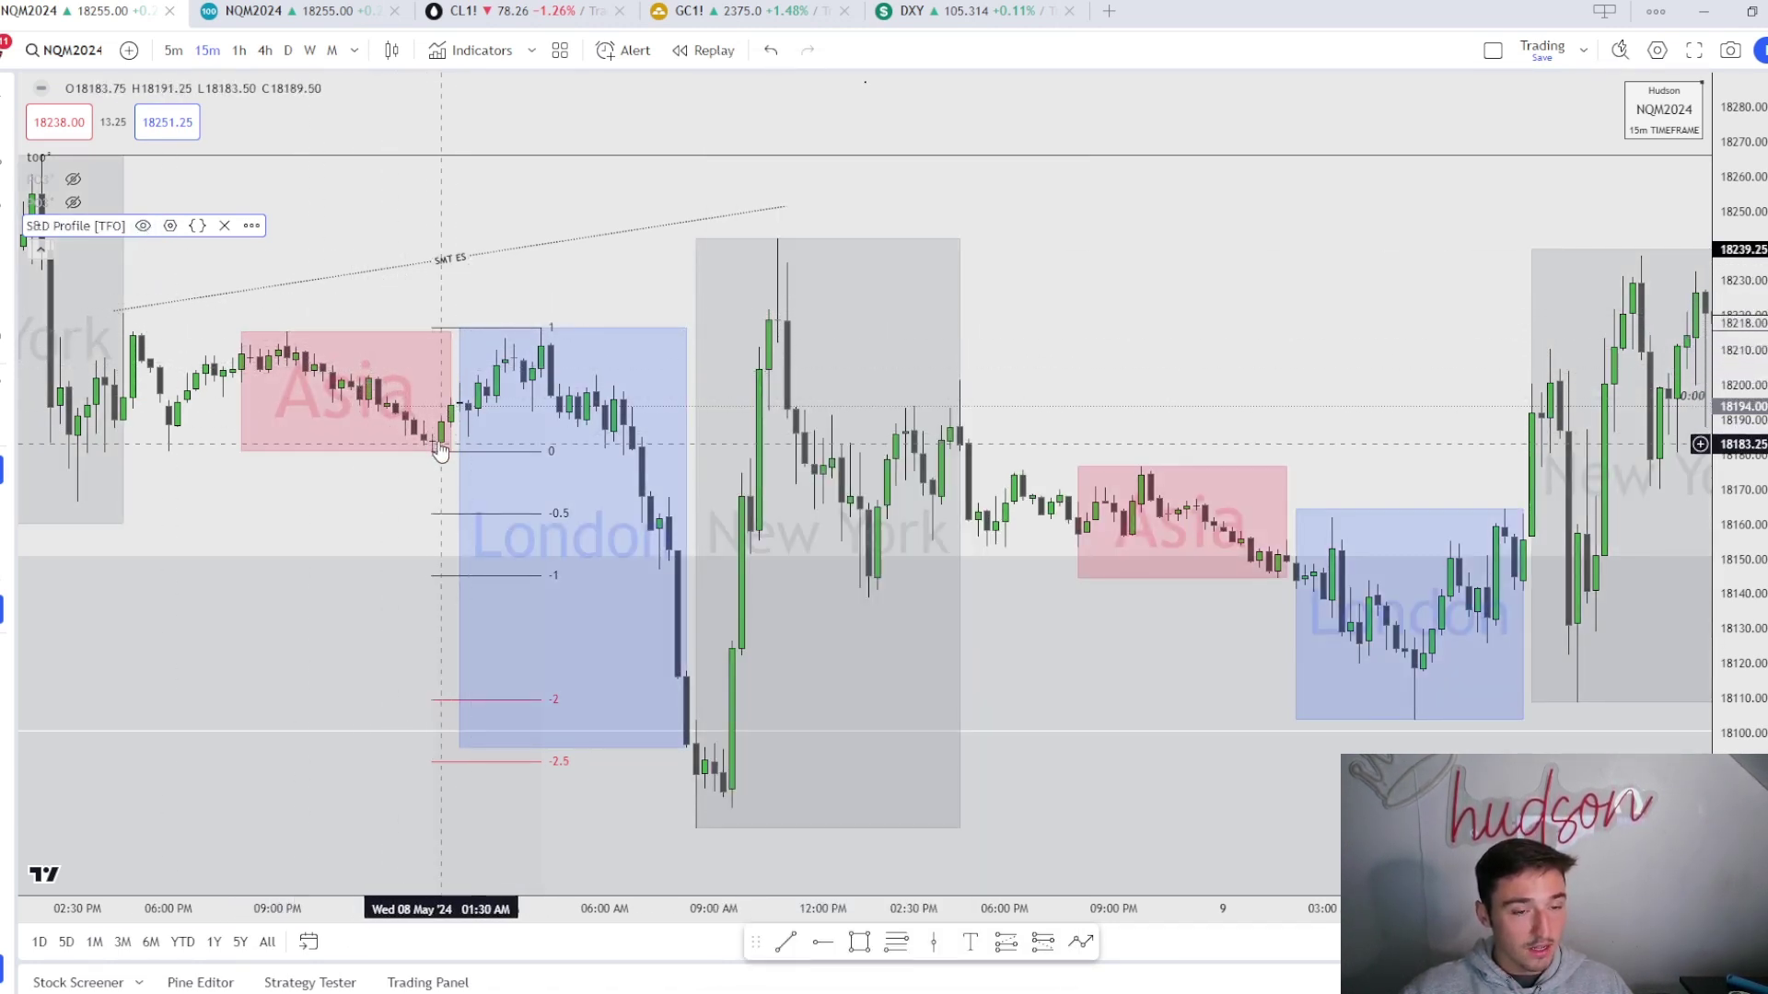
click(143, 226)
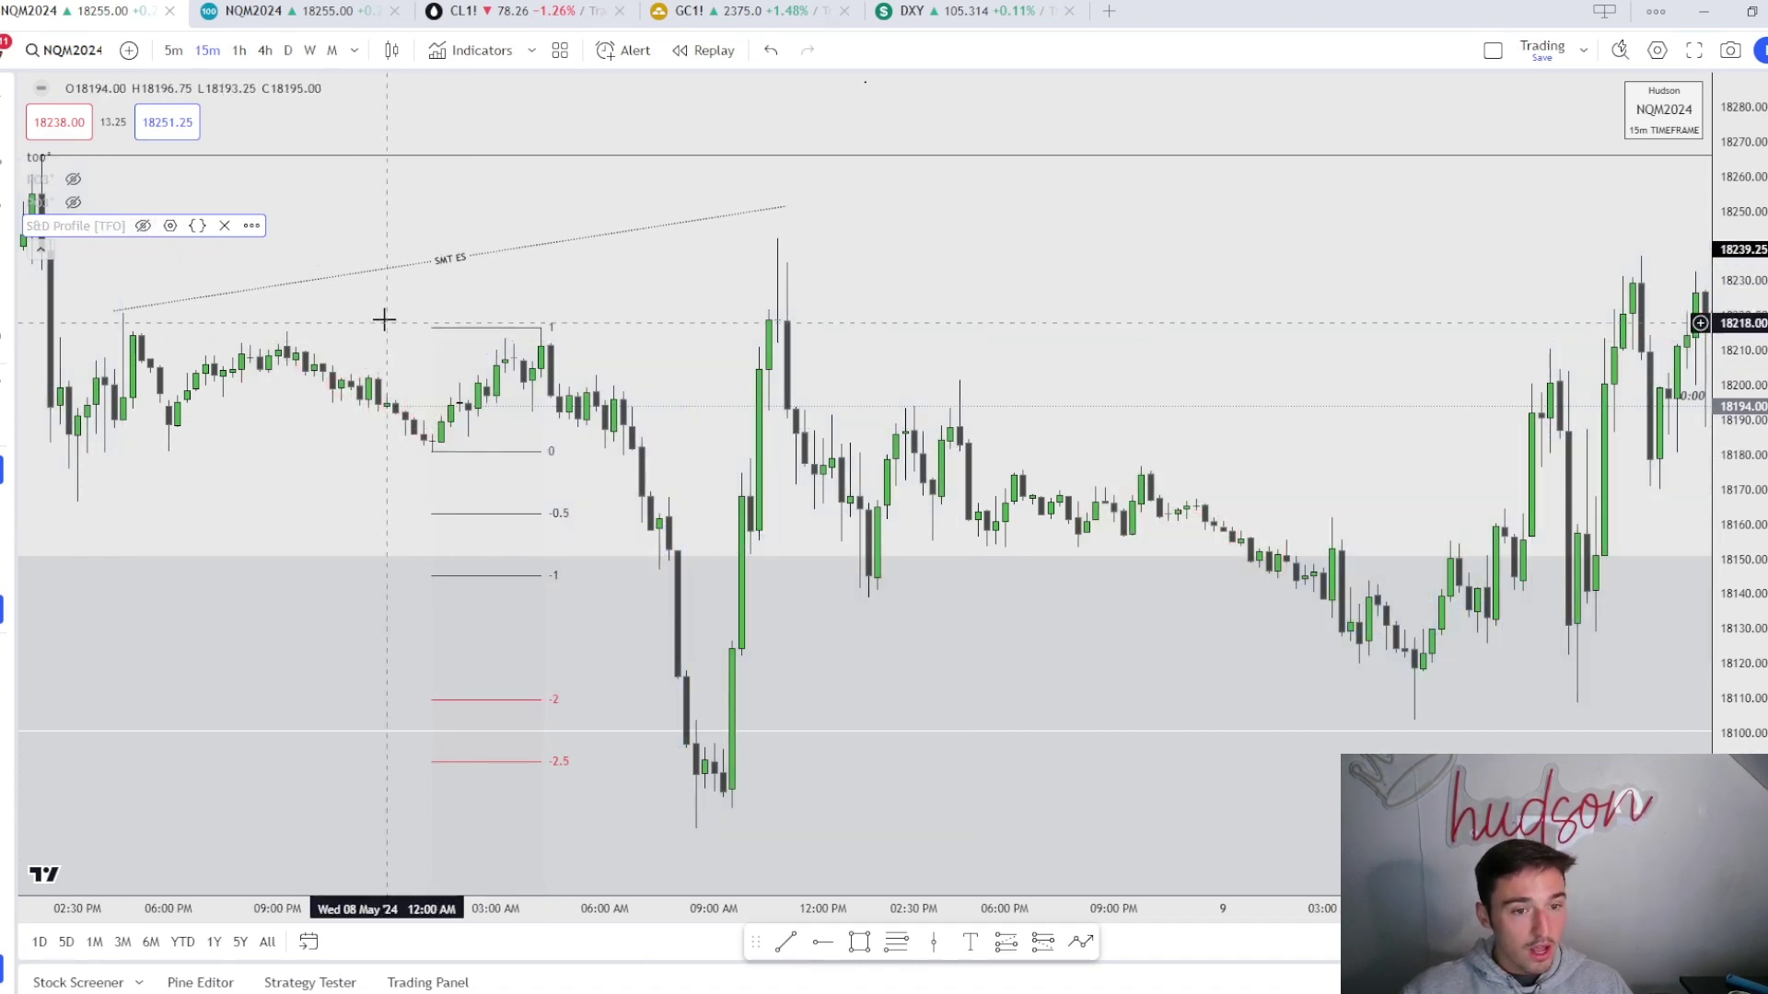
click(143, 225)
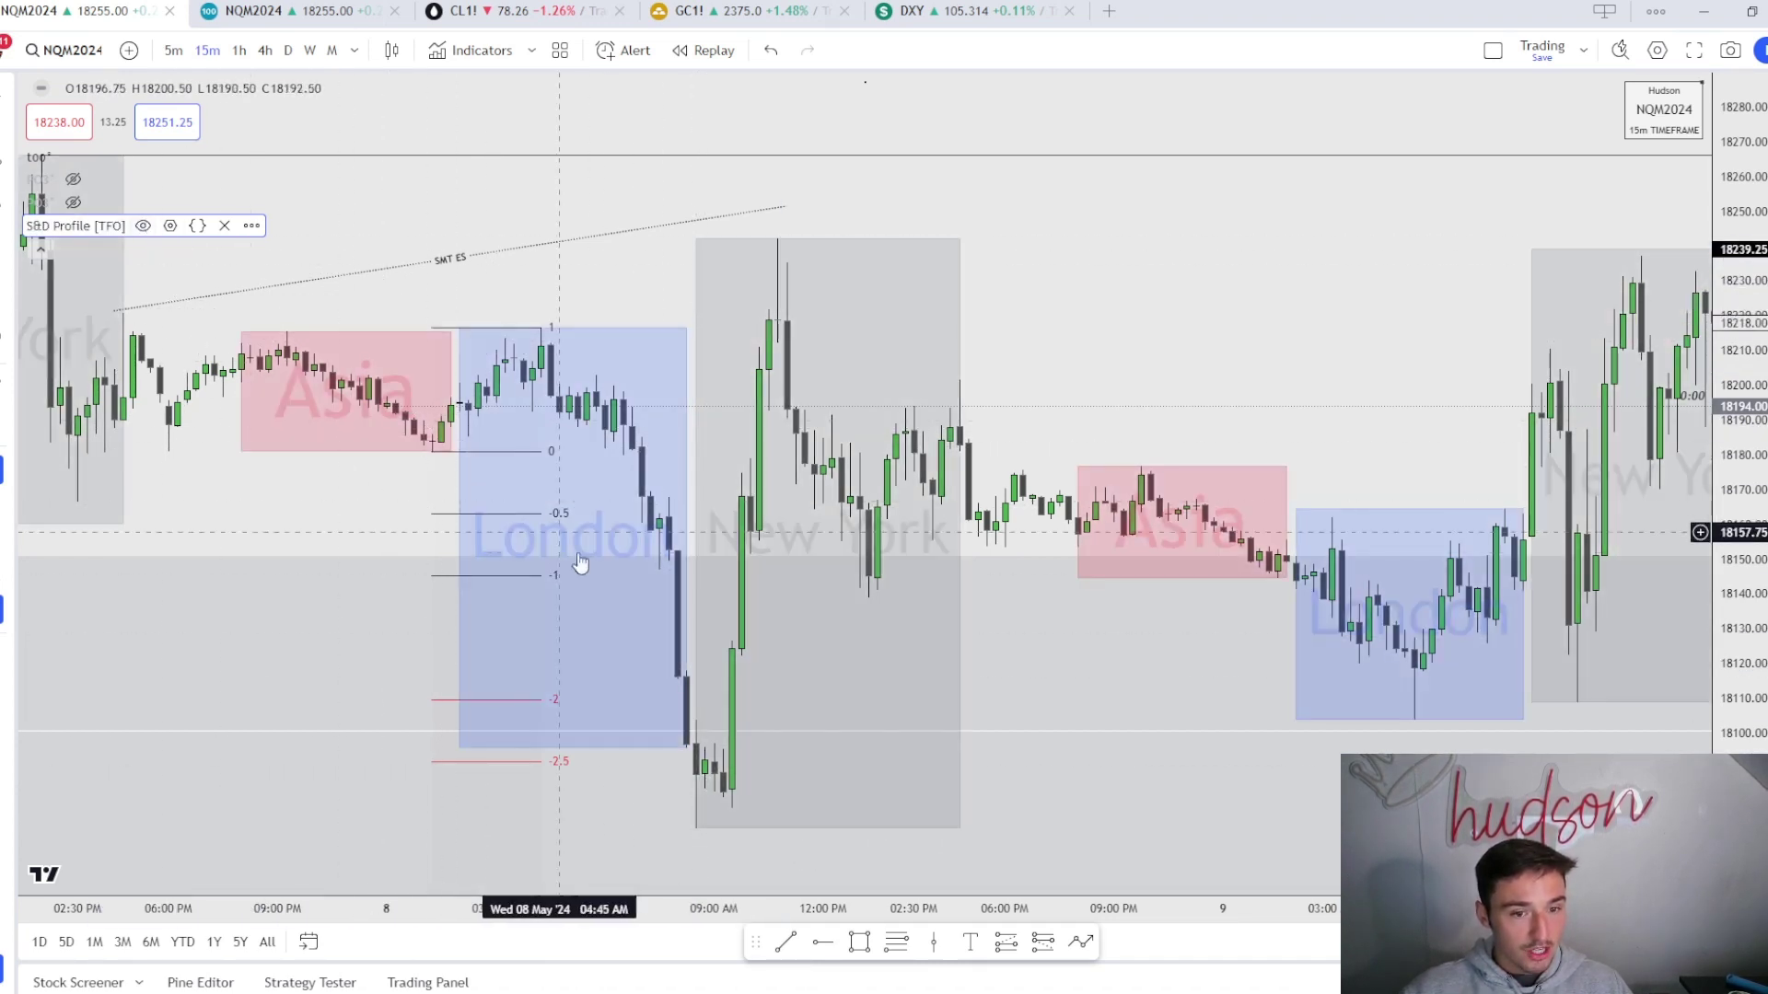
click(143, 225)
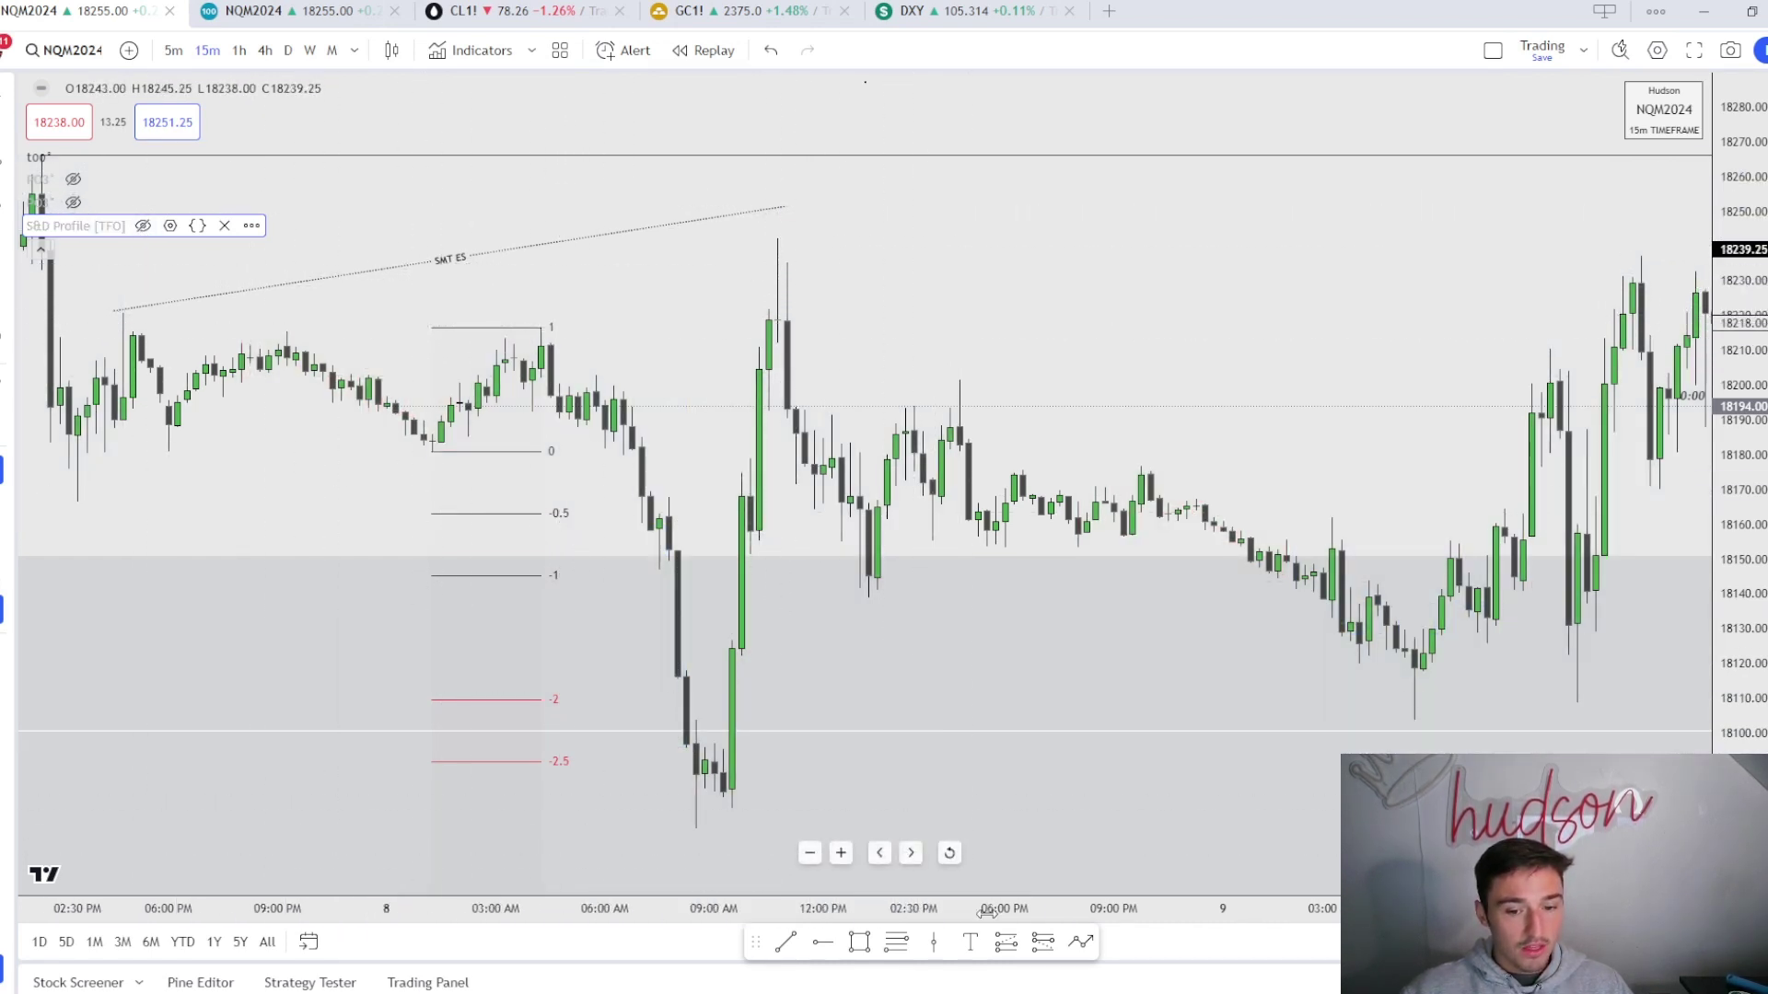
Place a short position on the 8 May 10:30 AM candle with entry 18218.75, stop 18243.75 and target 18151.50
click(769, 321)
click(694, 254)
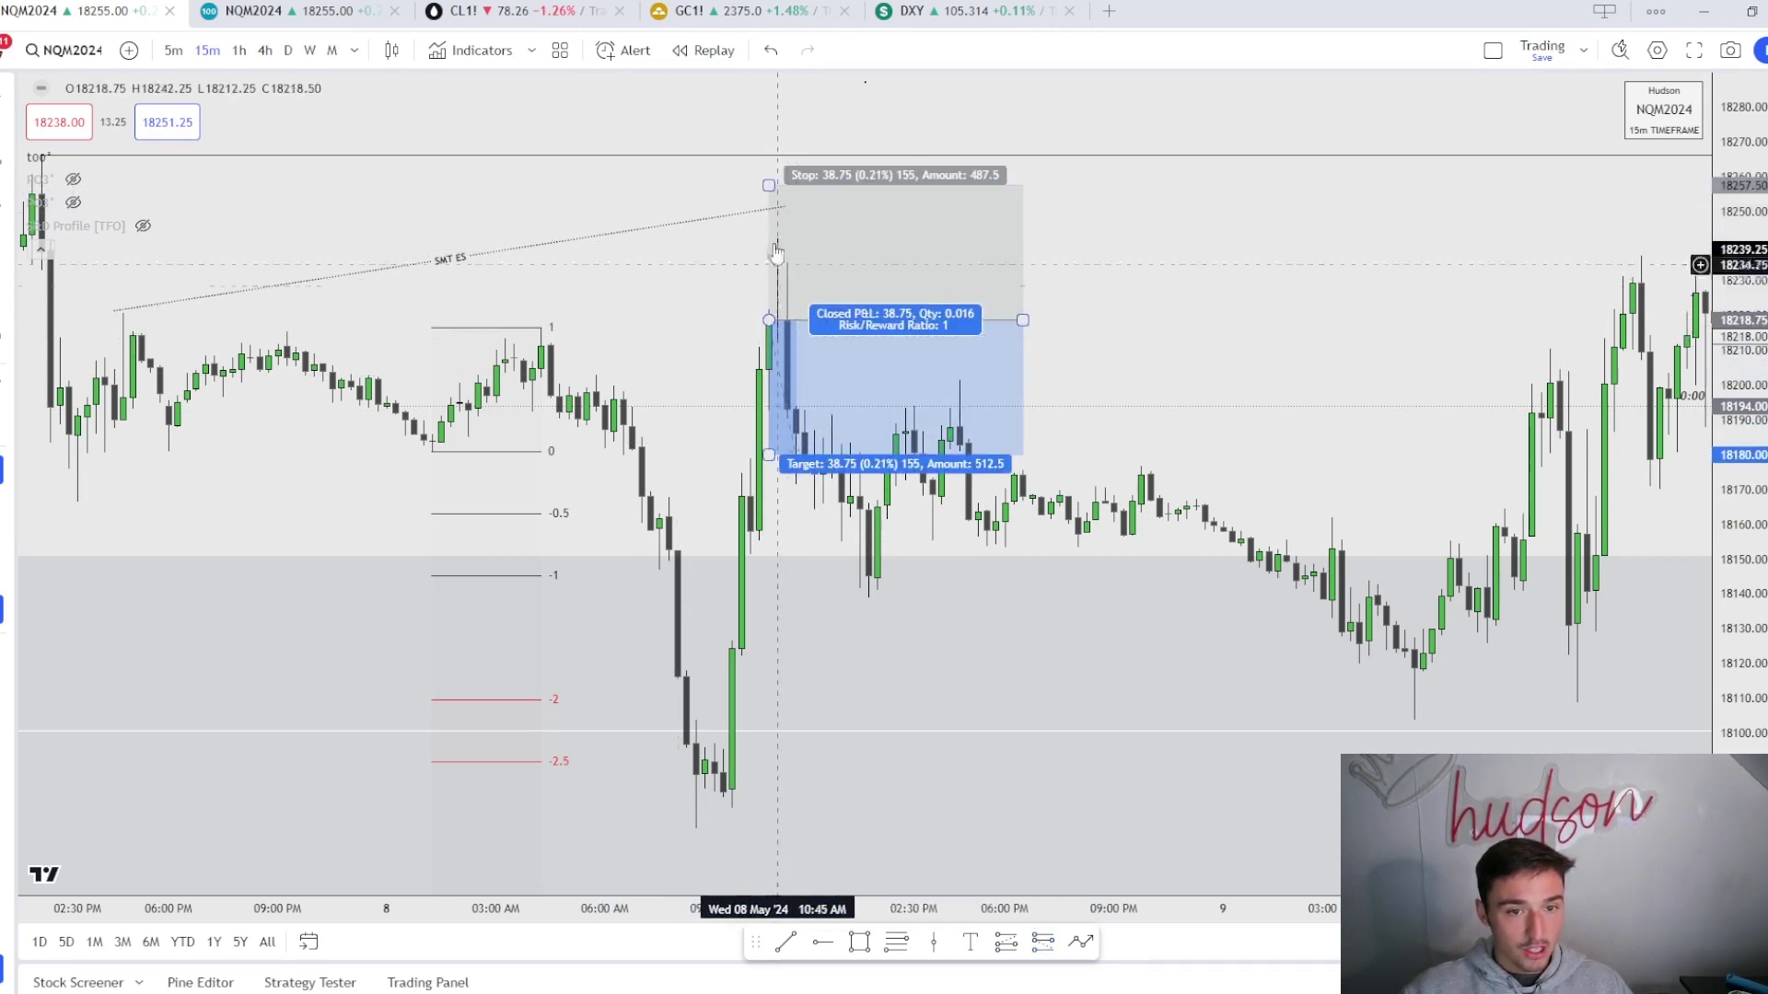
drag(768, 185, 769, 233)
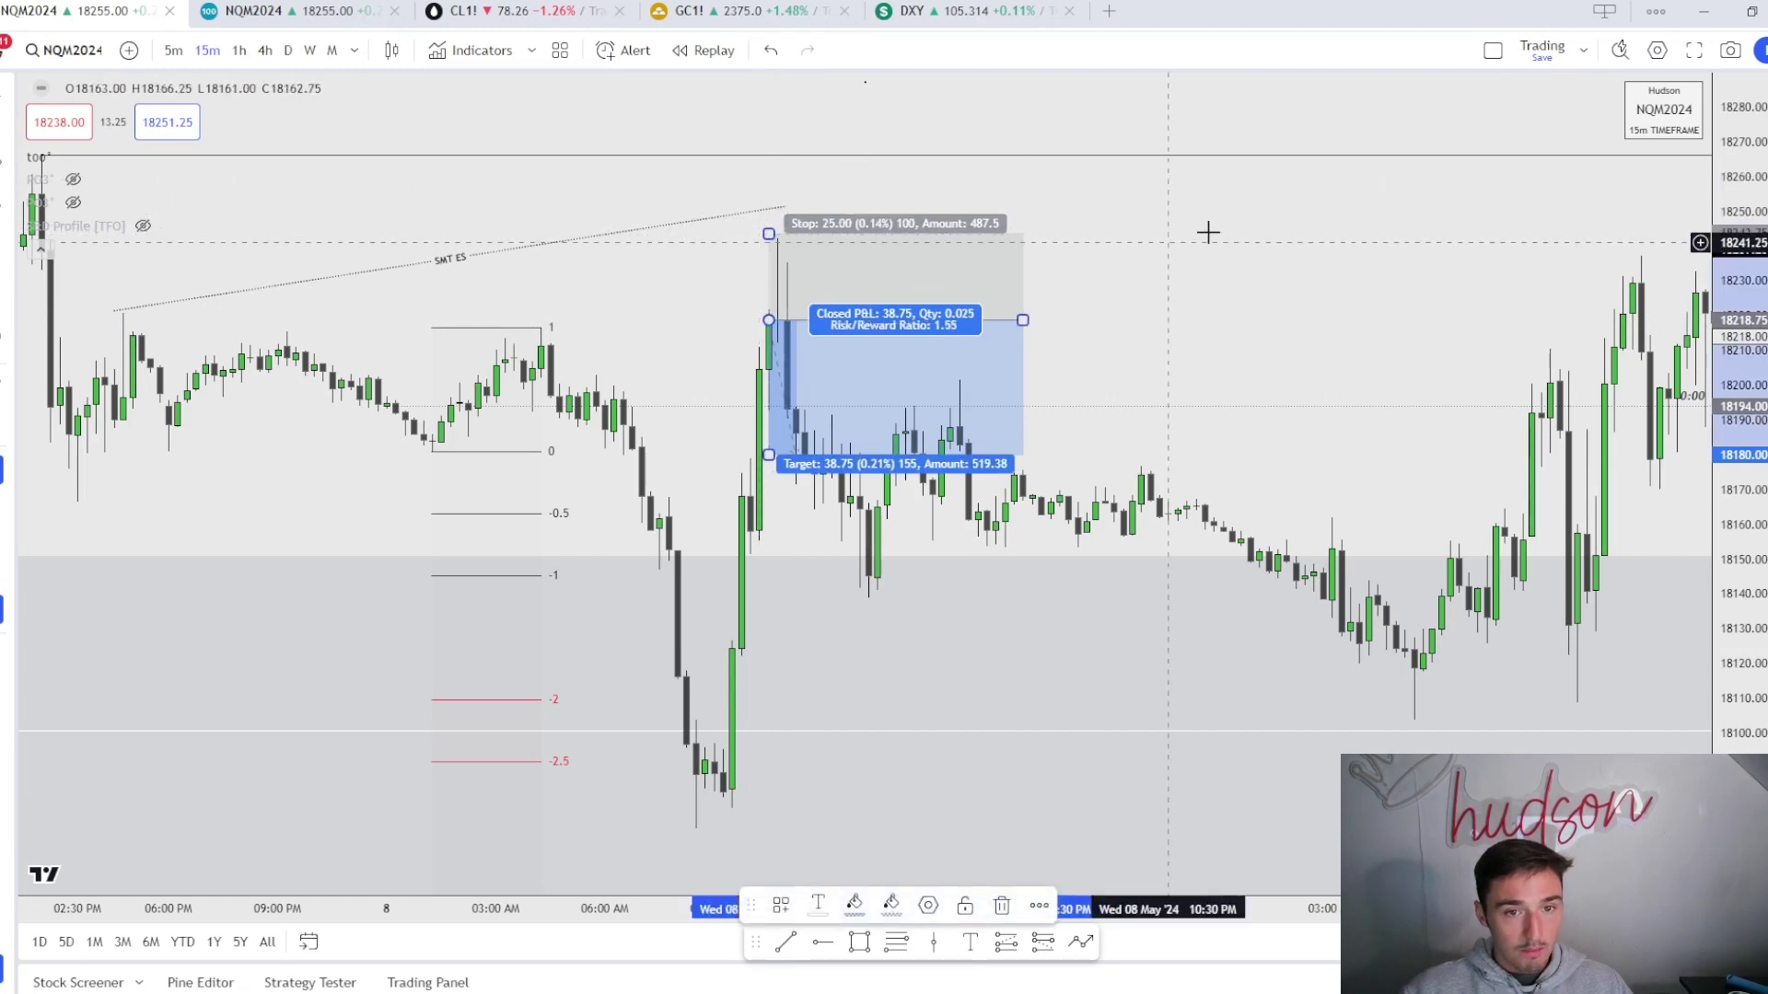
click(1208, 232)
drag(769, 454, 718, 555)
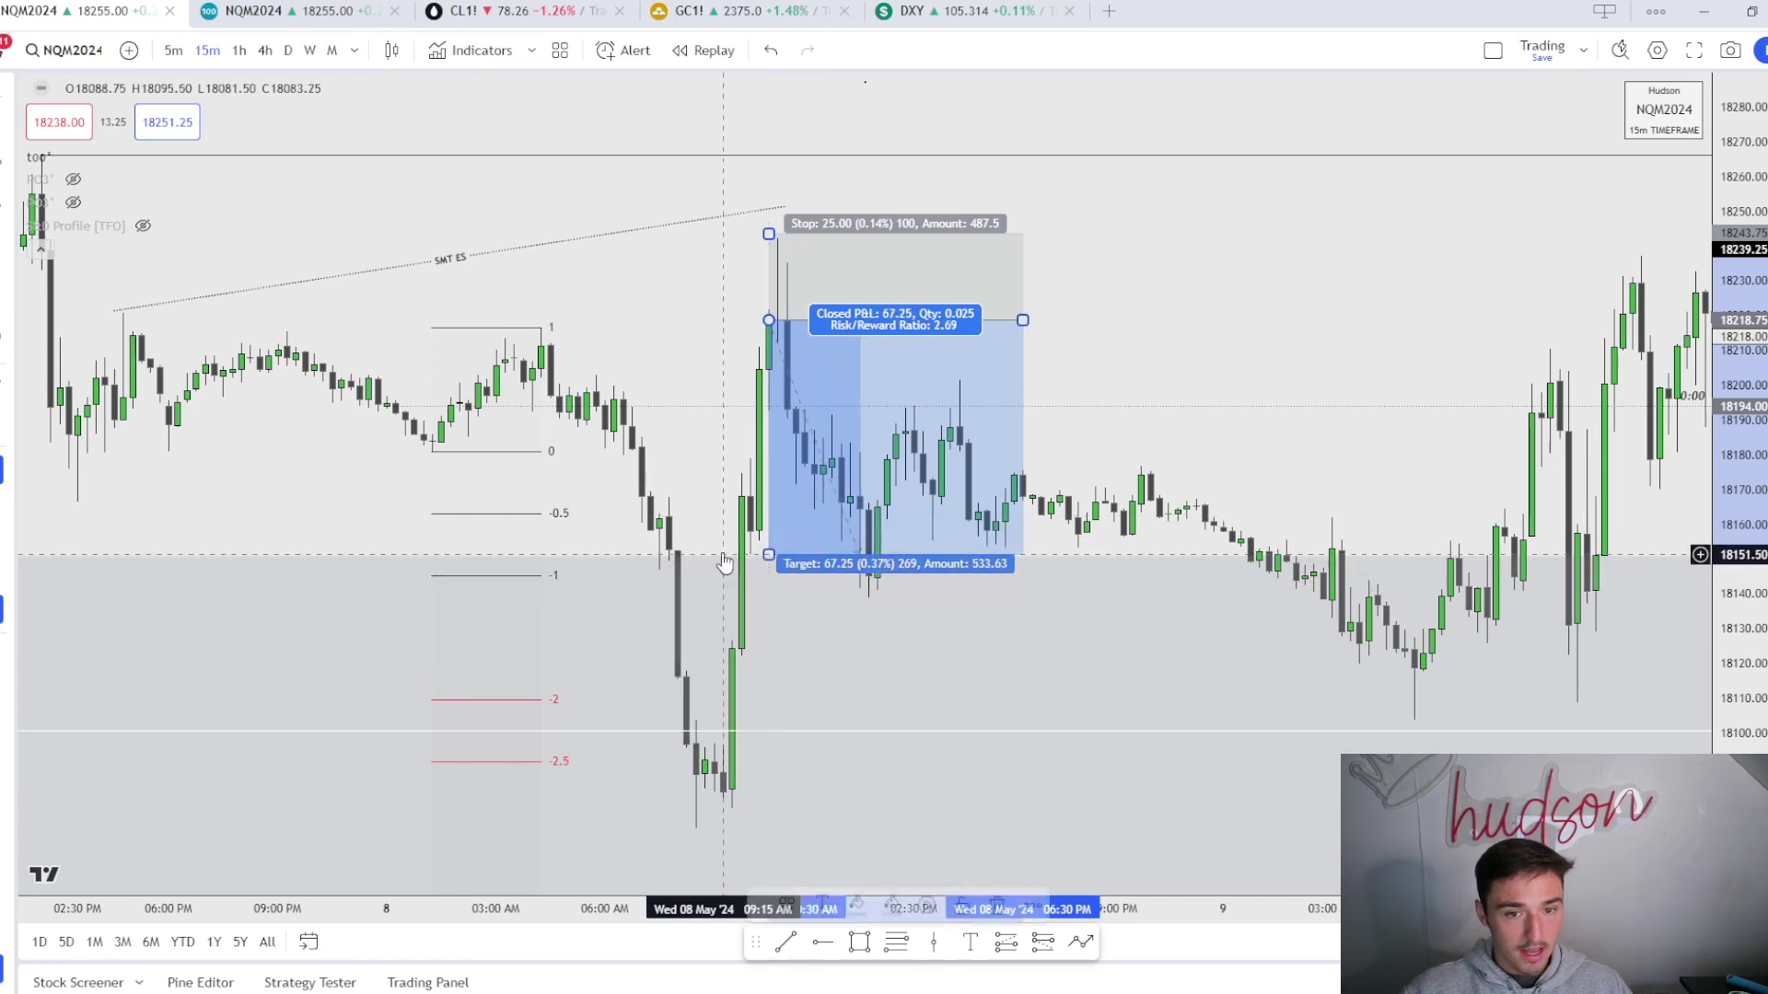
click(1255, 327)
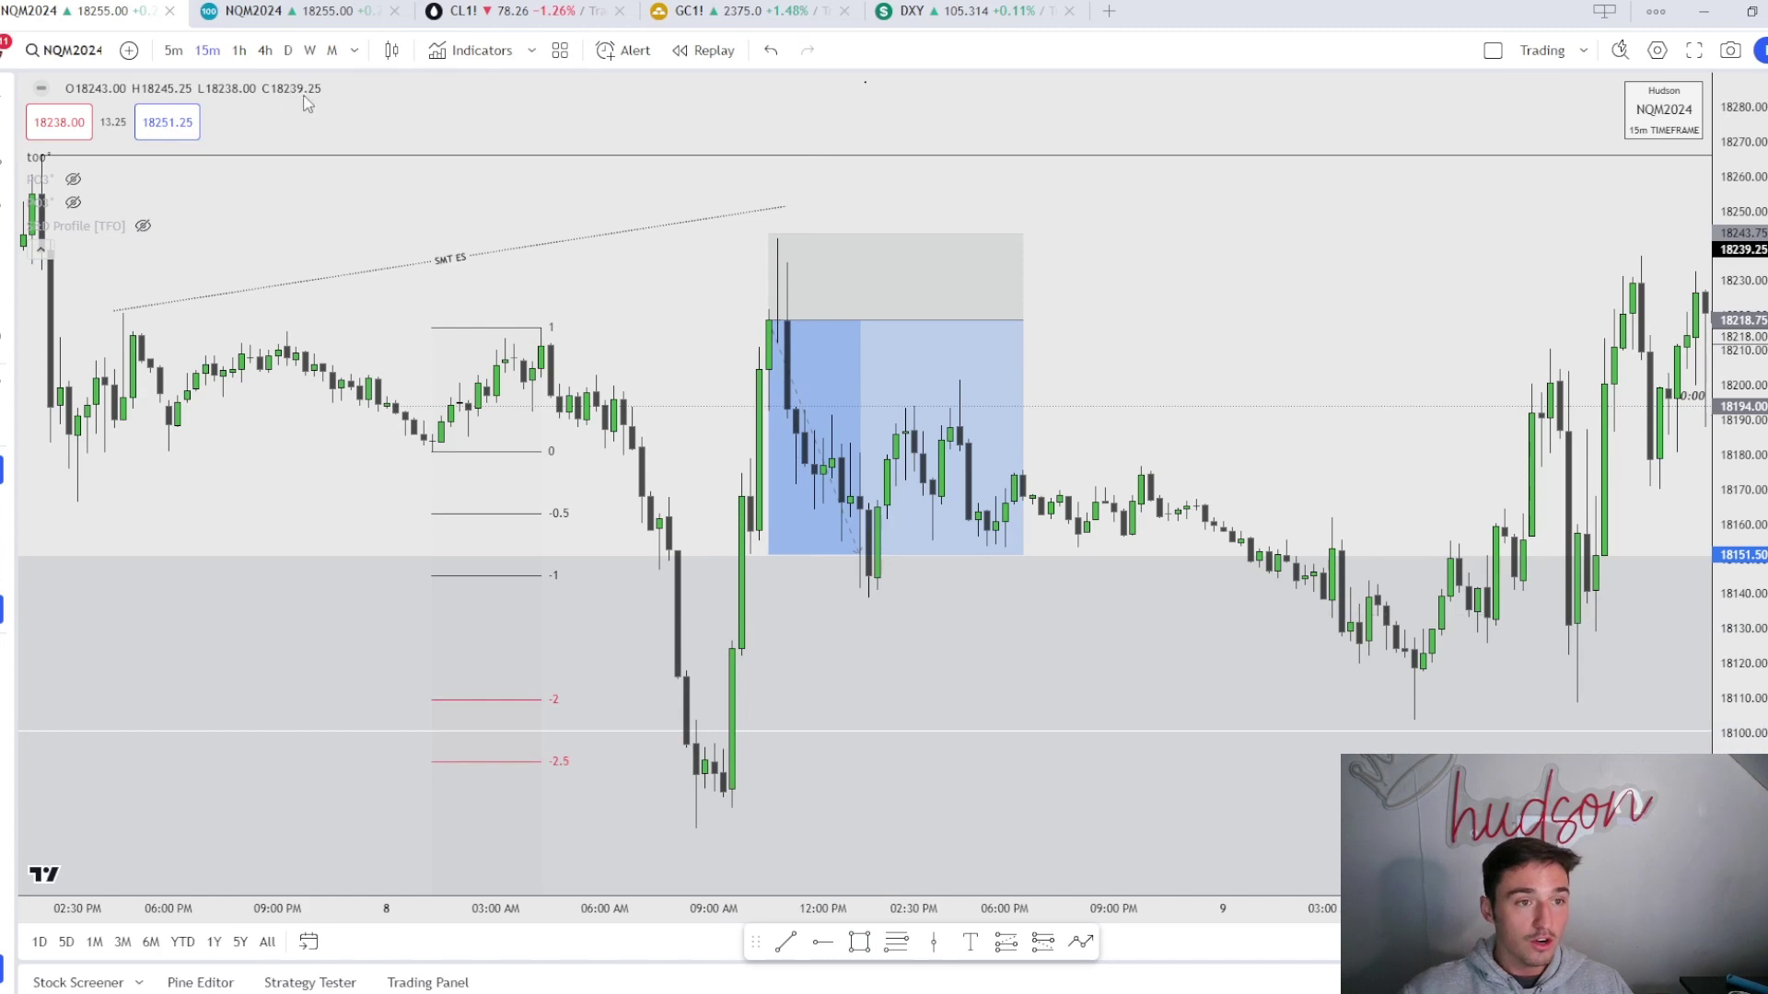
Switch to the daily timeframe and examine the latest May candles against the IRL zone and ERL line
click(289, 50)
drag(1188, 322, 456, 428)
drag(1001, 509, 171, 522)
scroll(906, 526, up, 1)
scroll(907, 526, up, 9)
drag(527, 611, 1246, 552)
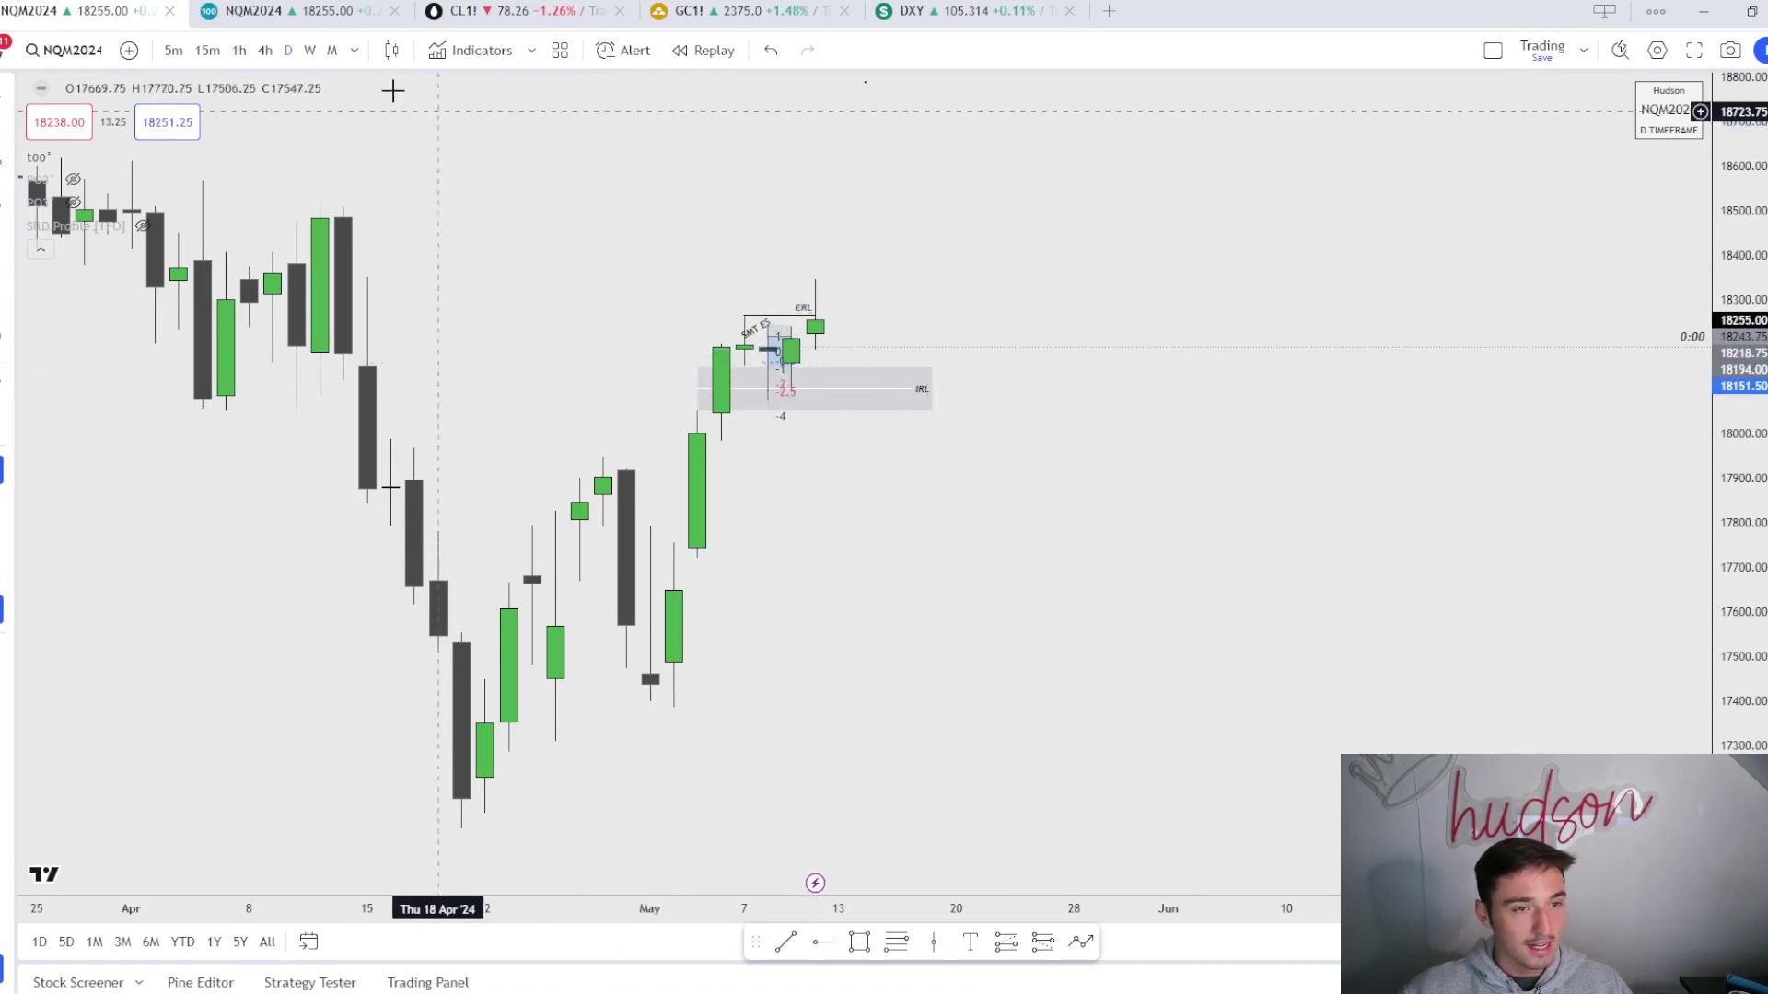
Return to the 15-minute timeframe and bring the 9 May session into view
click(207, 50)
scroll(501, 591, up, 5)
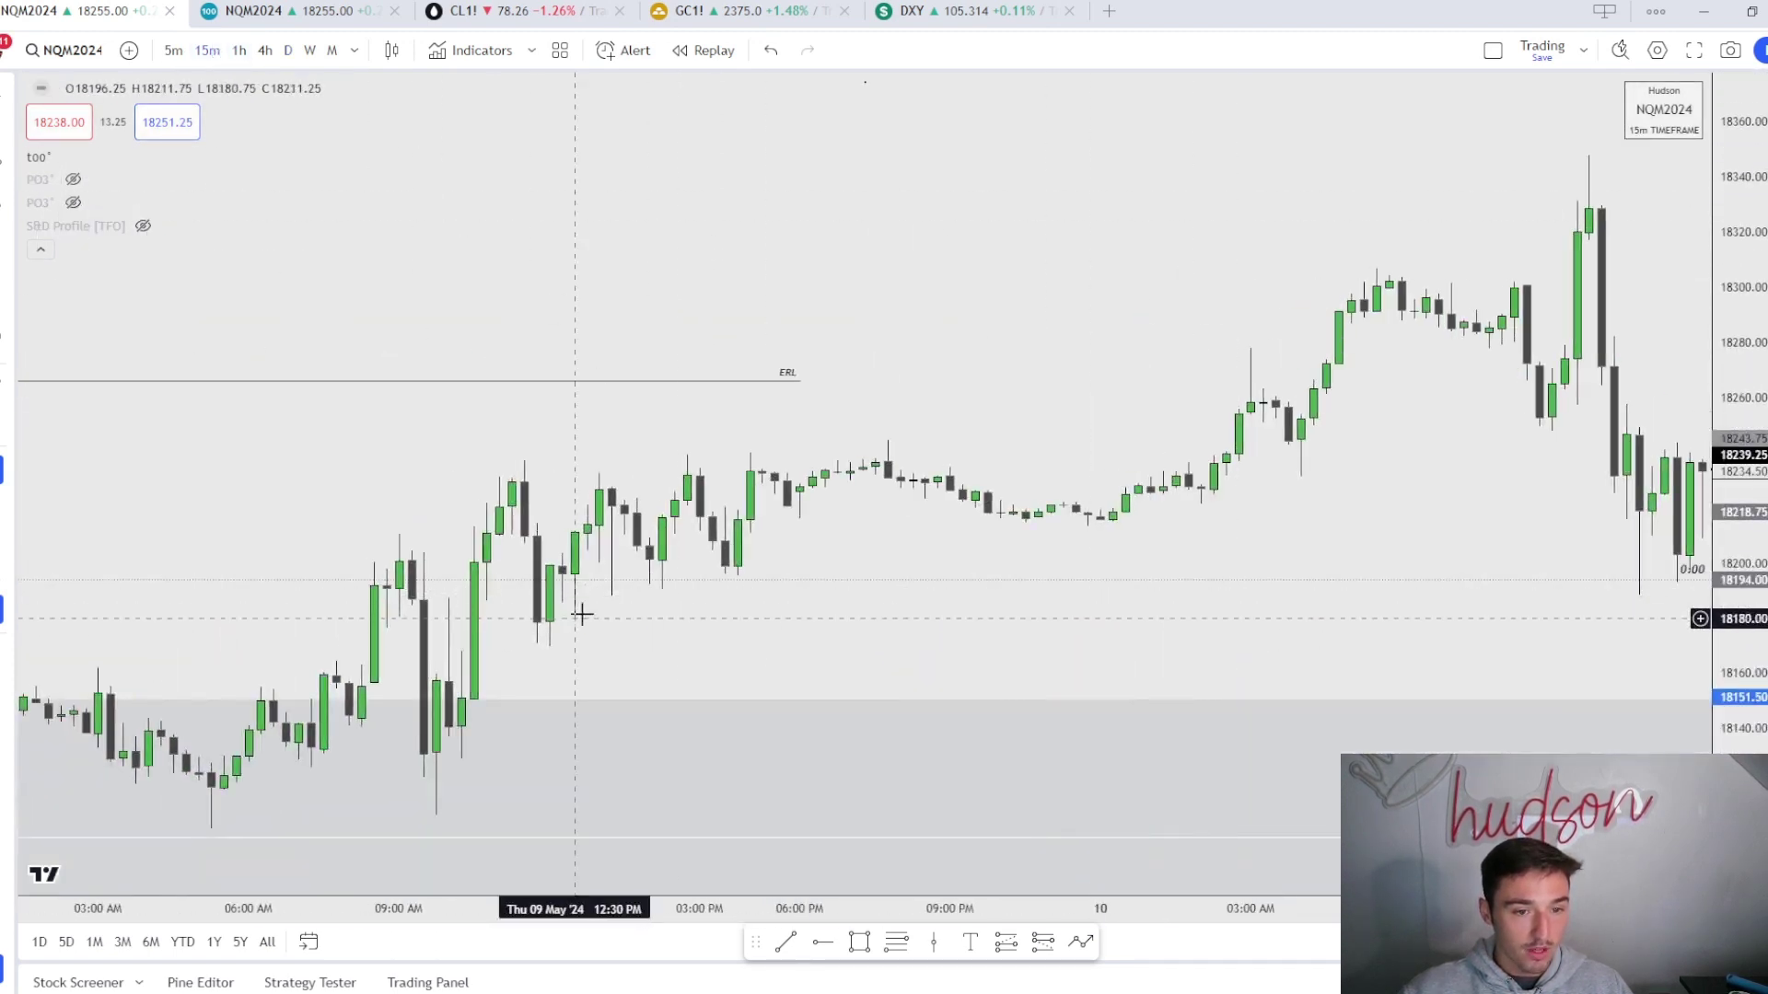
Draw a Fibonacci range from the 8 May swing low to the 10:30 AM high and apply the shaded premium/discount template
drag(582, 614, 1001, 594)
drag(899, 571, 1201, 553)
drag(543, 533, 1208, 511)
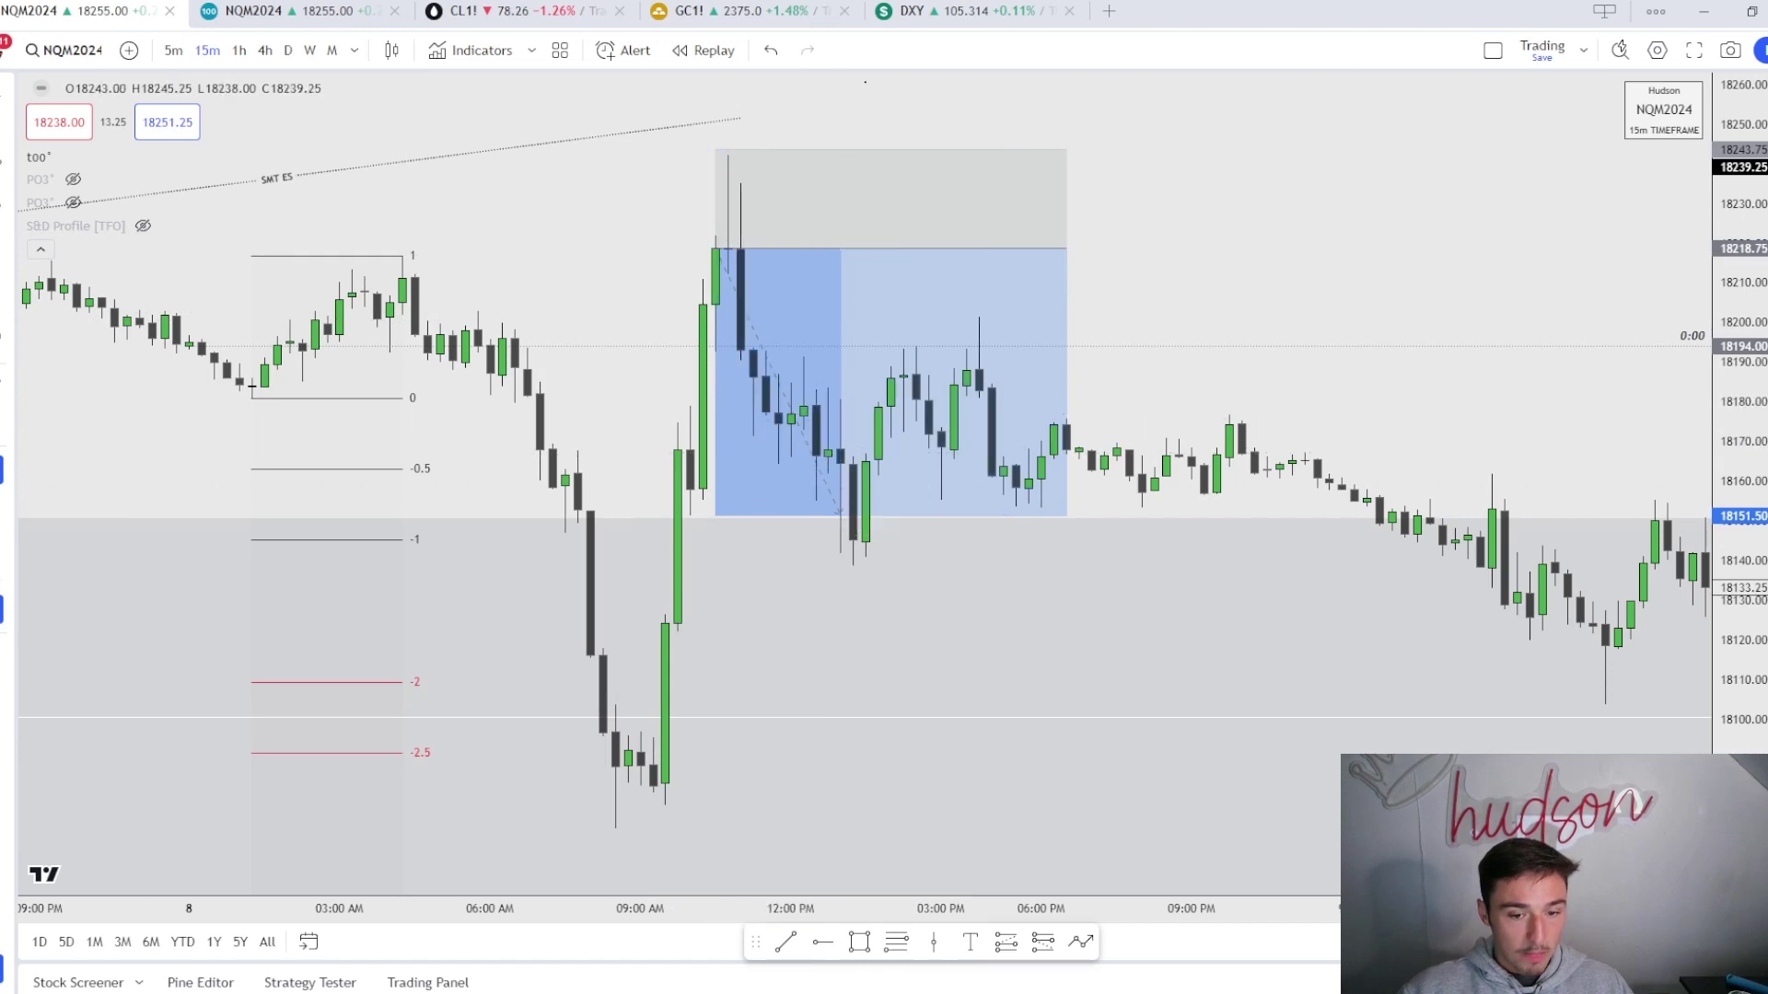
key(alt+f)
click(615, 828)
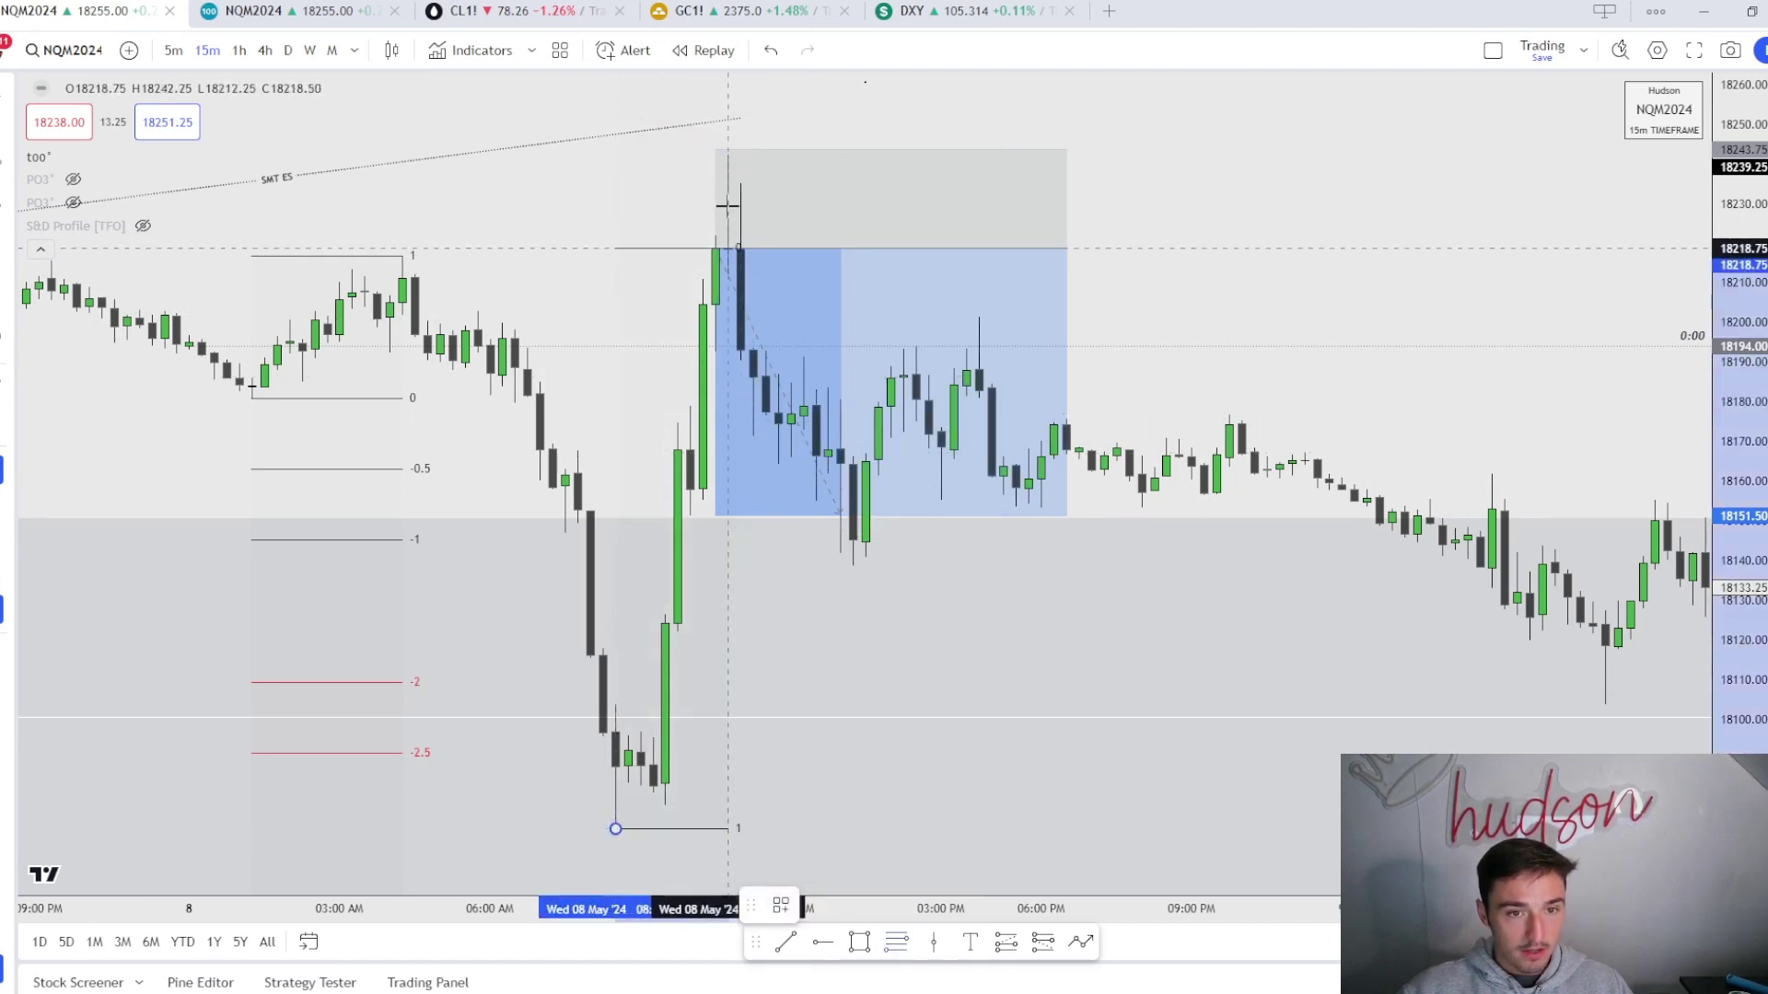
click(727, 154)
click(780, 905)
click(833, 911)
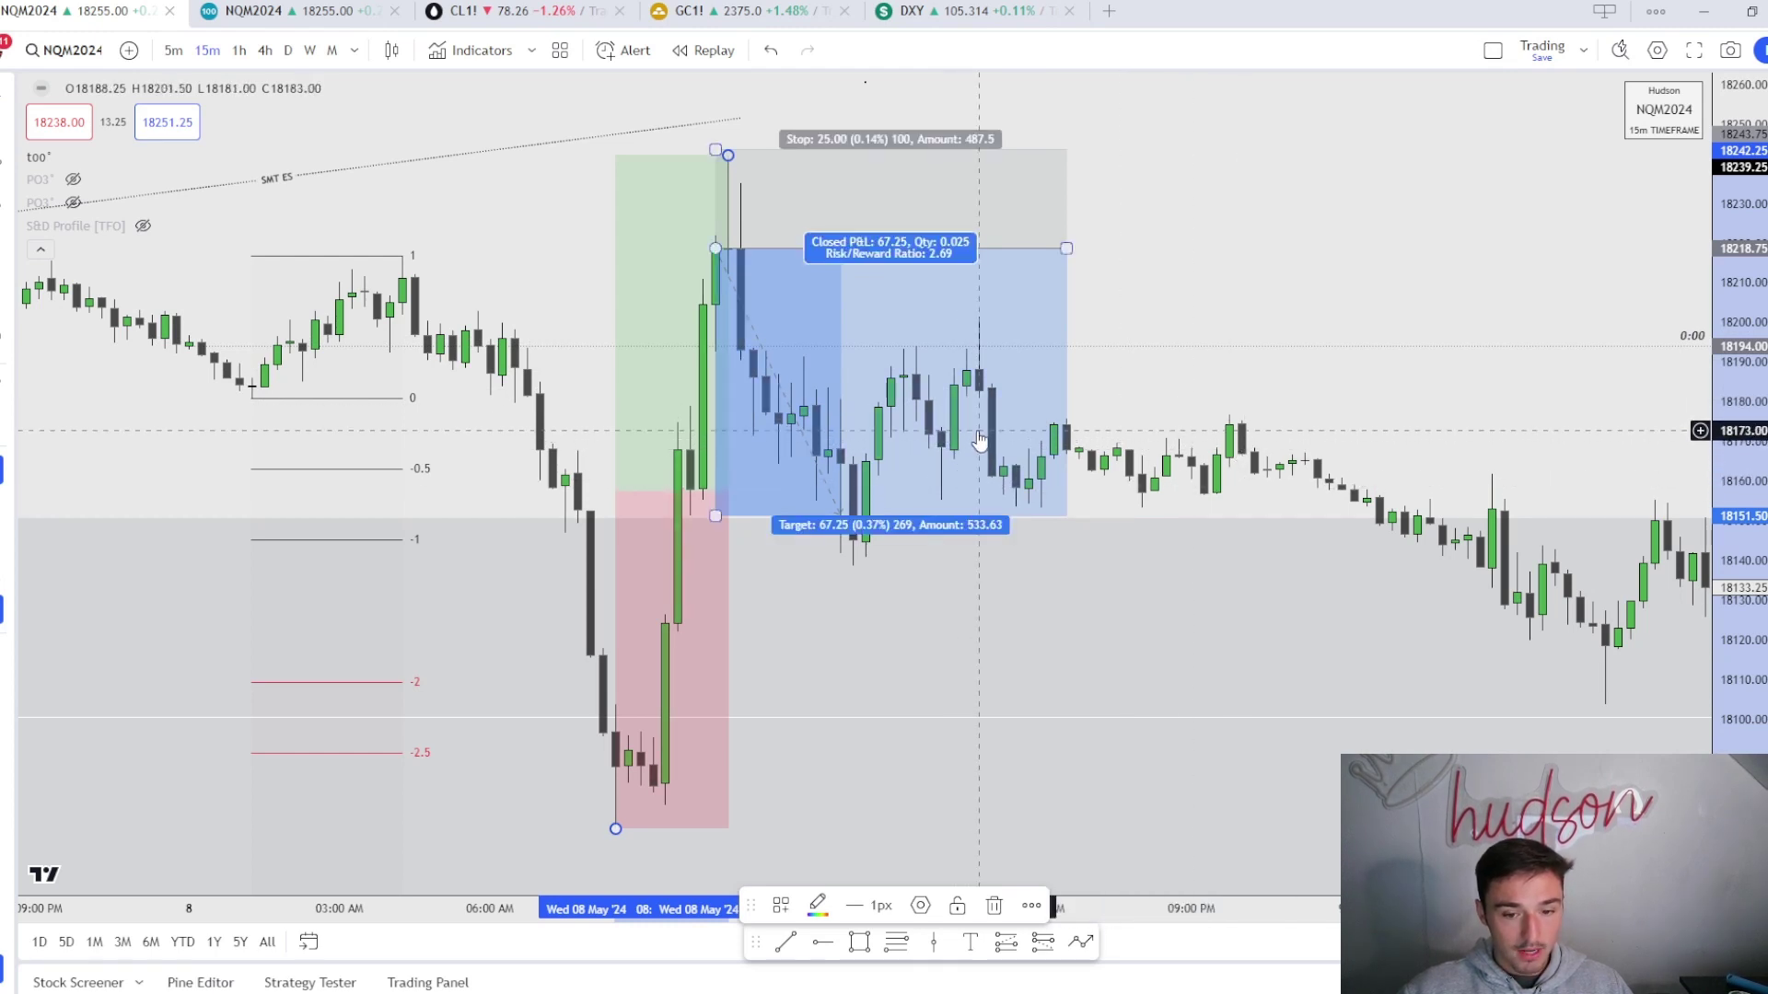
click(1262, 335)
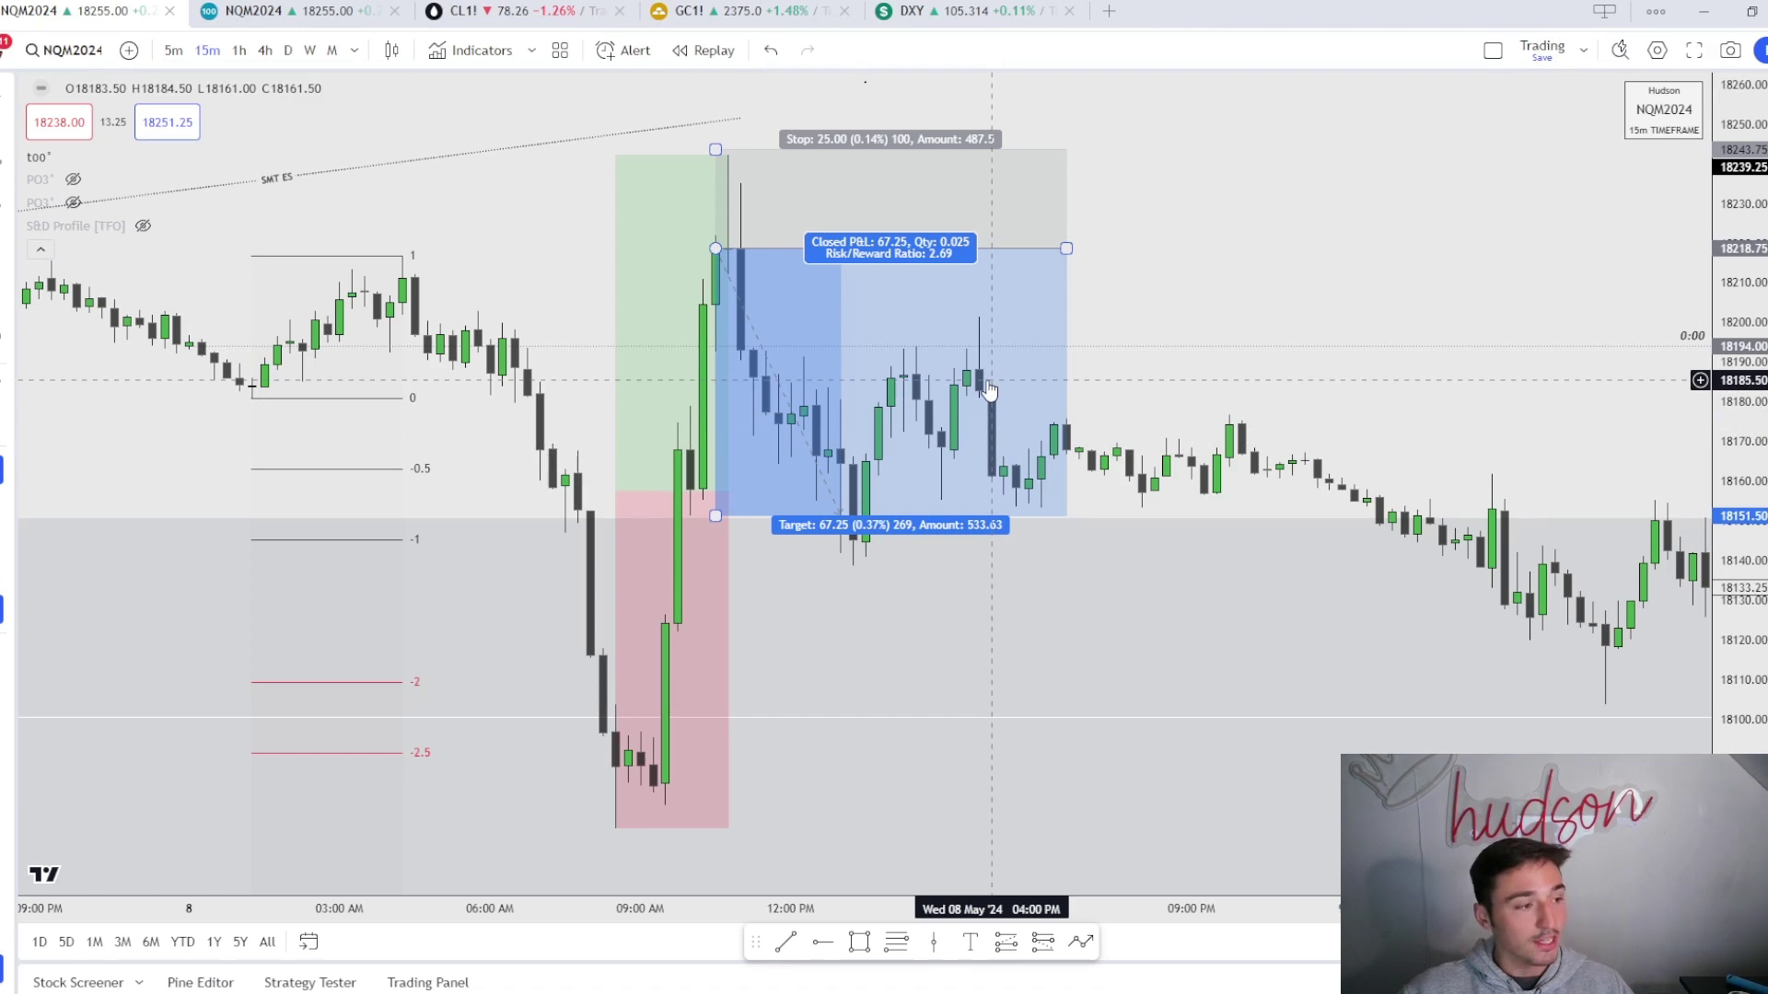
Delete the shaded premium/discount range from the 8 May session, keeping the short position
scroll(967, 631, down, 3)
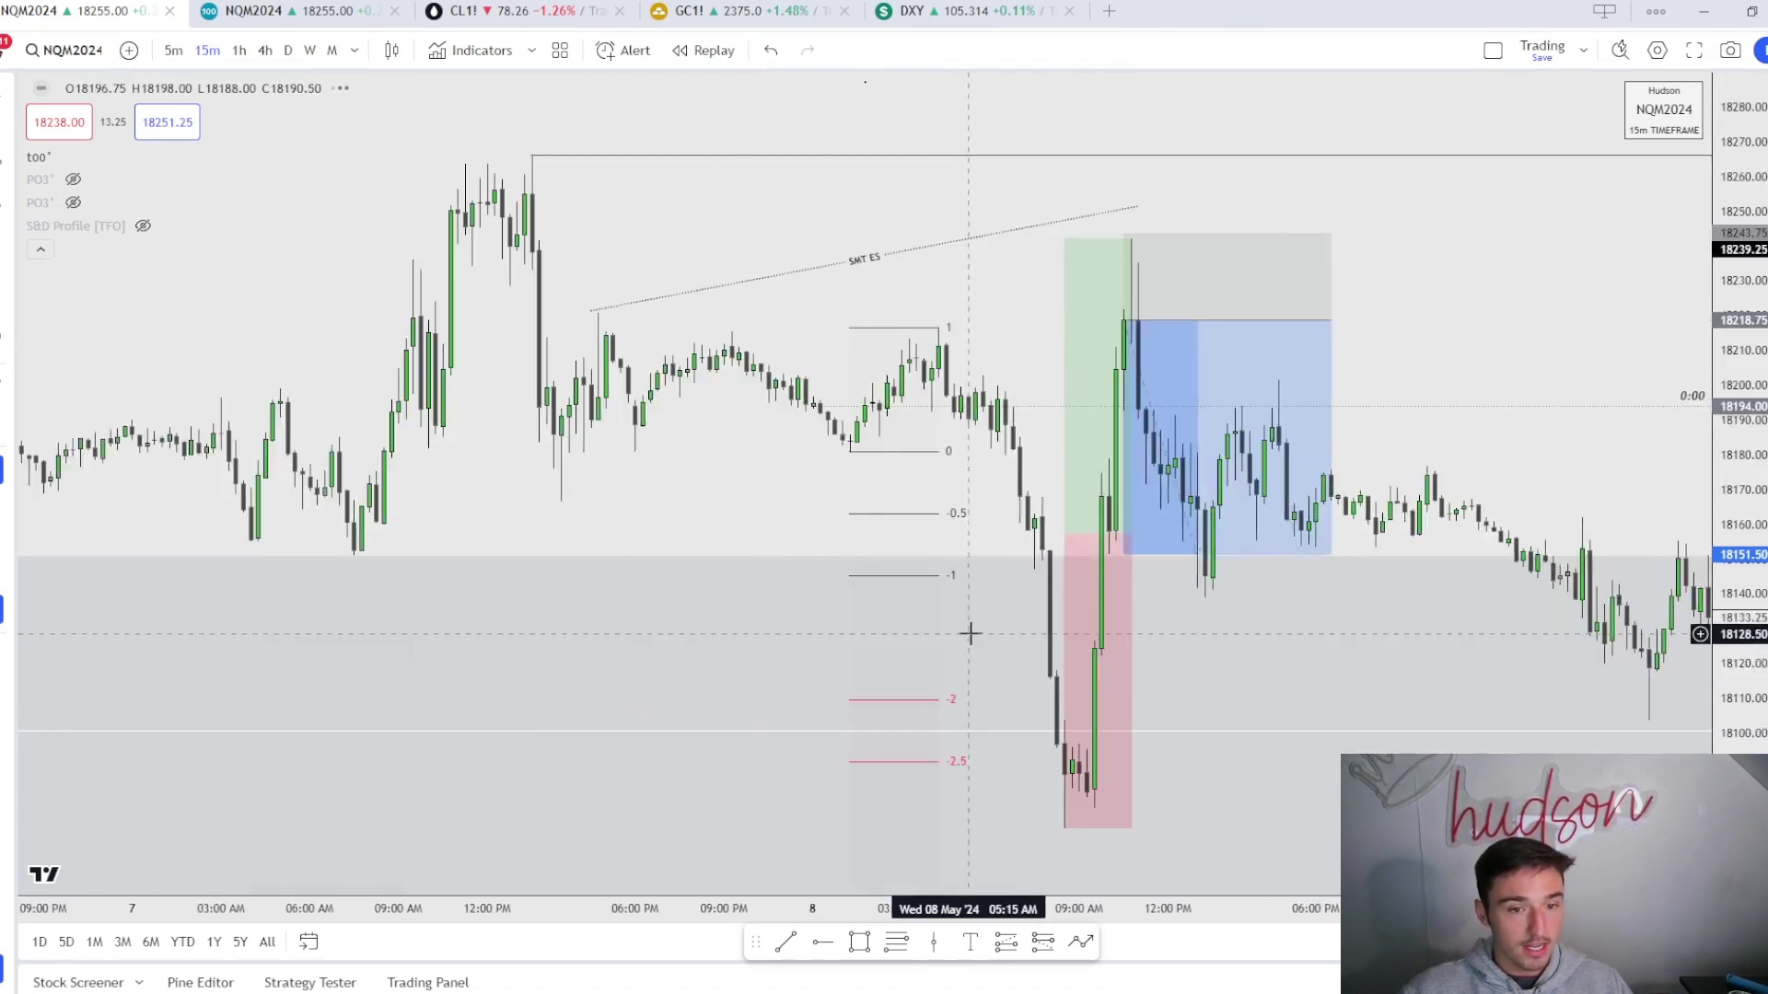
scroll(970, 640, up, 1)
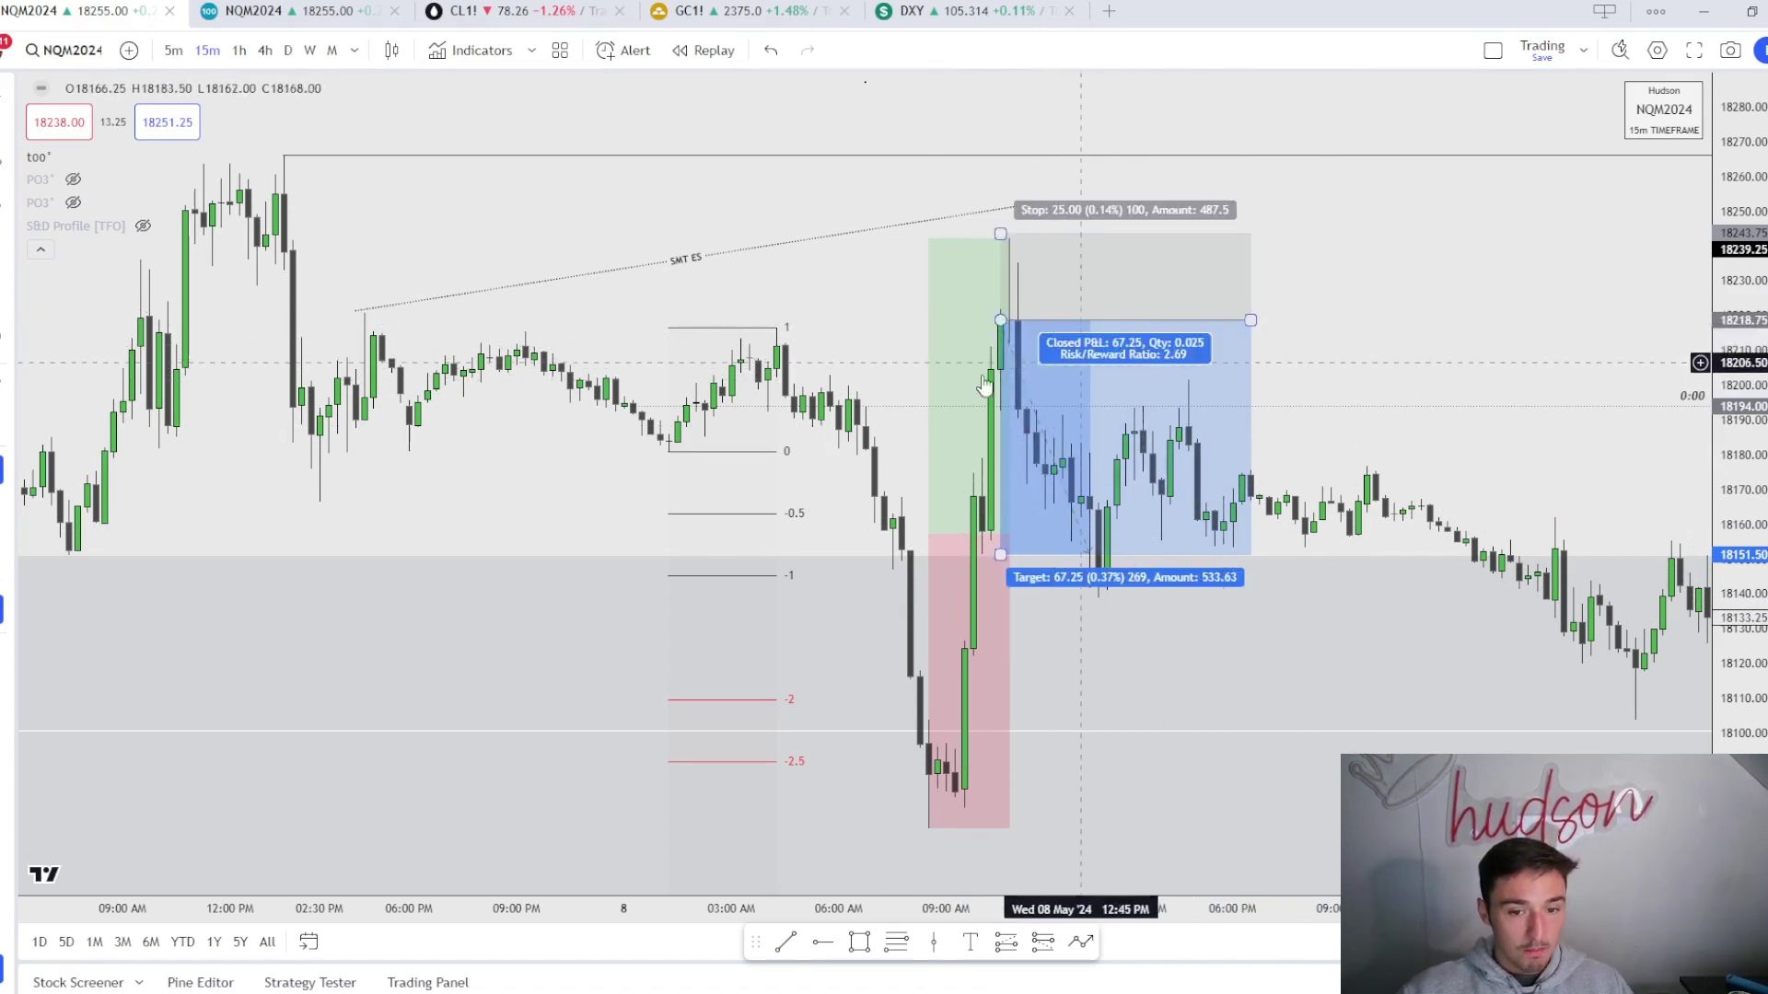
click(946, 533)
key(Delete)
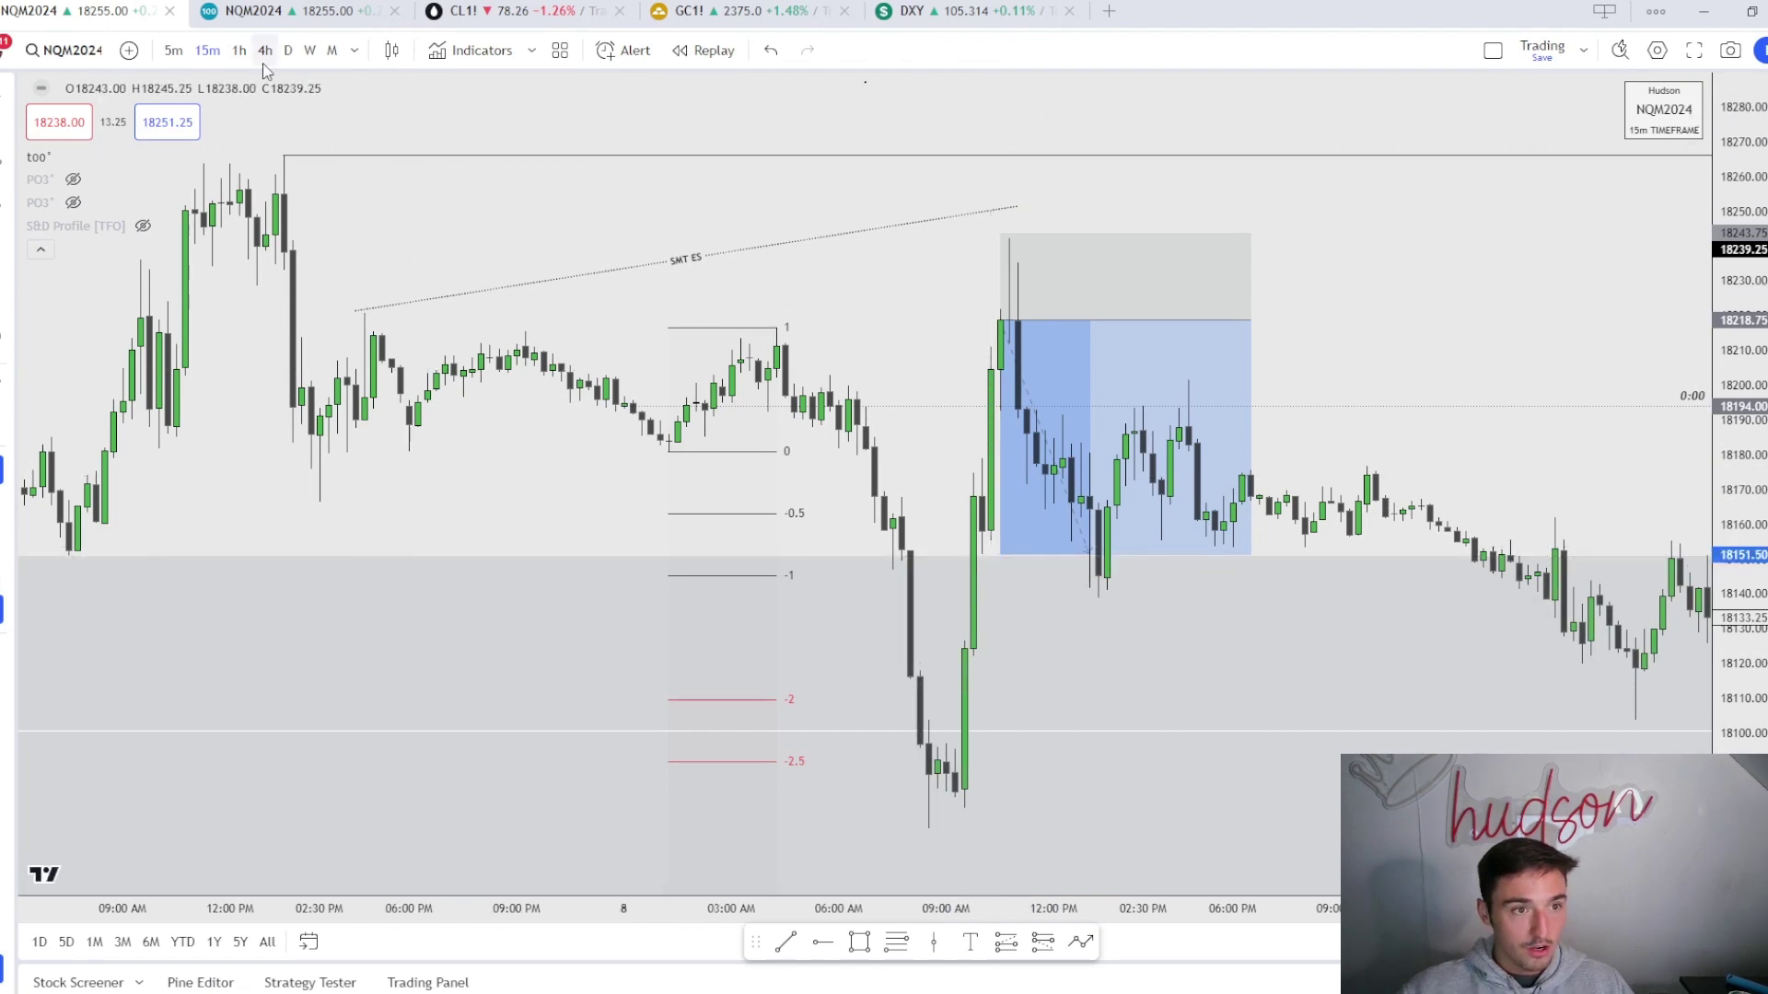
Switch to the daily timeframe, reset the chart view and remove all drawings from the chart
click(285, 51)
right_click(1149, 428)
click(1223, 448)
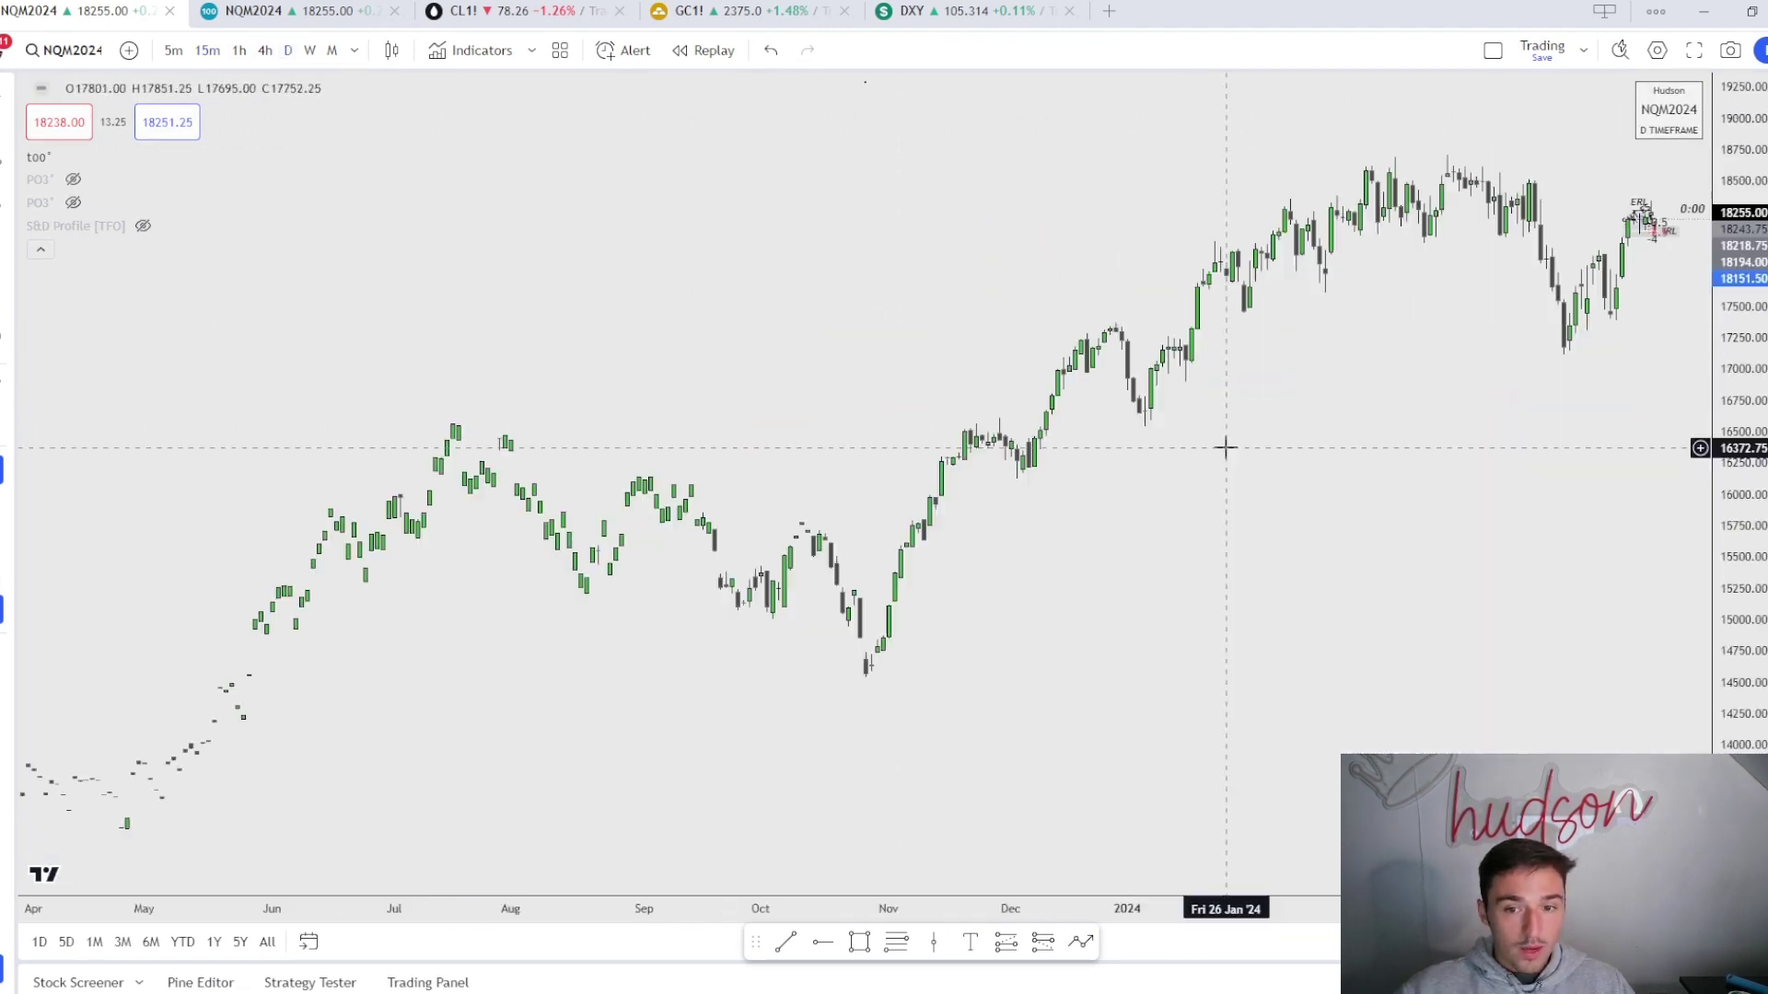
scroll(1389, 565, up, 10)
right_click(1399, 525)
click(1493, 865)
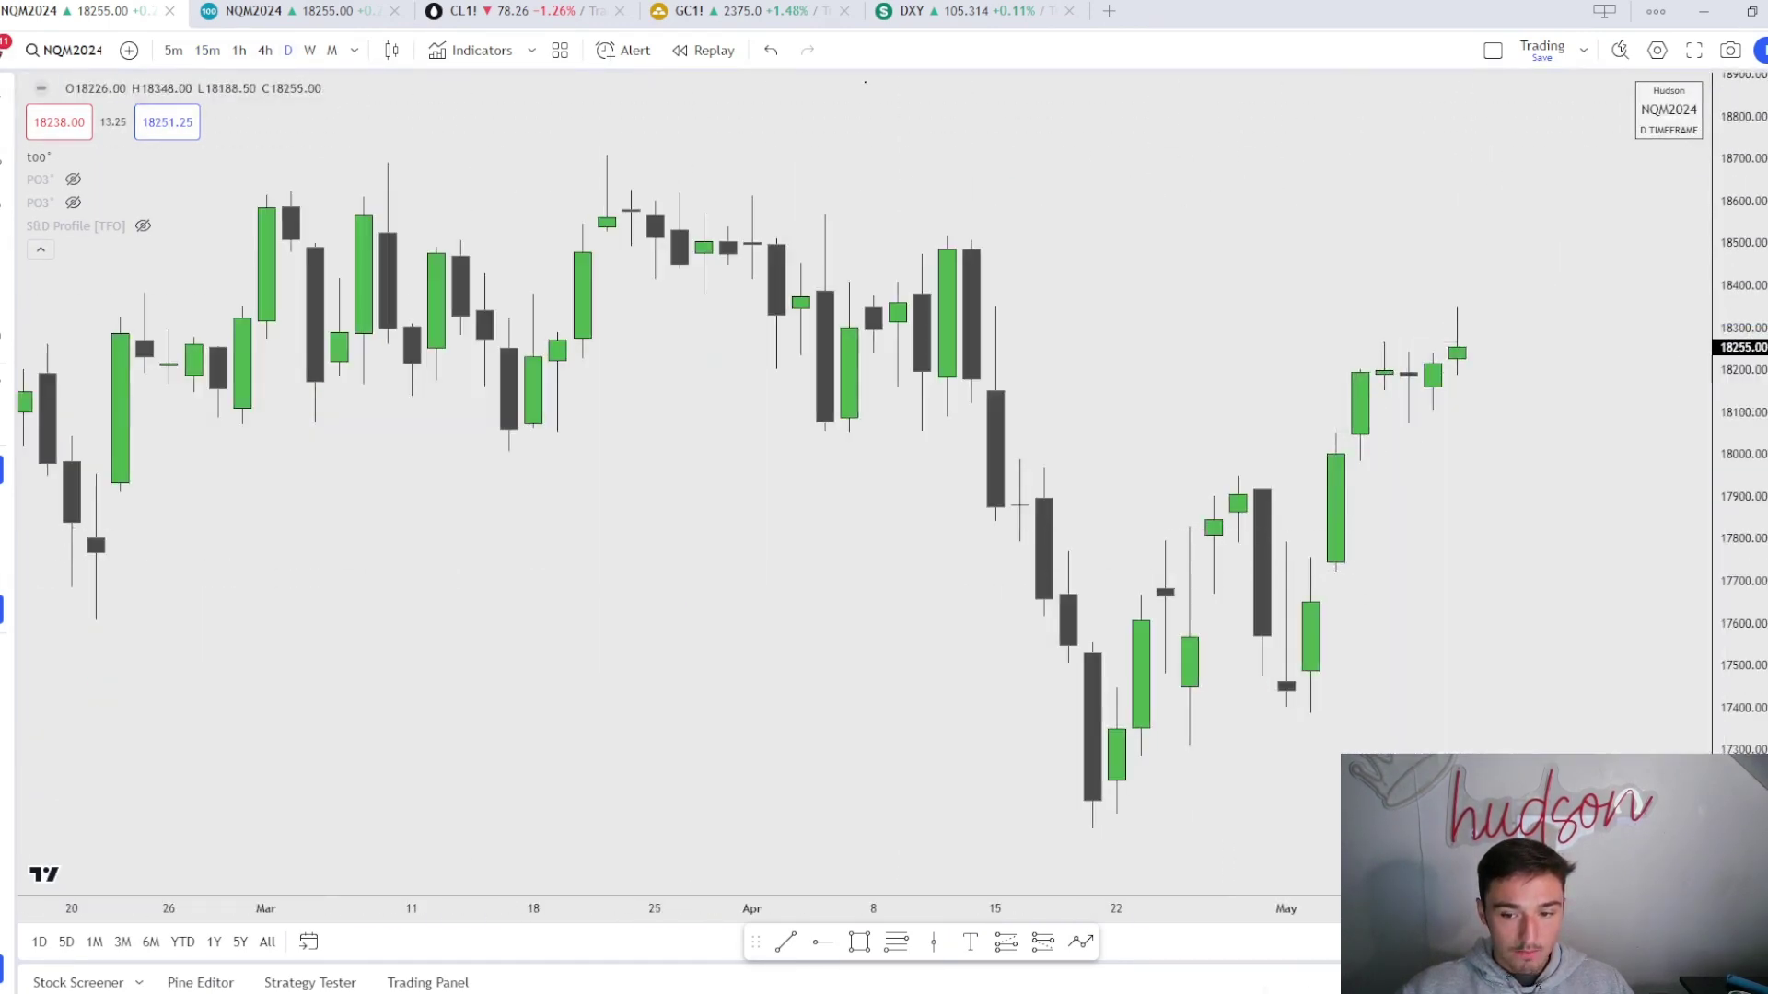
Draw a level trend line from the 7 May daily high at 18266.25 to the 10 May candle with the H/L template
scroll(1287, 622, up, 5)
click(785, 941)
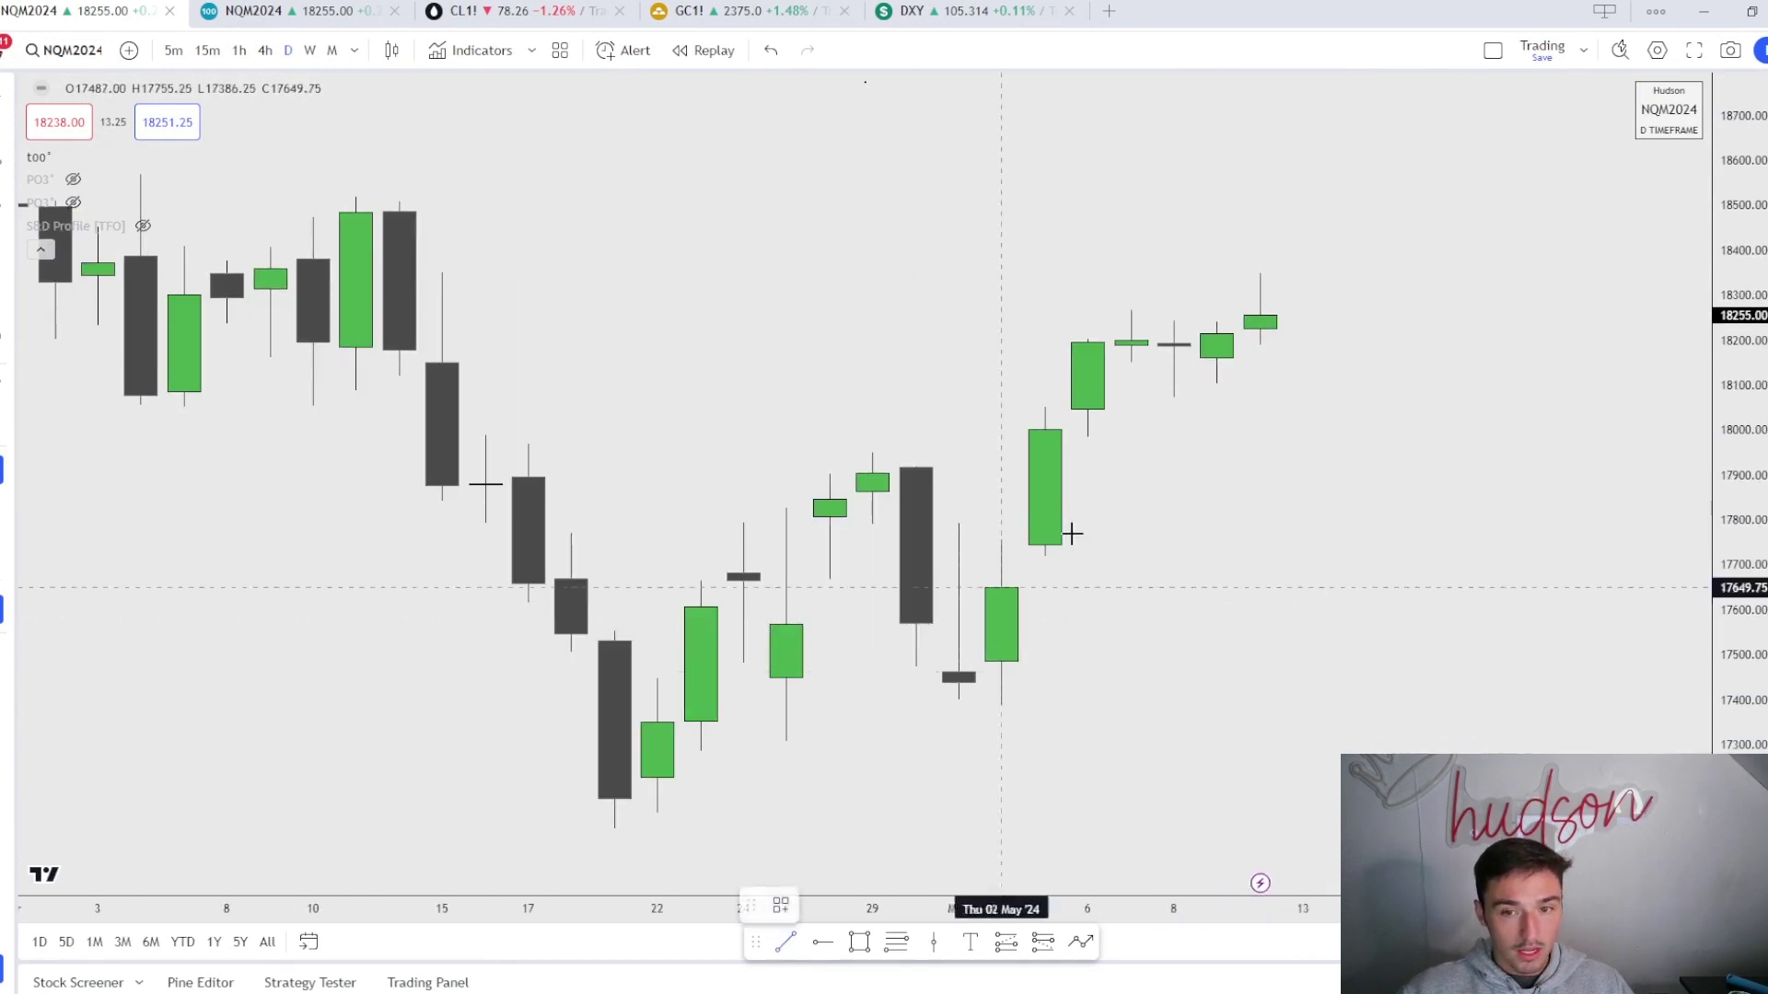
click(1131, 310)
click(1260, 310)
click(781, 905)
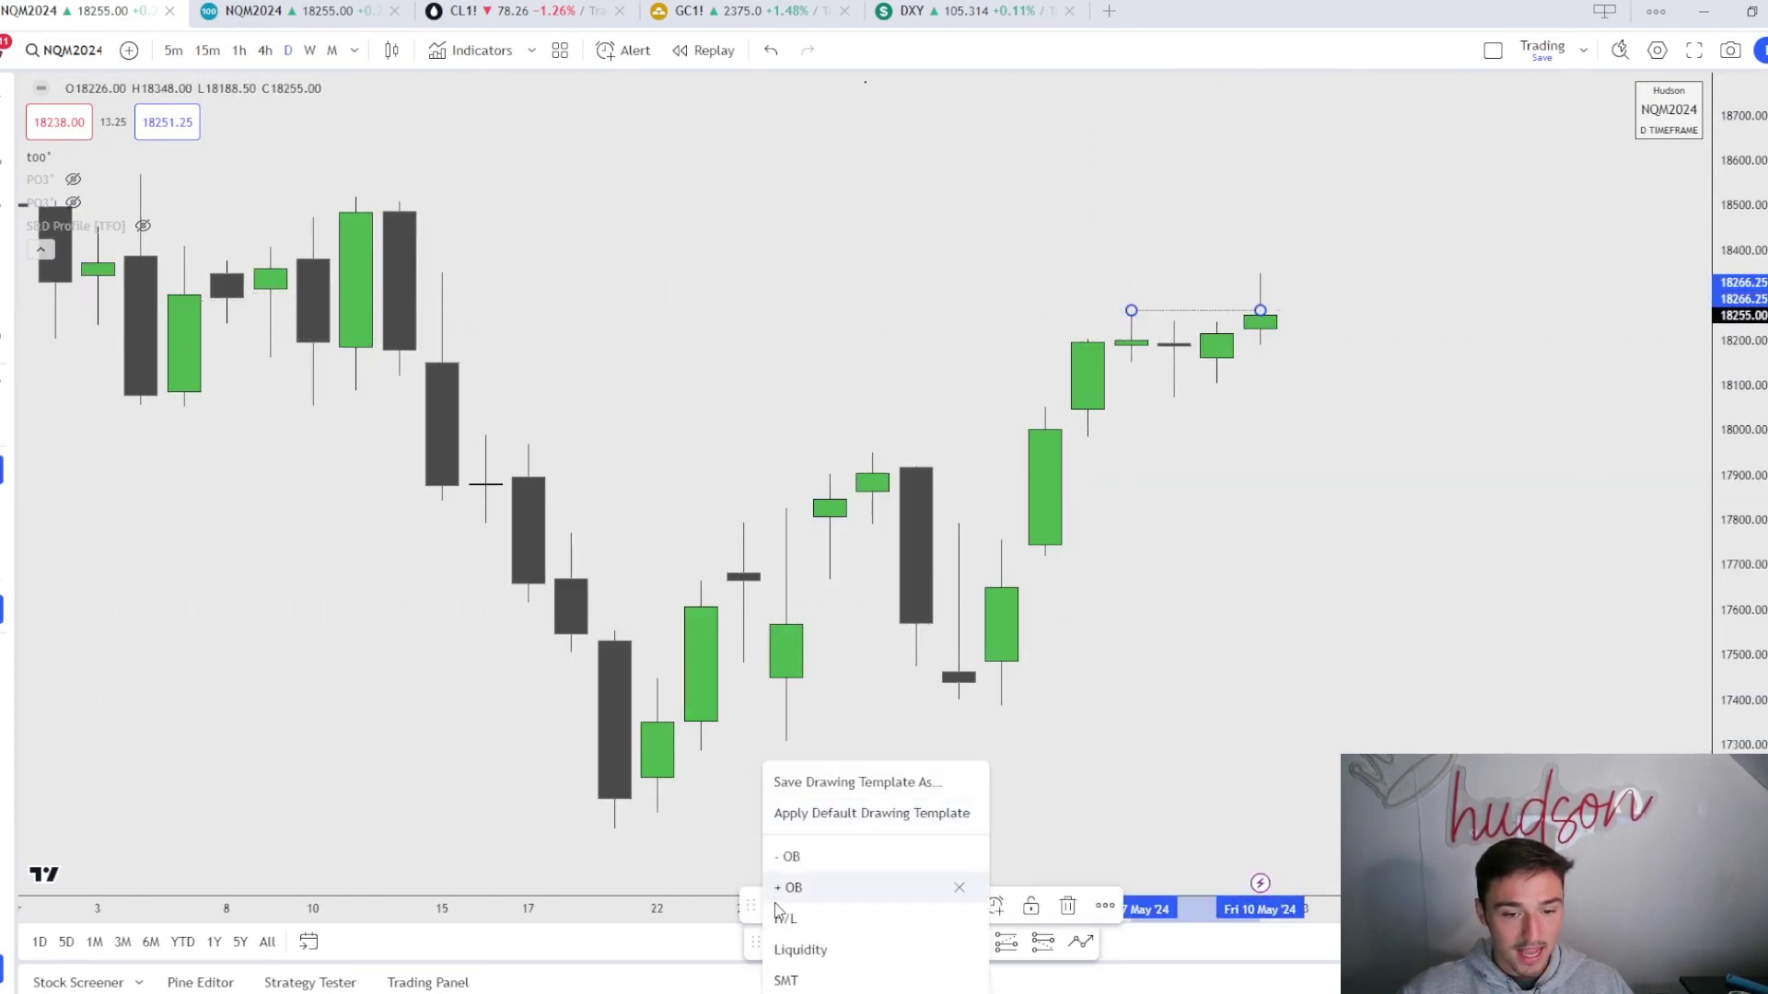
click(792, 916)
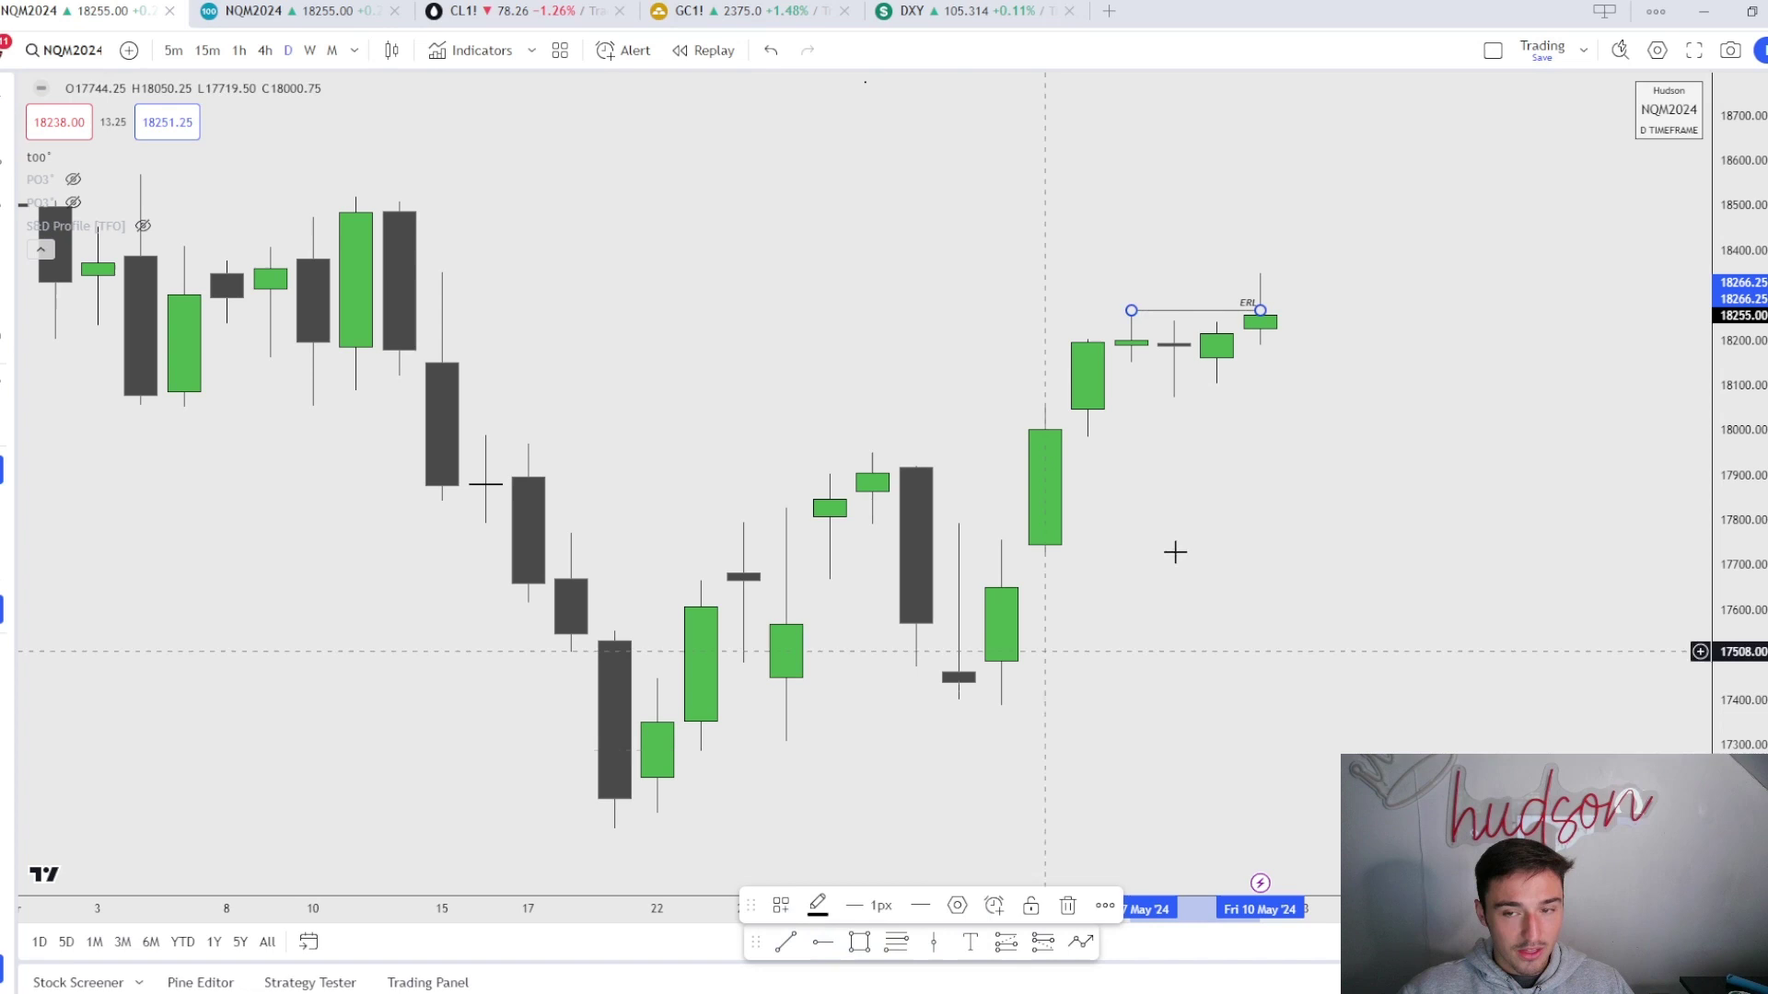
Compare the daily highs with ESM2024 in a side-by-side two-chart layout, then return to the single NQM2024 chart
click(1492, 50)
click(1516, 138)
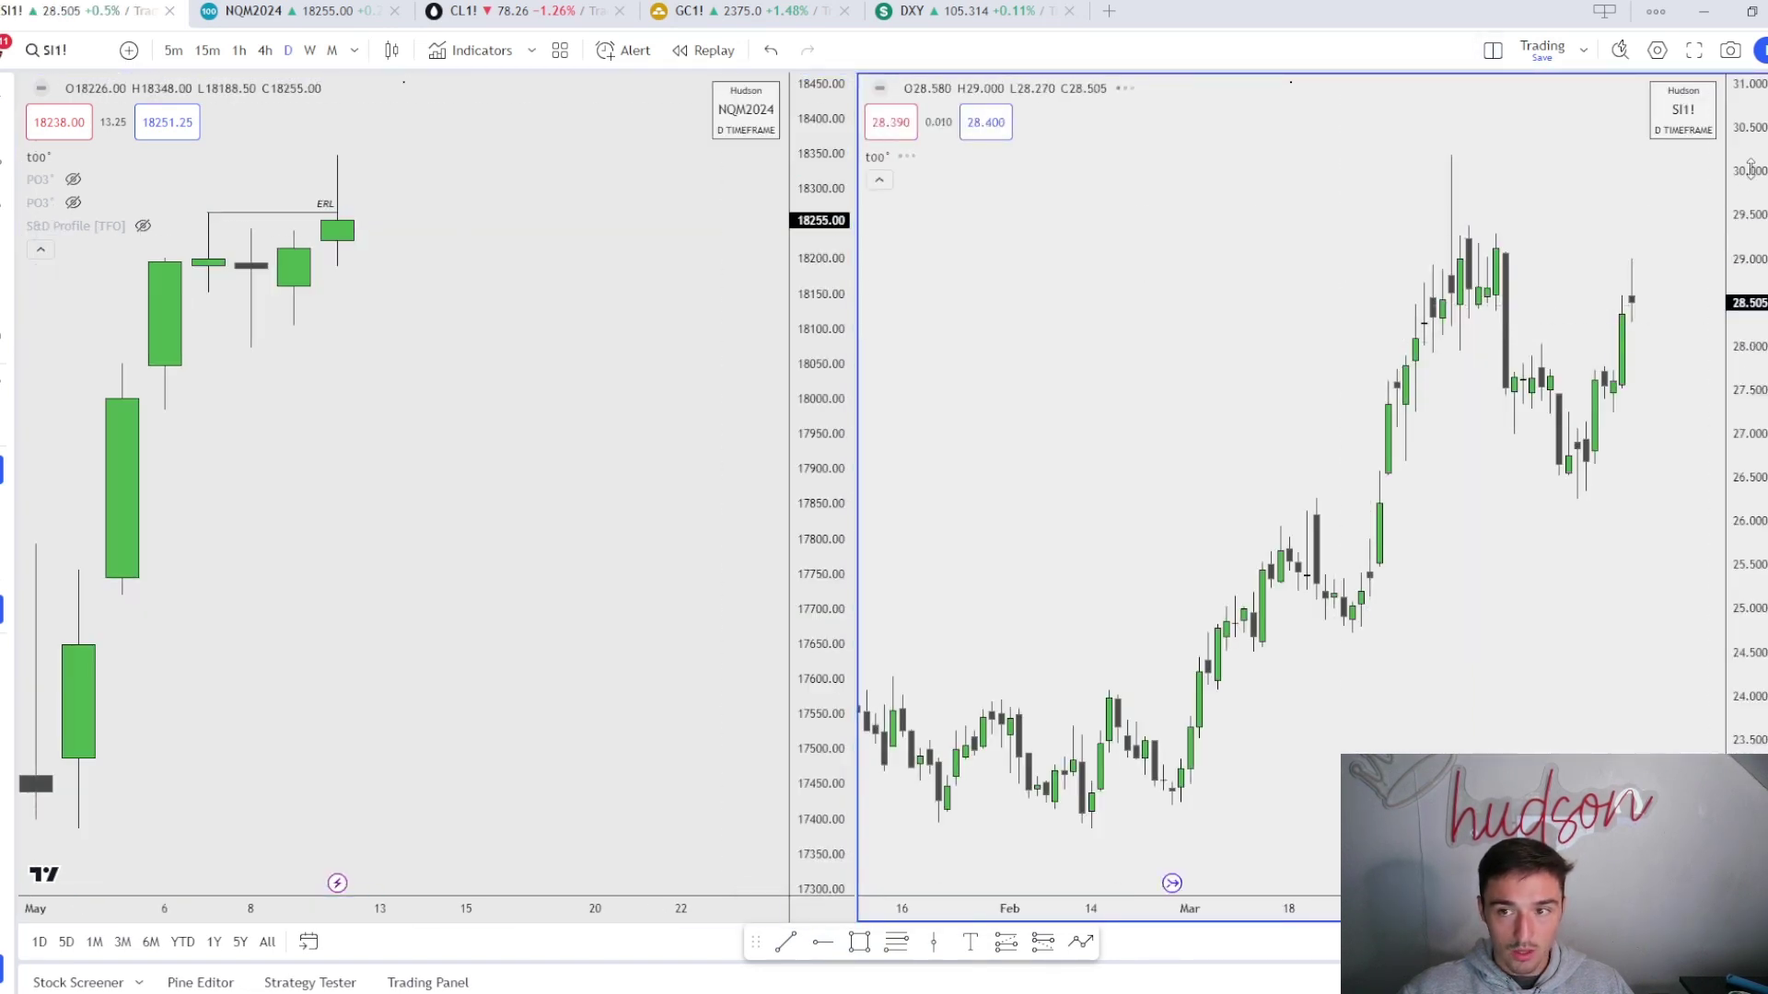
click(1764, 92)
click(1622, 198)
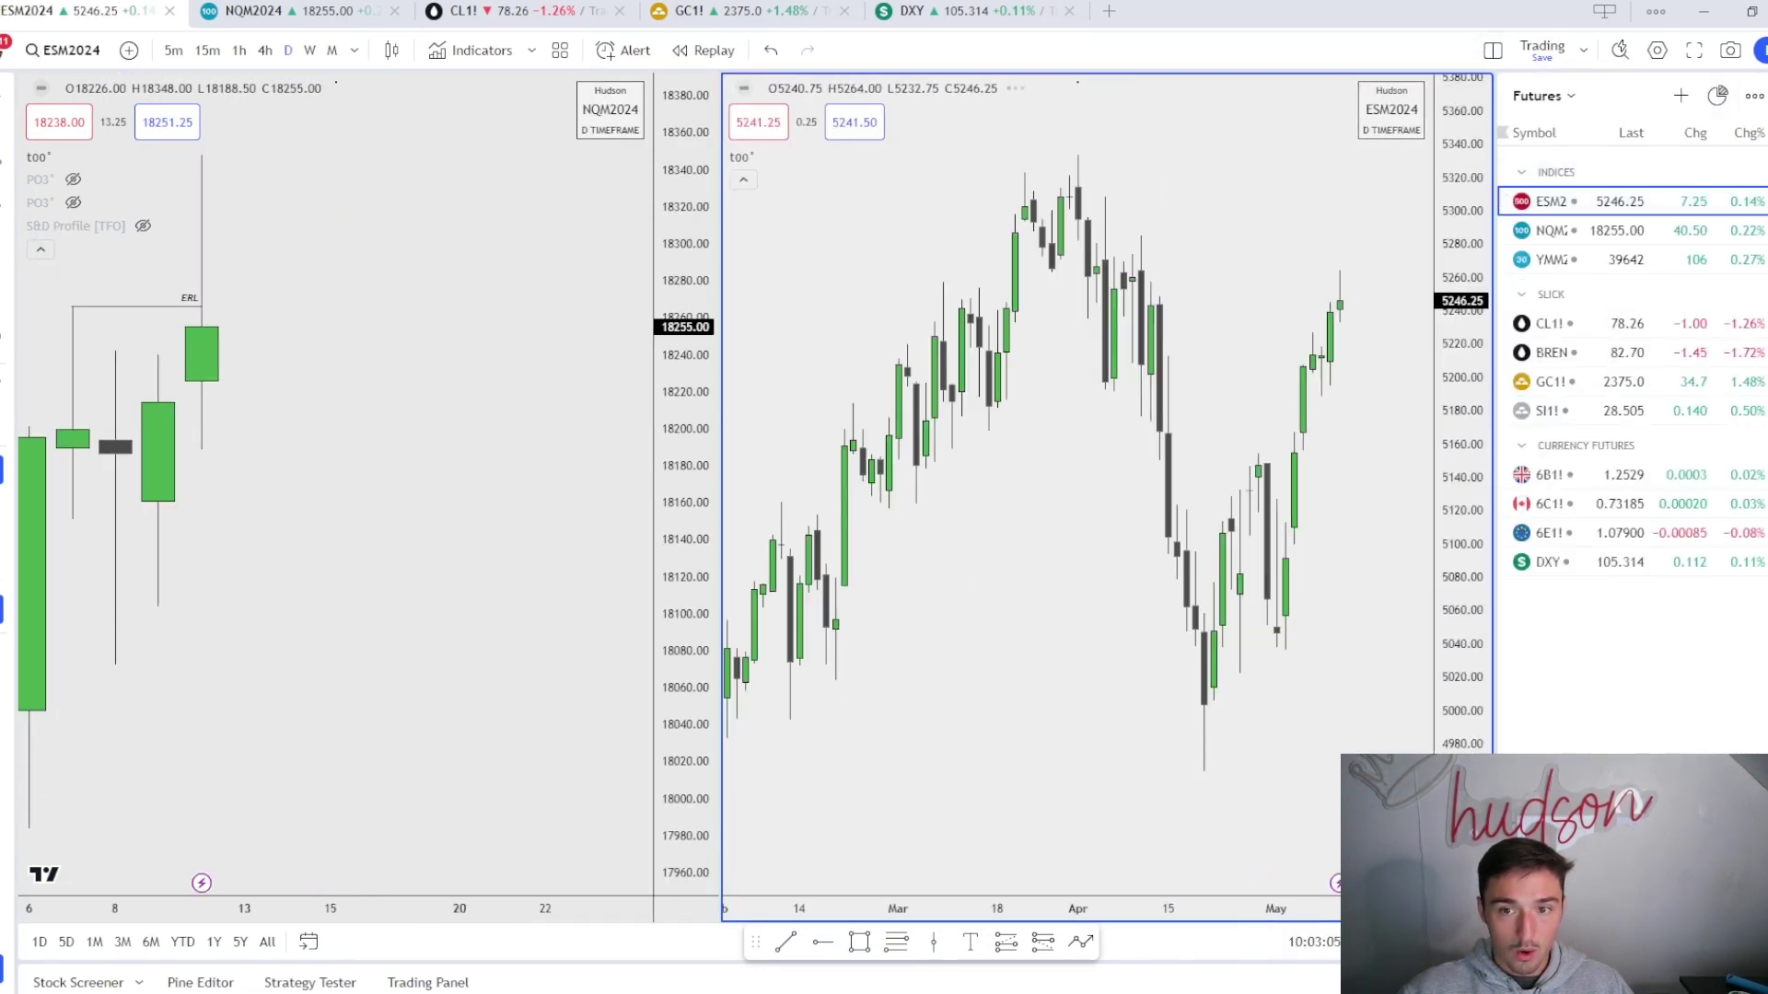
click(1764, 92)
scroll(1542, 502, up, 3)
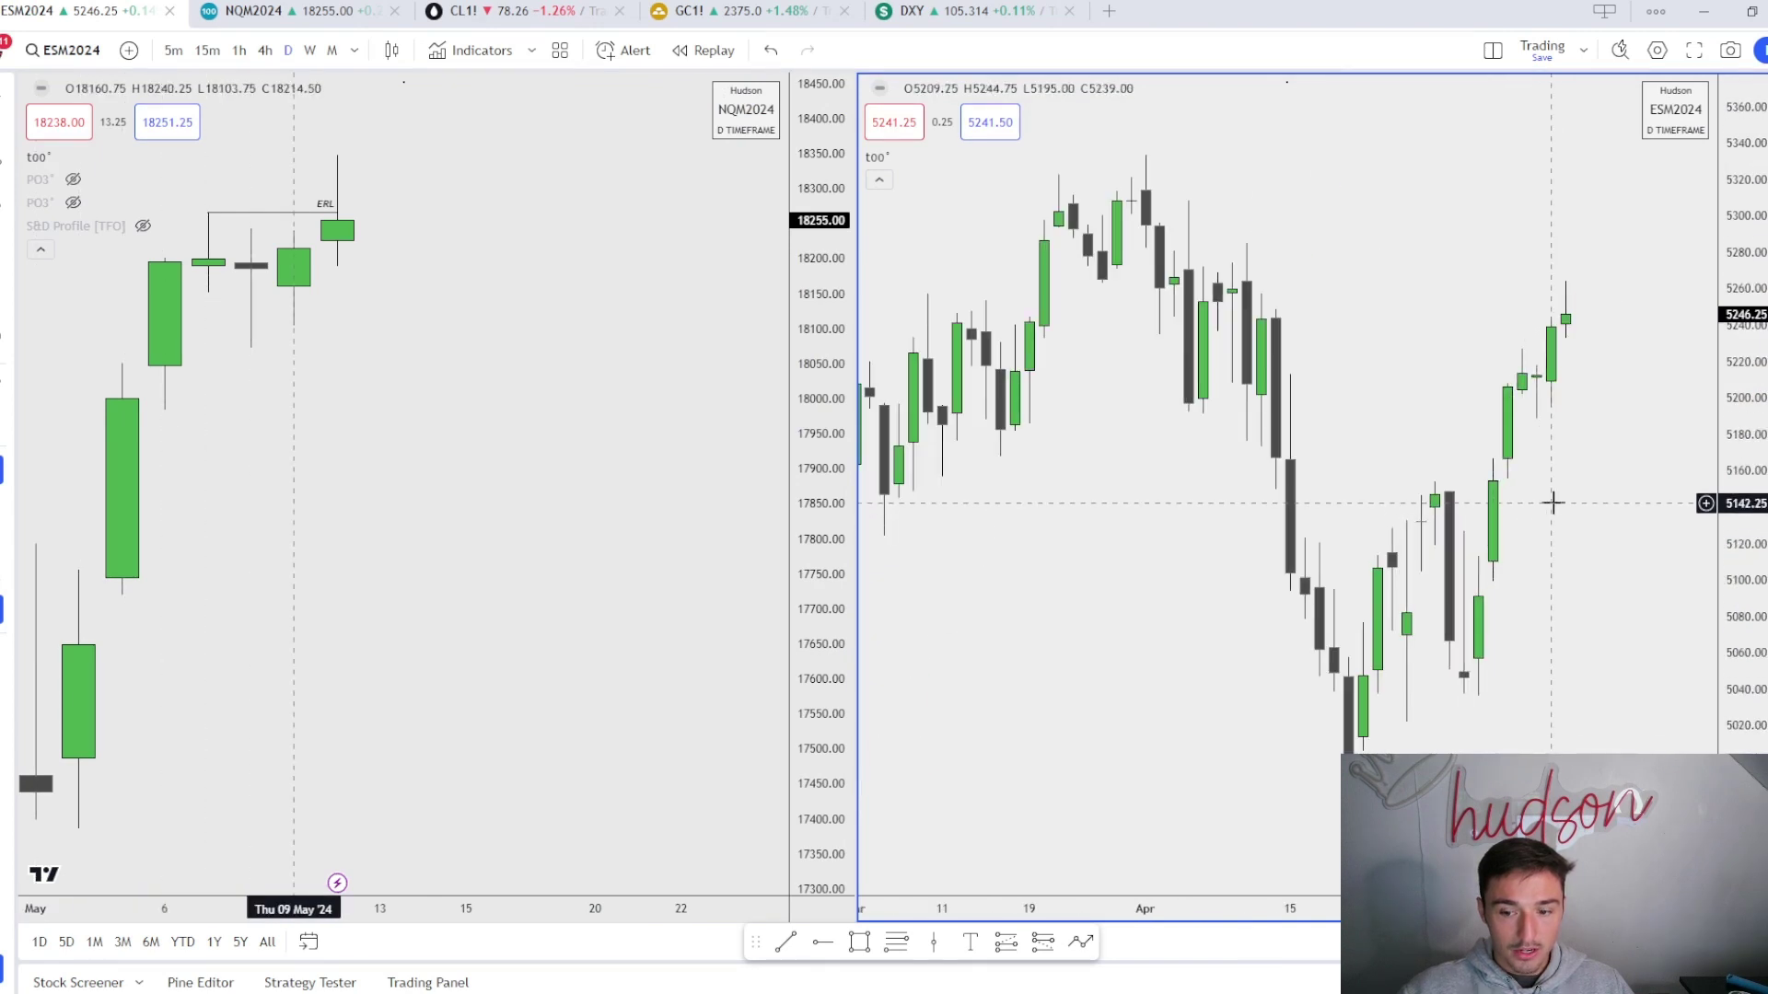
click(1492, 50)
click(1514, 89)
scroll(1298, 445, up, 5)
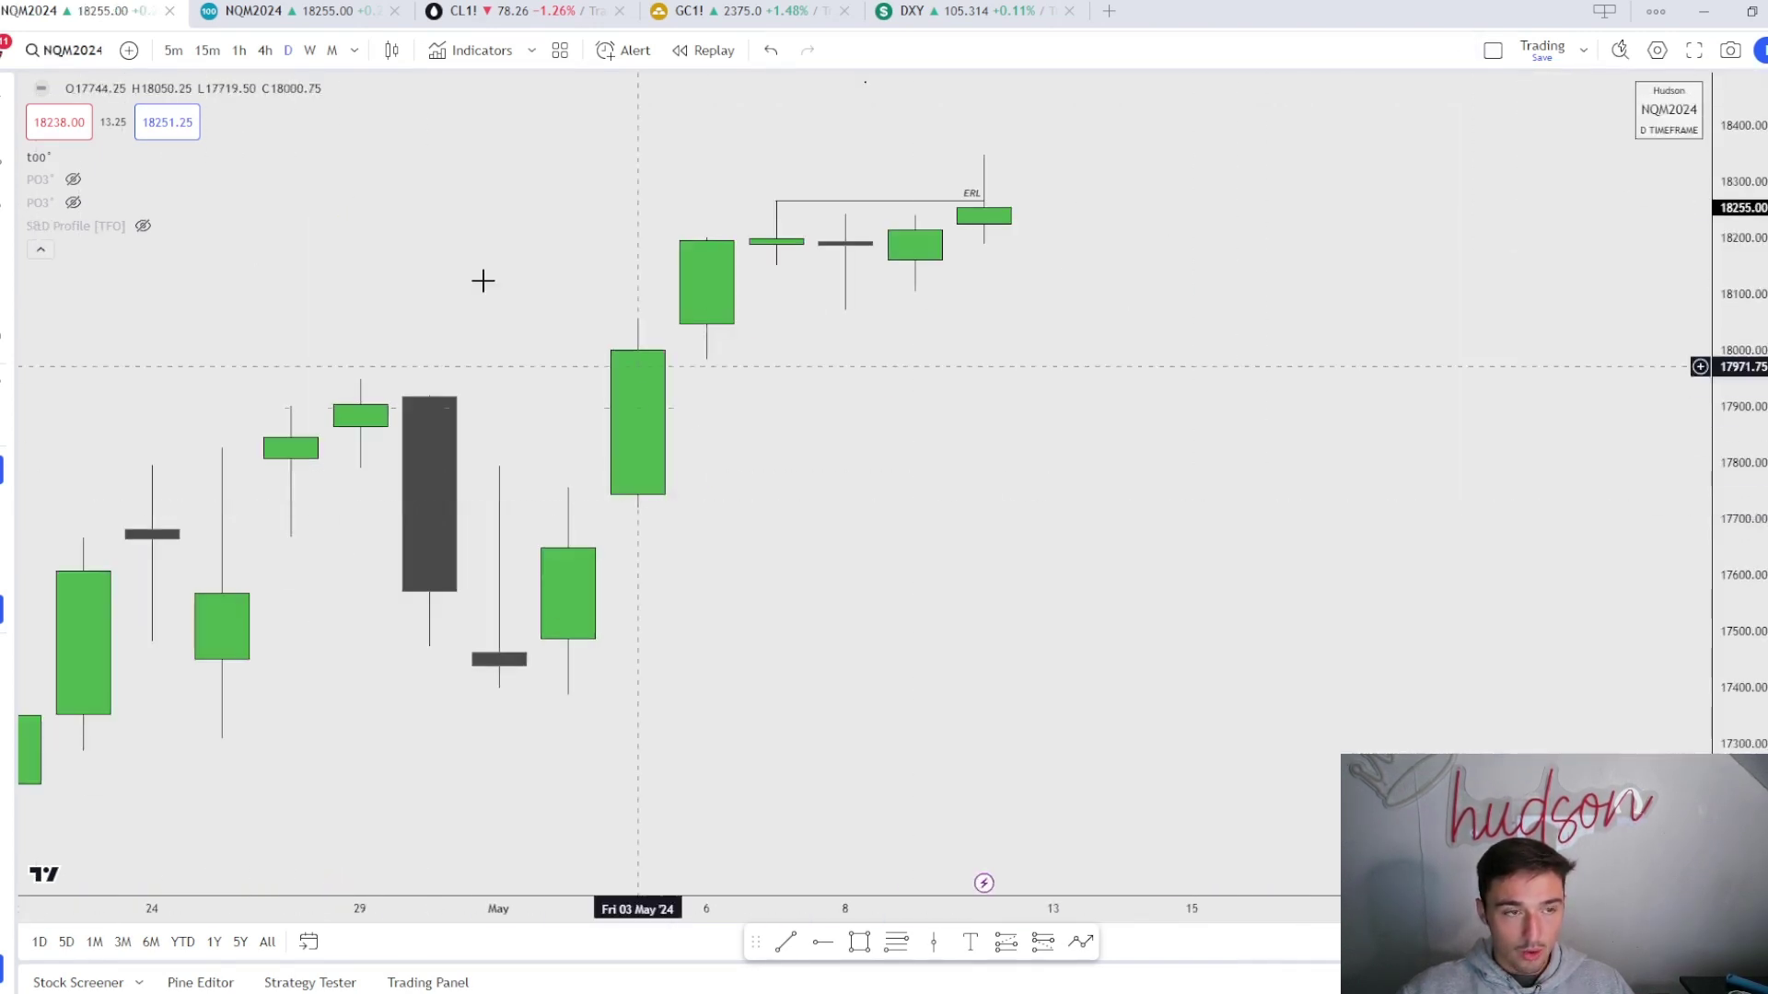
On the 15-minute timeframe, mark the 9 May midnight open at 18159.25 with a horizontal ray using the 0:00 template
click(207, 49)
right_click(1027, 313)
click(1142, 333)
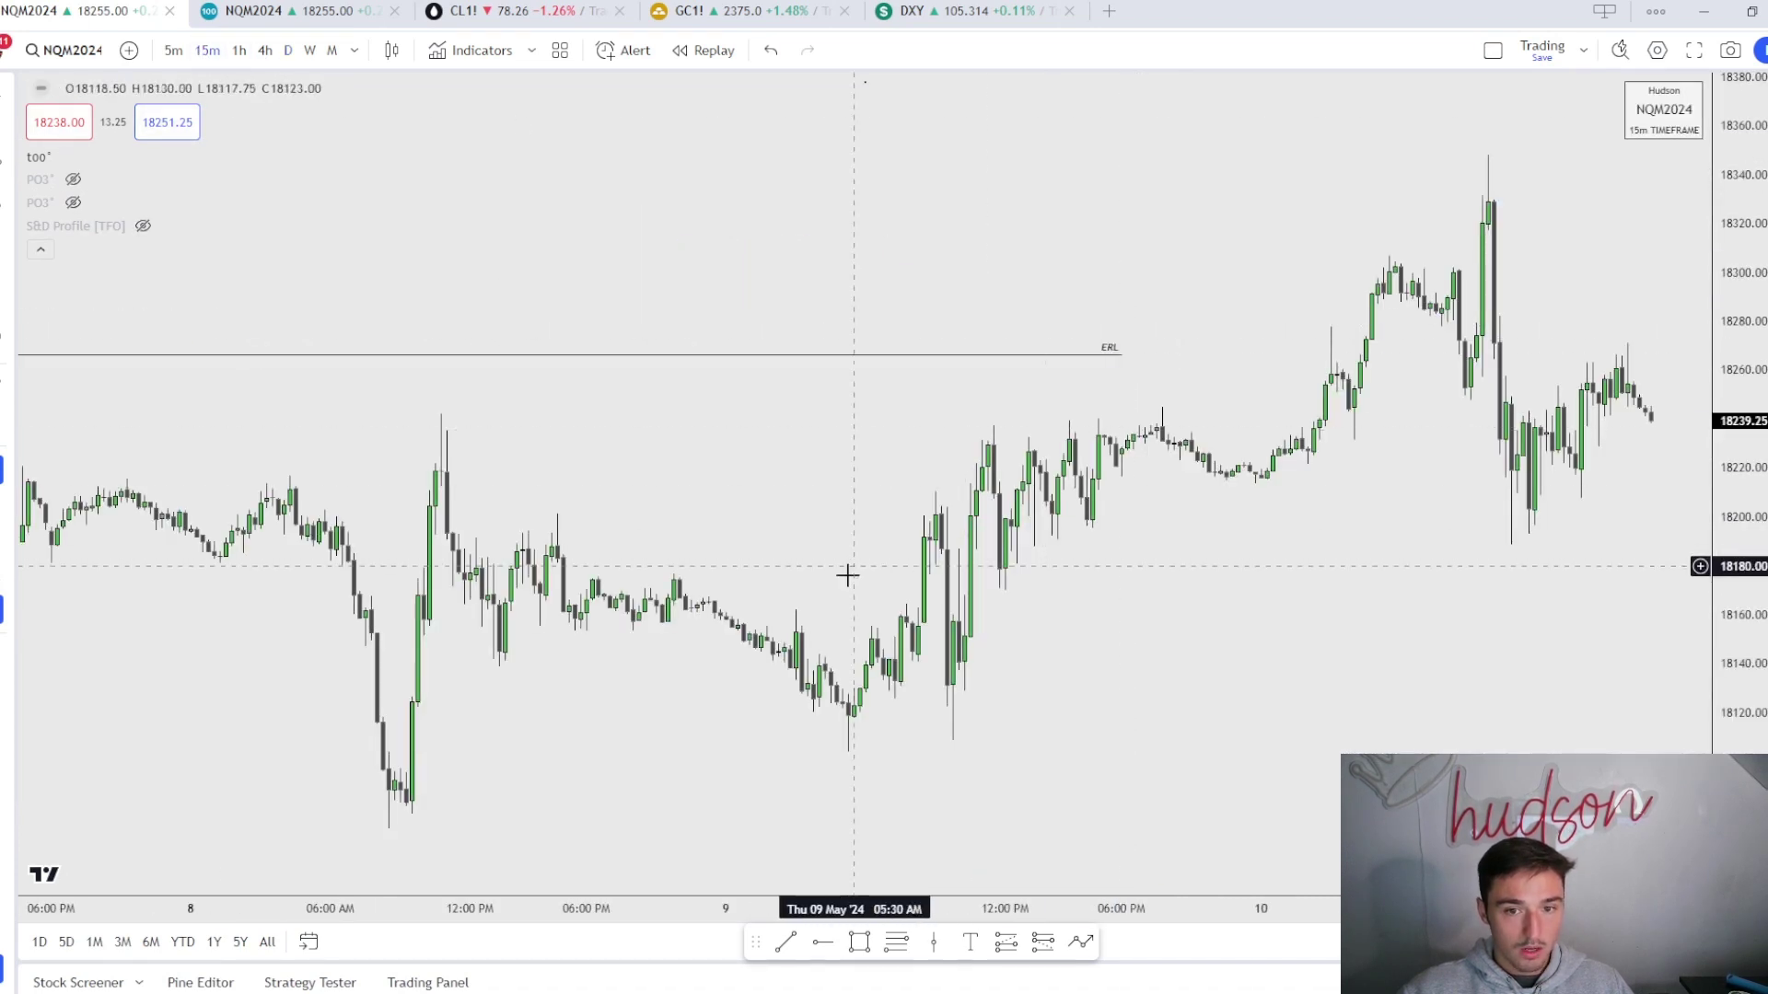
drag(810, 575, 1193, 635)
scroll(991, 654, up, 3)
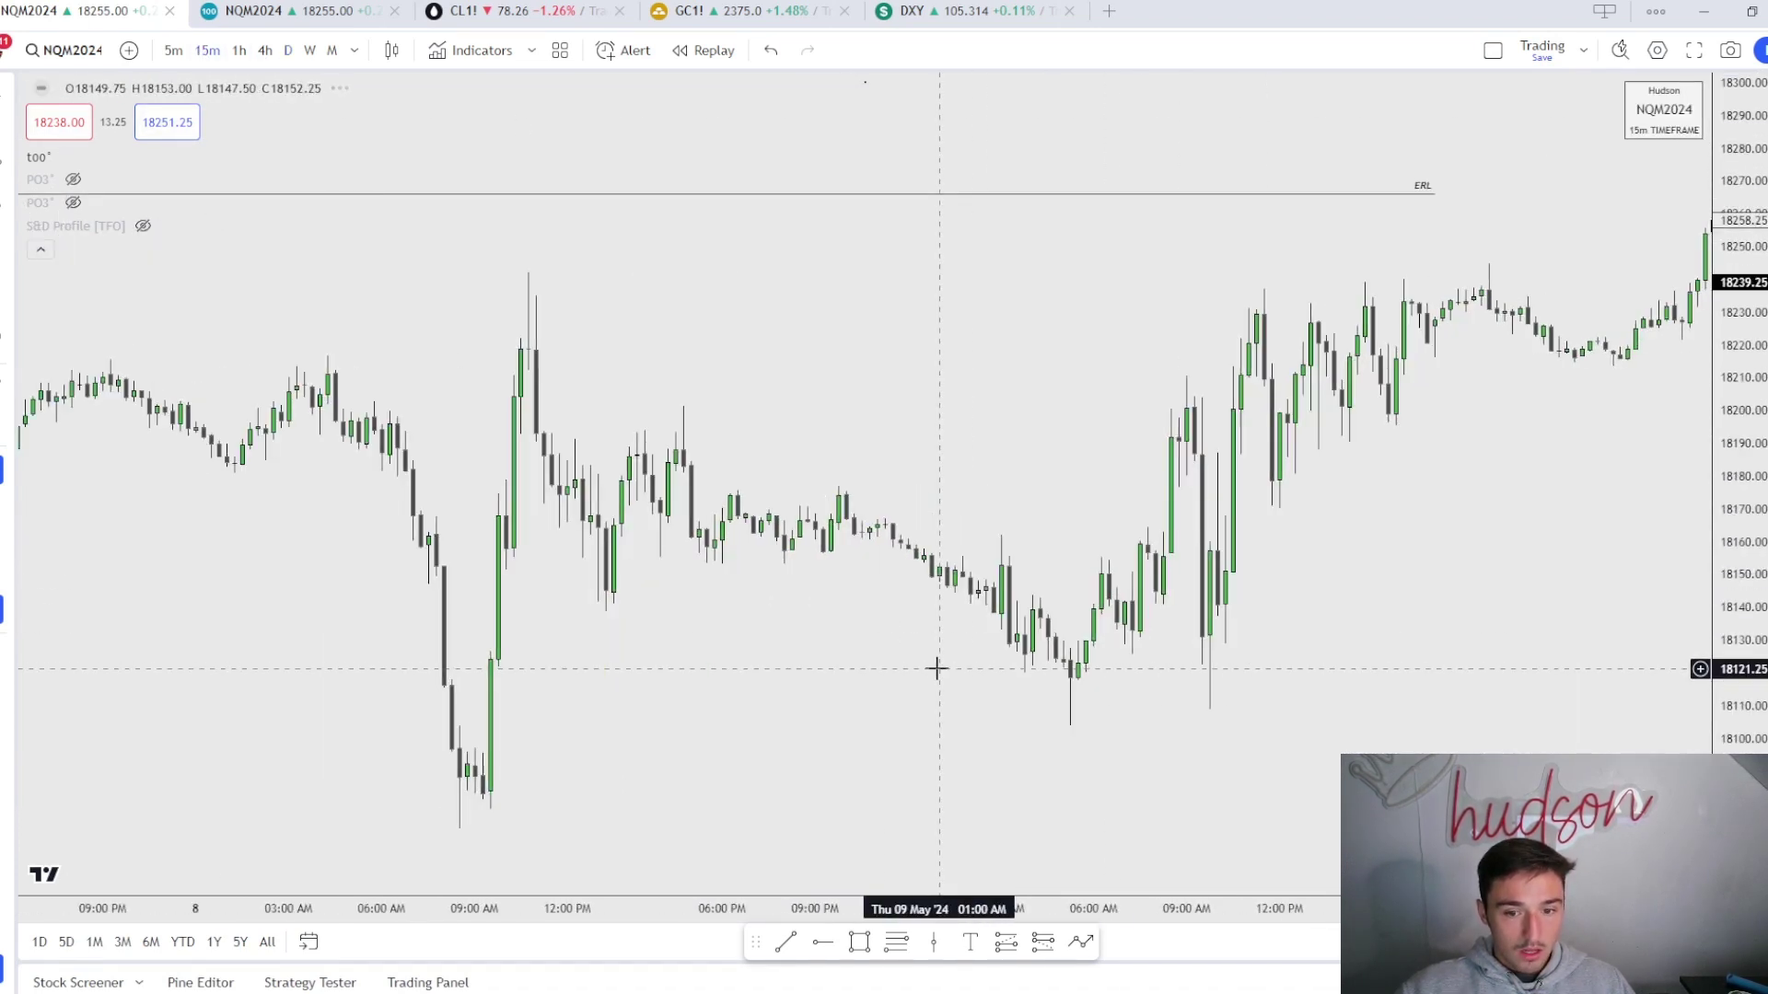
click(836, 942)
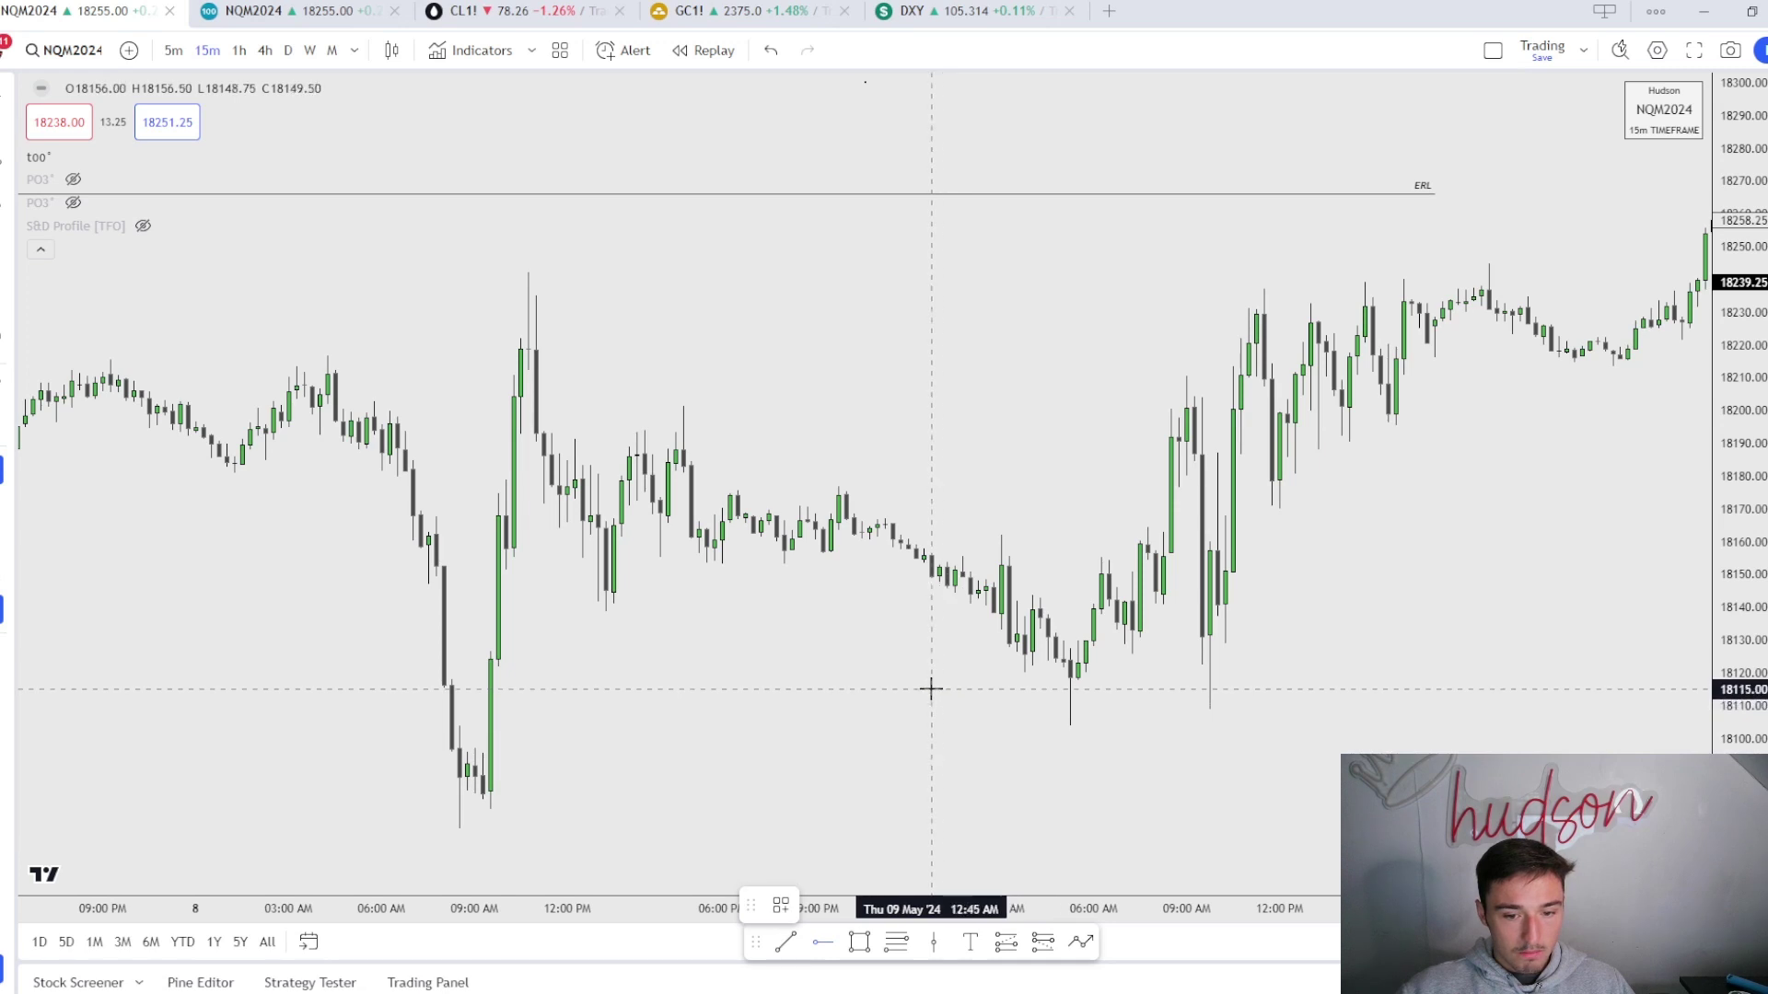
click(908, 546)
click(781, 903)
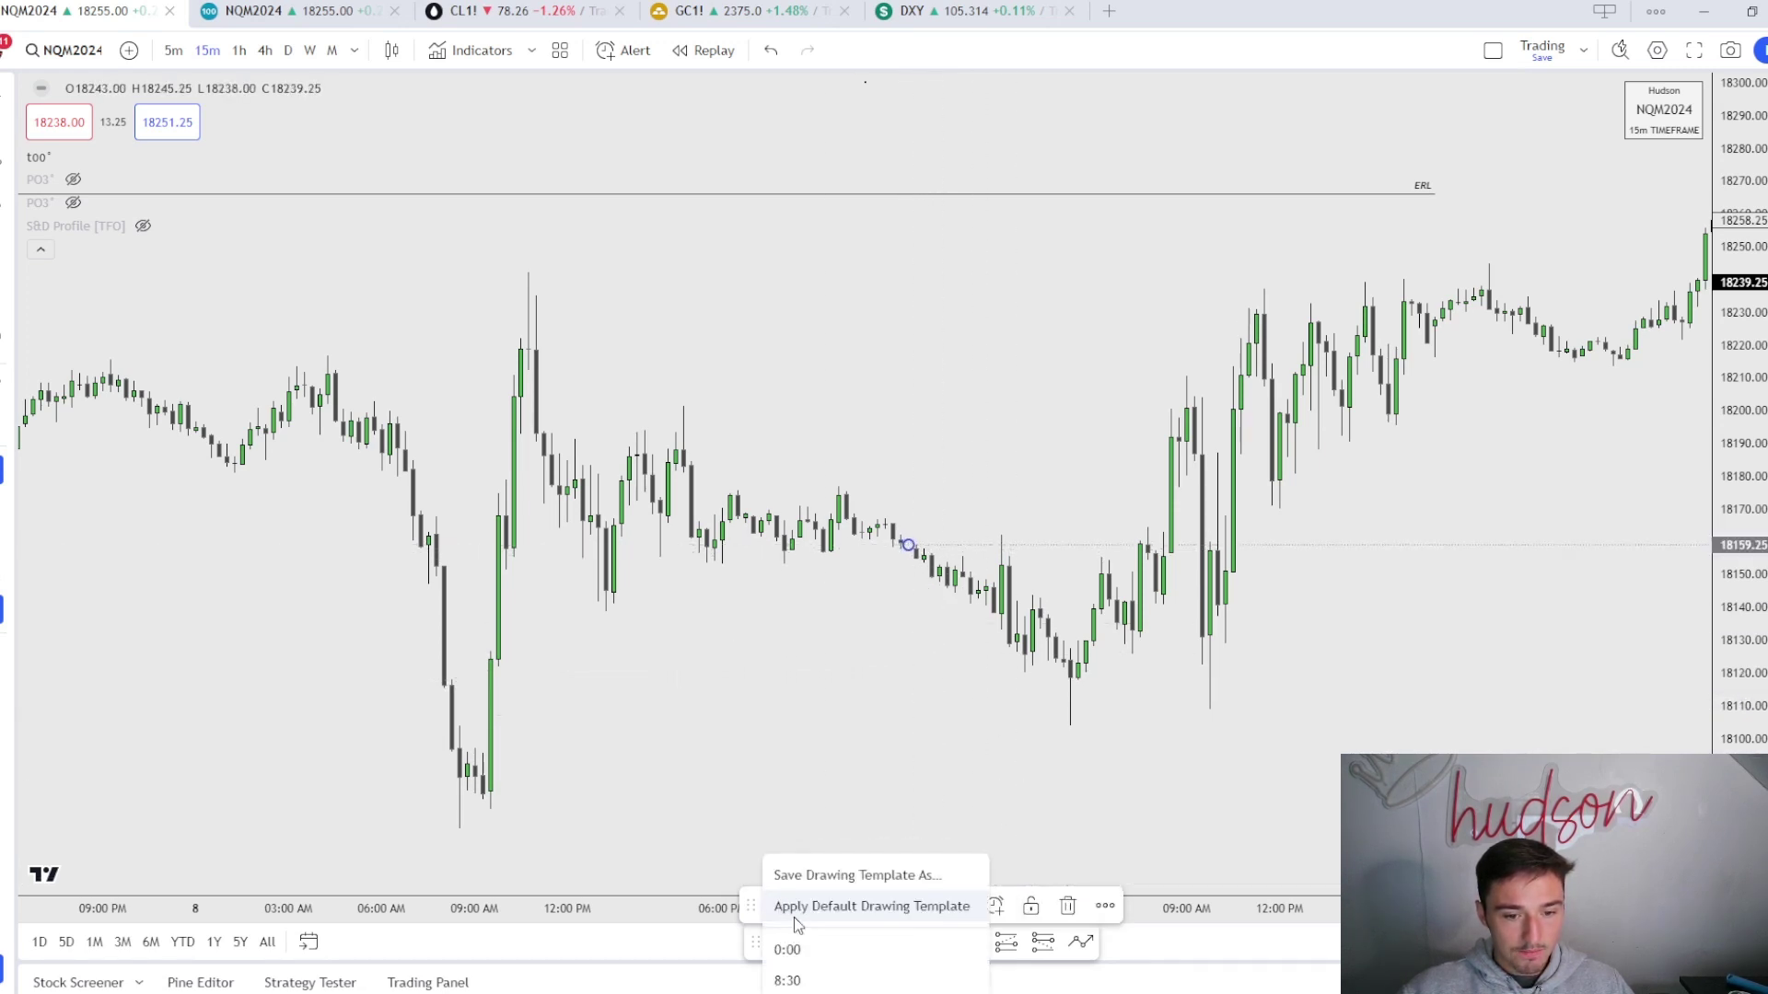
click(795, 949)
click(1138, 767)
Box the 8 May morning fair value gap from 18095.50 to 18122.00, extend it to the 9 May afternoon and apply the FVG template
scroll(1132, 768, up, 2)
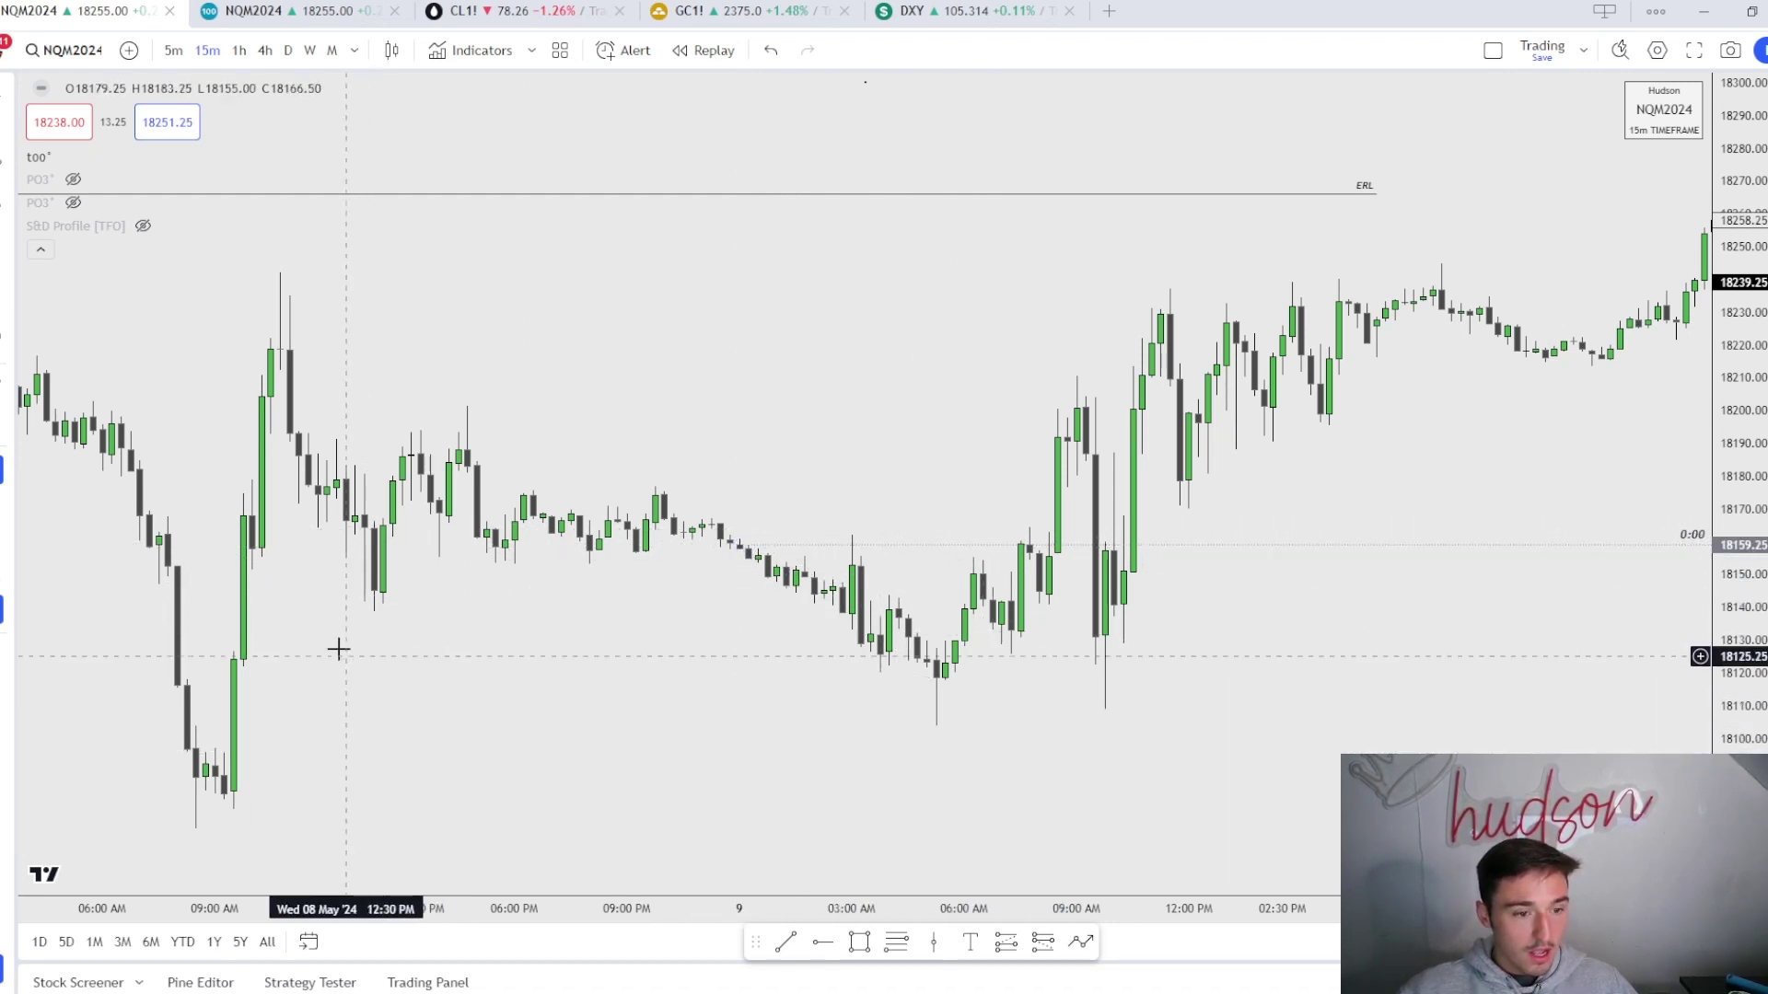
click(223, 753)
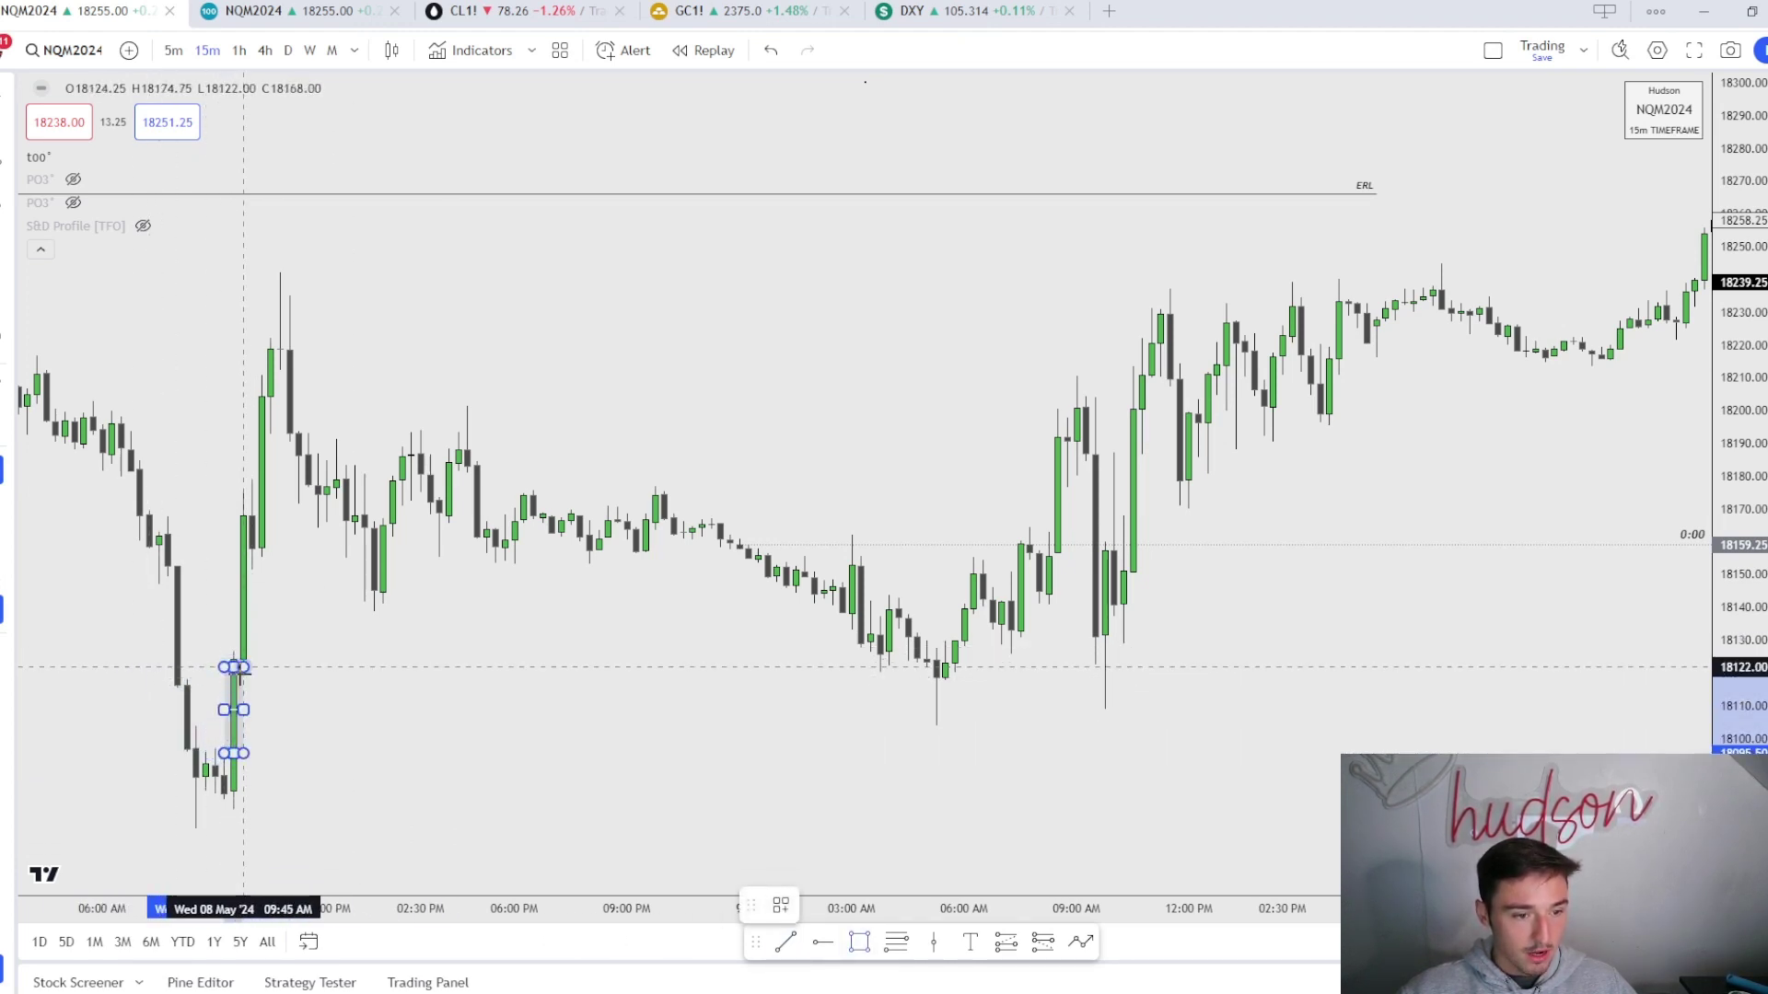
click(244, 667)
drag(243, 710, 1328, 710)
click(781, 905)
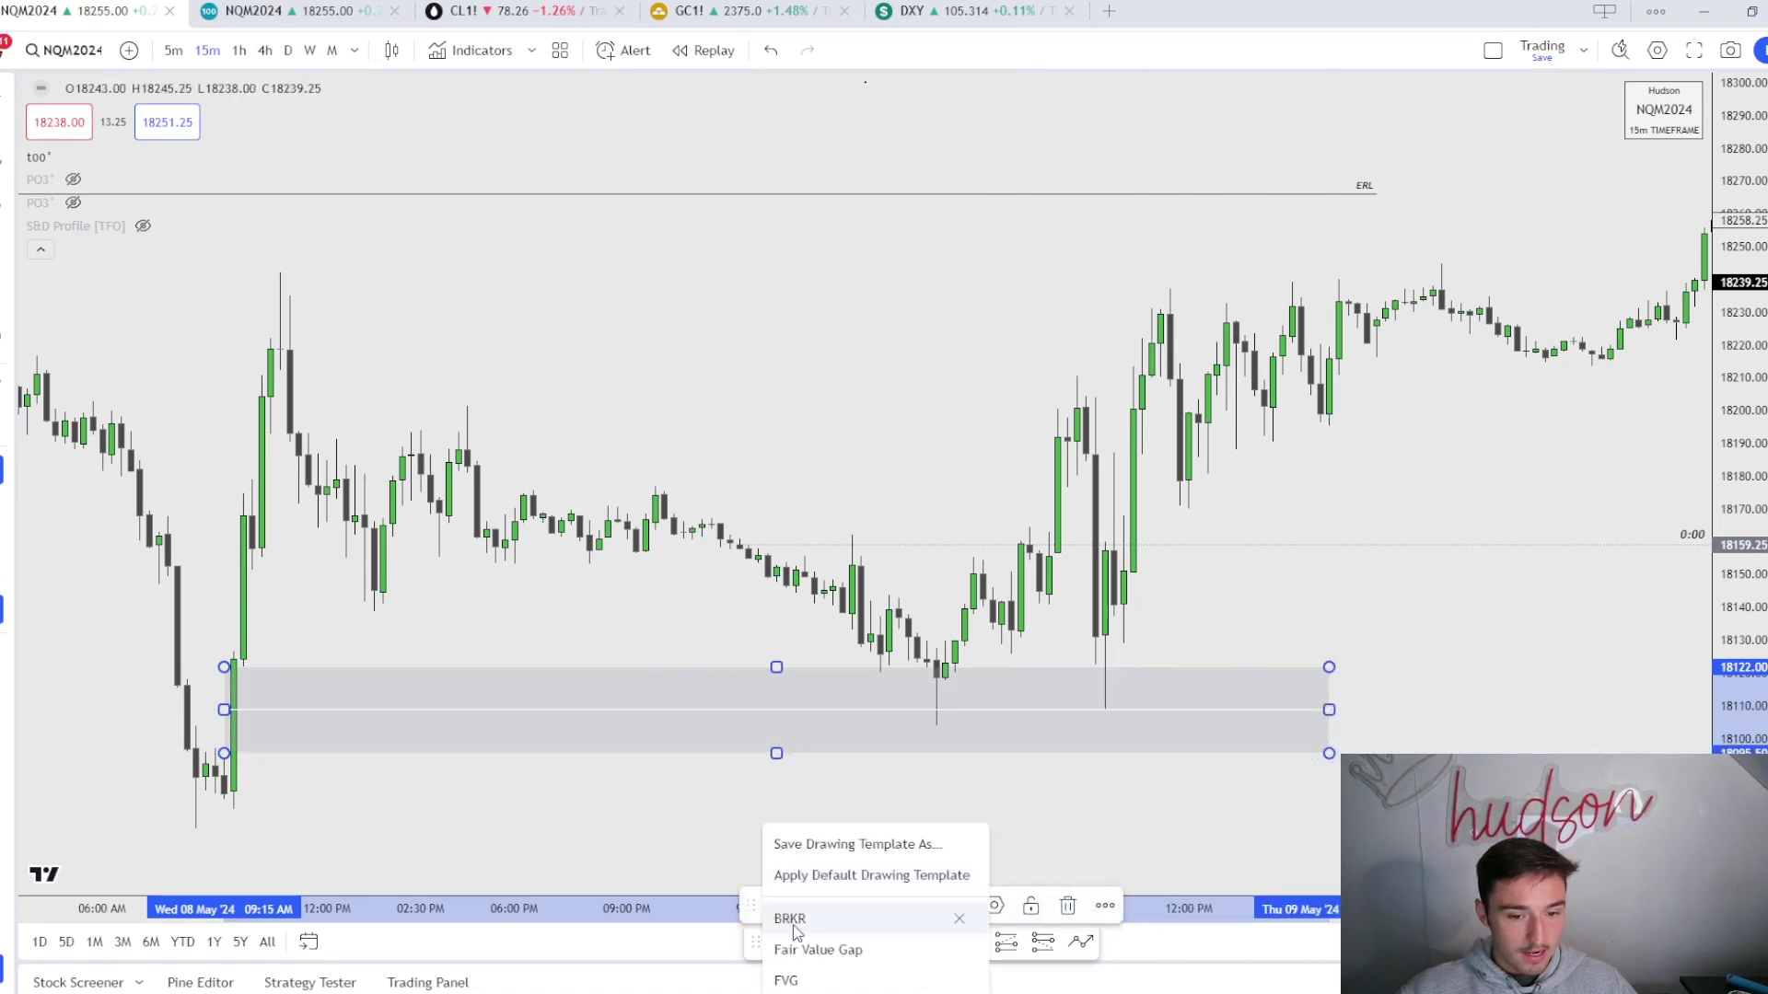
click(814, 978)
click(1361, 678)
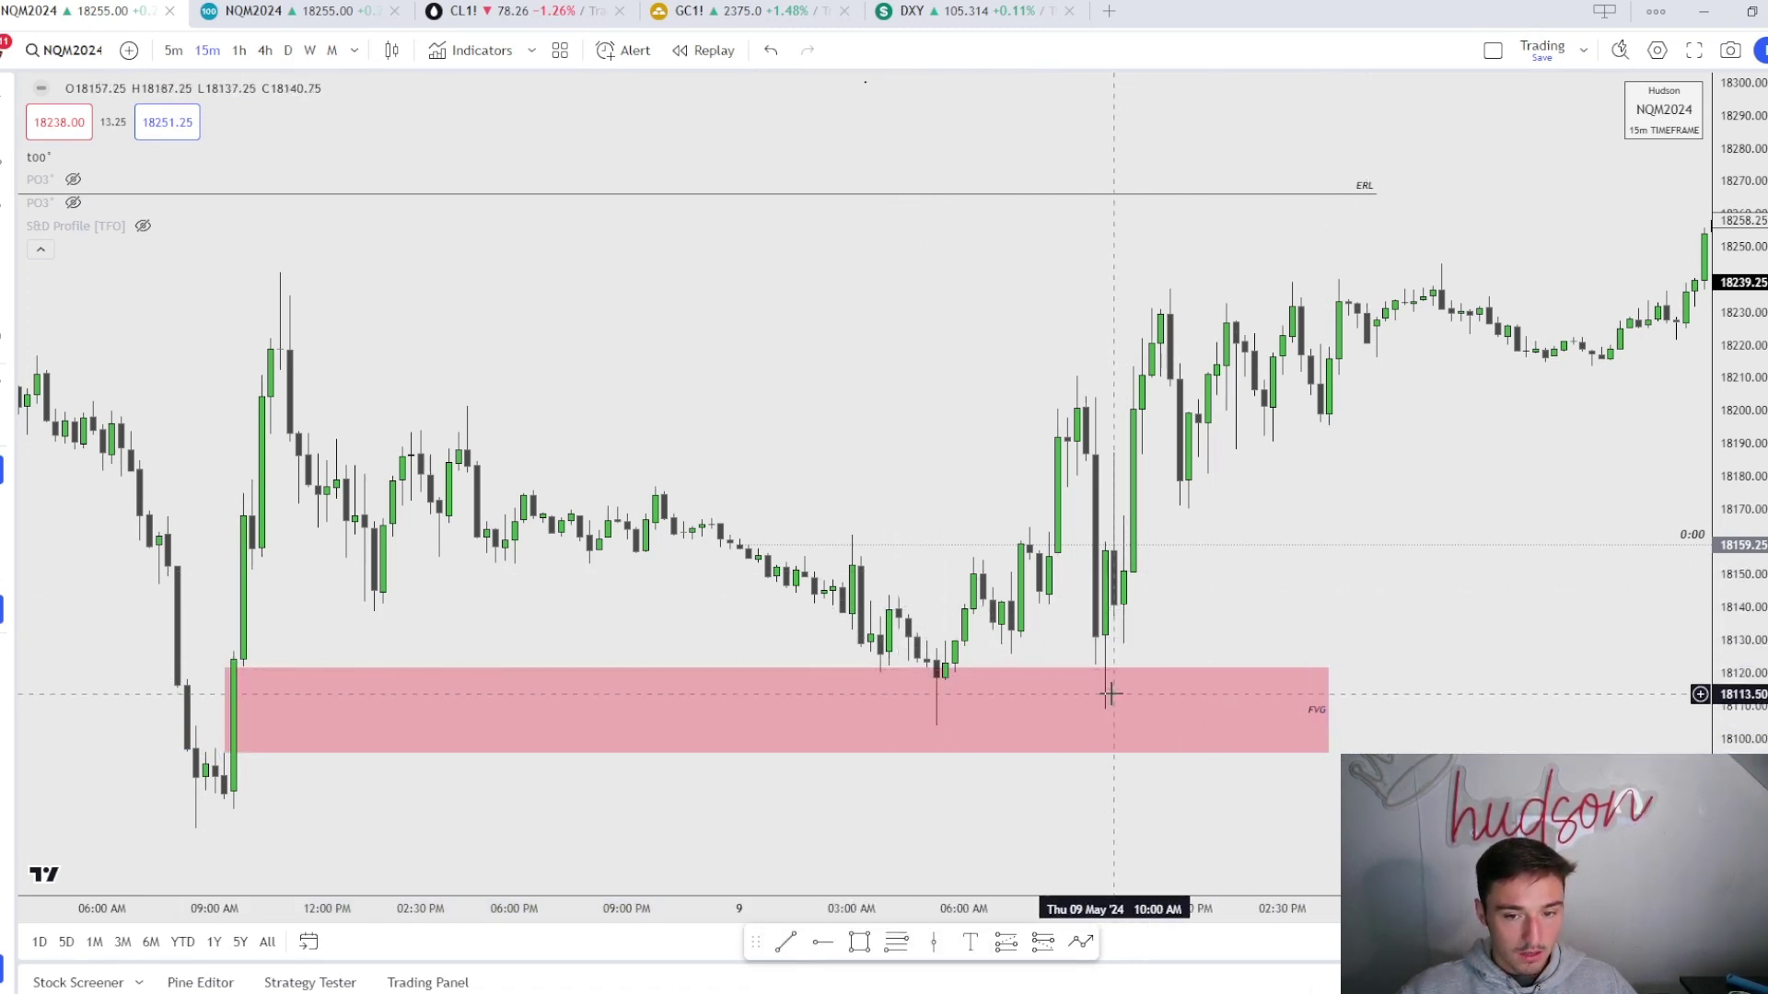
Draw an SMT-template trend line between the 9 May lows from 18125.75 to 18108.75 and set its text to "SMT ES"
click(1010, 655)
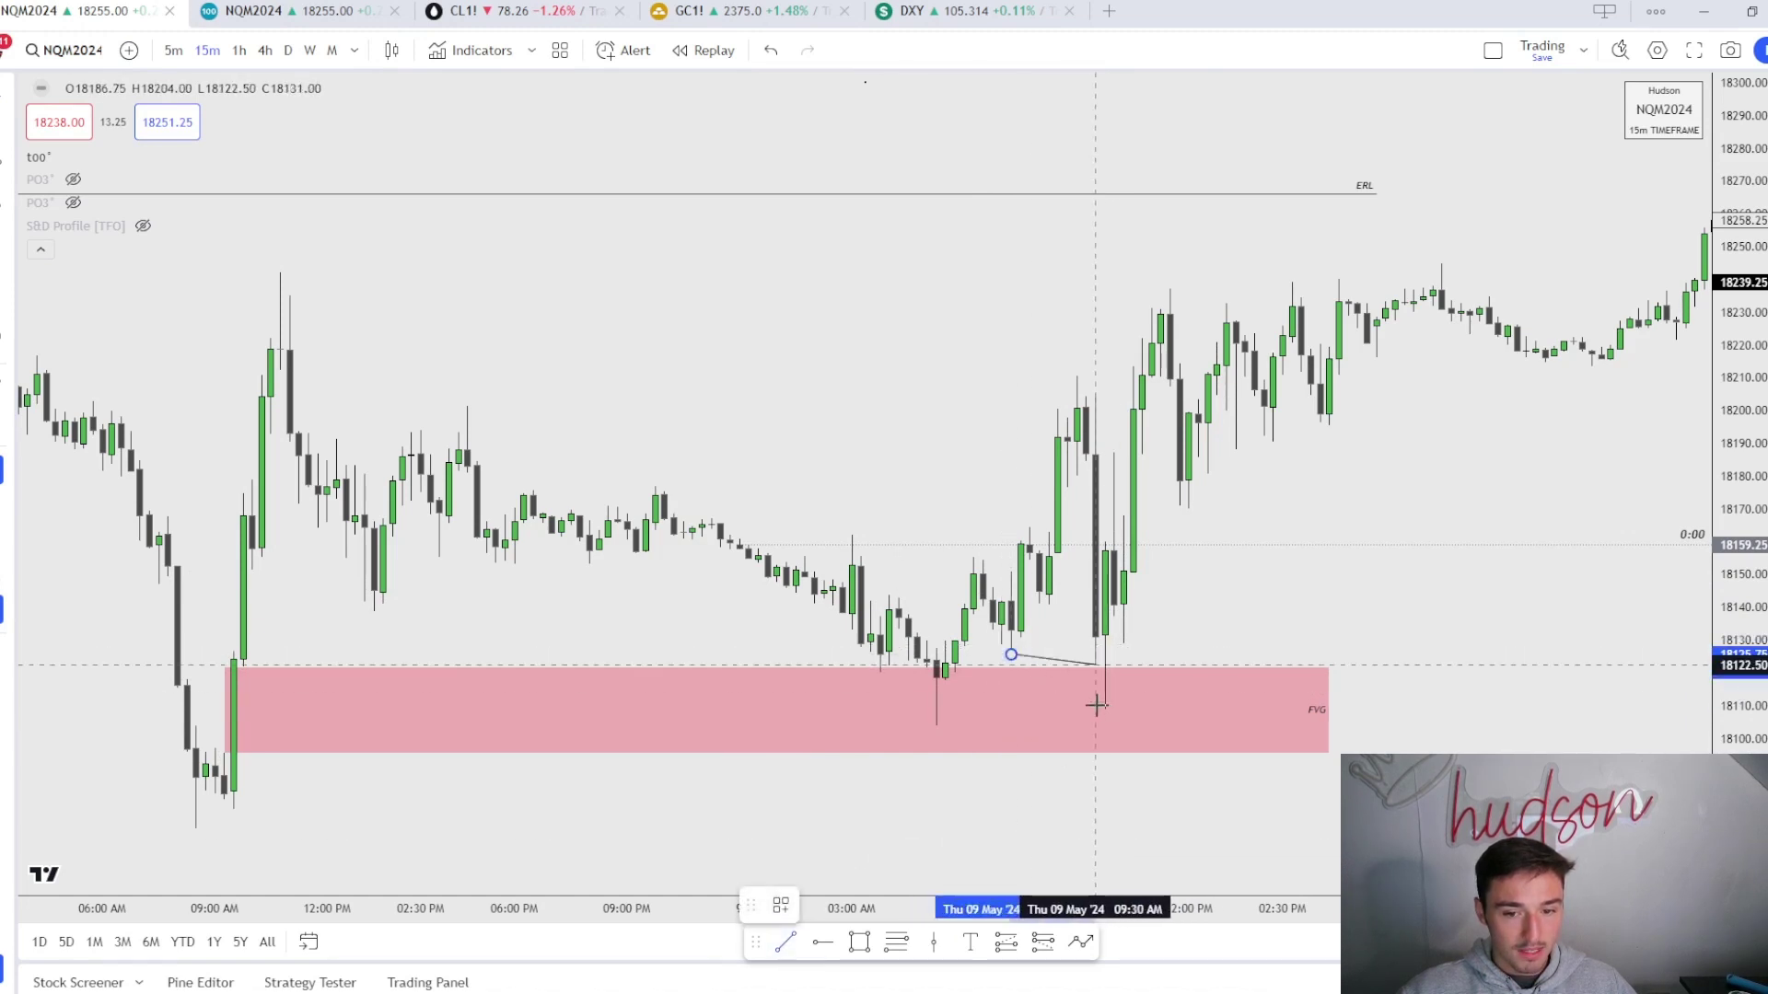
click(1104, 710)
click(780, 905)
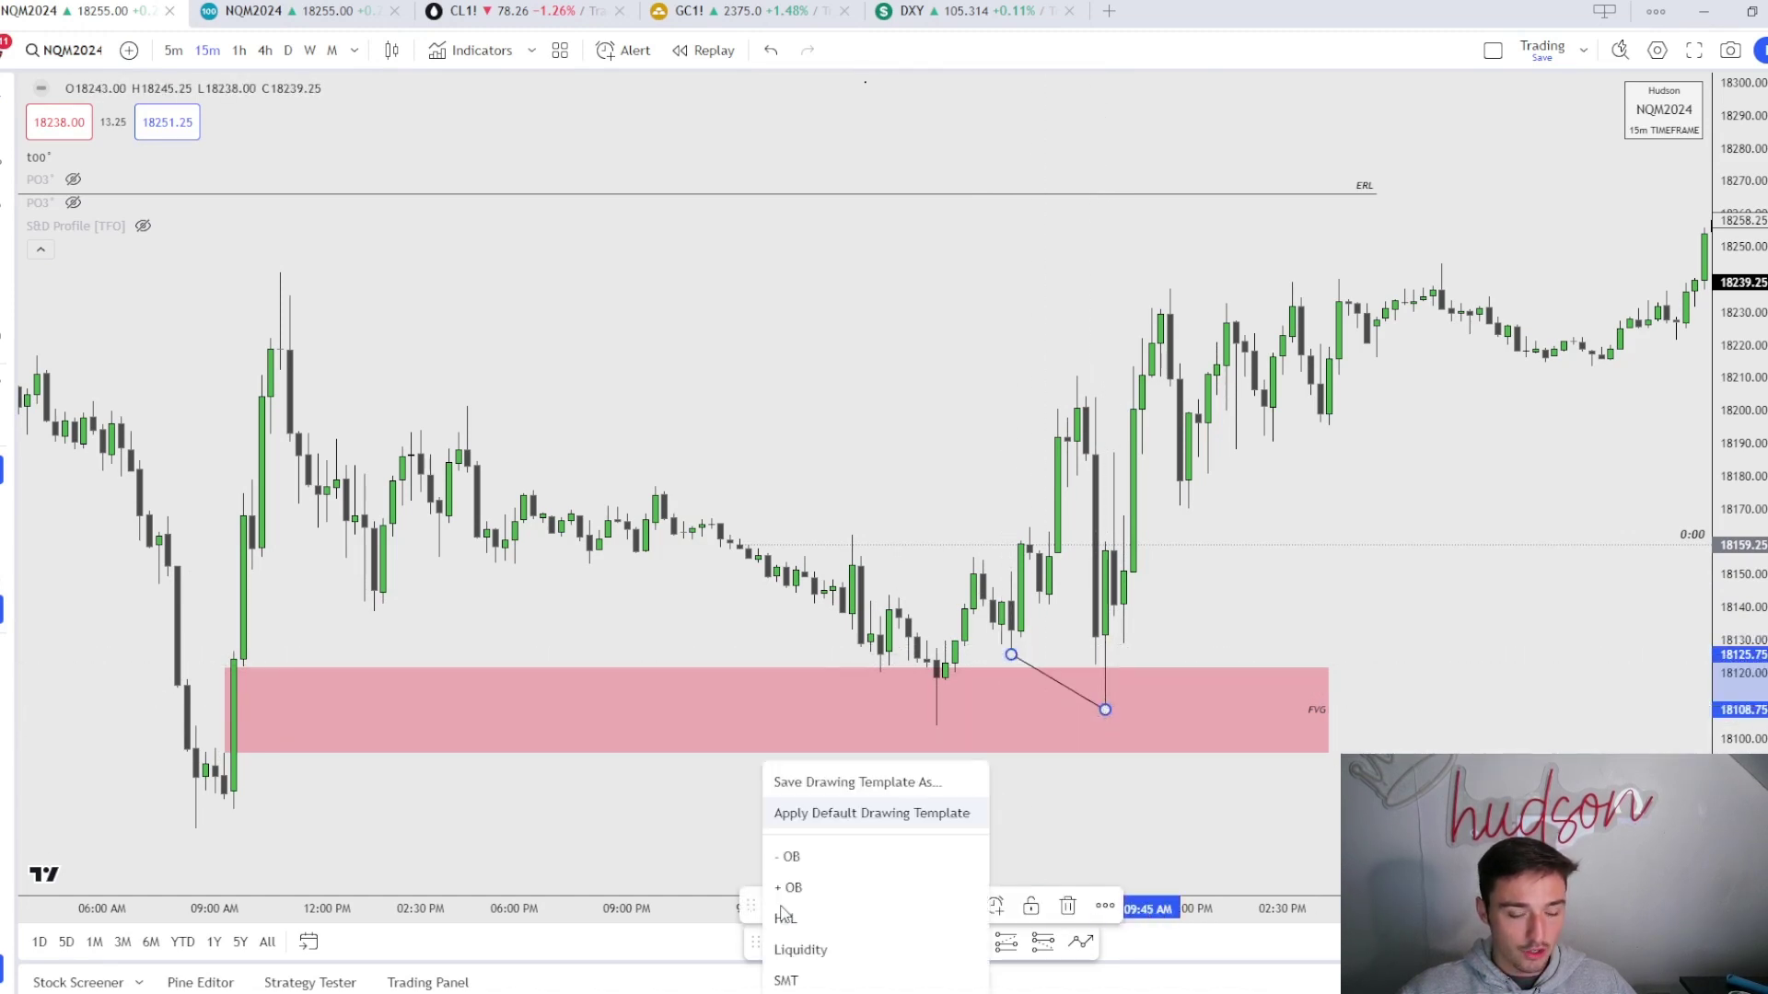
click(778, 974)
click(957, 905)
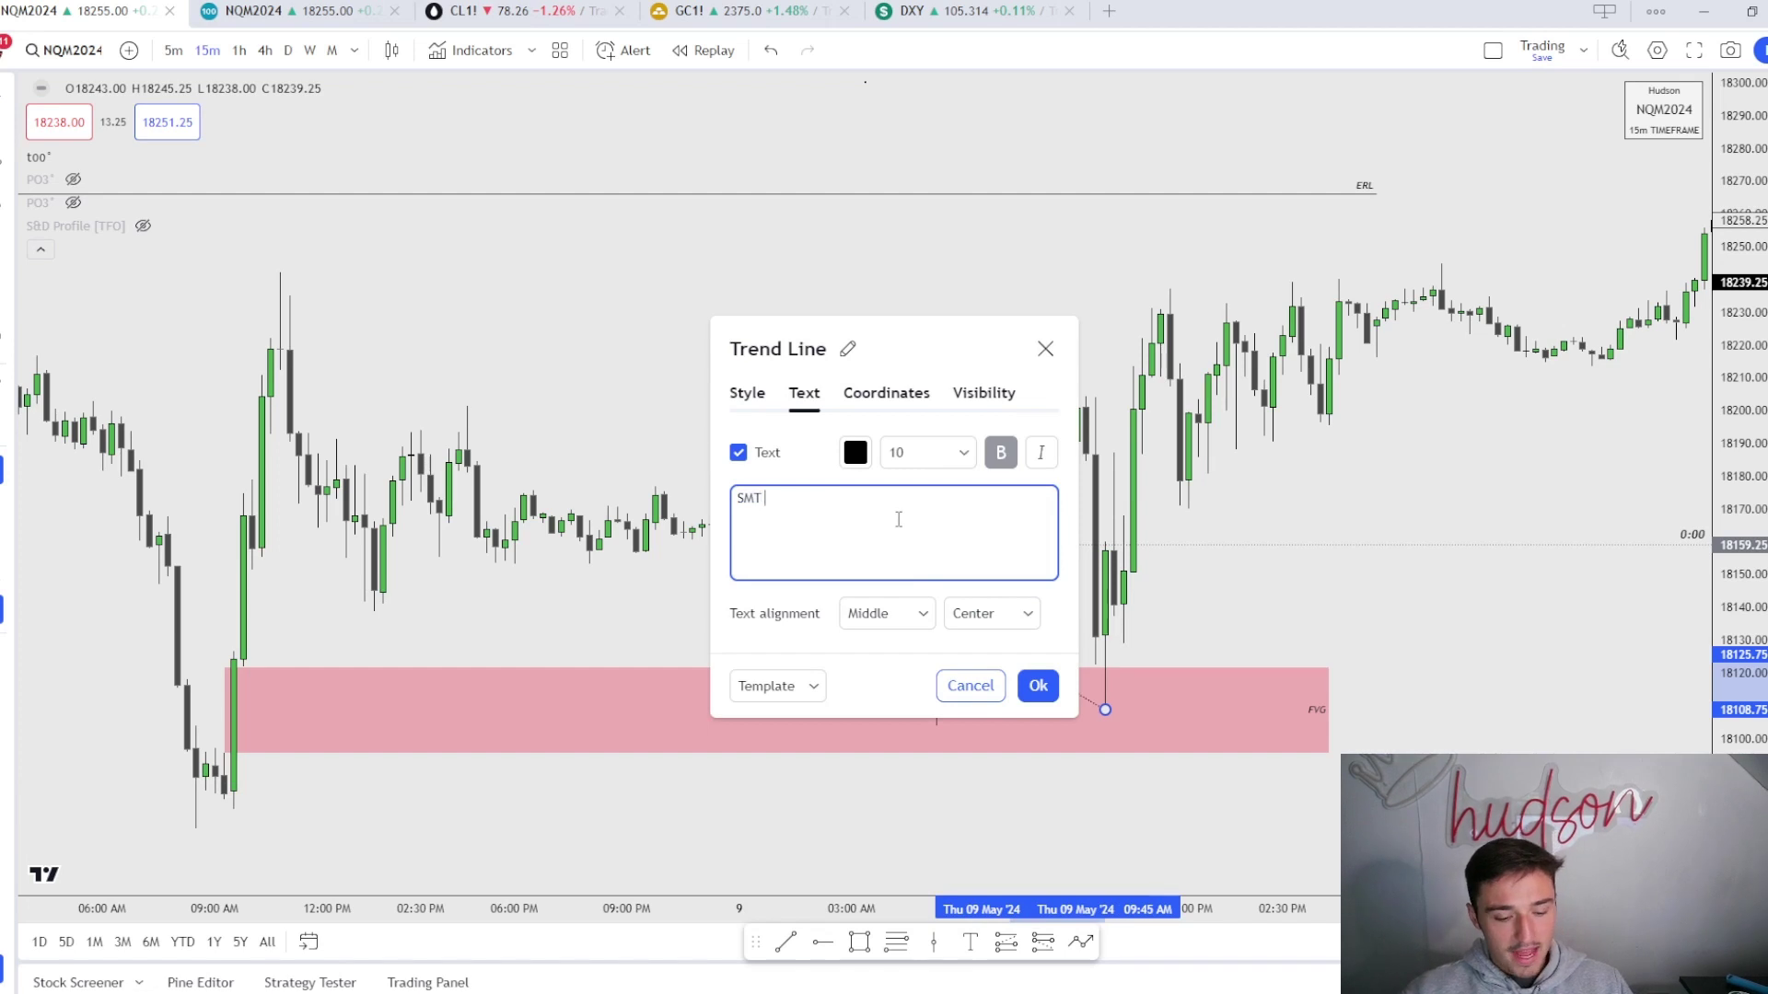
text(ES)
click(1033, 691)
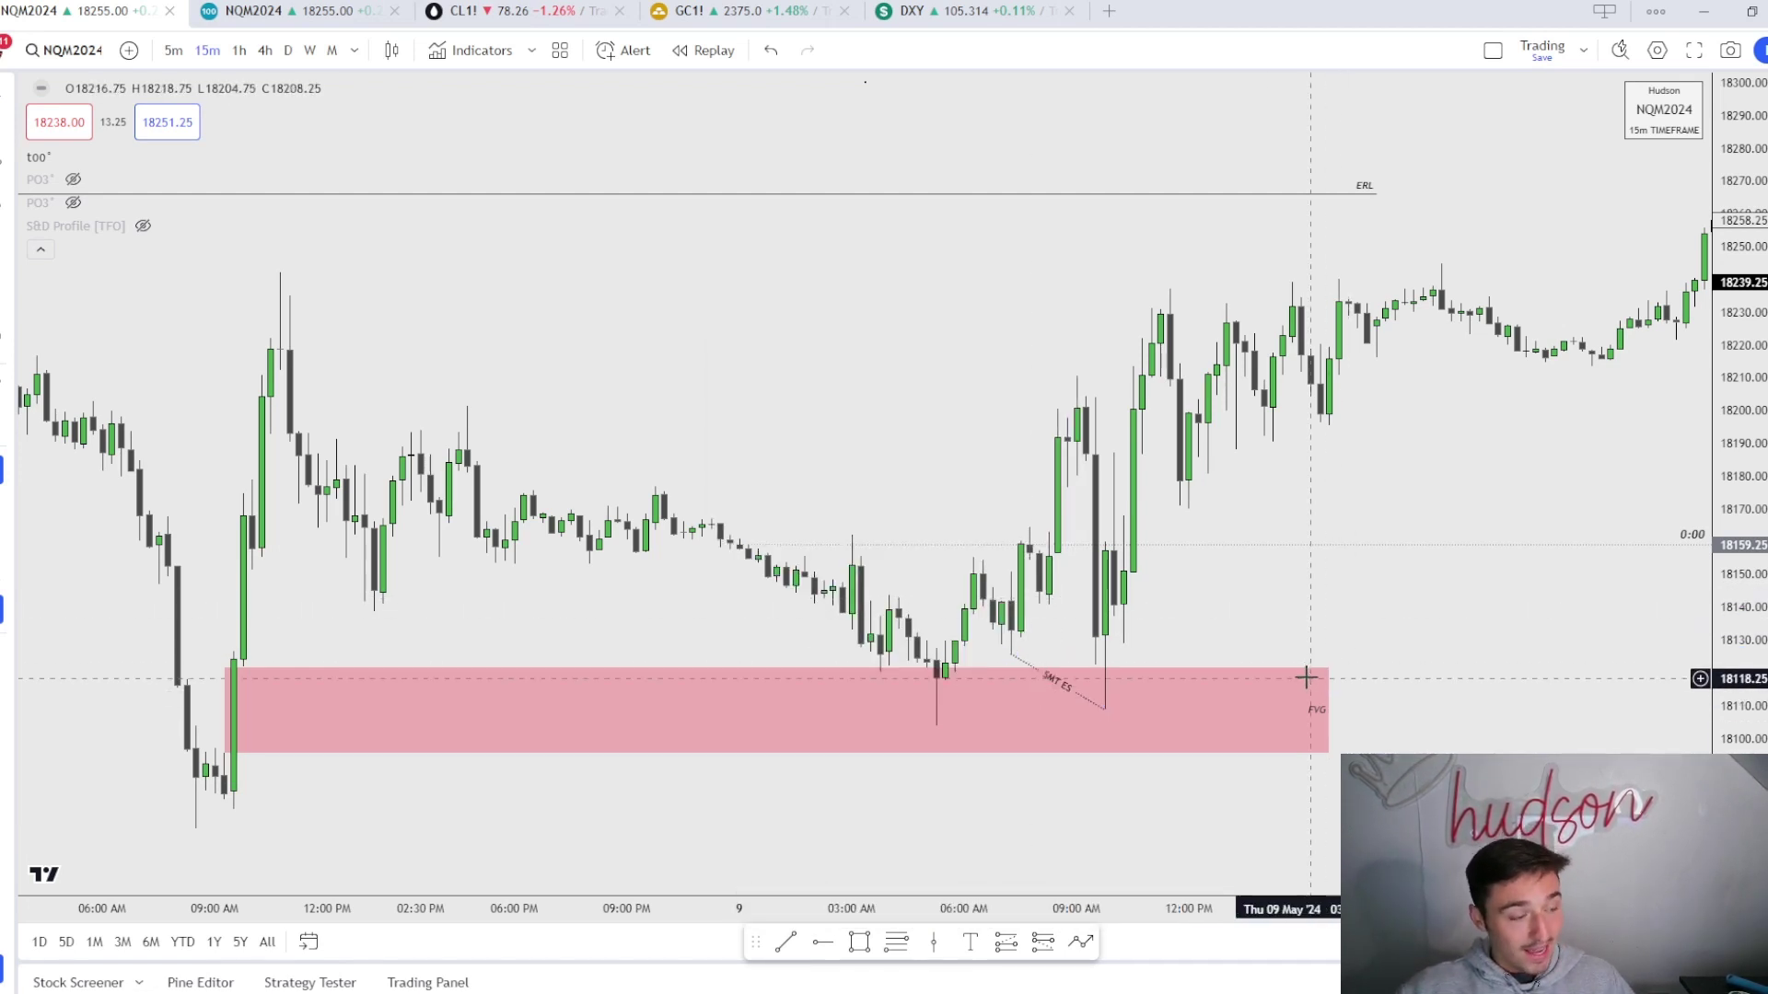
Switch to the 5-minute timeframe, reset the view and zoom in on the 9 May morning reversal from the FVG
scroll(1303, 675, up, 1)
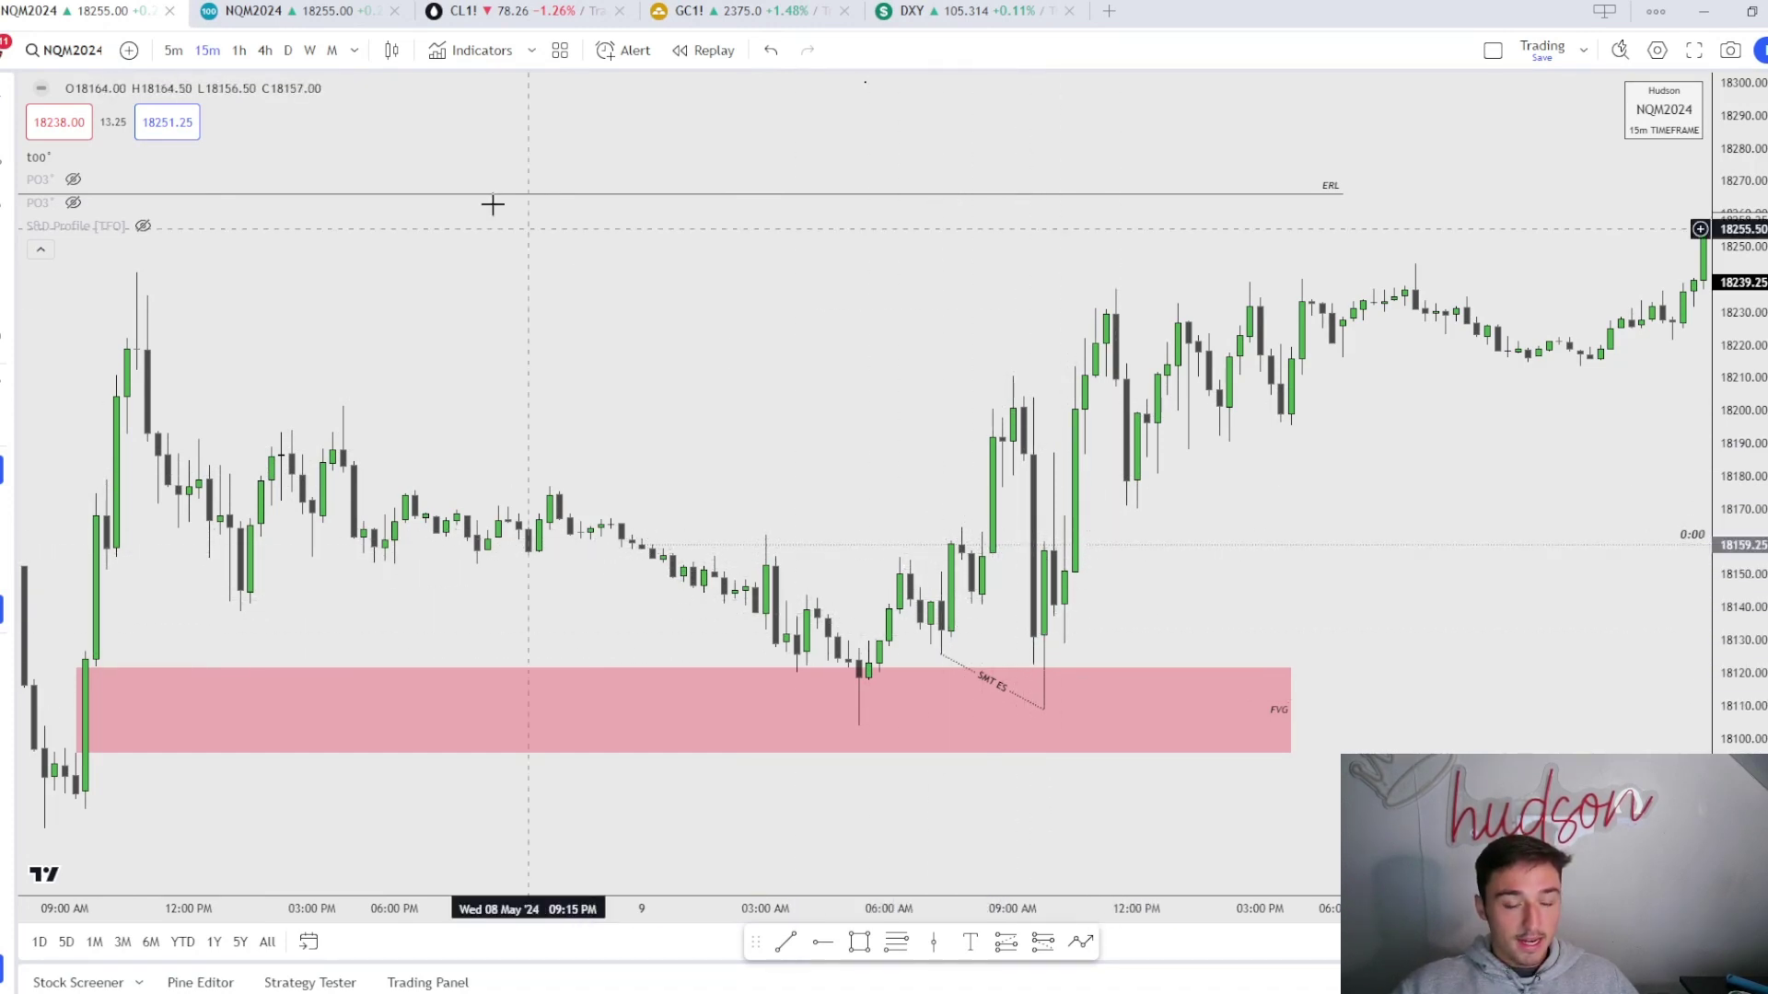
click(173, 49)
right_click(961, 393)
right_click(915, 426)
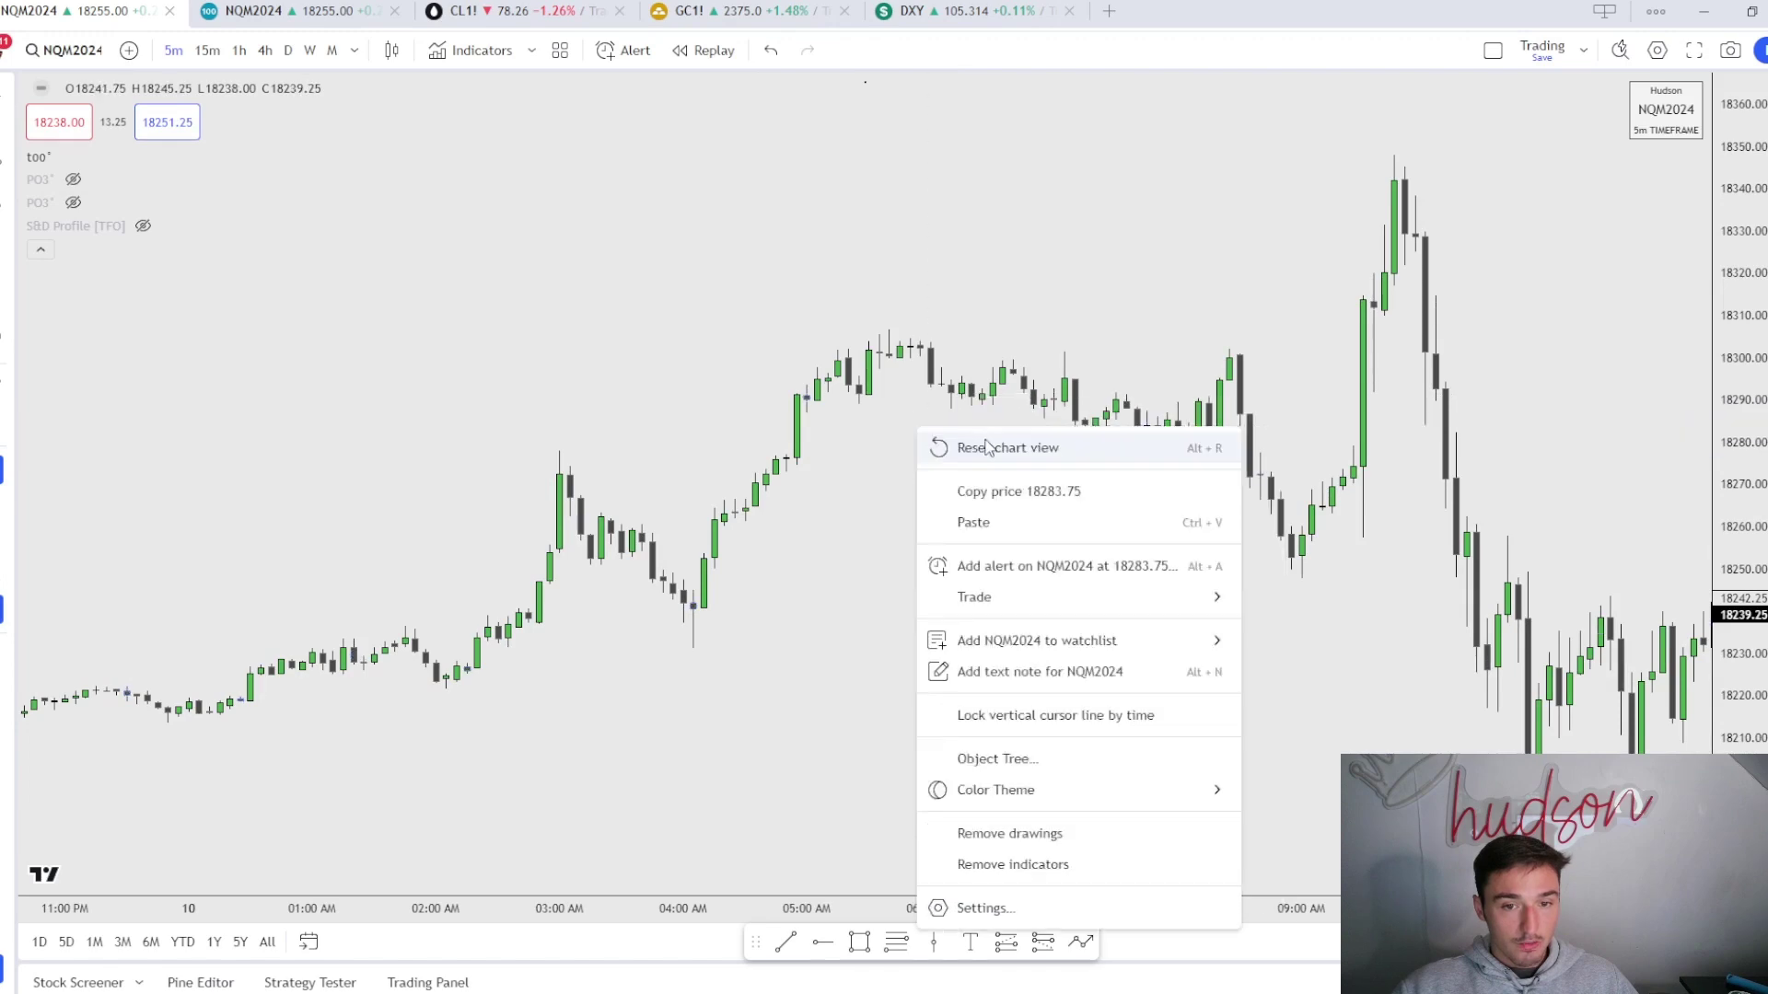
click(985, 449)
scroll(906, 699, down, 5)
drag(138, 722, 1160, 644)
scroll(1102, 665, up, 5)
scroll(1102, 665, up, 3)
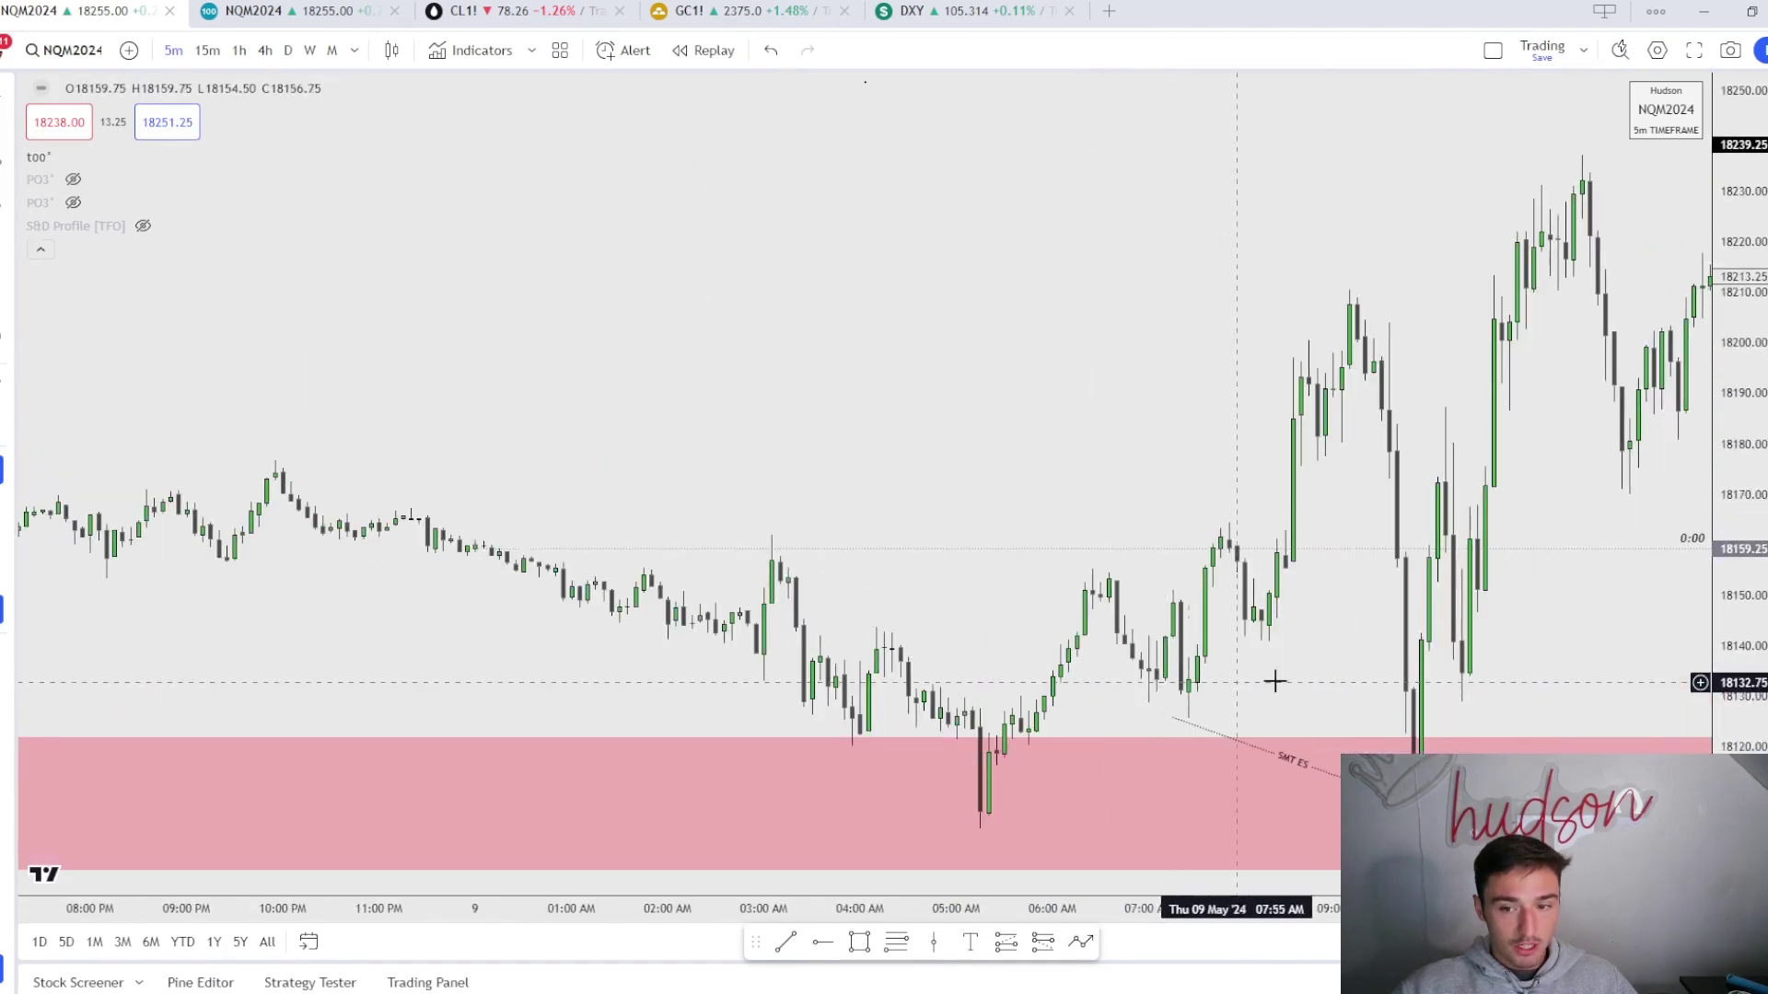
drag(1519, 681, 1290, 674)
scroll(1290, 675, up, 3)
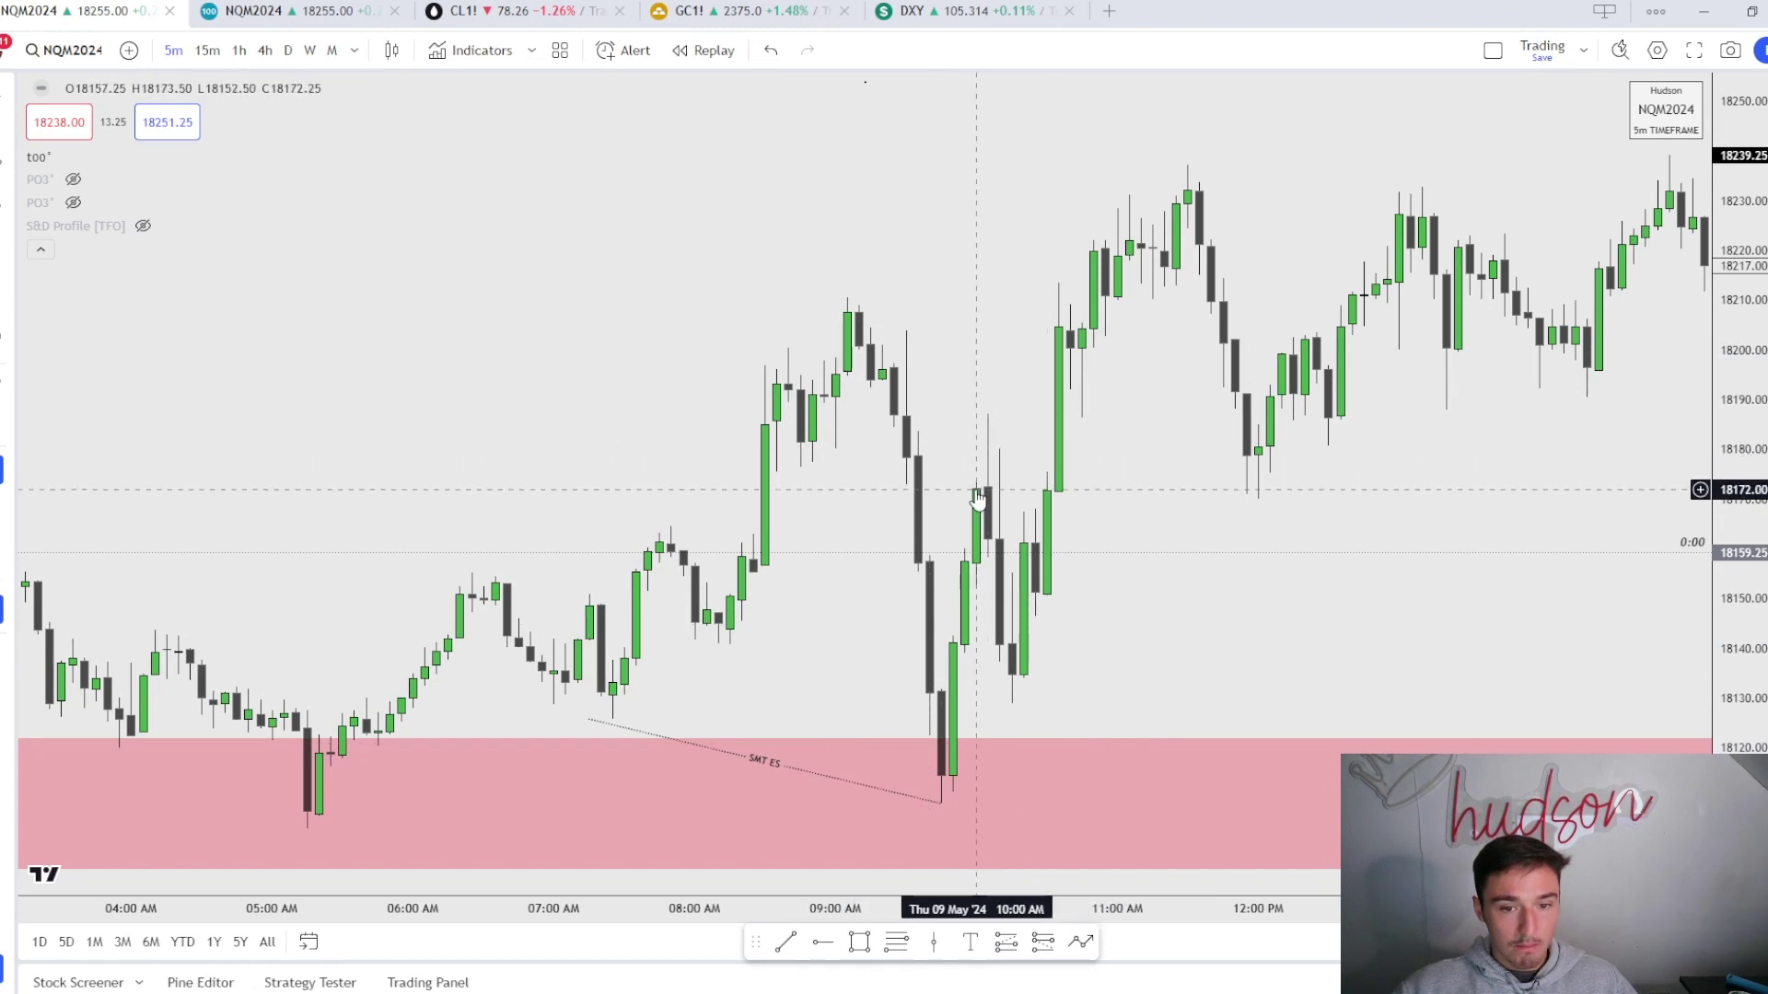
Mark the 9 May 9:45 AM candle's order block with a level trend line at 18131.50 using the + OB template
click(785, 942)
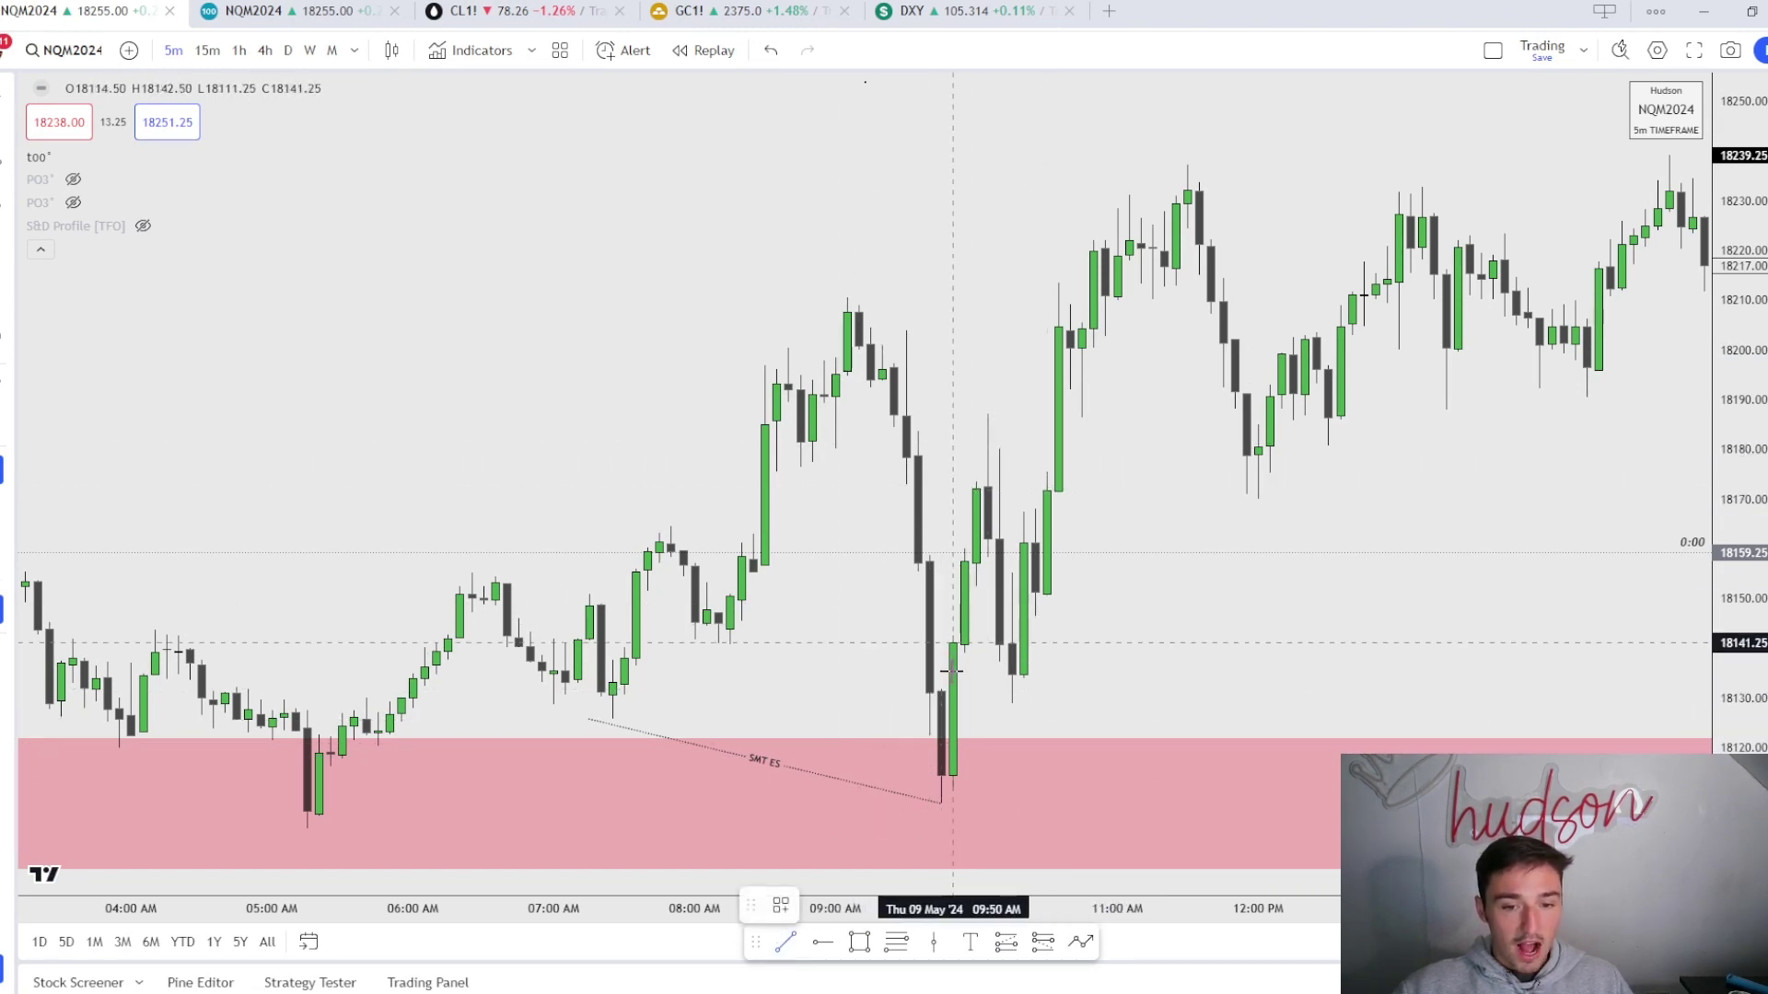
drag(941, 691, 1094, 692)
click(803, 905)
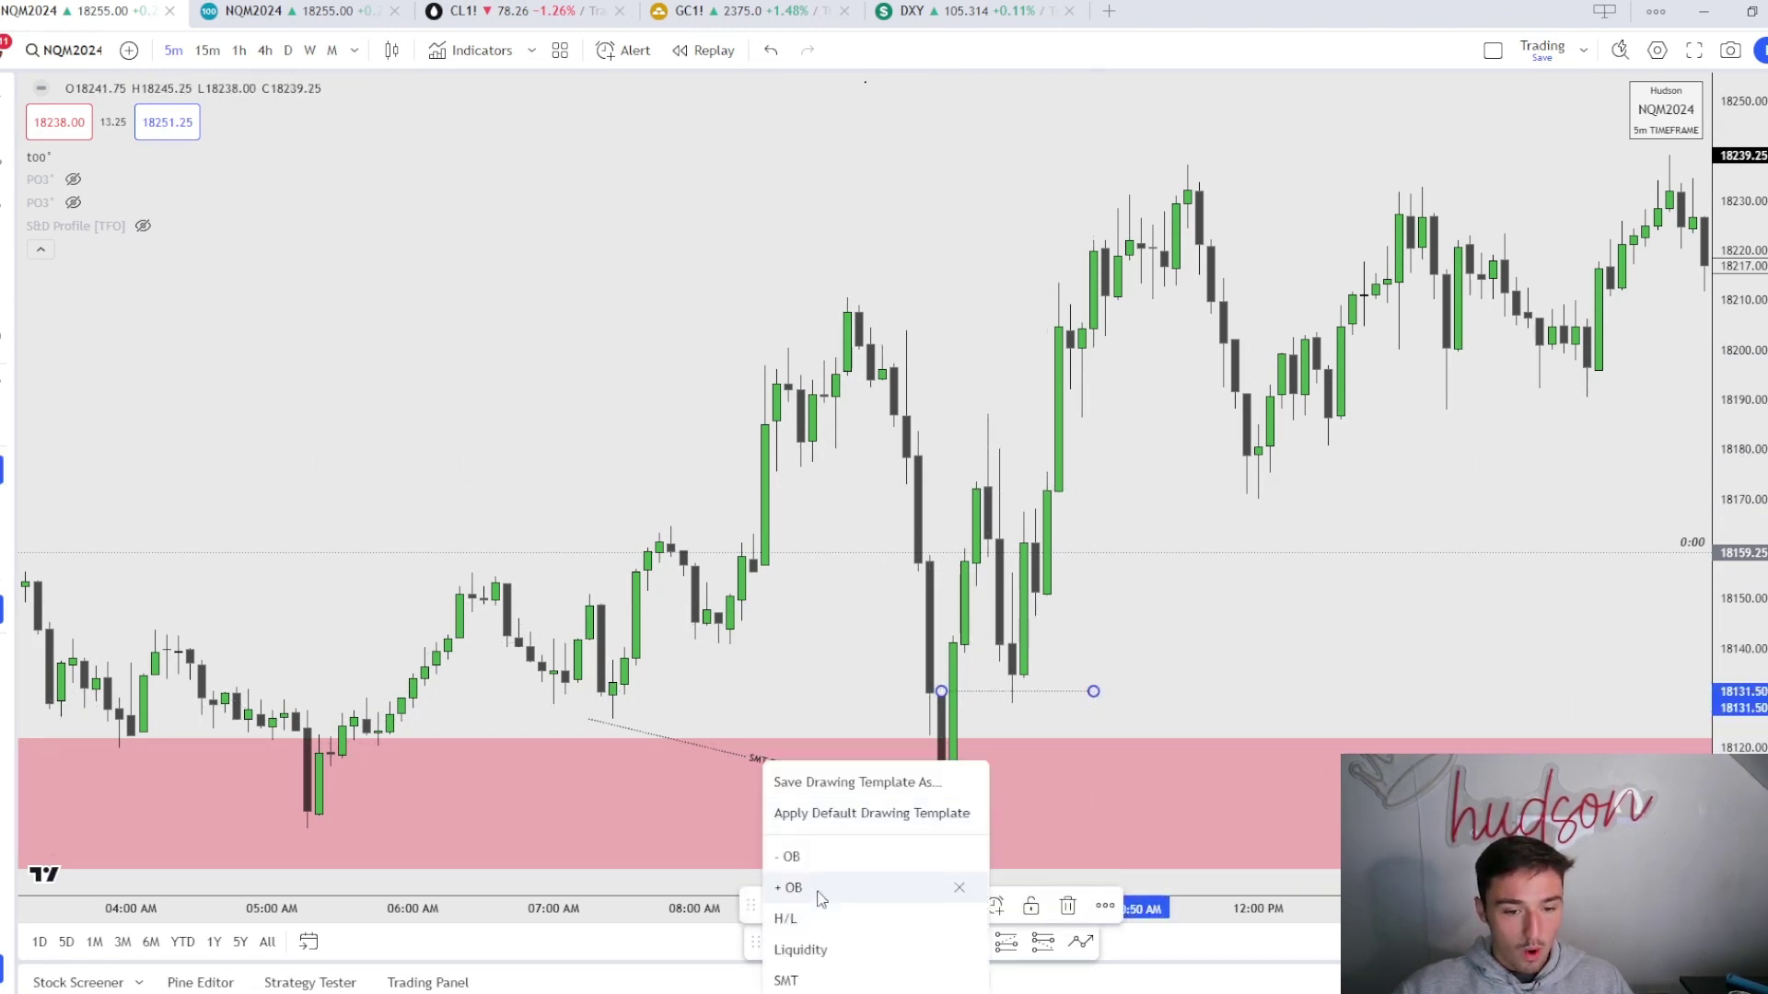
click(816, 887)
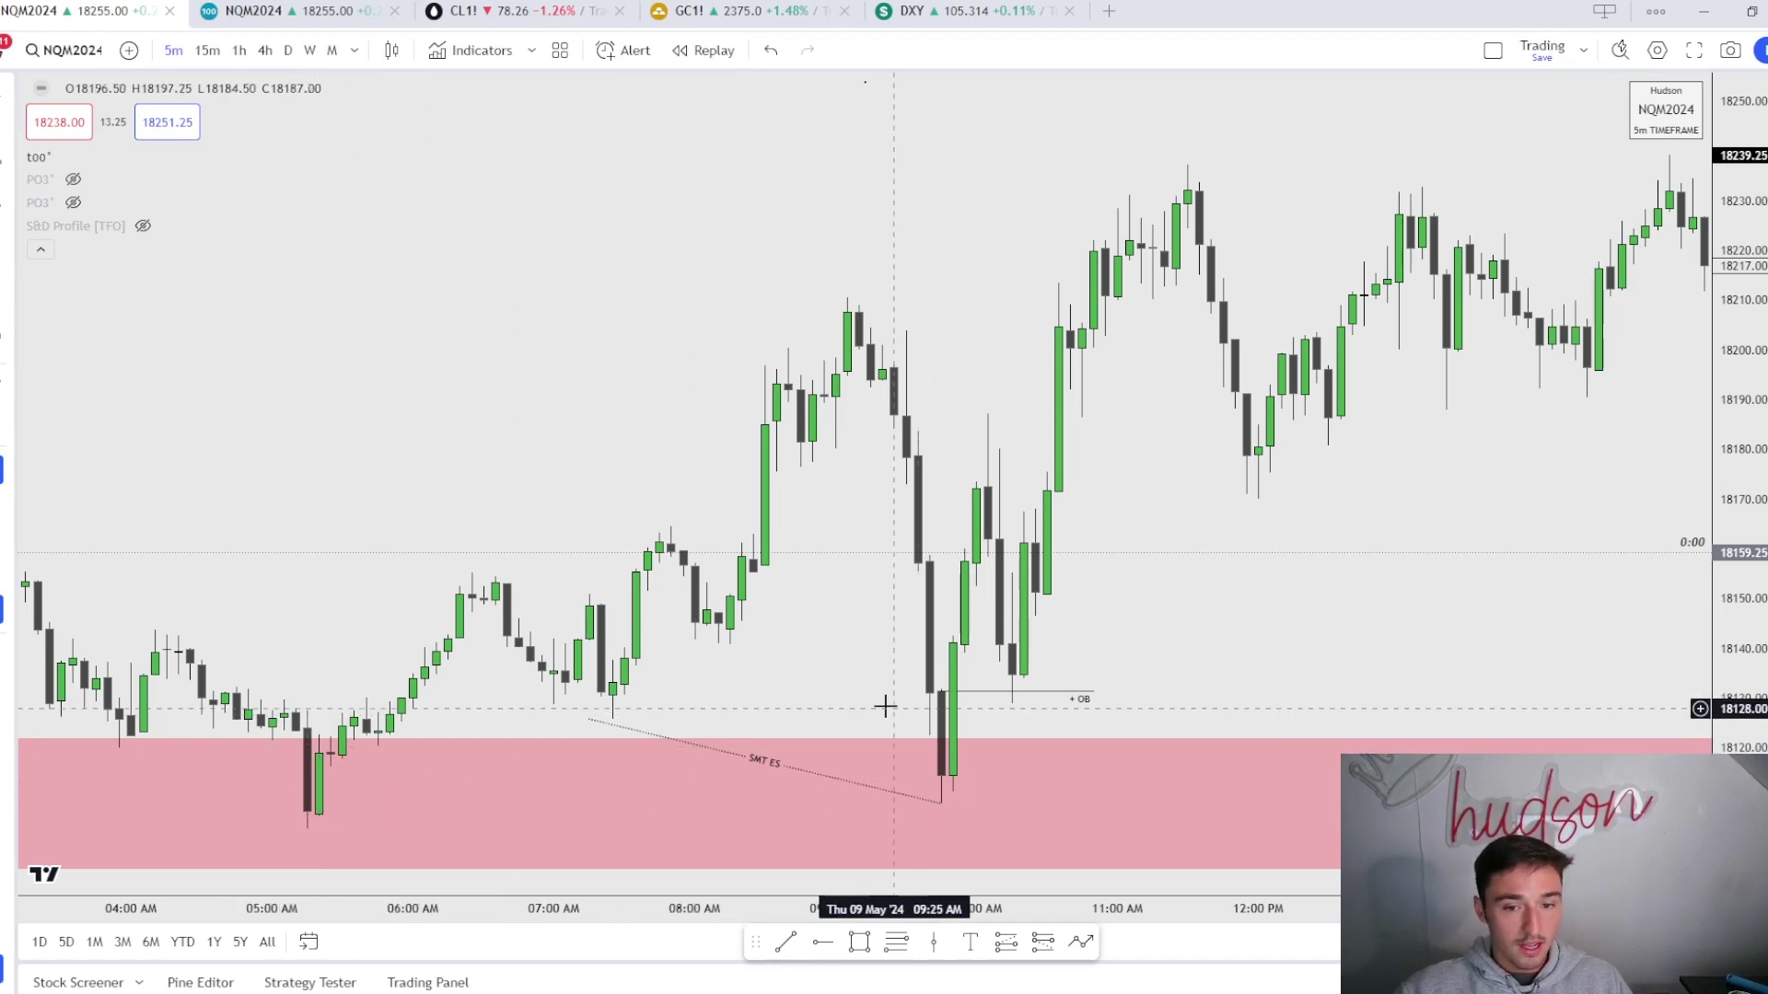
Draw a level trend line at 18210.50 from the 9 May 9:10 AM high to the 10:35 AM candle and apply the ERL template
click(783, 937)
click(1059, 316)
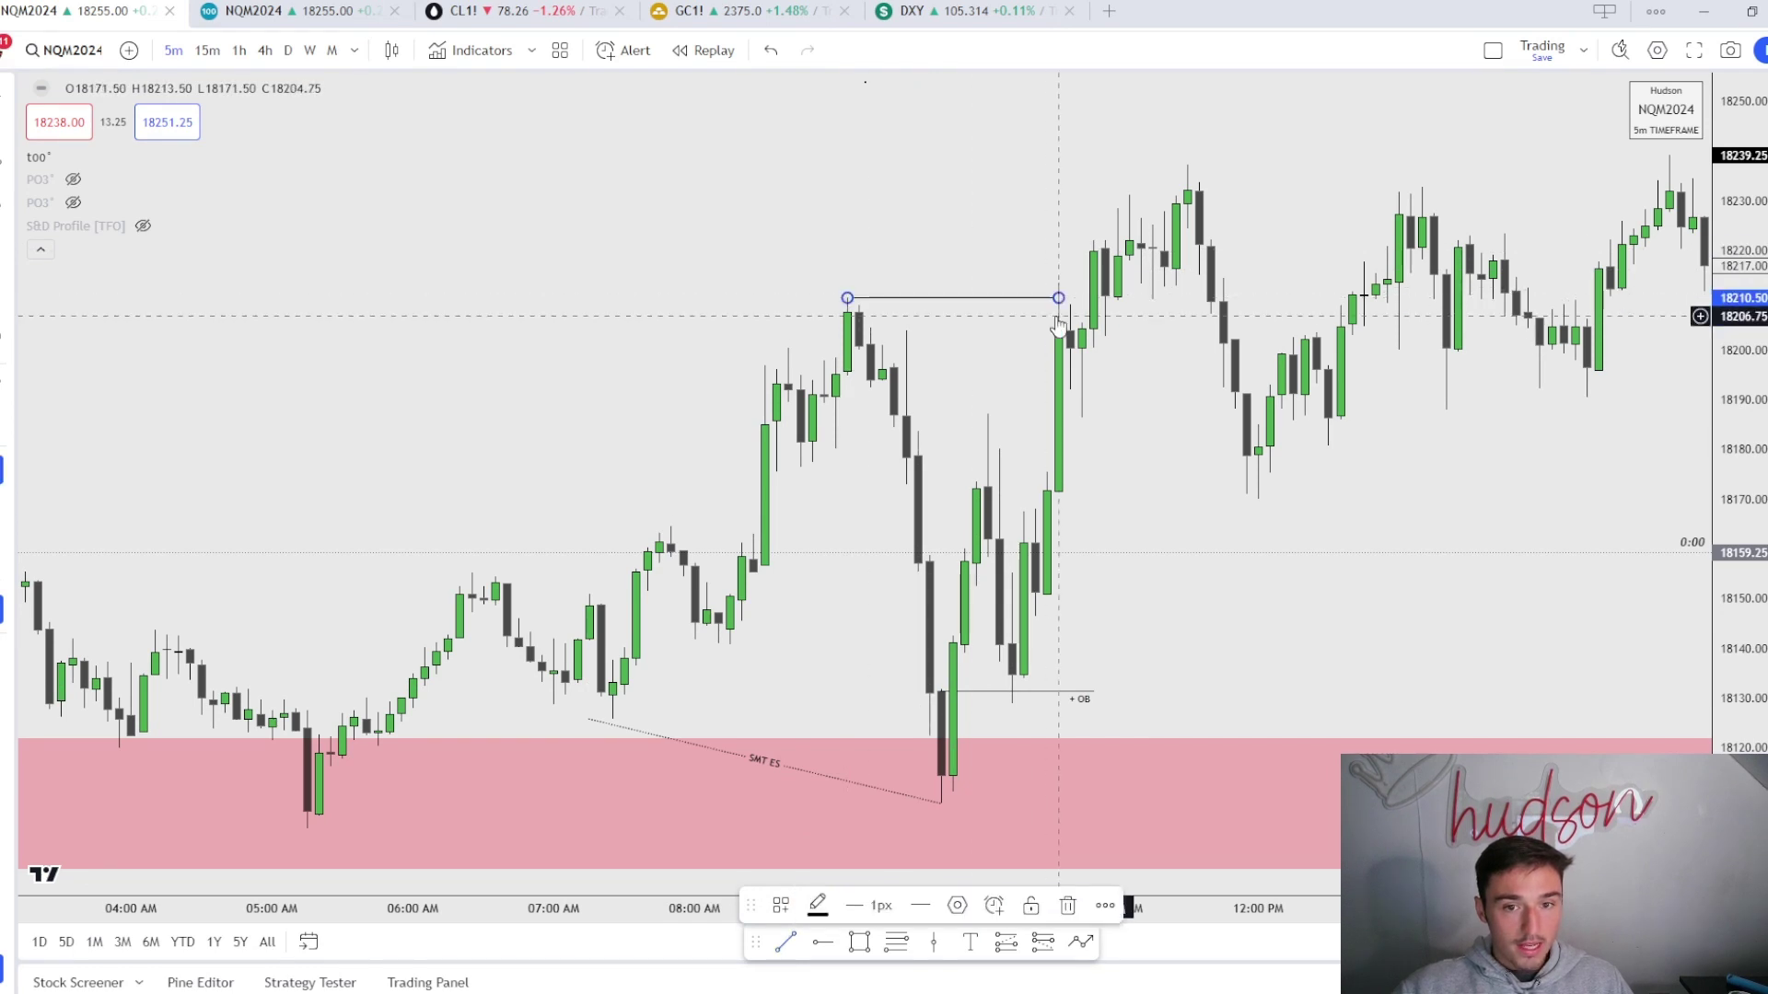
click(773, 909)
click(802, 959)
click(1285, 386)
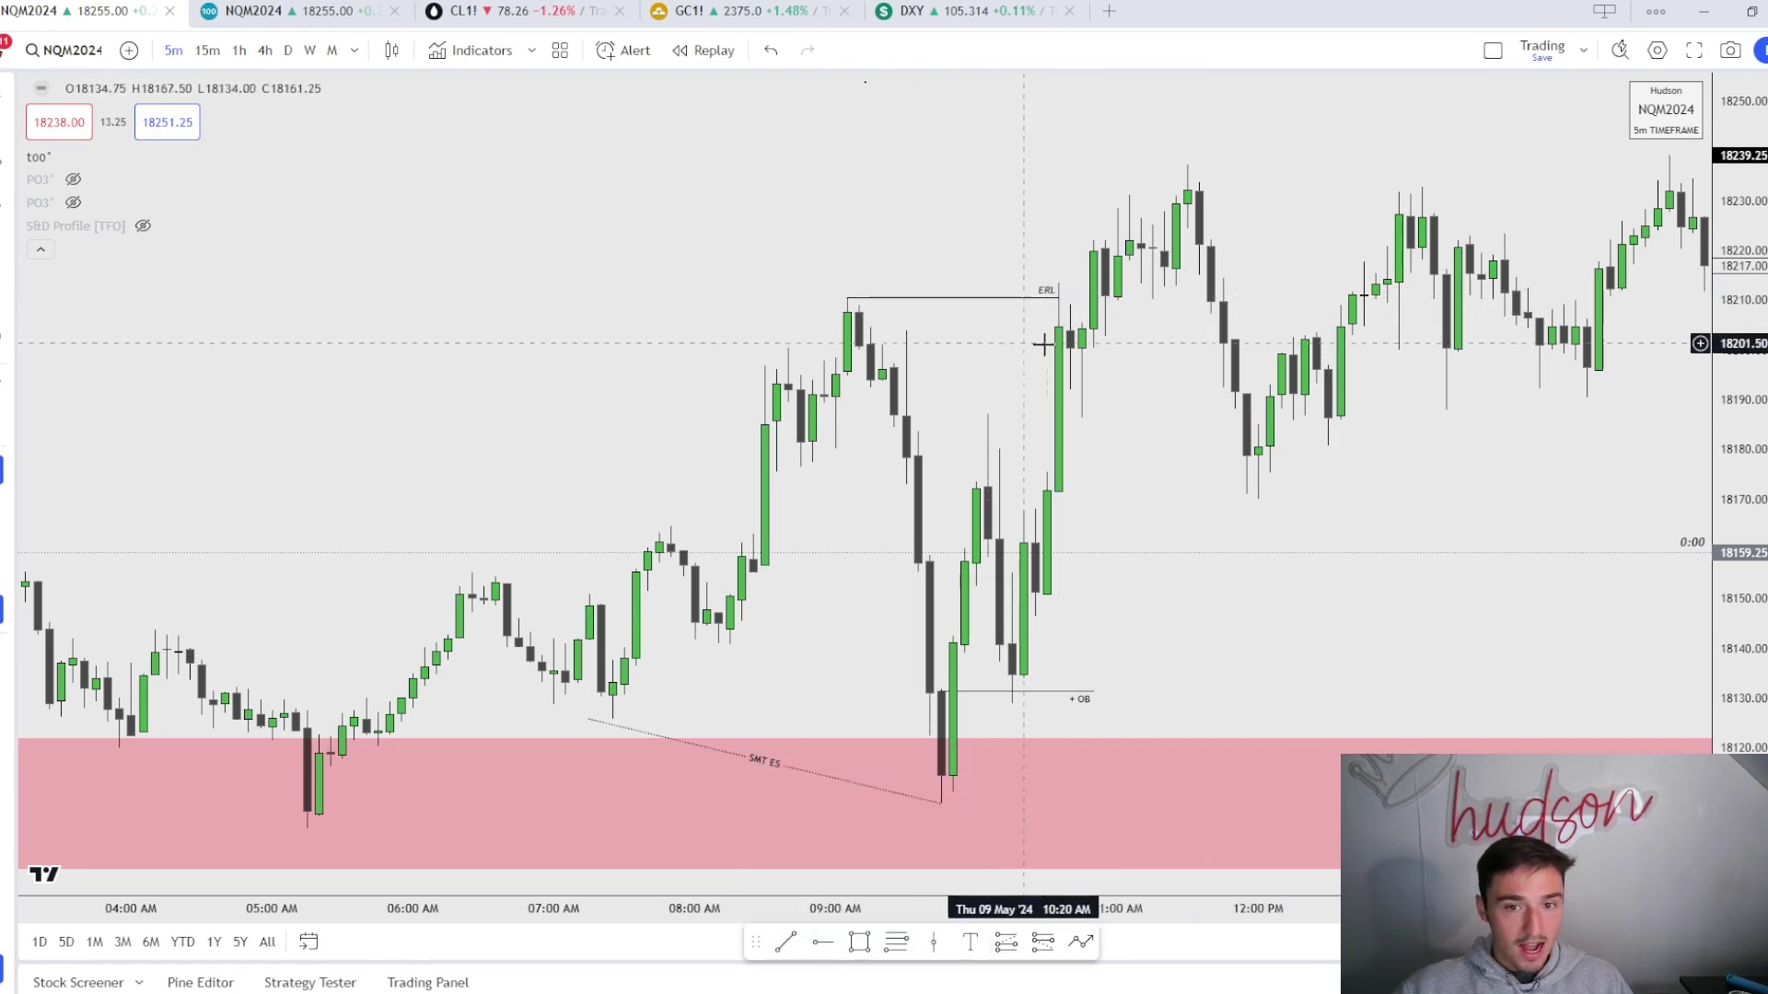
Check the 9 May markings on the 1-hour timeframe and return to the 9 May morning reversal on the 5-minute timeframe
click(237, 50)
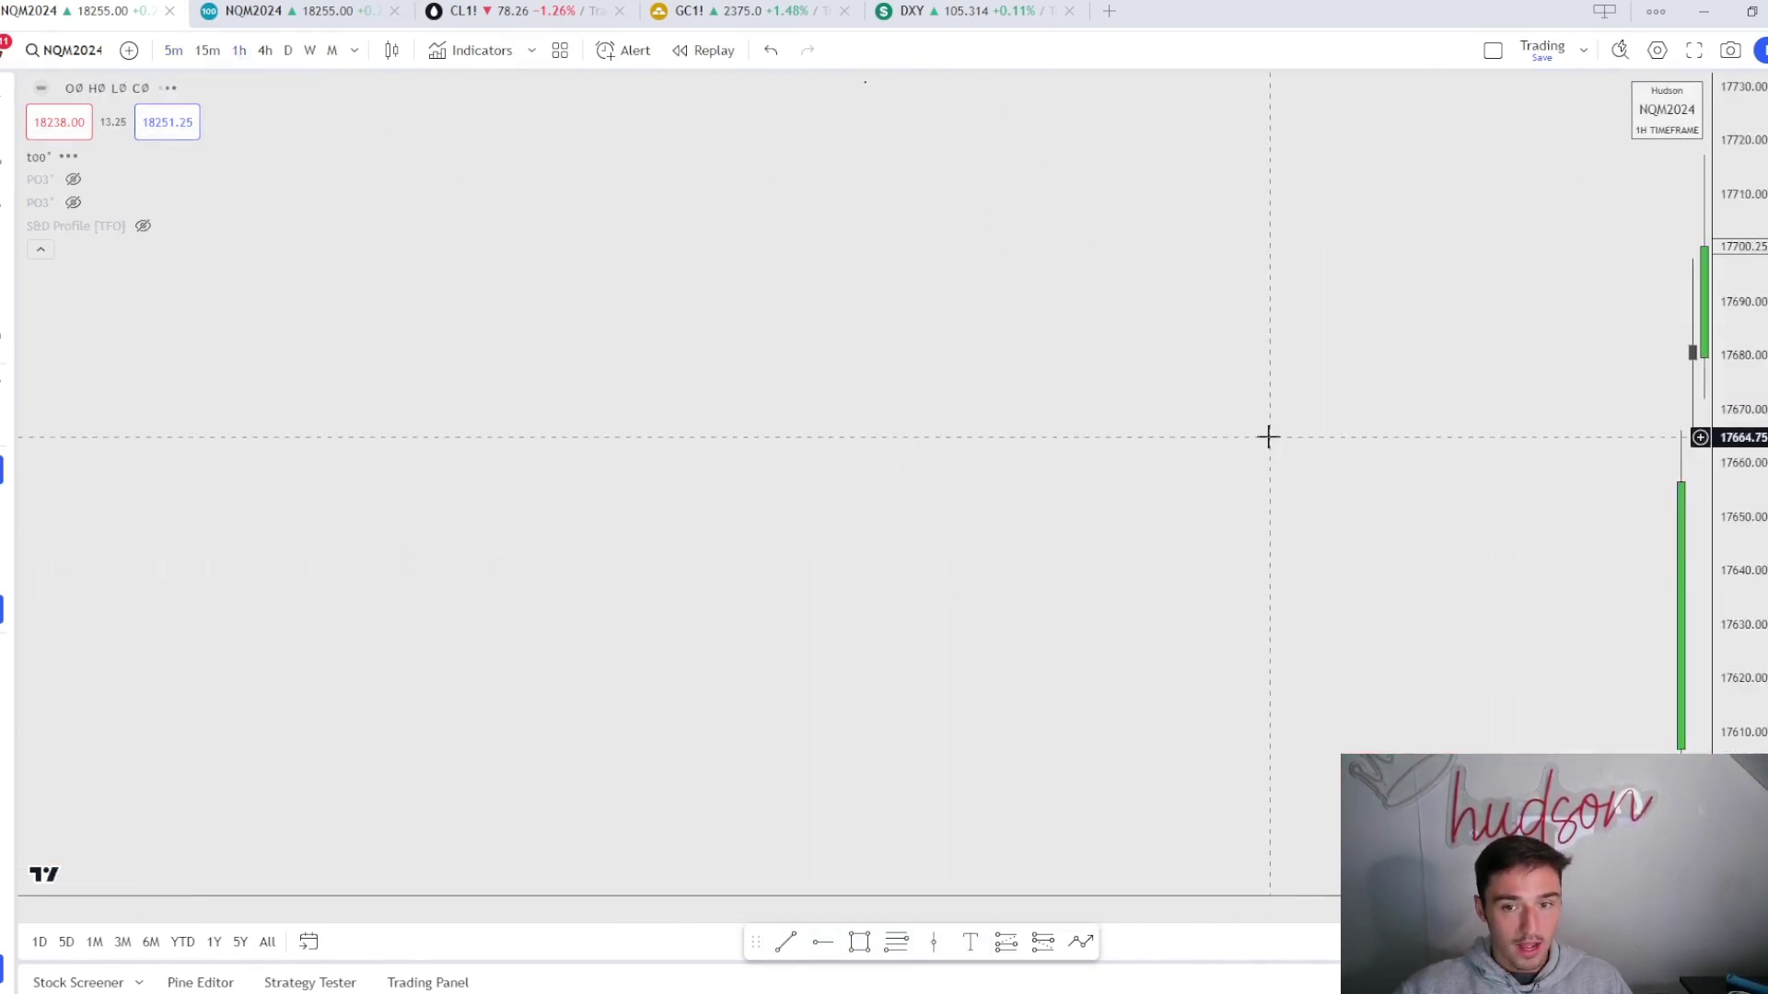
key(alt+r)
scroll(1326, 453, up, 11)
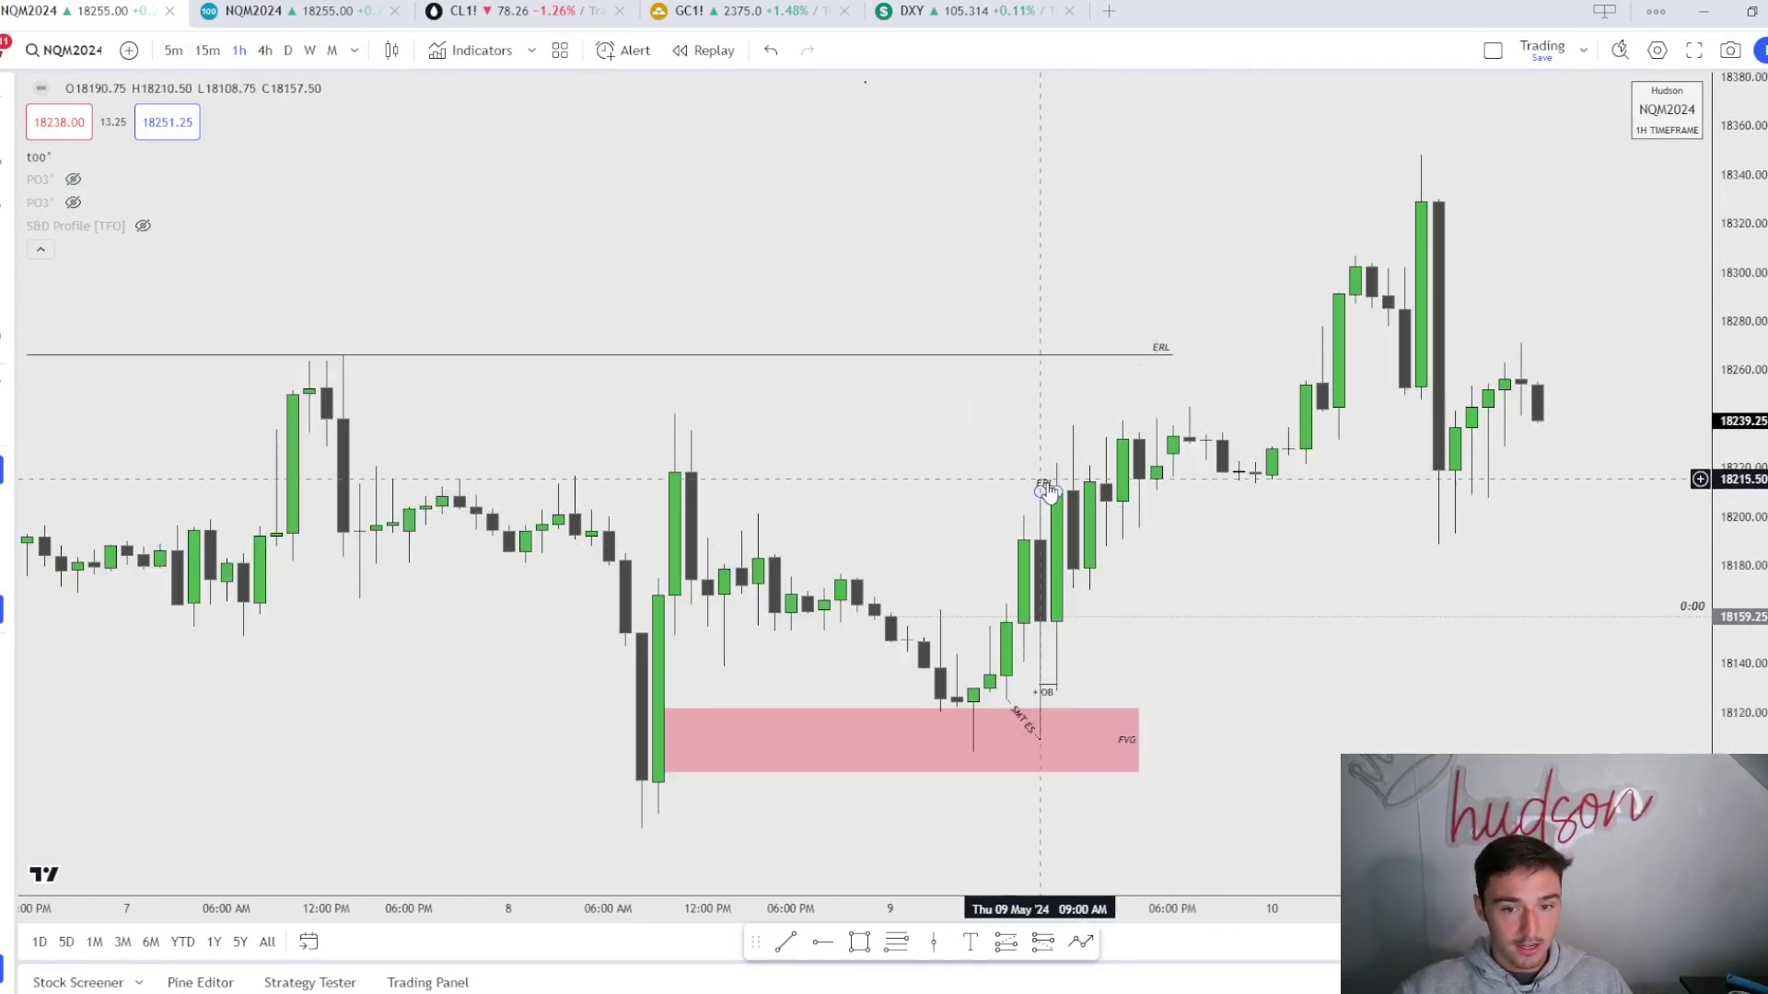
click(173, 50)
scroll(773, 479, down, 6)
drag(420, 635, 1326, 671)
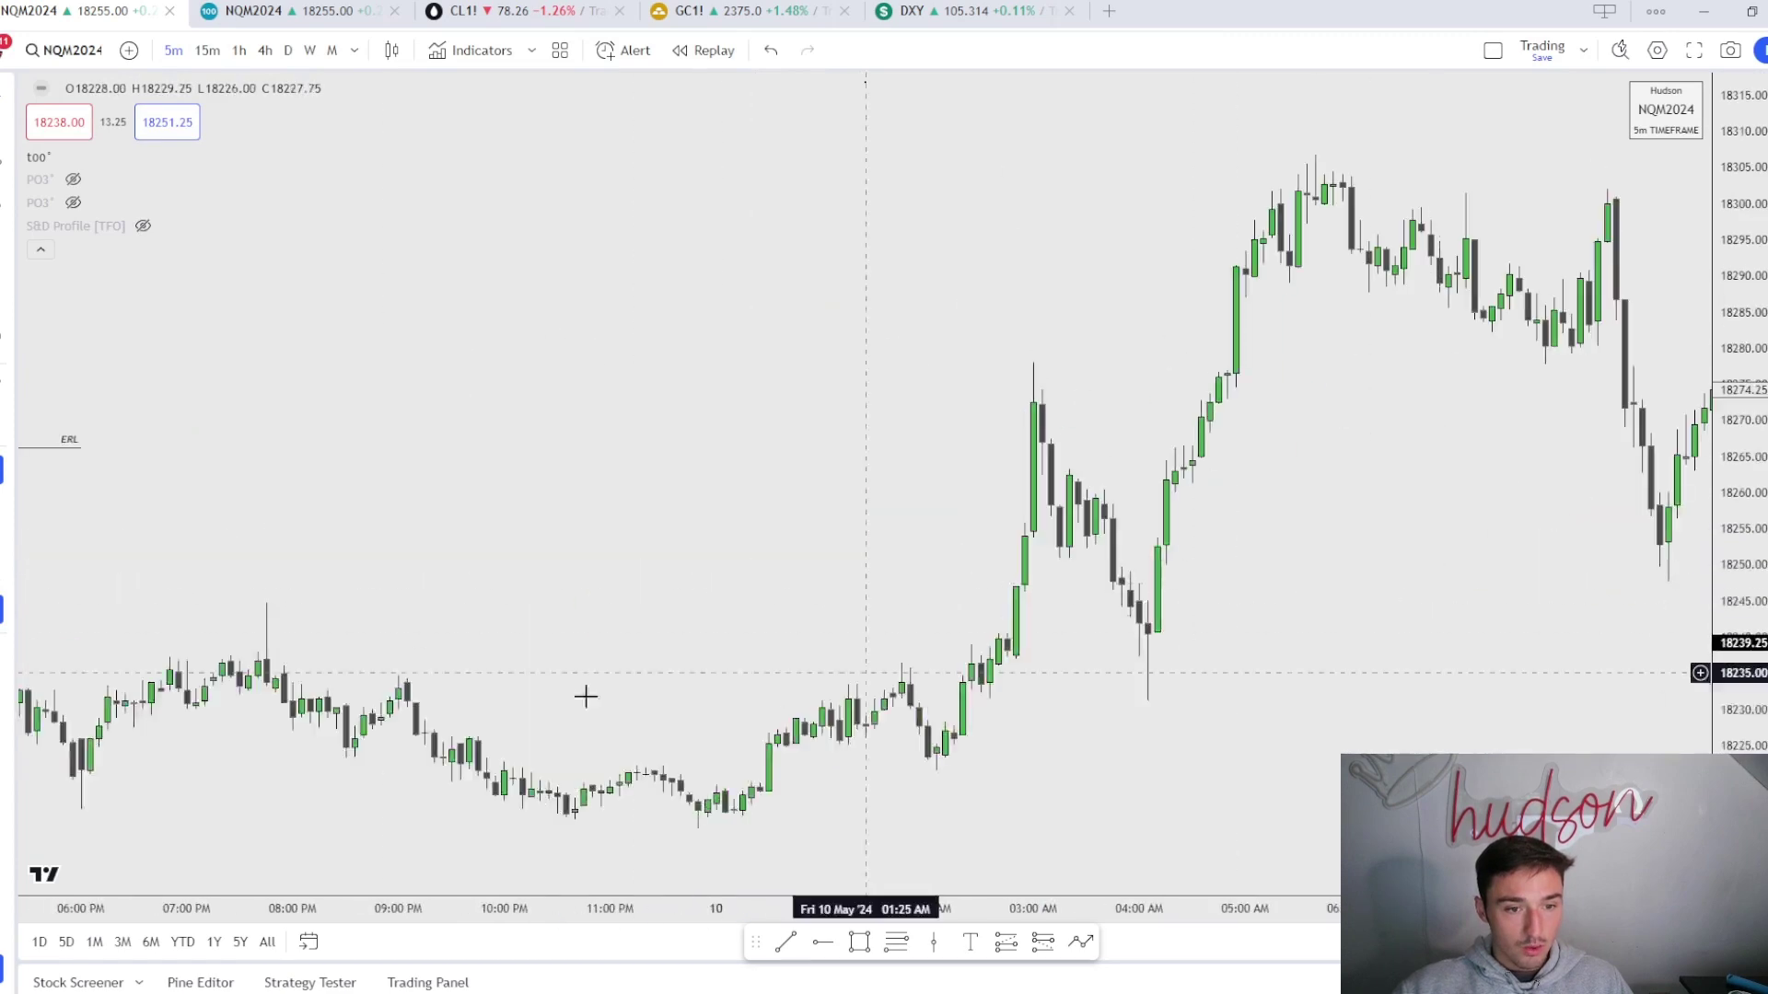
drag(332, 681, 1316, 663)
scroll(742, 644, up, 1)
drag(691, 594, 1329, 570)
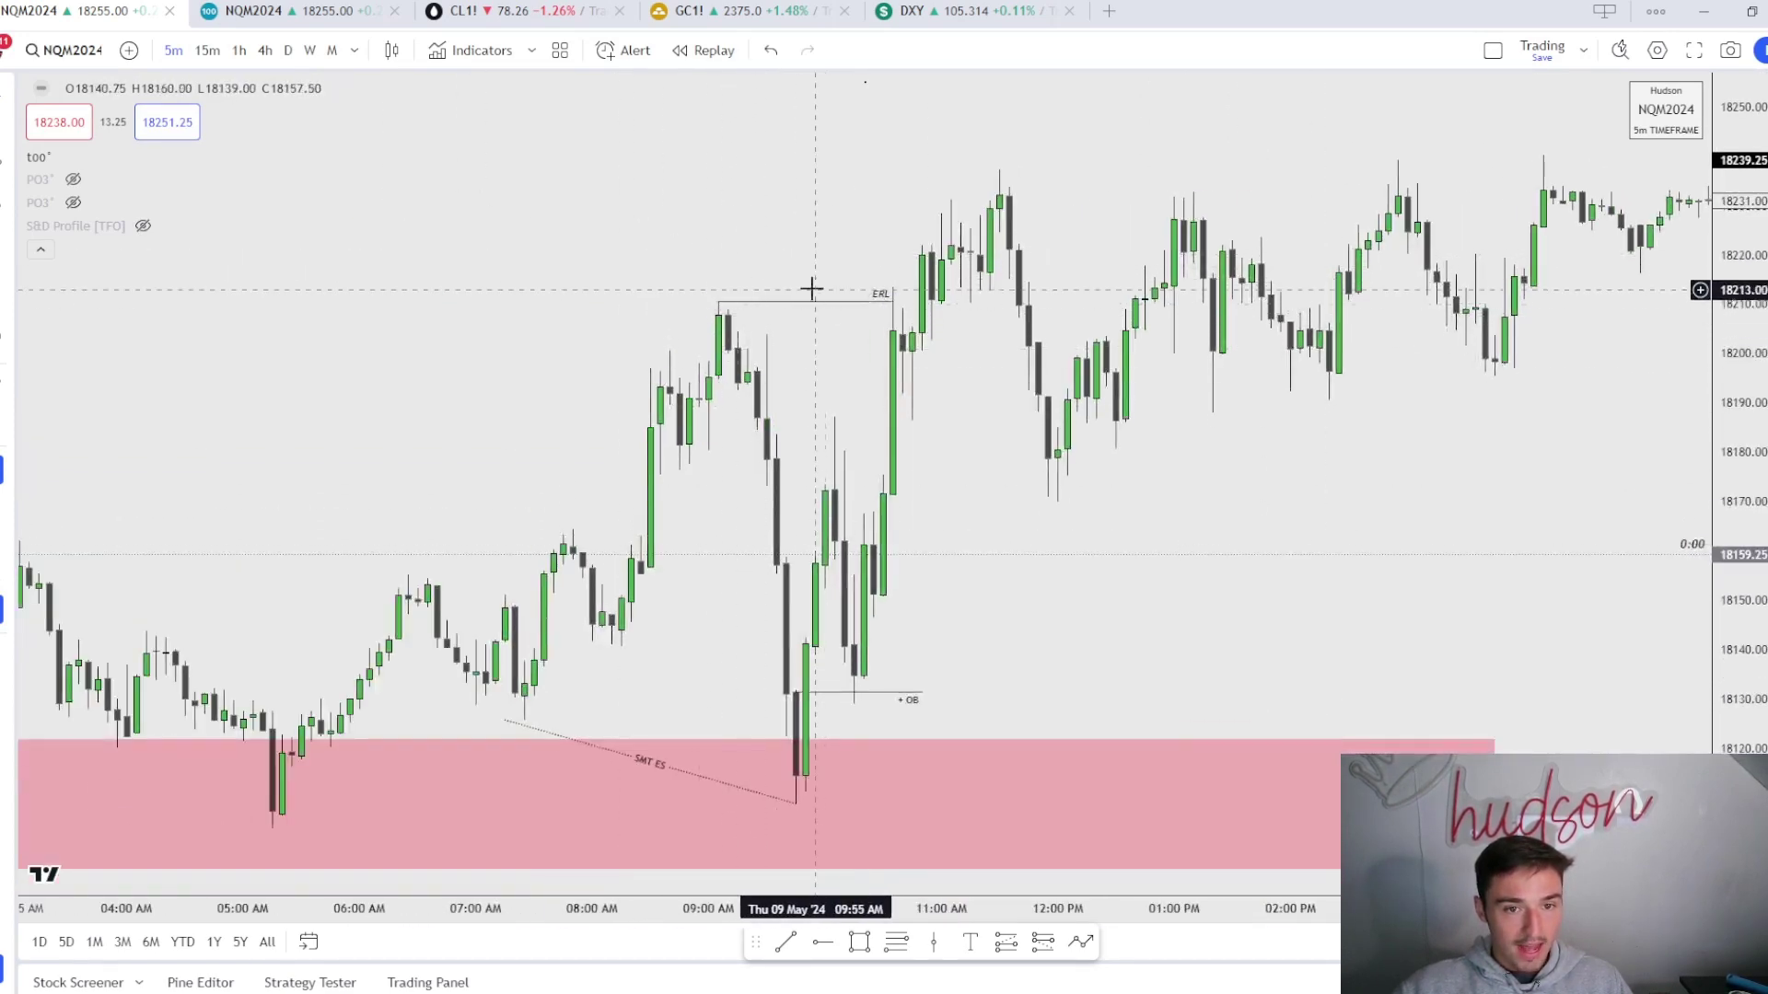
Examine the 9 May setup against the 8 May price action, comparing the + OB level with the ERL target
scroll(1141, 382, down, 6)
scroll(1310, 312, down, 5)
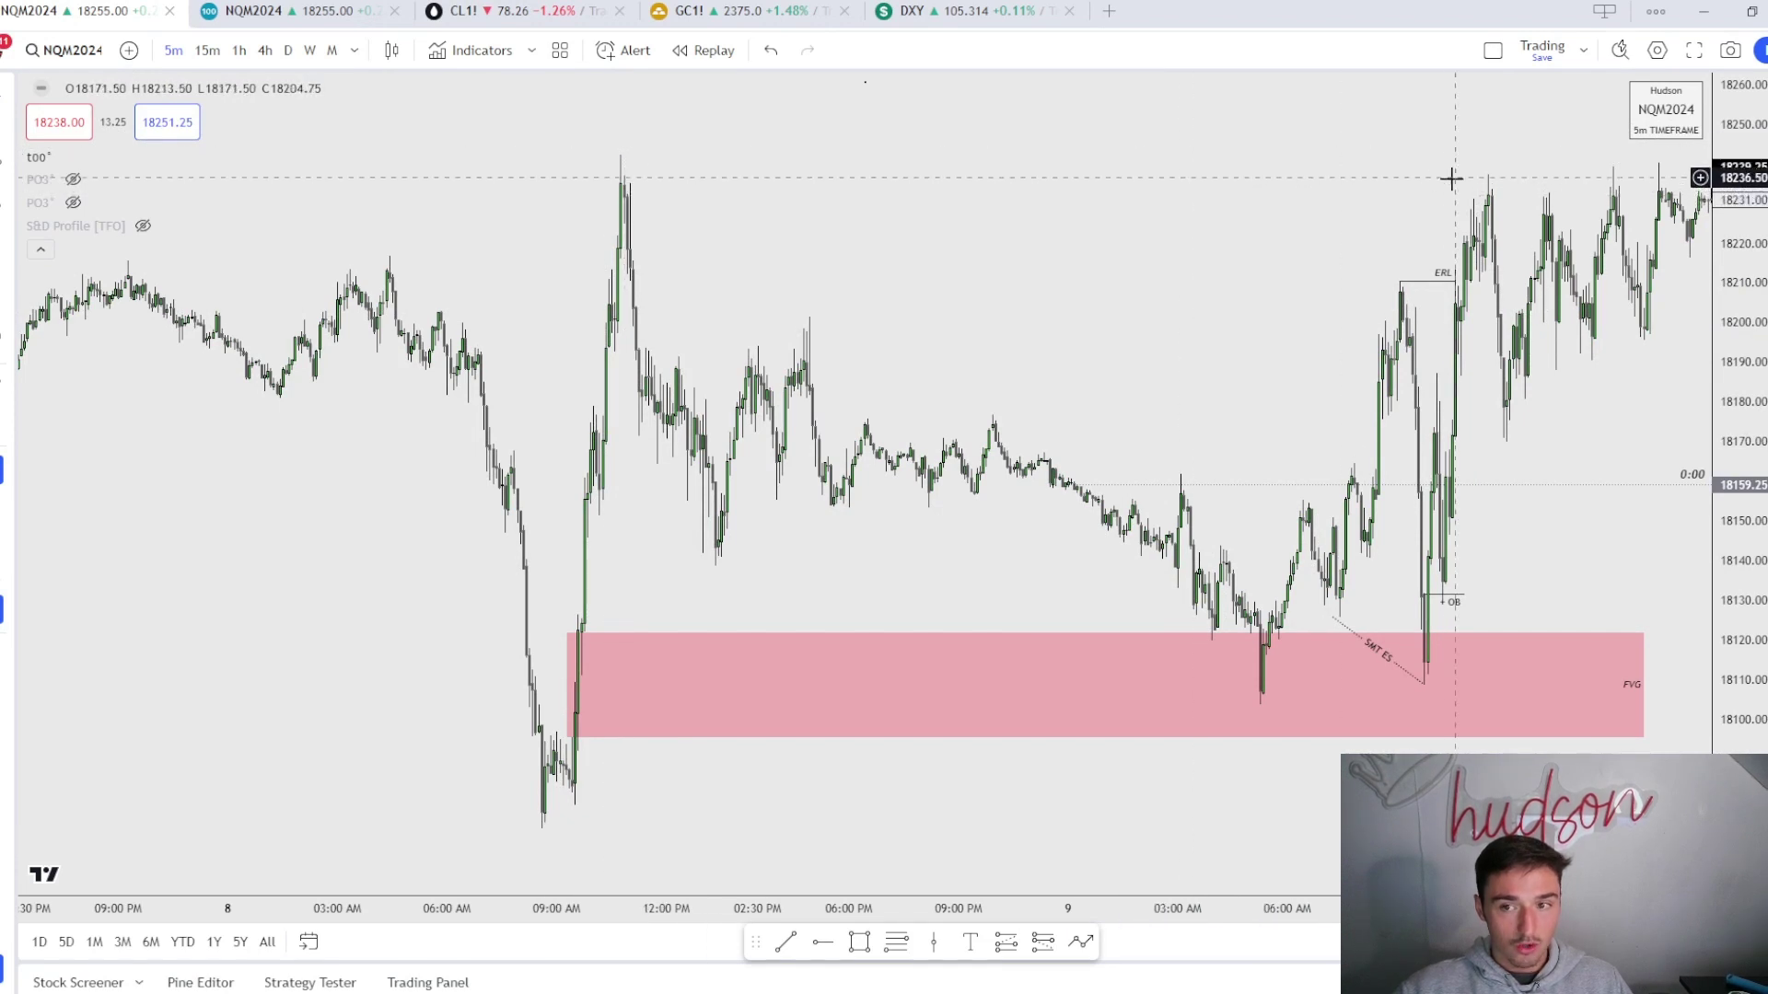
drag(1450, 177, 1162, 189)
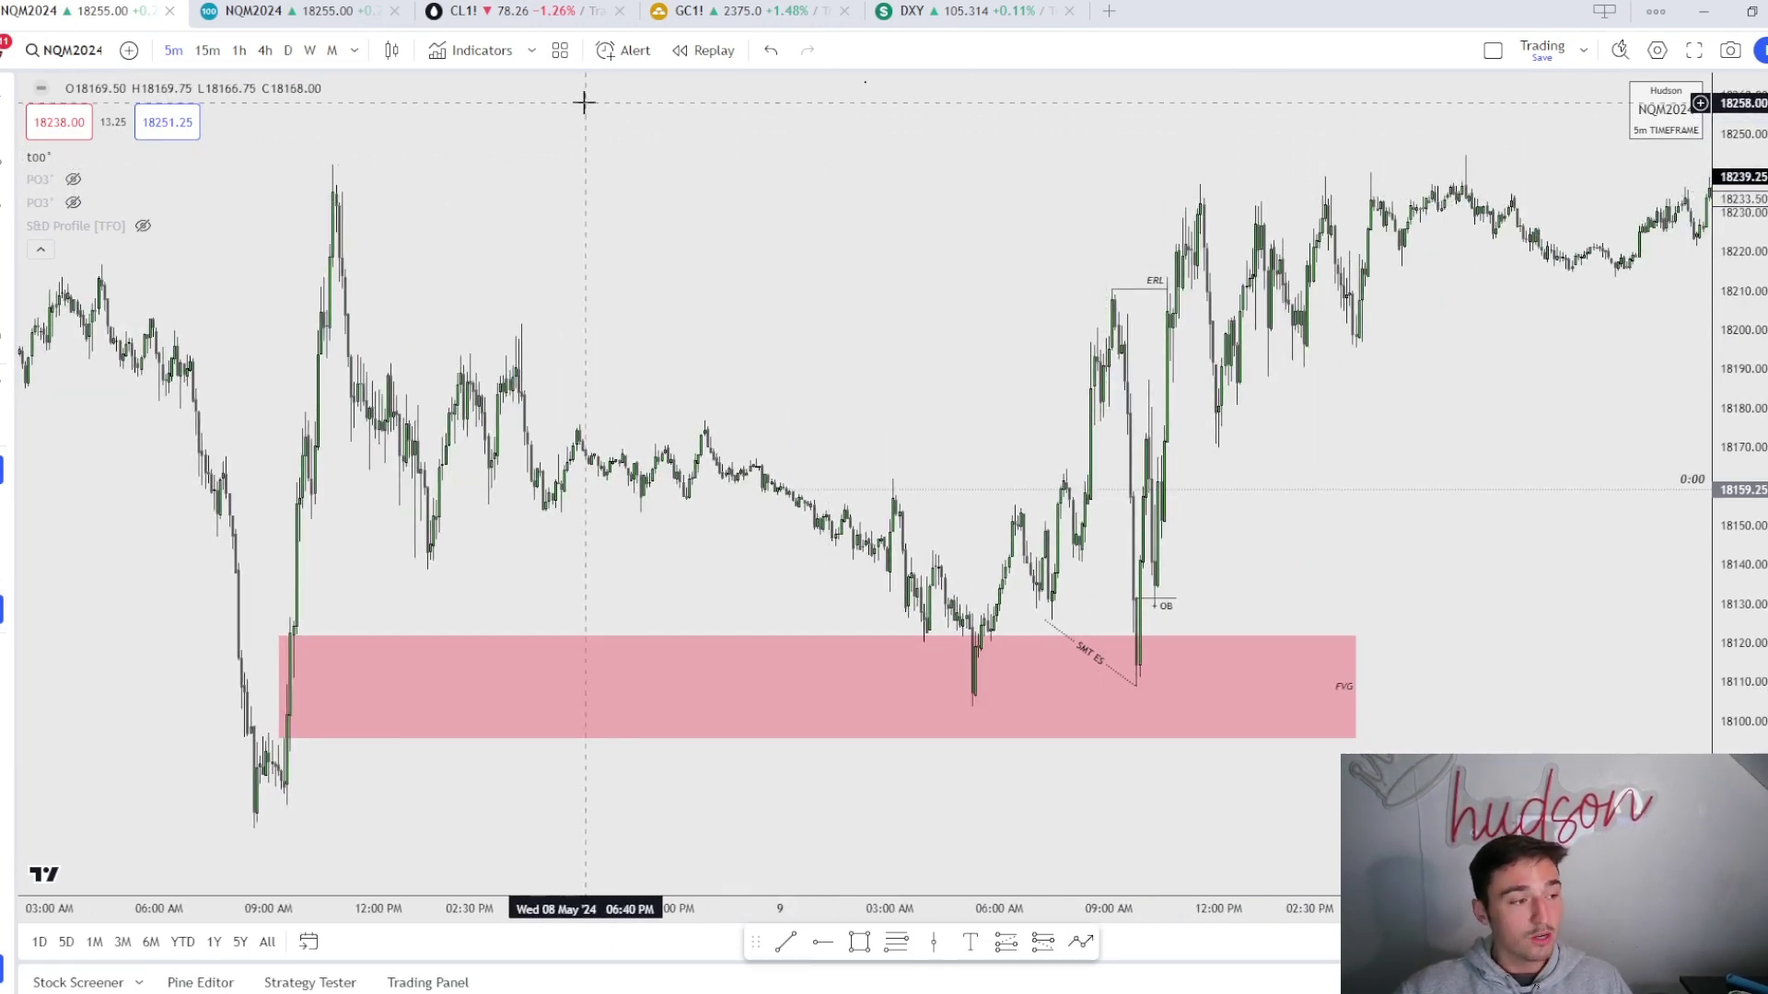
scroll(1243, 331, up, 5)
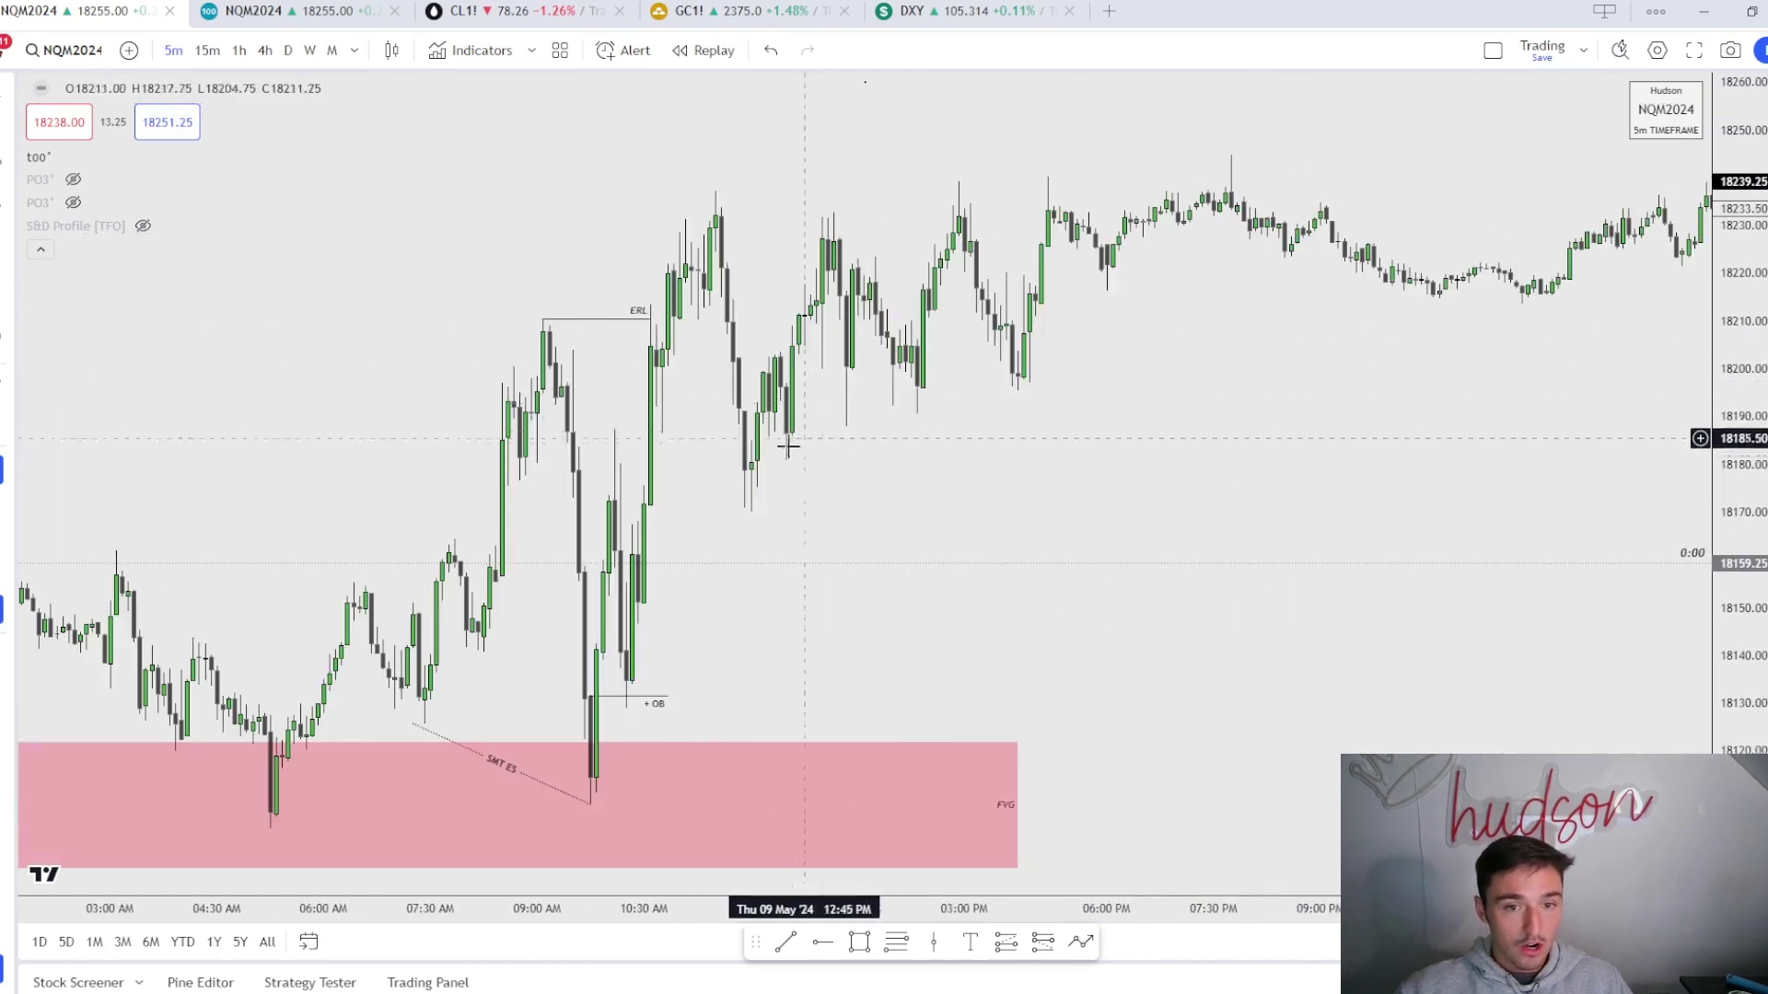
drag(994, 447, 1448, 453)
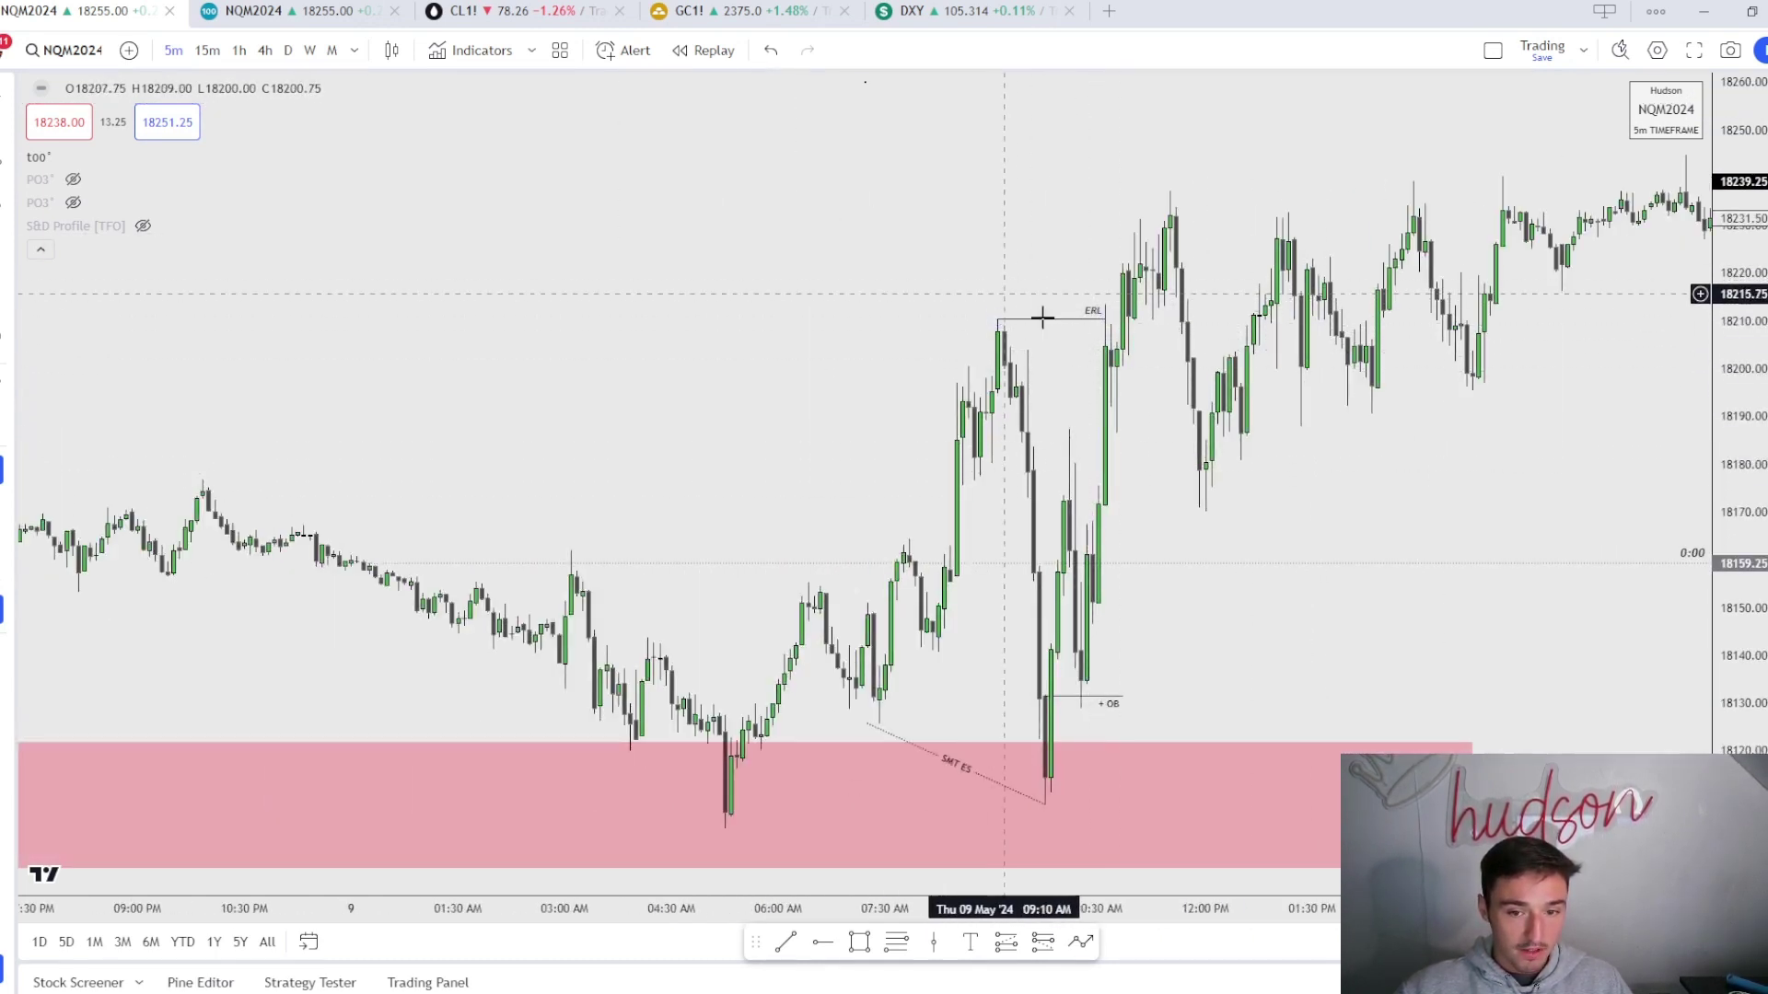
click(1097, 705)
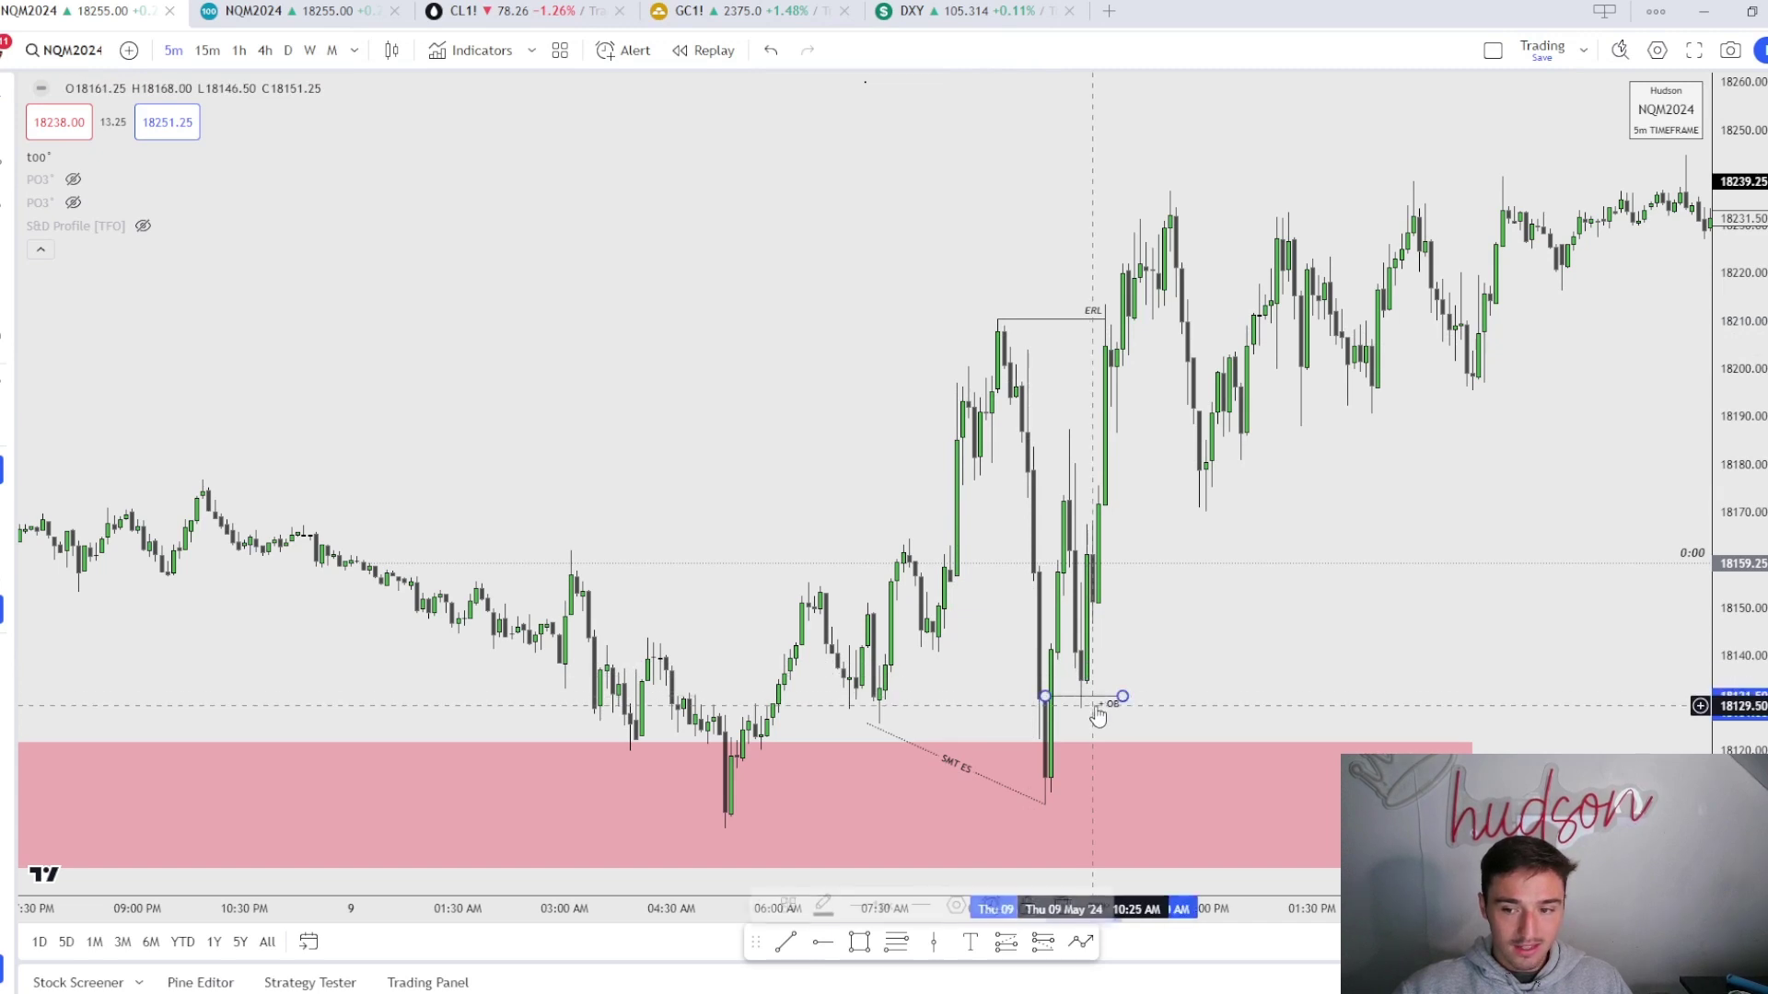
click(1086, 320)
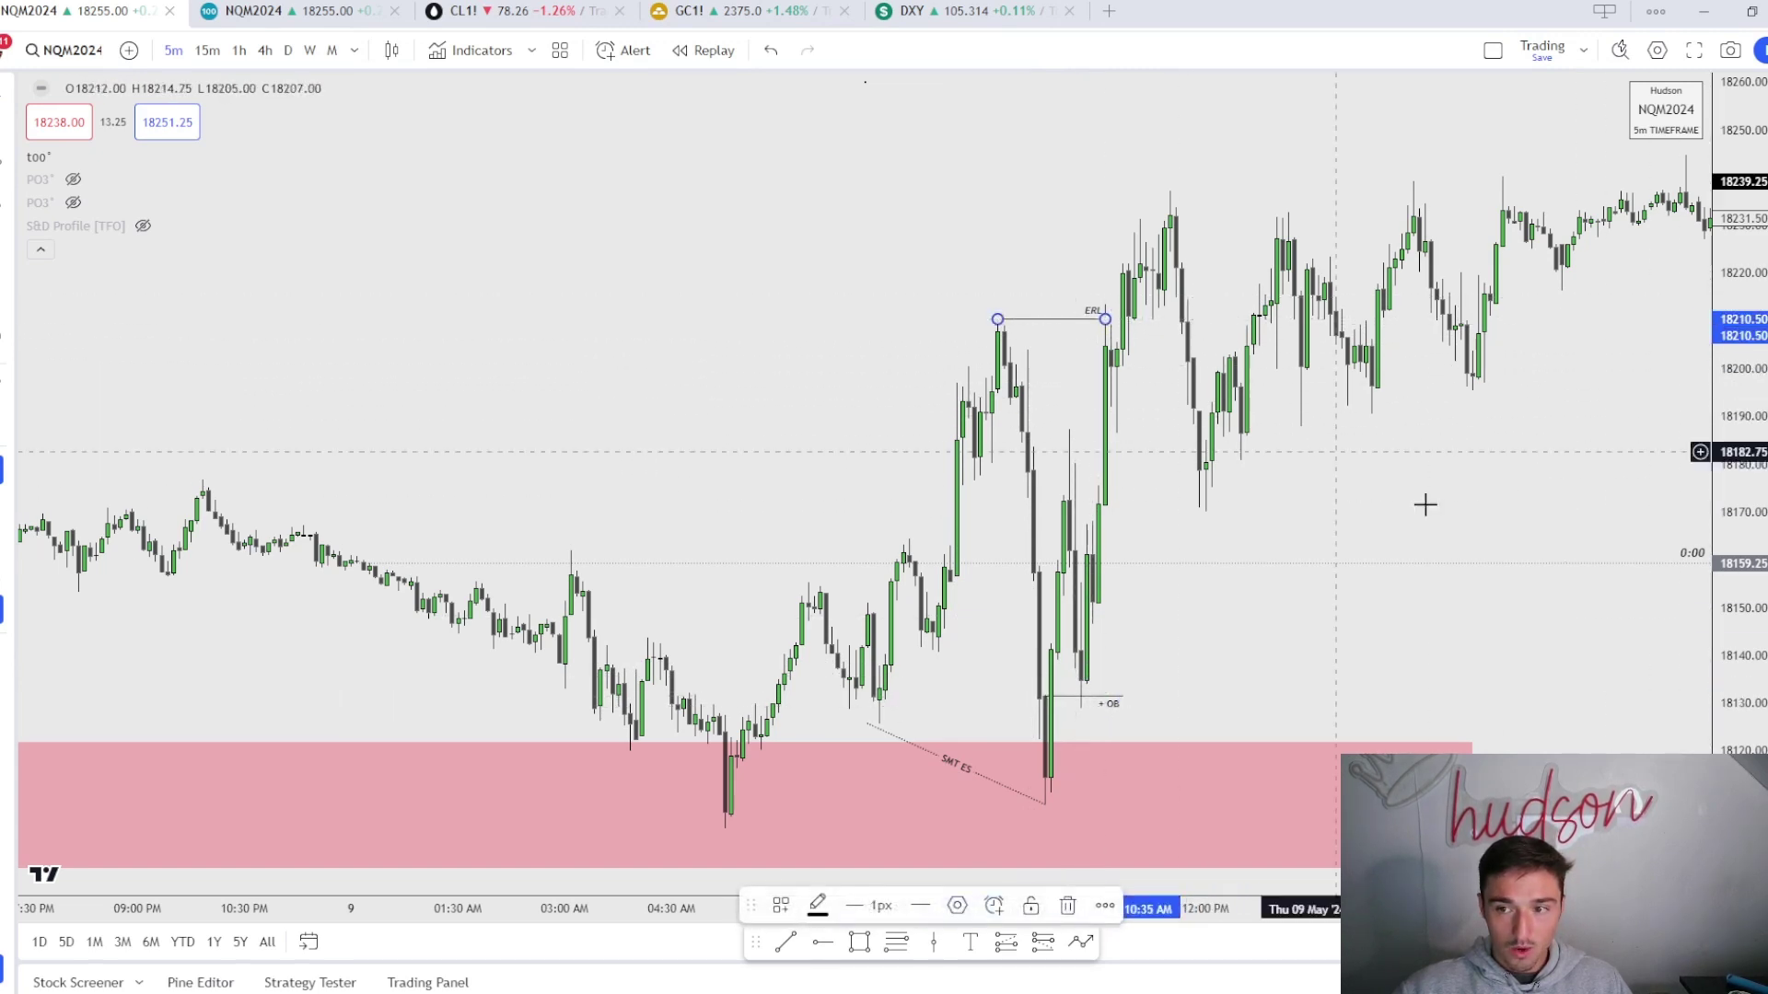
click(1450, 550)
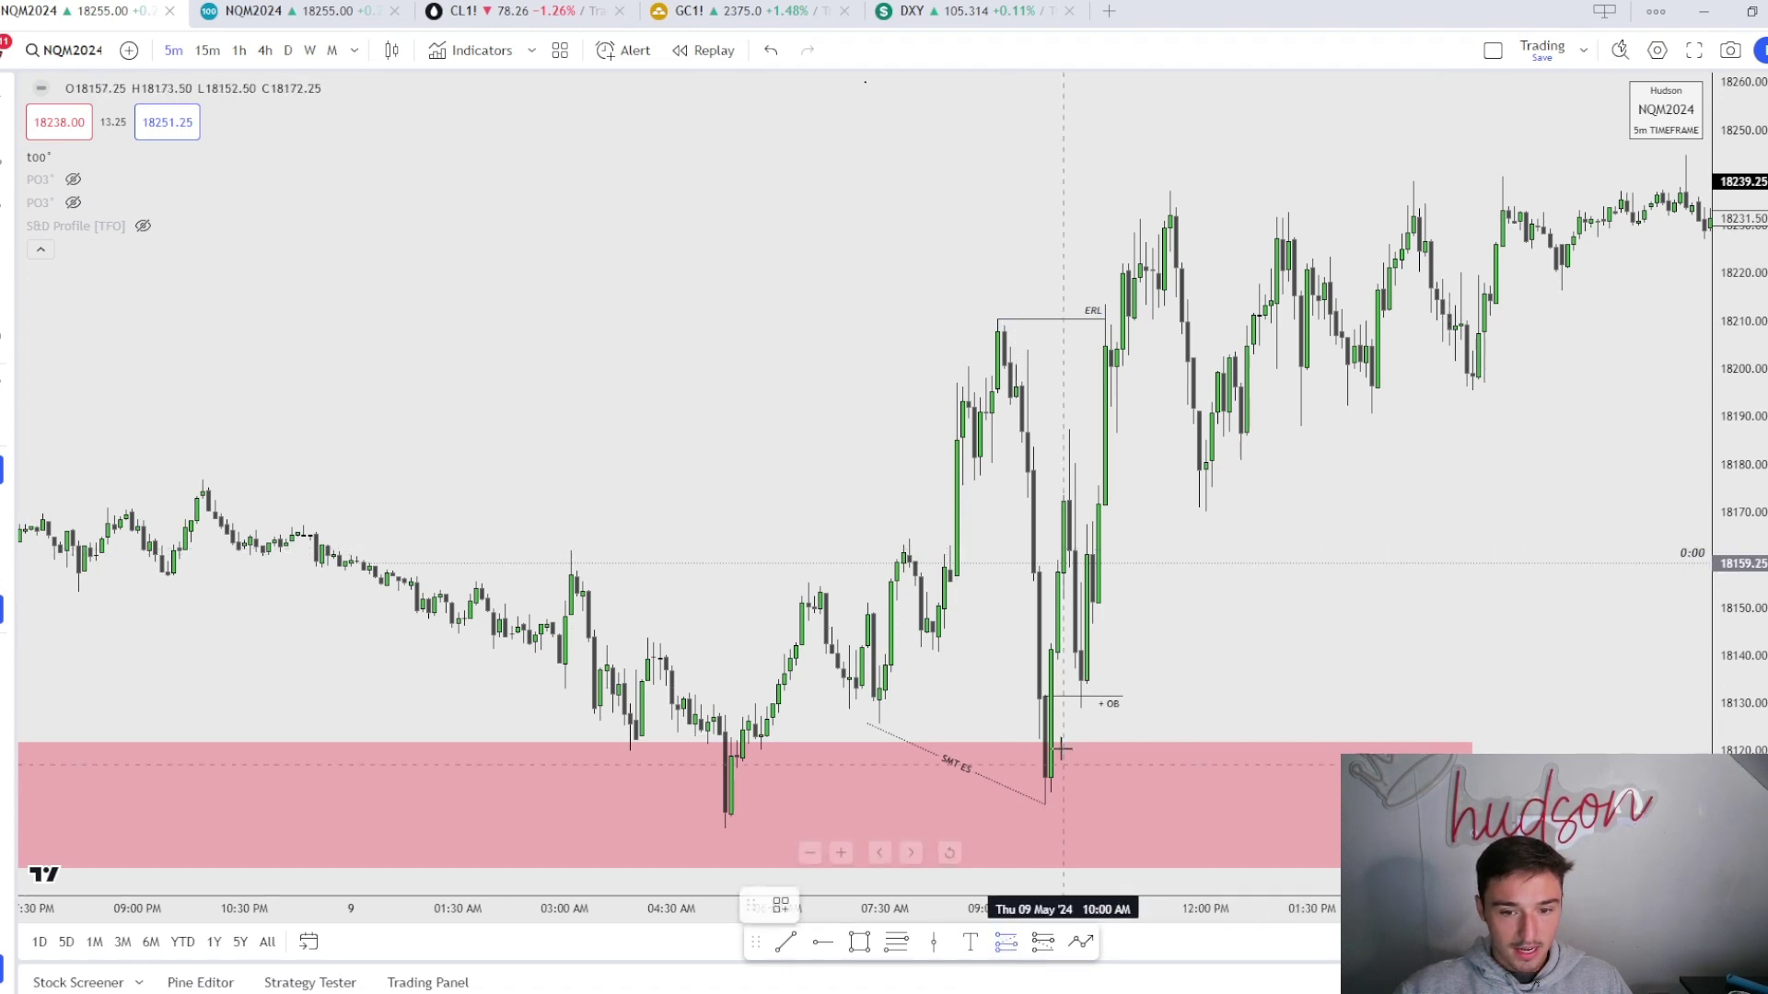
Try a long position from the + OB level at 18131.50 with its target raised to the 9 May morning ERL, and delete it
click(1045, 697)
drag(1045, 560, 1046, 317)
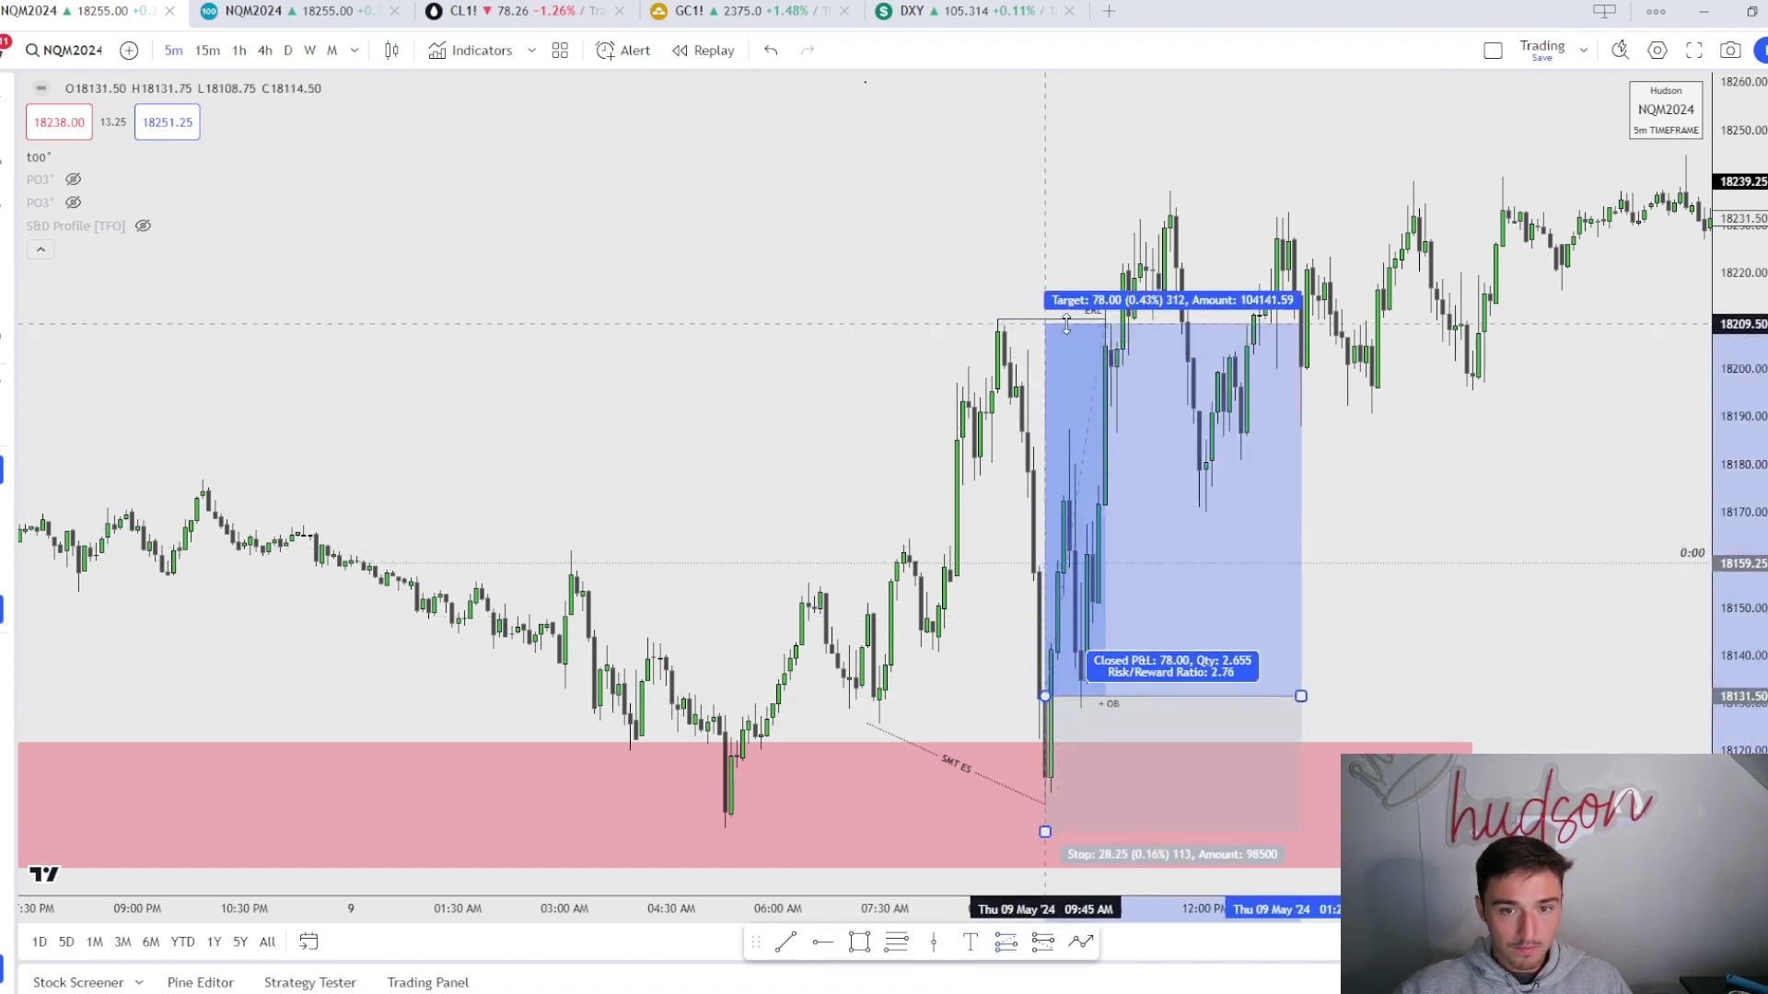
key(Delete)
Examine the 9 May move from the FVG lows through the morning ERL towards the higher ERL and the evening session
drag(1175, 629, 999, 633)
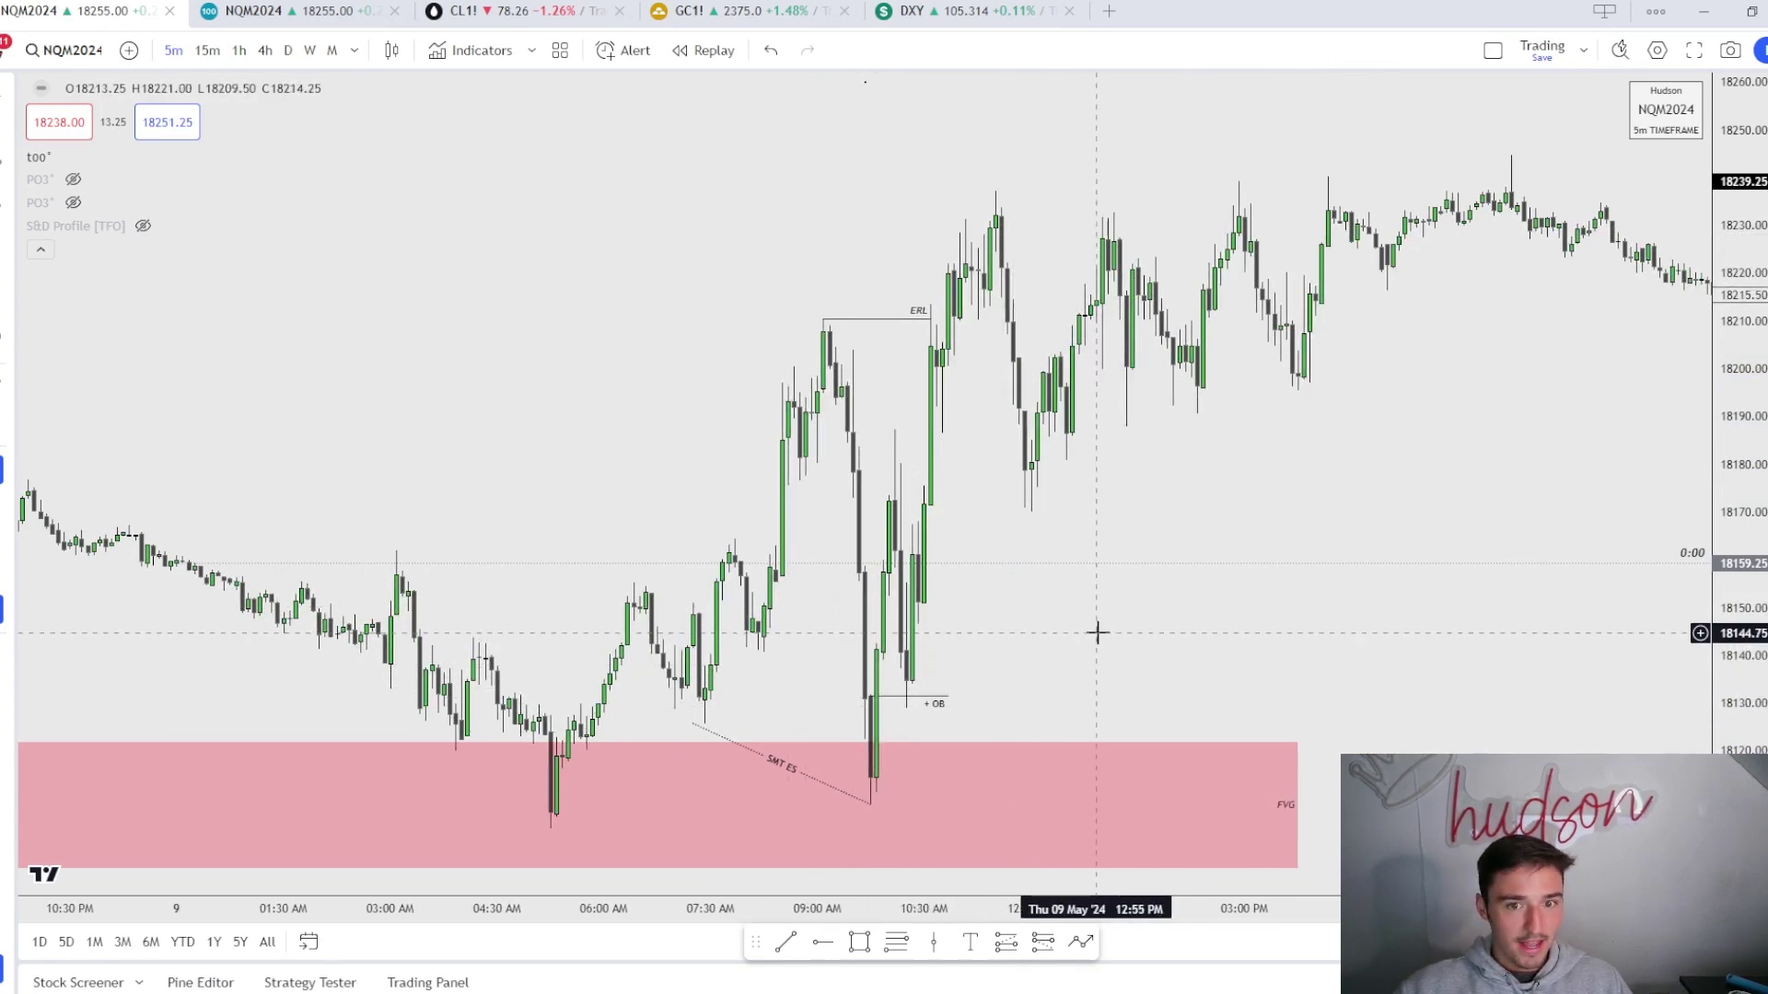
drag(1159, 74, 1105, 276)
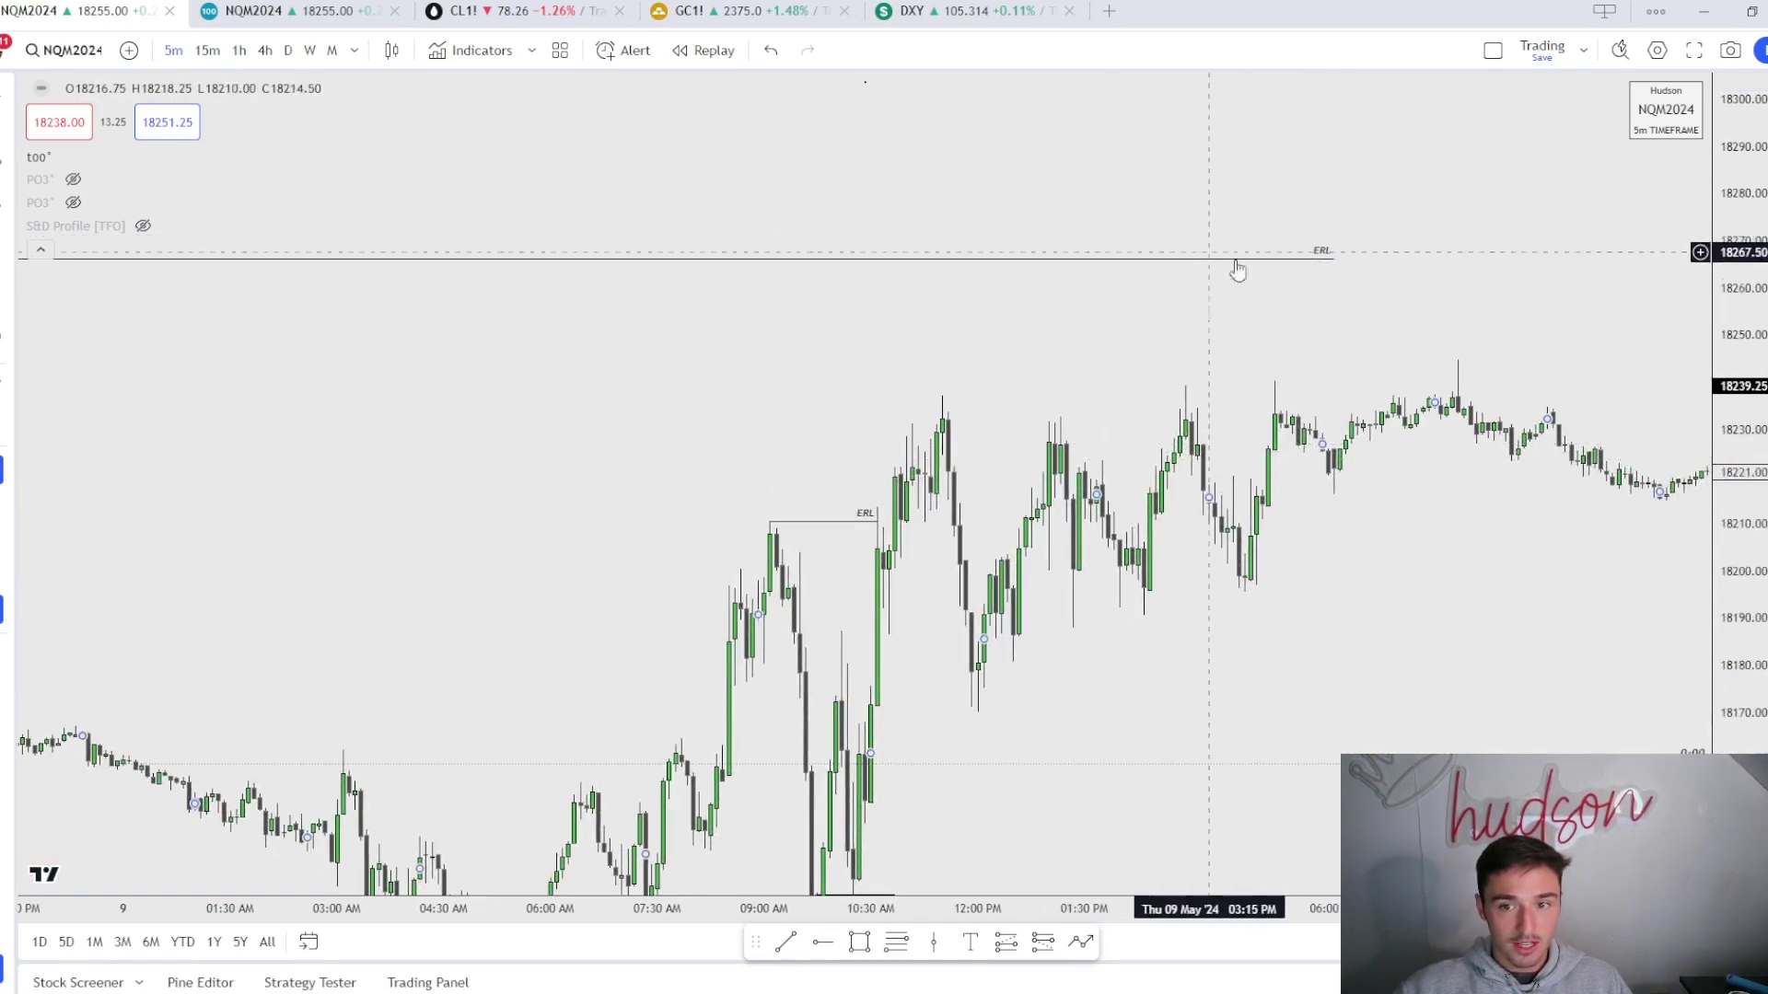
drag(1085, 617, 1231, 553)
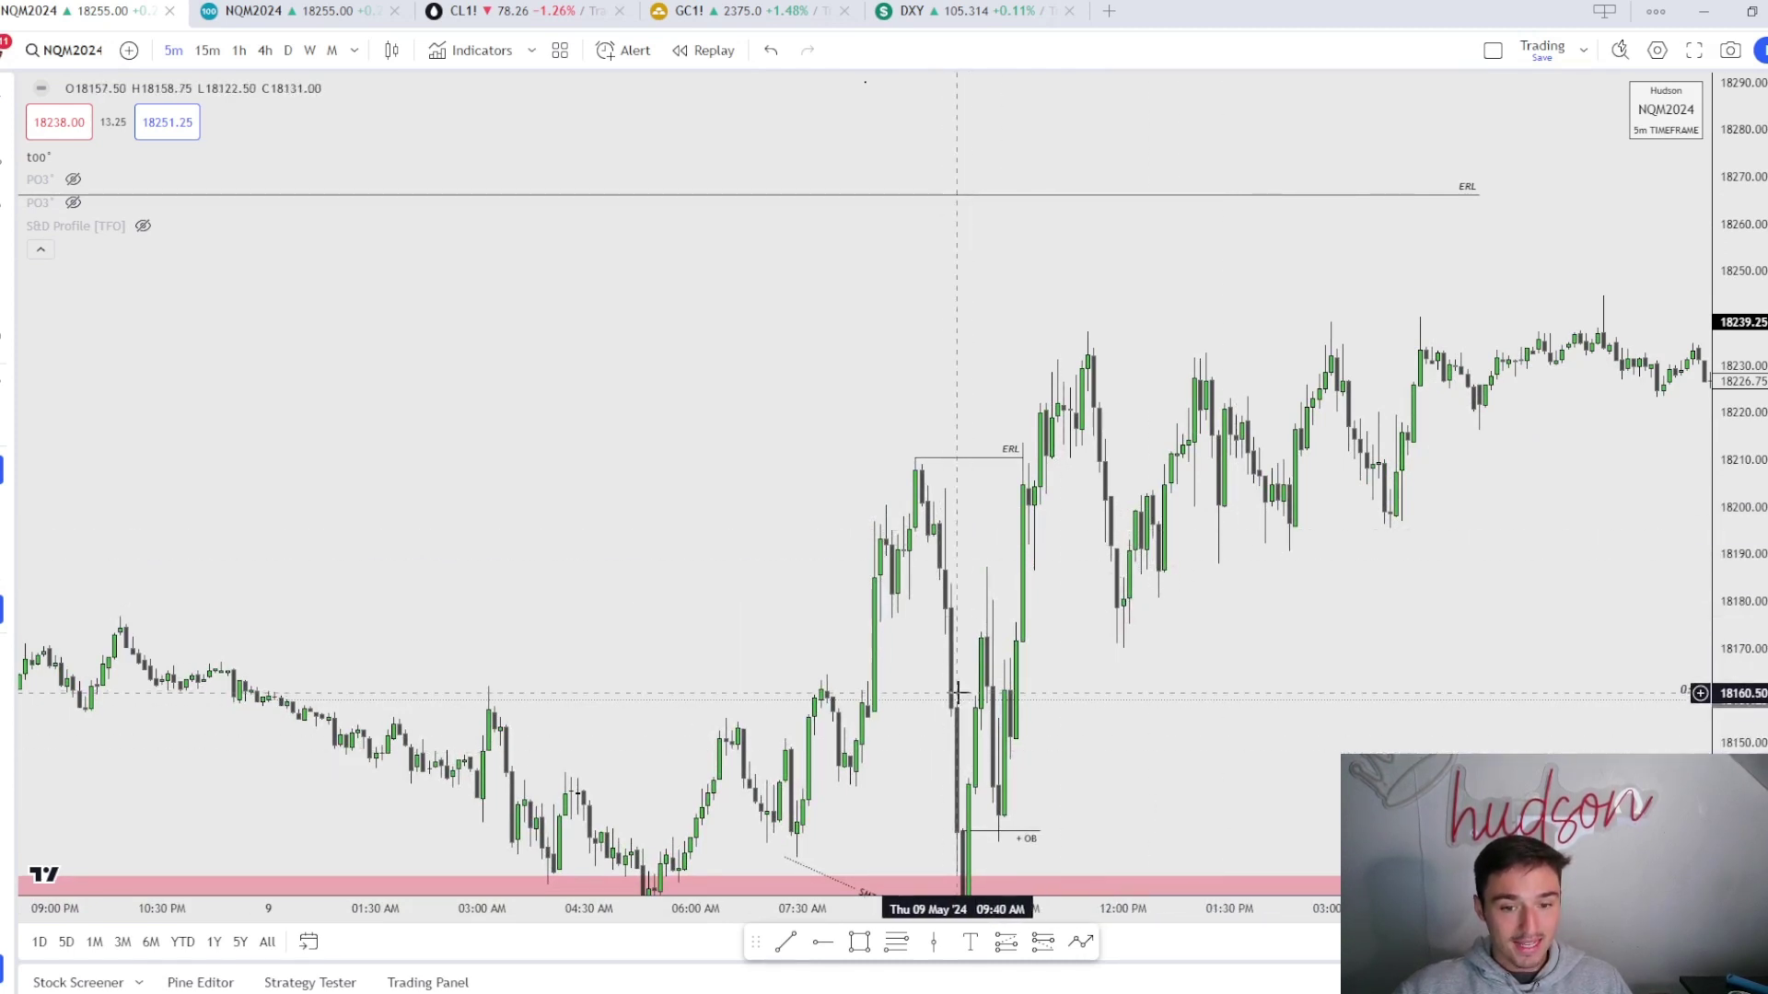
drag(1195, 750, 1256, 647)
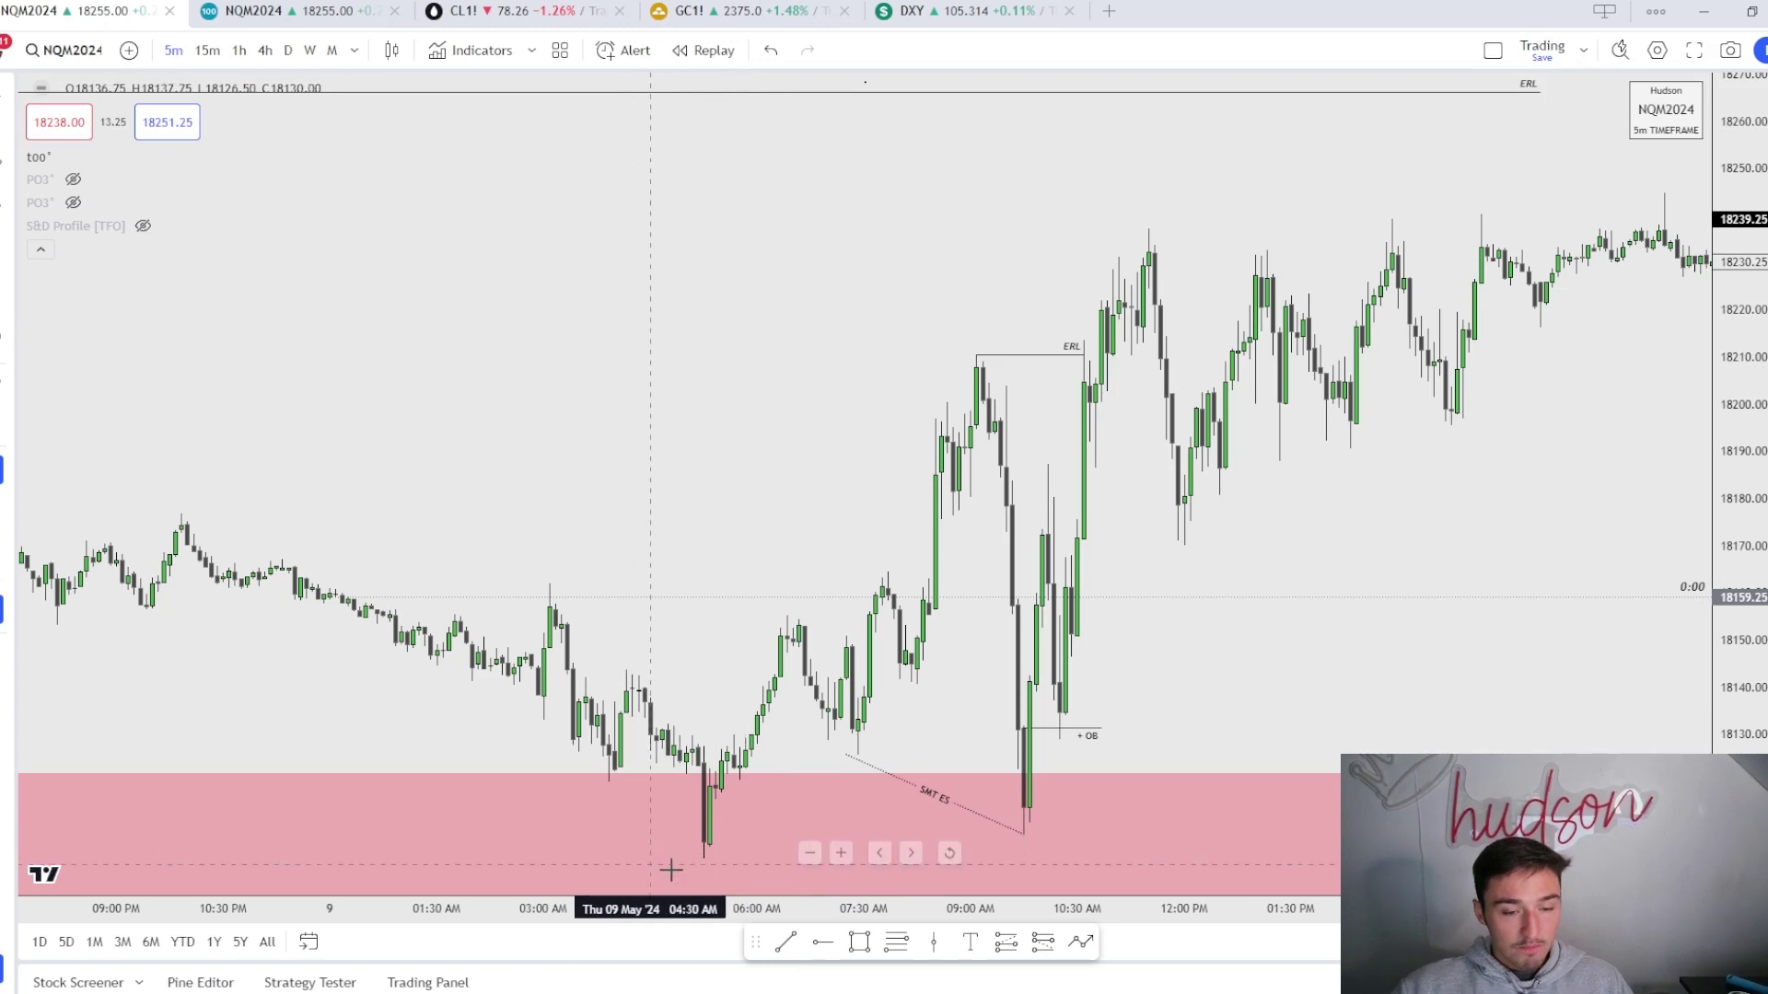
drag(712, 667, 651, 410)
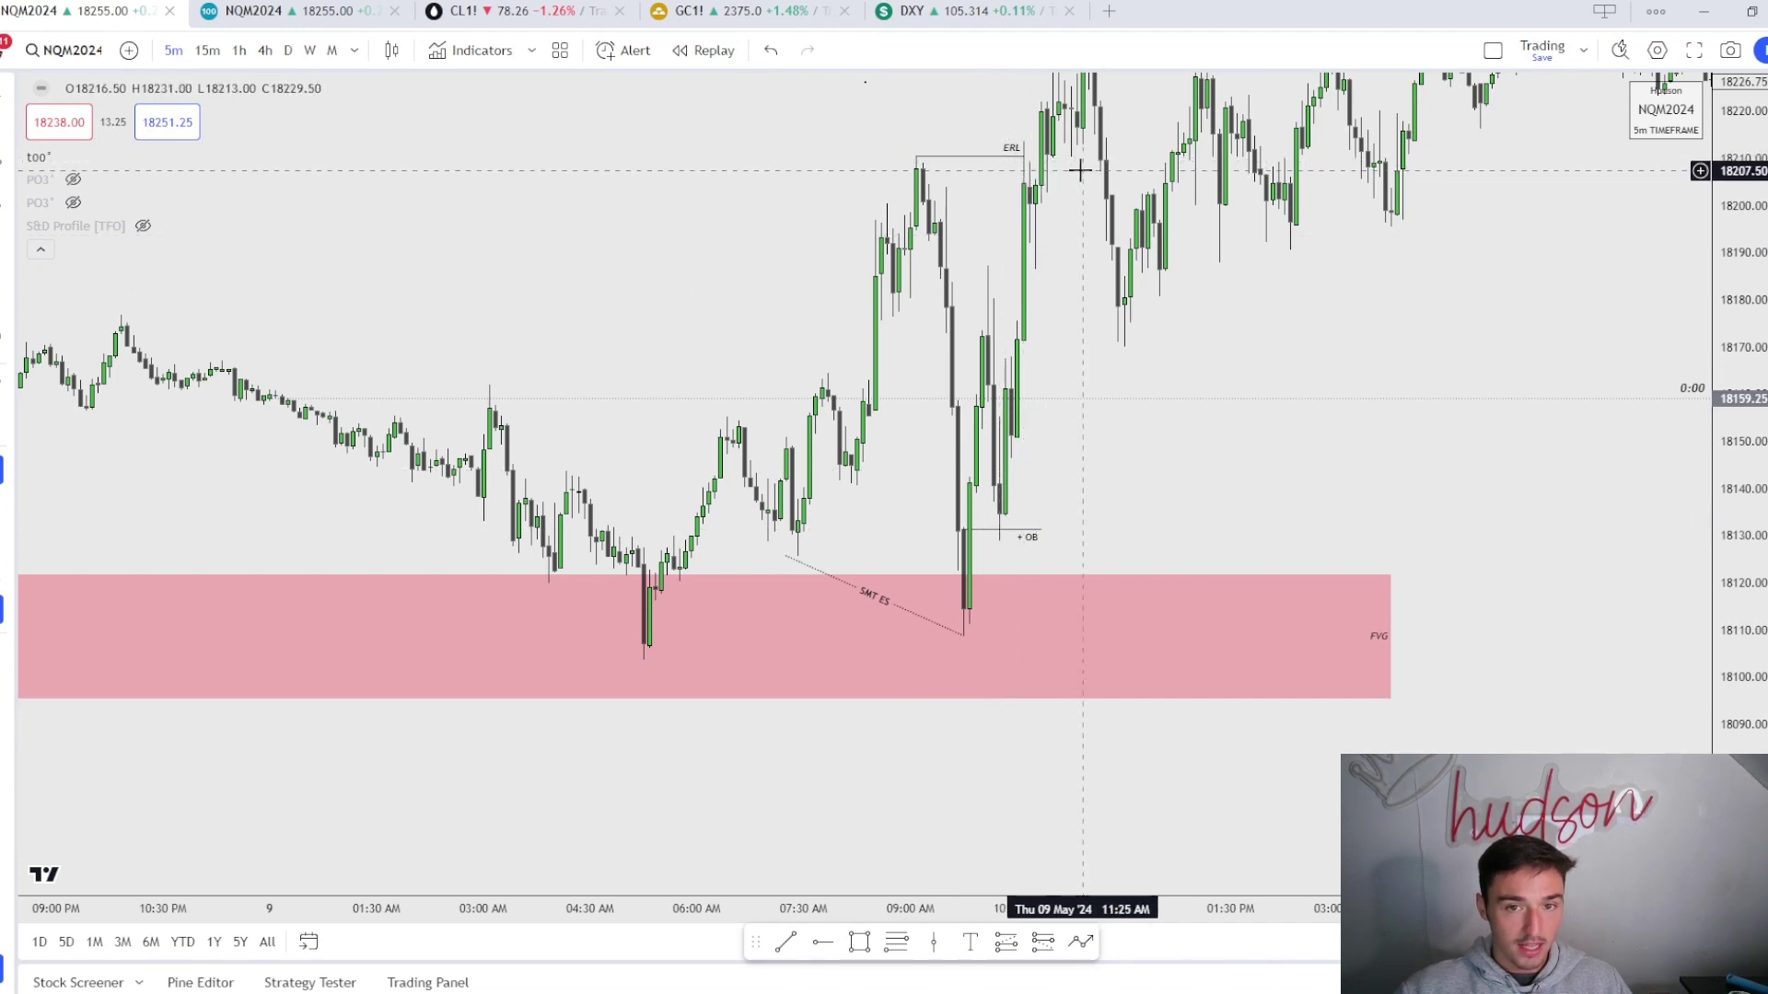
drag(1112, 184, 1021, 419)
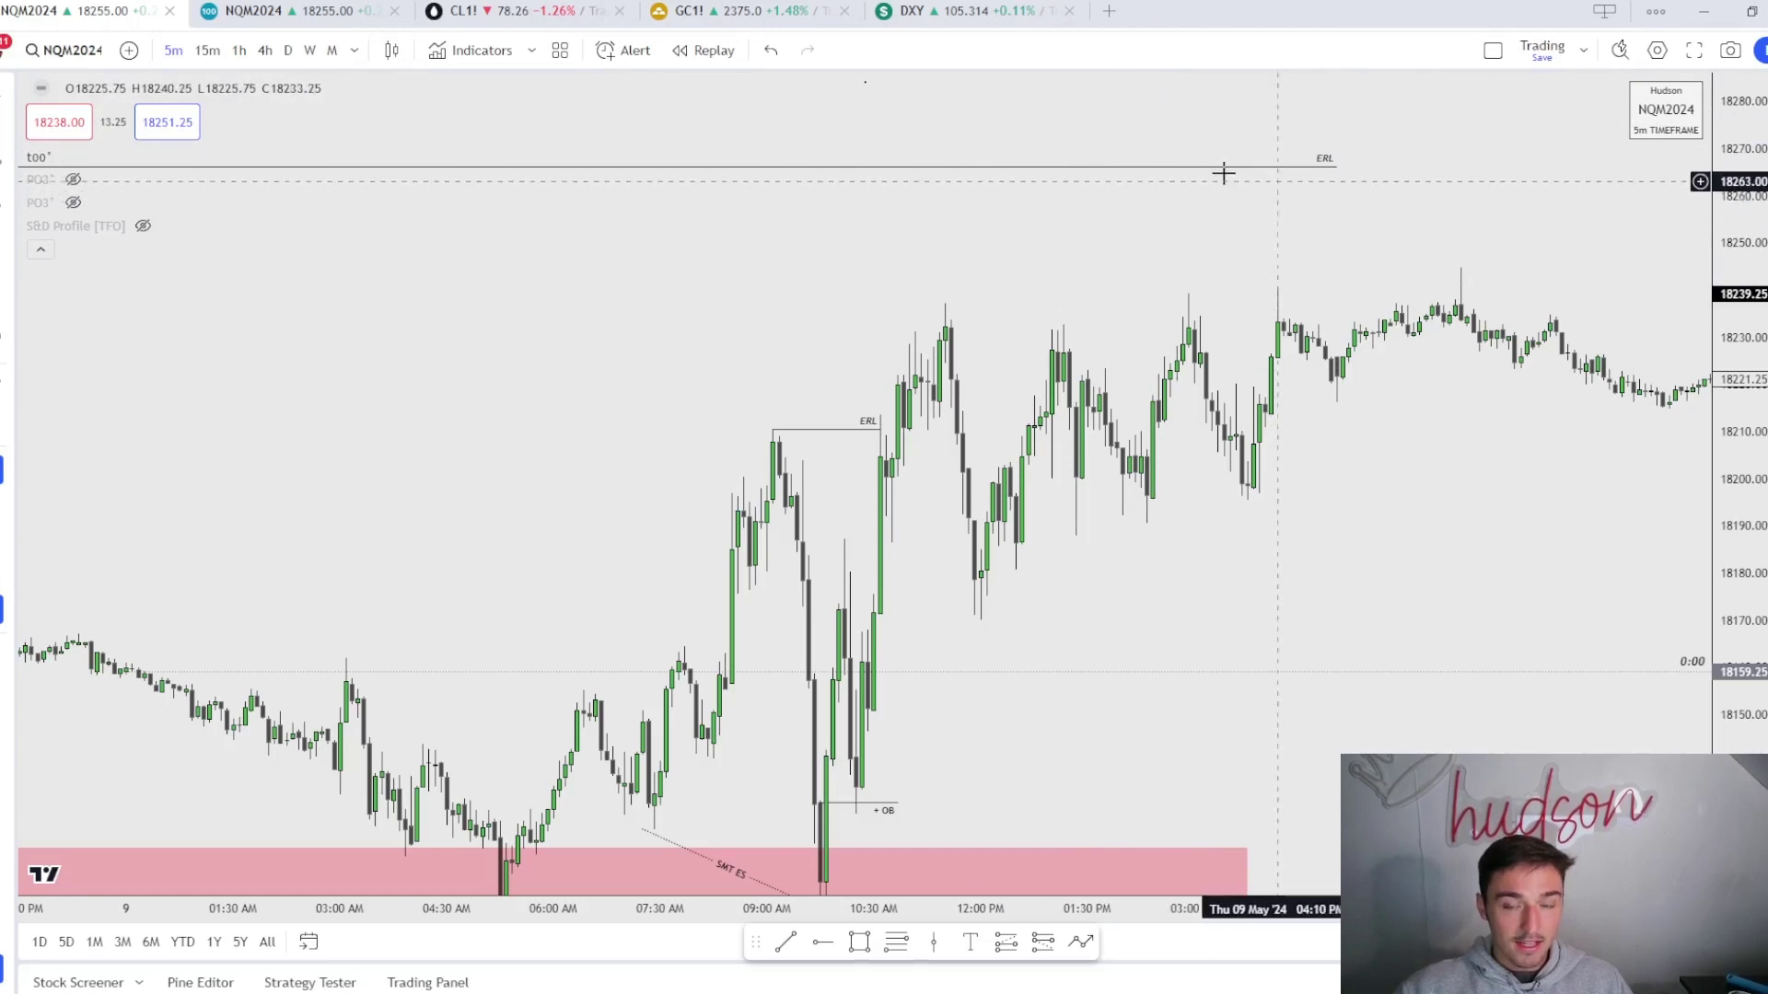
drag(1350, 158, 856, 268)
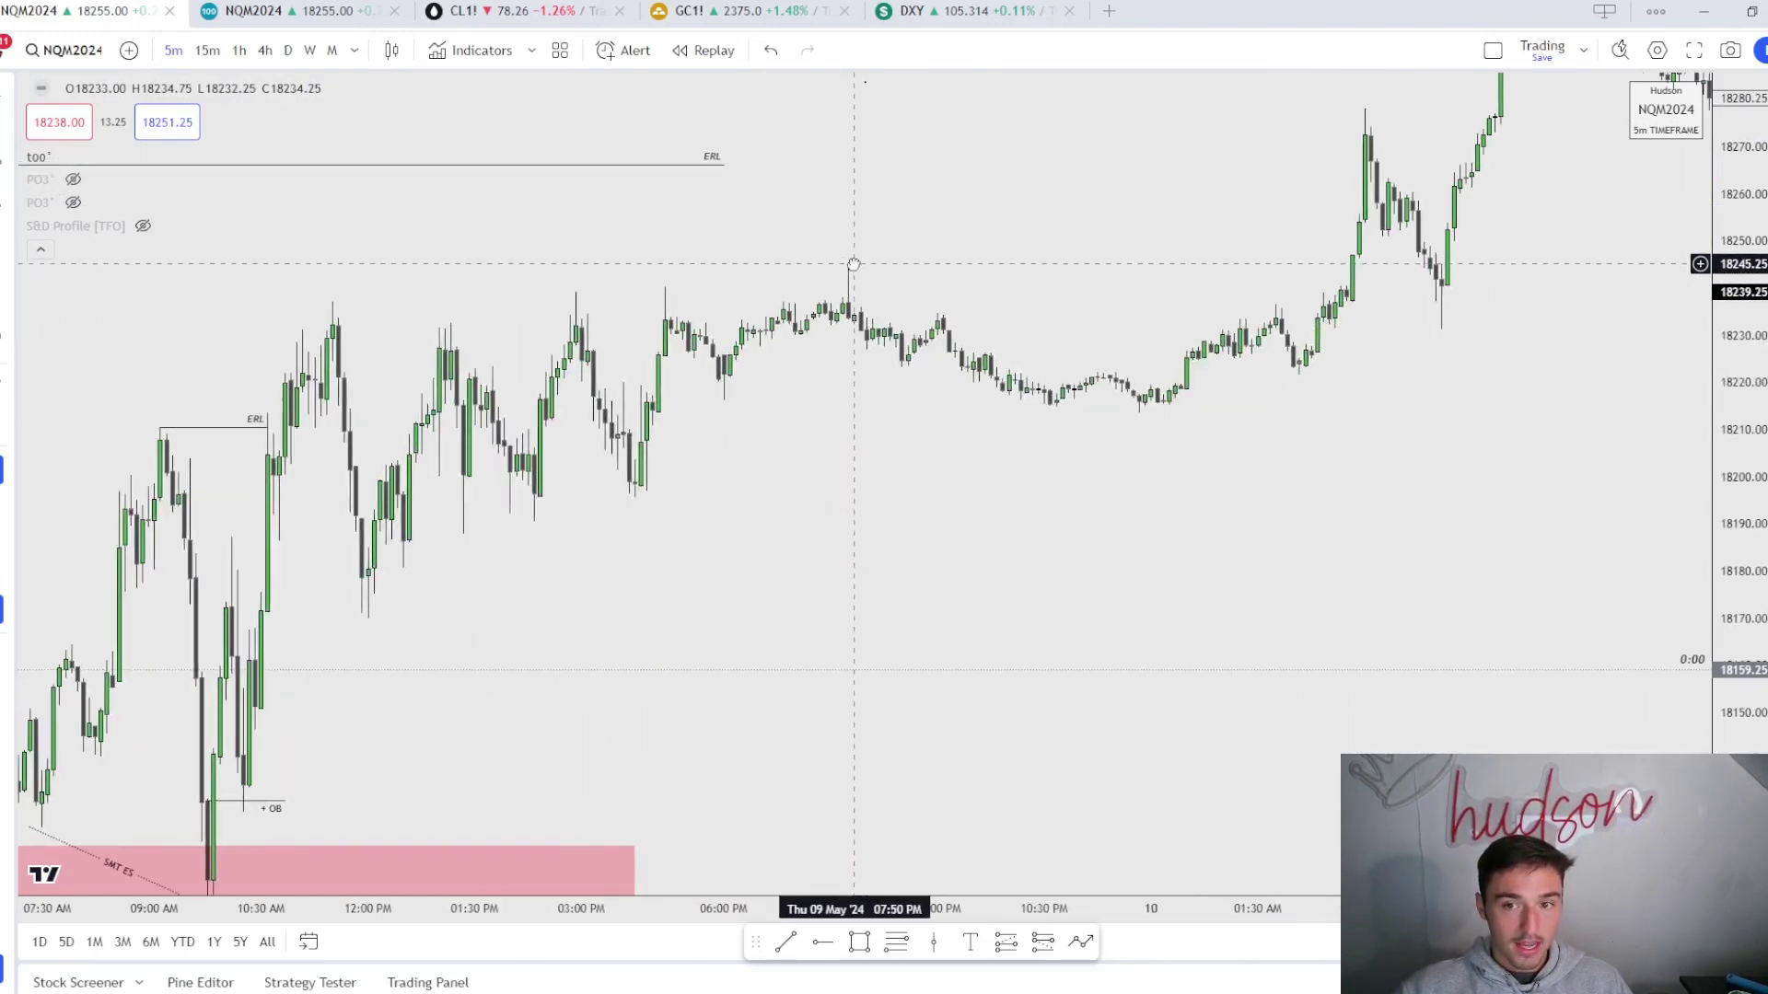
Mark the 10 May midnight open with a horizontal ray at 18217.00 and apply the template with the 0:00 label
drag(1233, 221, 930, 264)
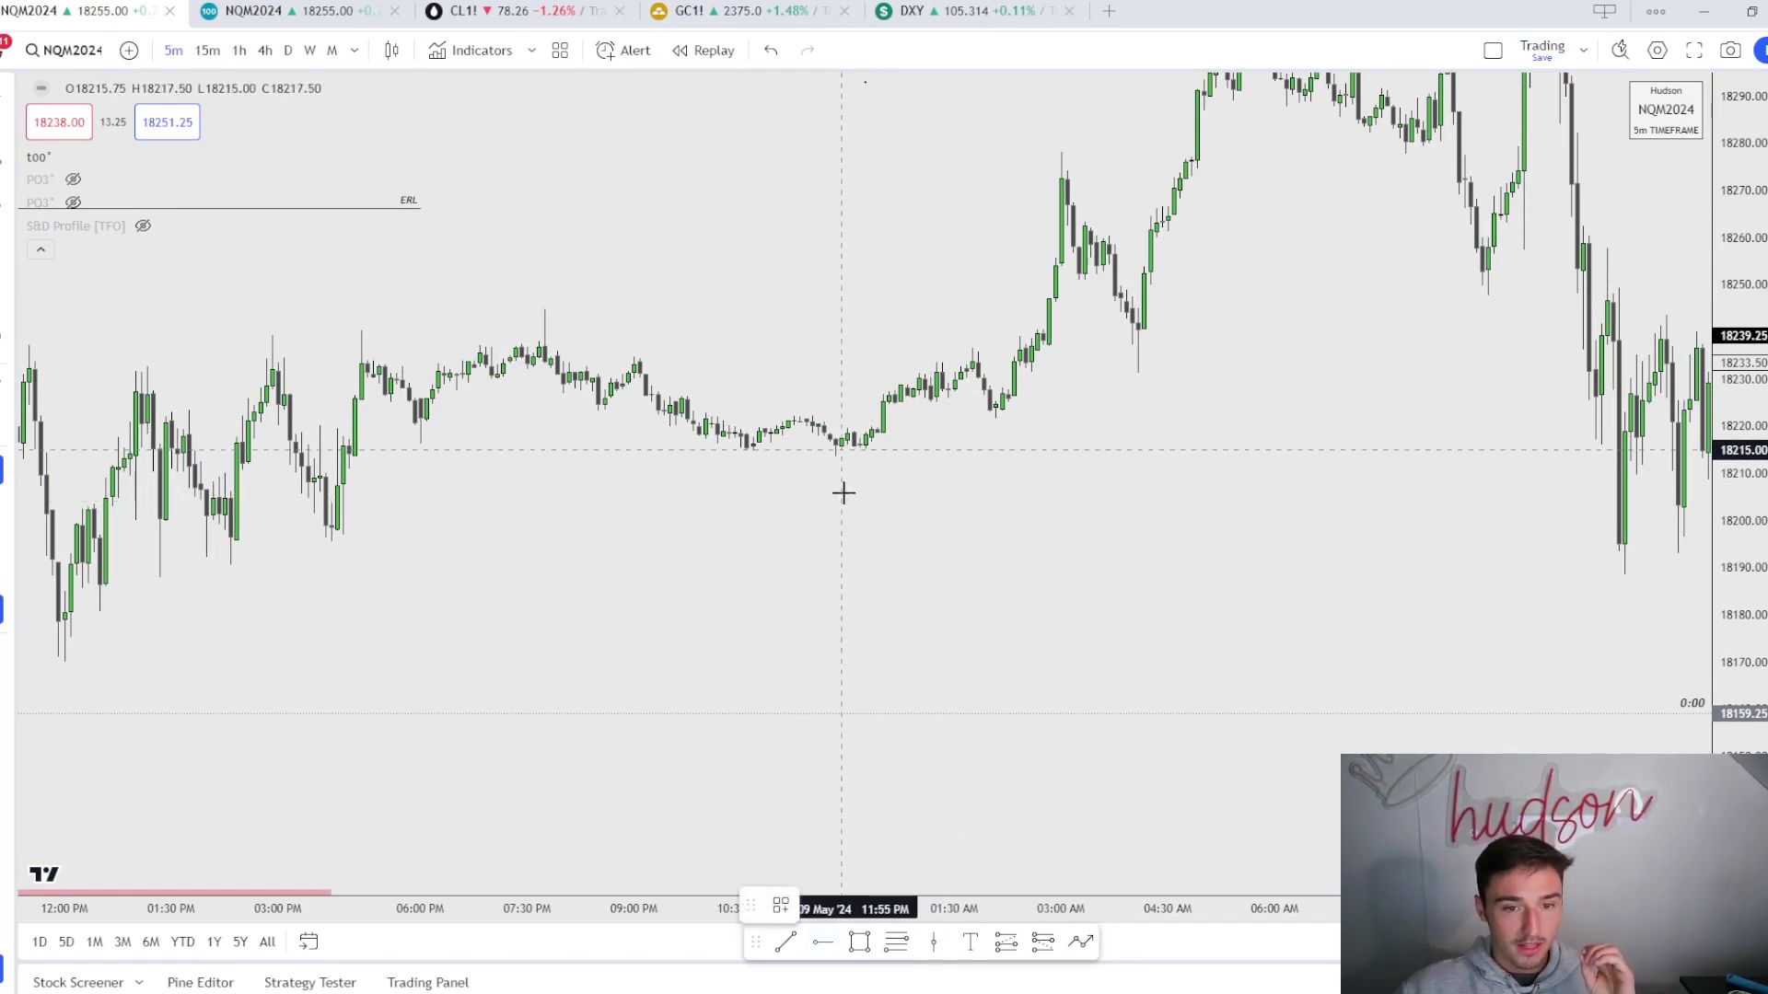
click(846, 439)
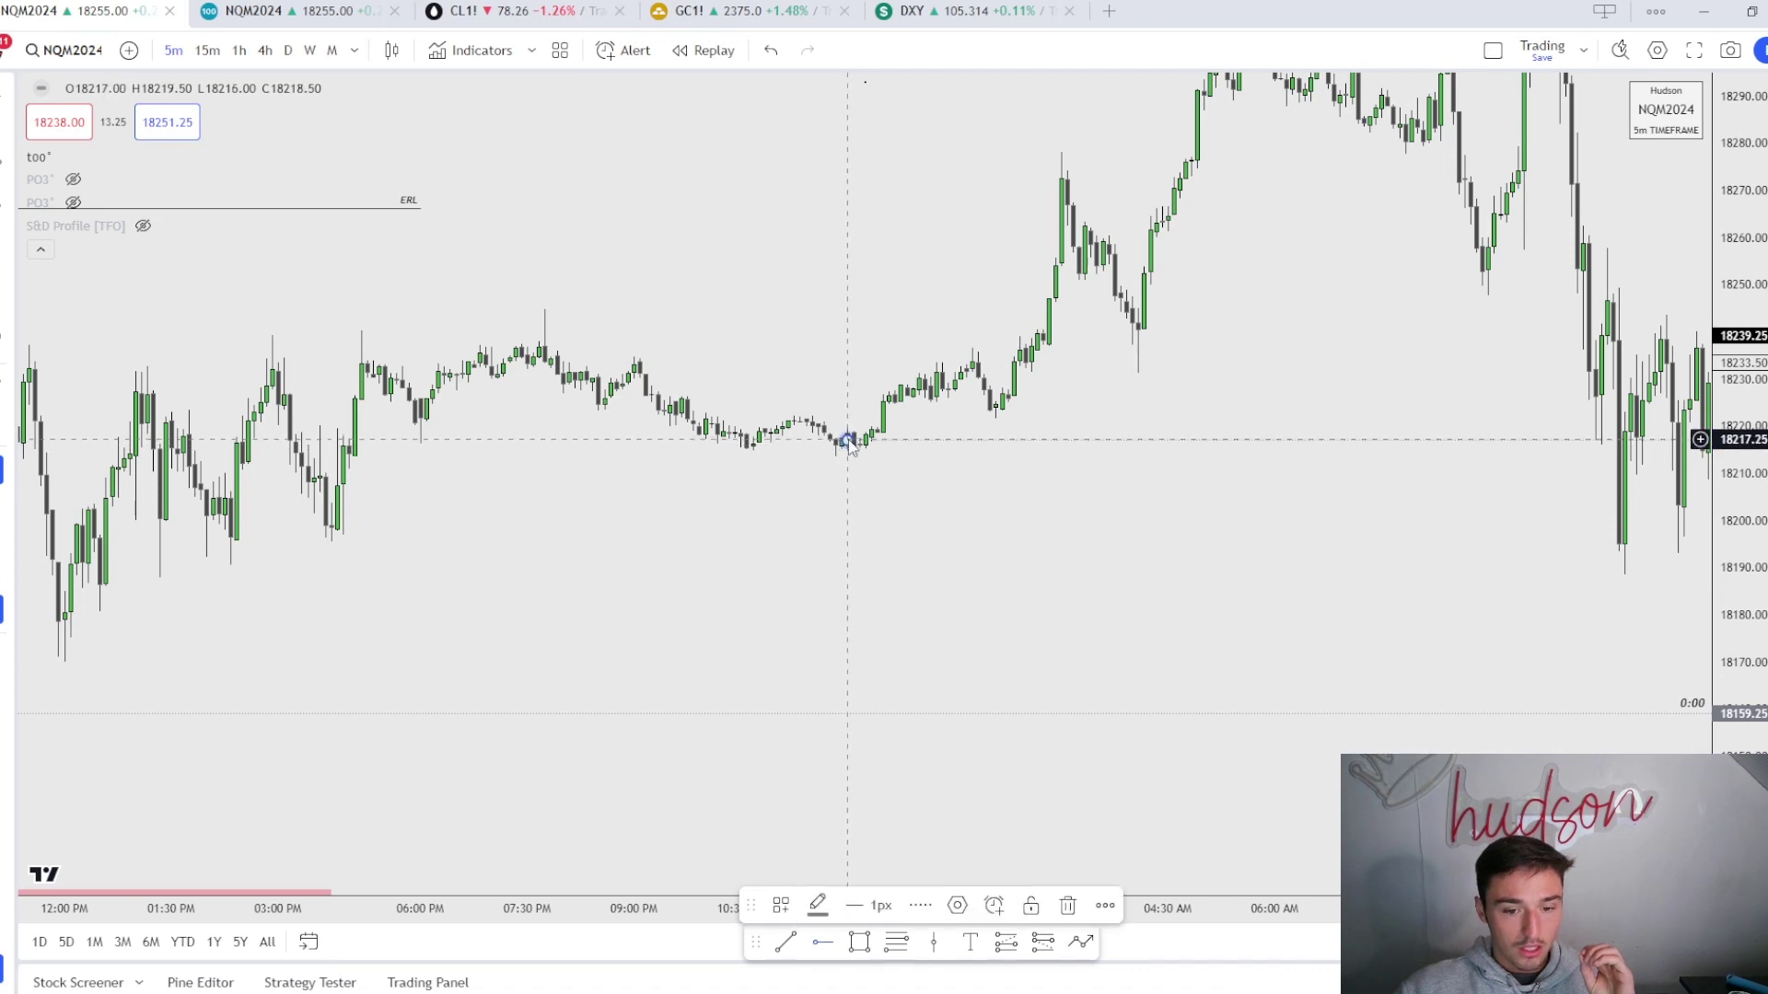
click(781, 909)
click(986, 651)
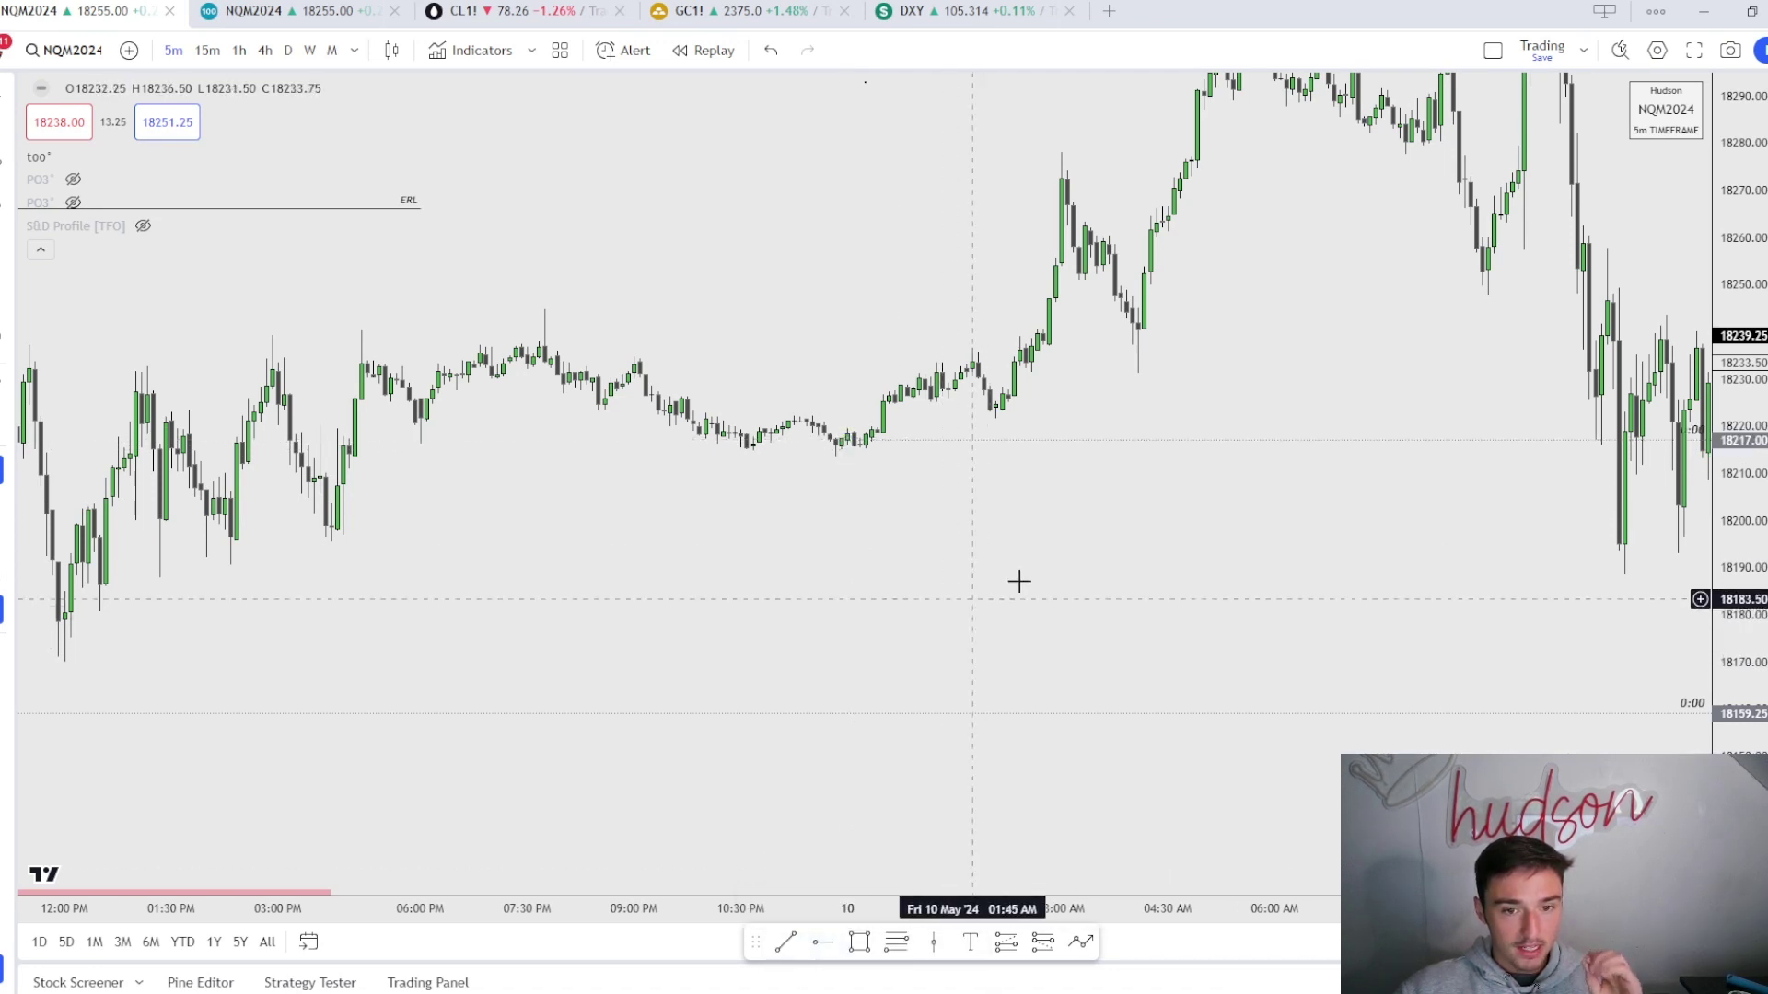
On the 15-minute timeframe, extend the ERL line near 18266 to the 10 May 3:00 AM candle and delete the 9 May morning ERL line
drag(1019, 580, 749, 659)
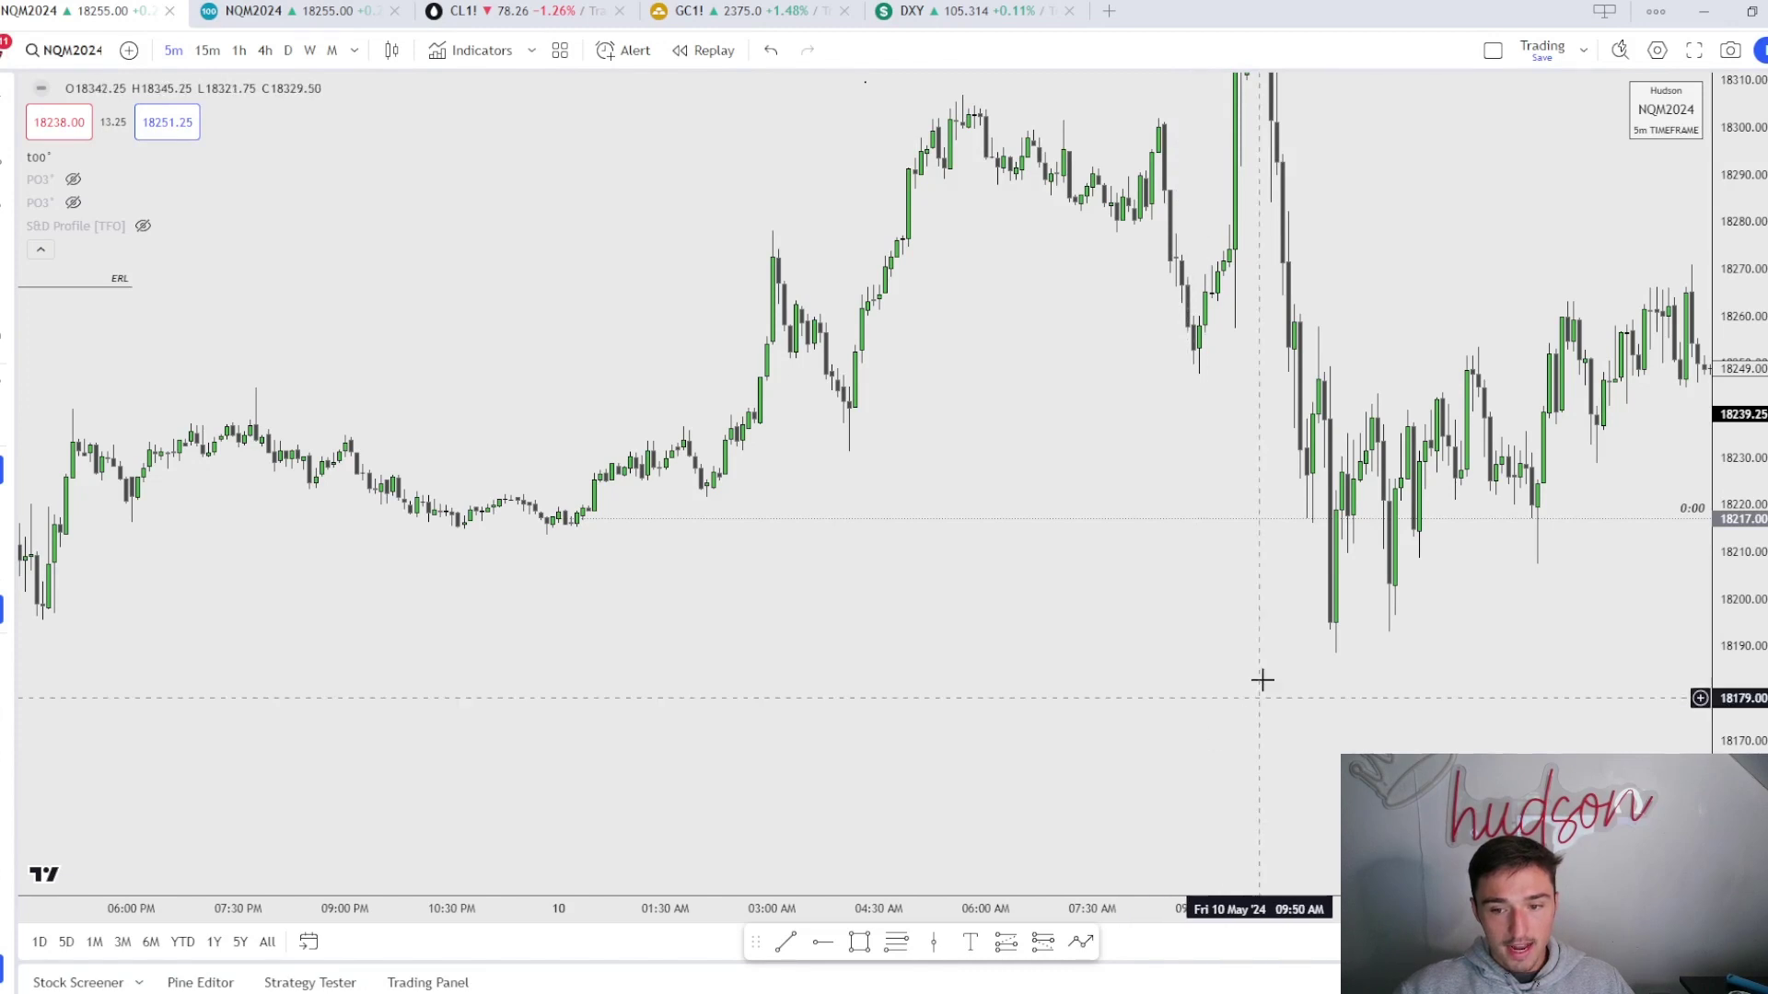
drag(1262, 679, 915, 730)
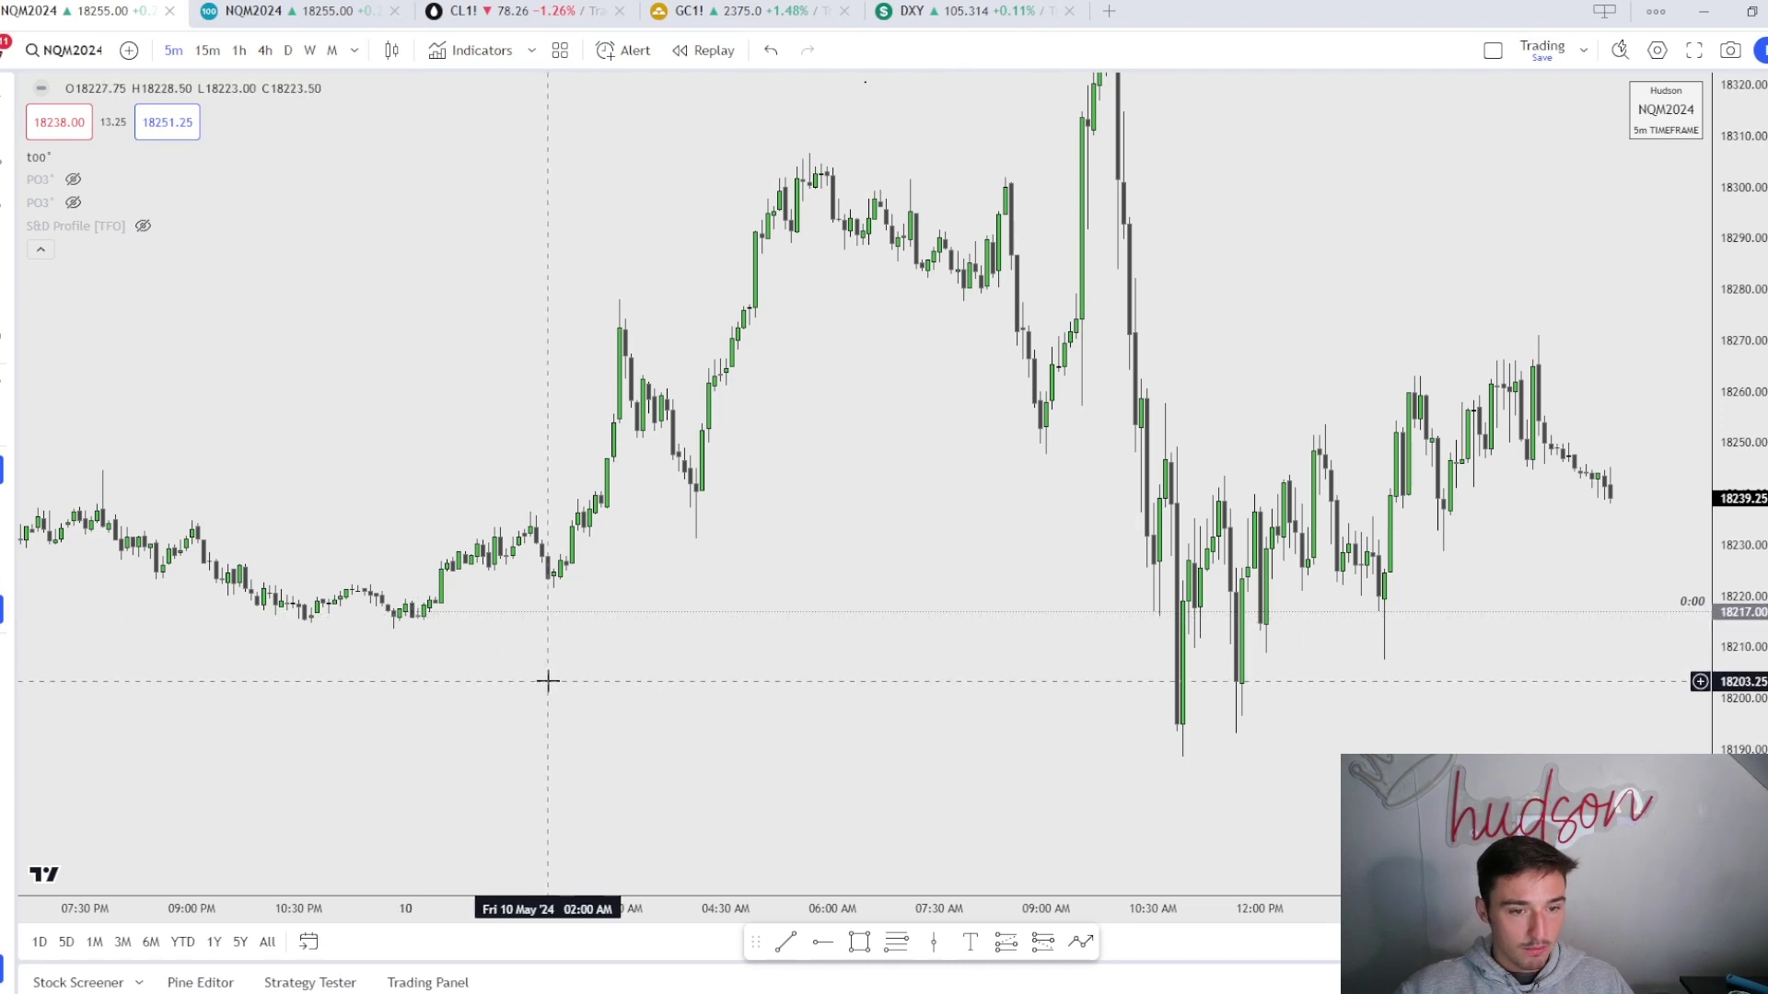
drag(434, 614, 296, 730)
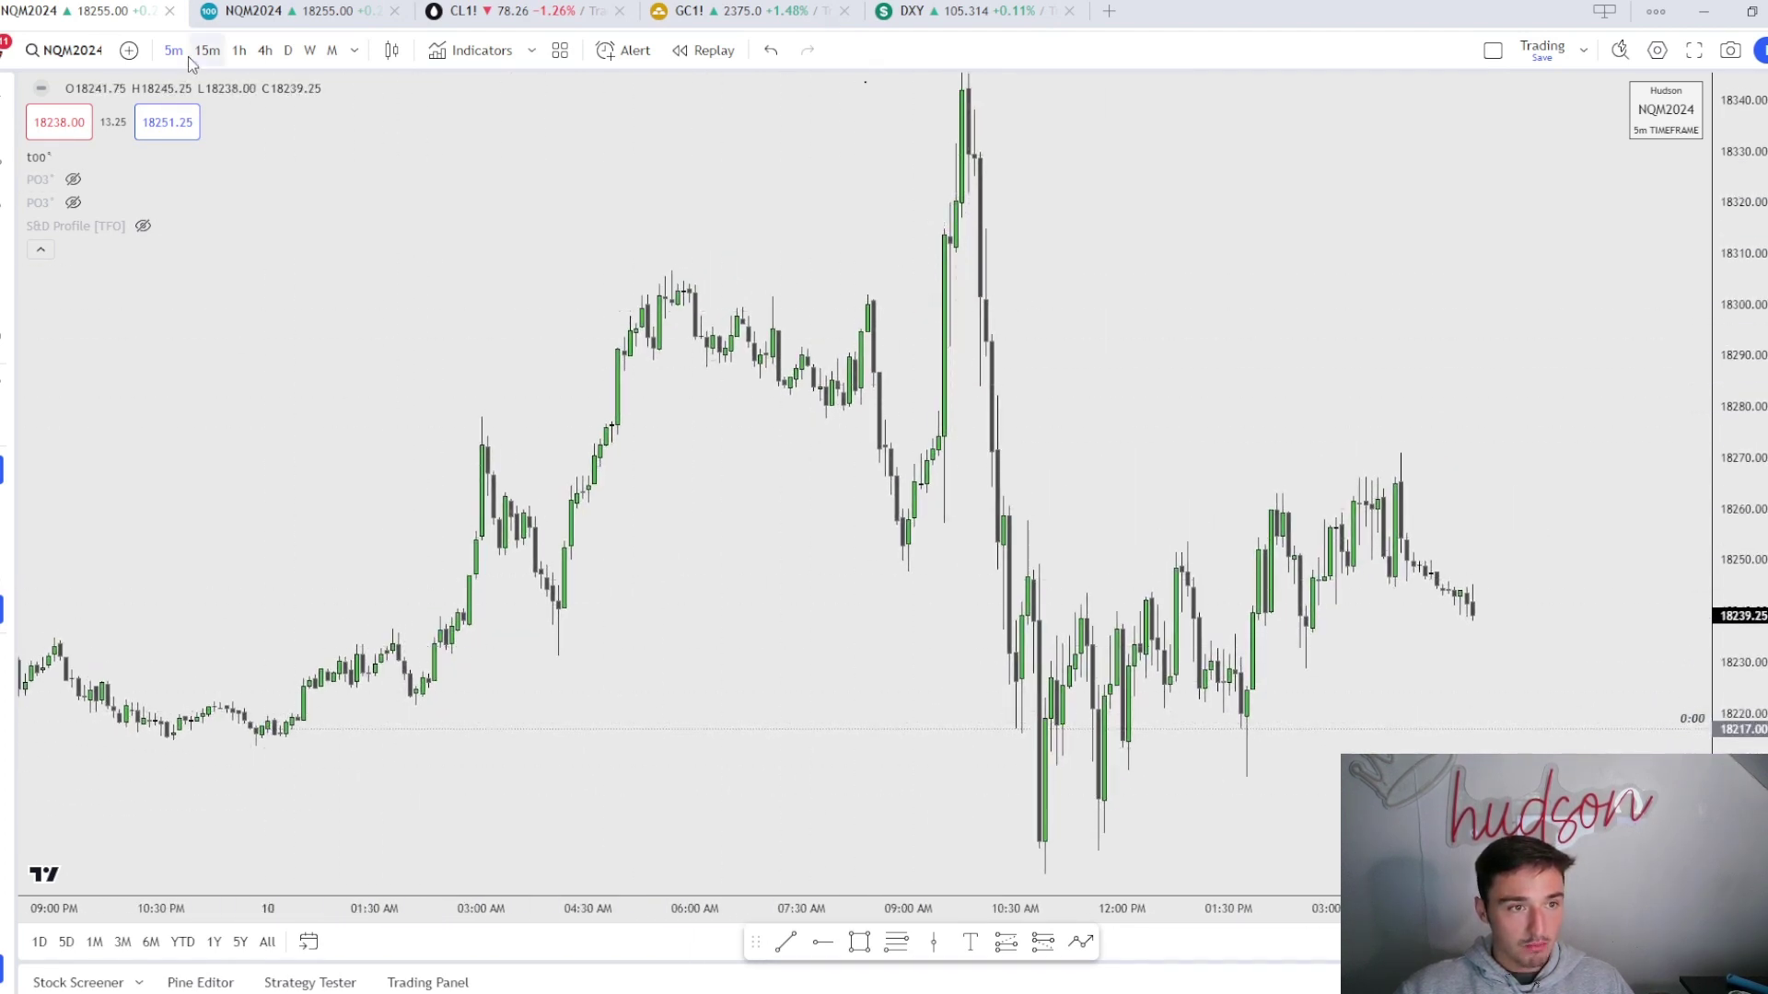
text(15)
key(Return)
scroll(557, 492, up, 2)
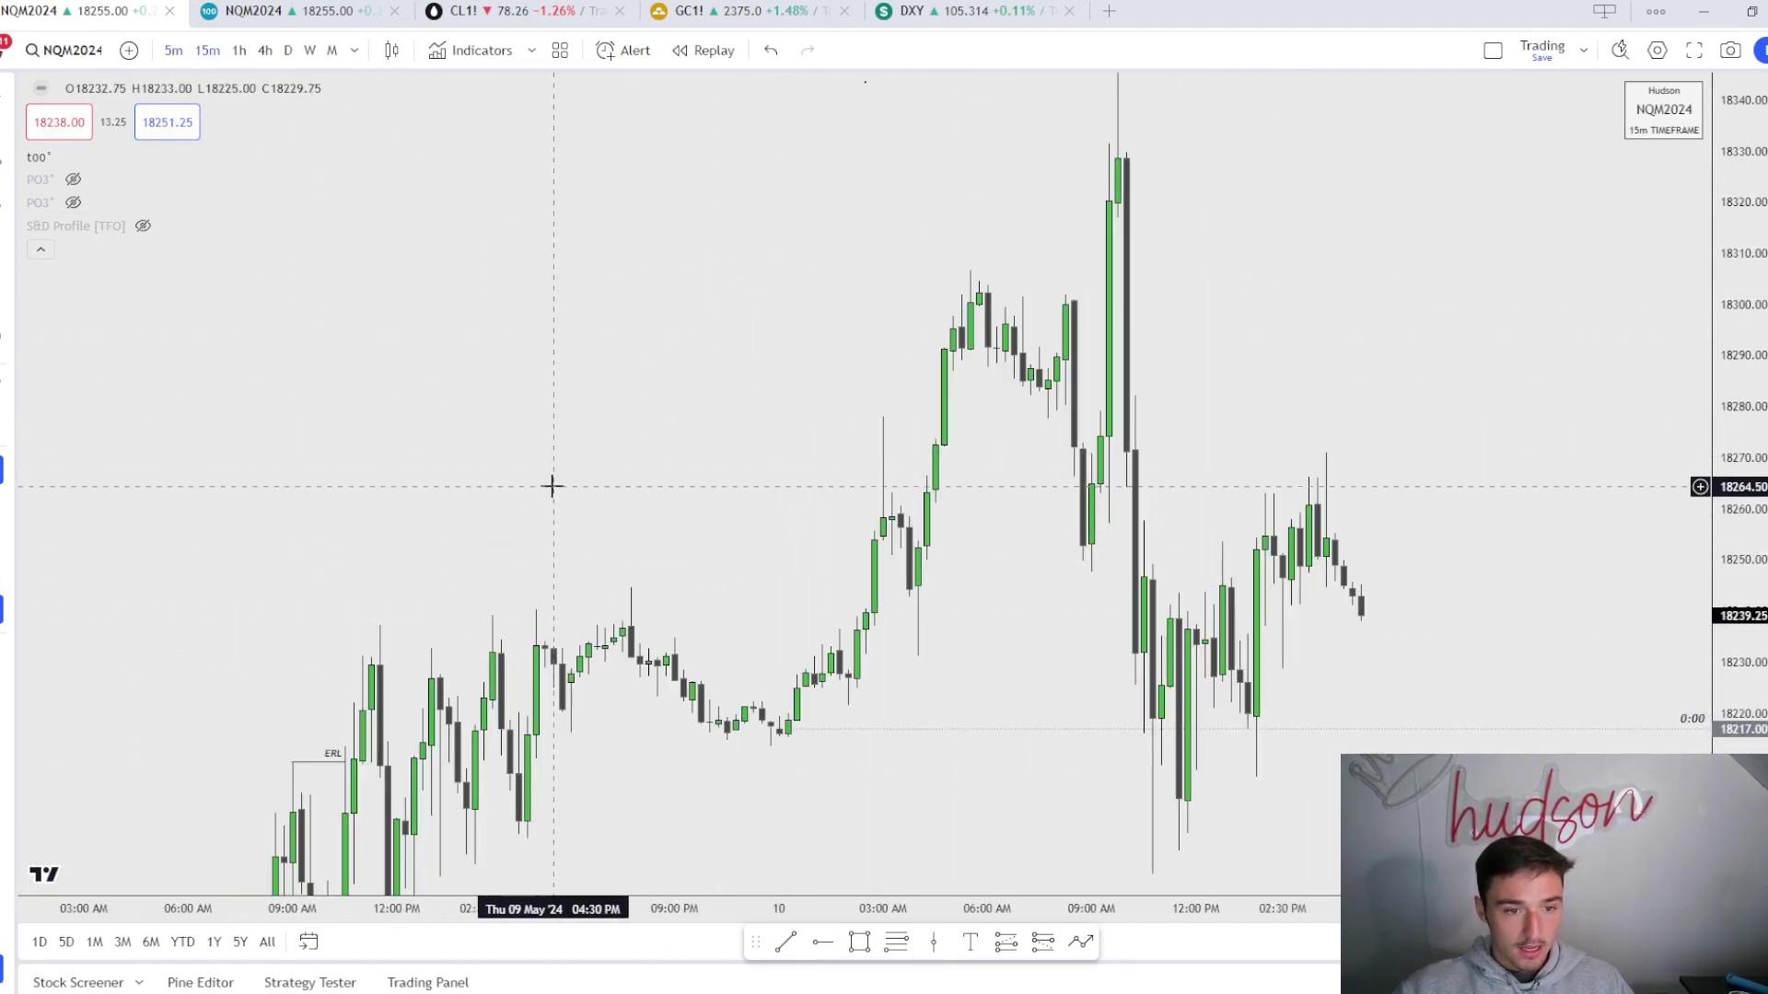
drag(567, 476, 871, 477)
click(326, 764)
key(Delete)
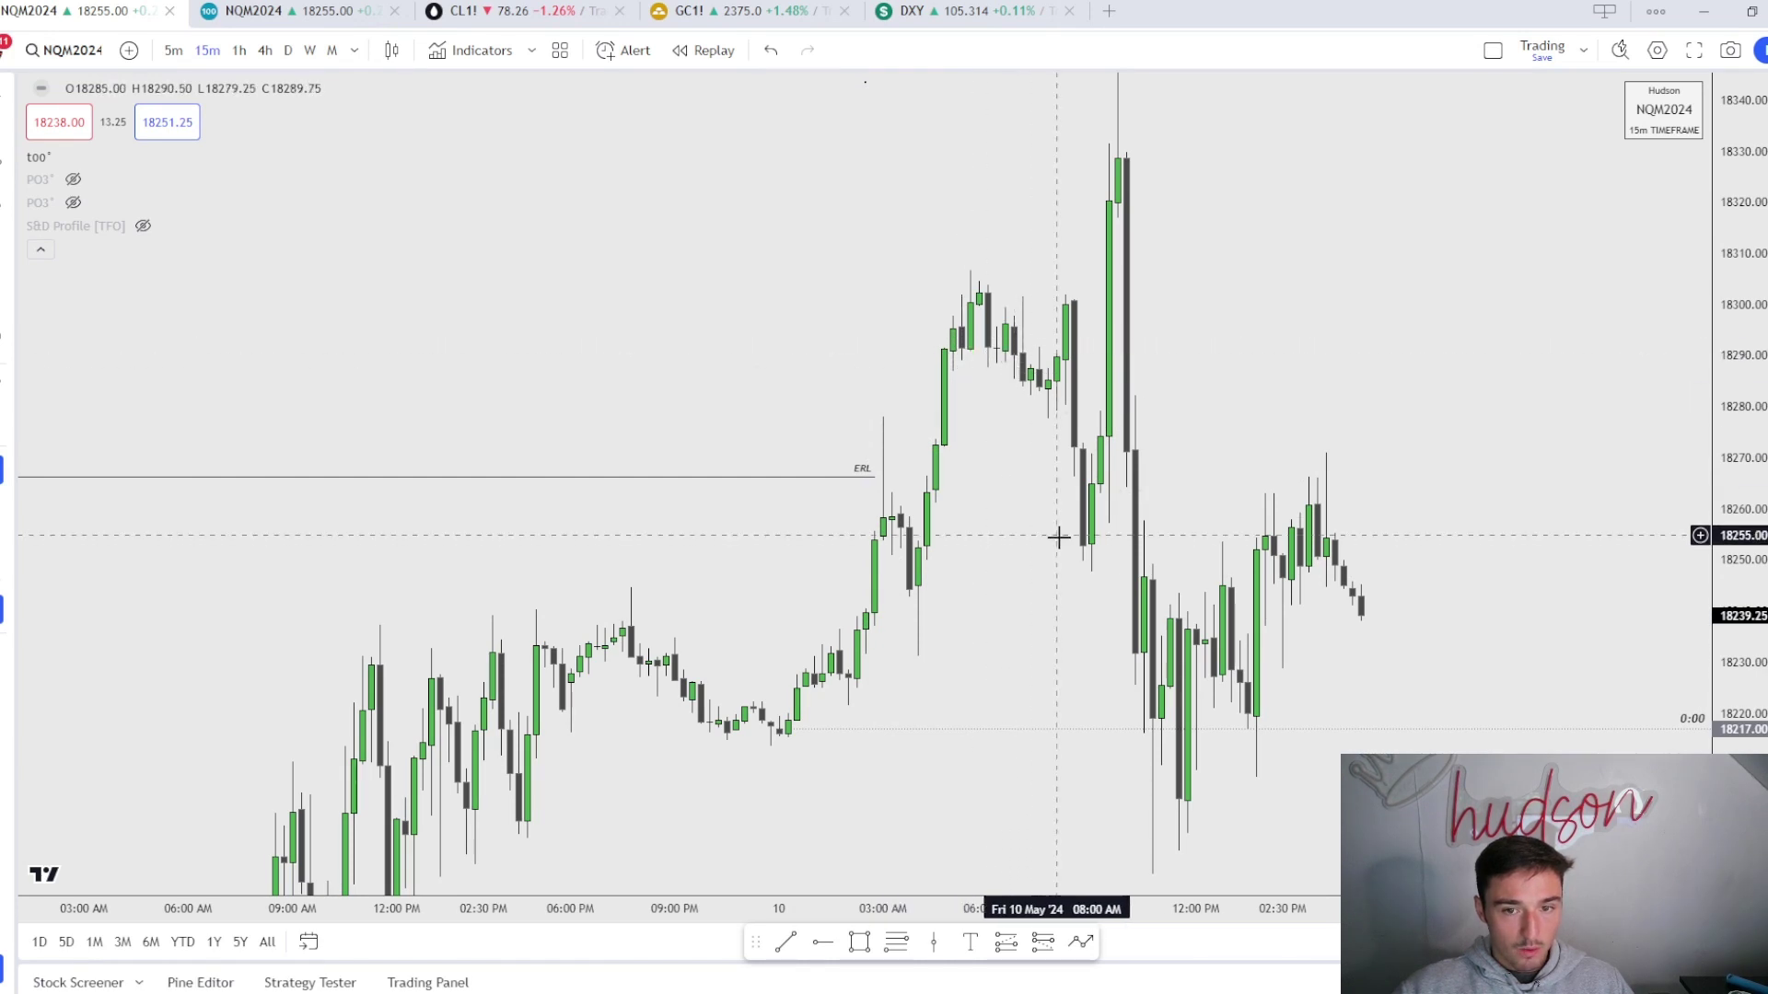
Switch to the 5-minute timeframe and show the PO3 indicator's 1D candle beside the 10 May price action
click(143, 225)
click(142, 226)
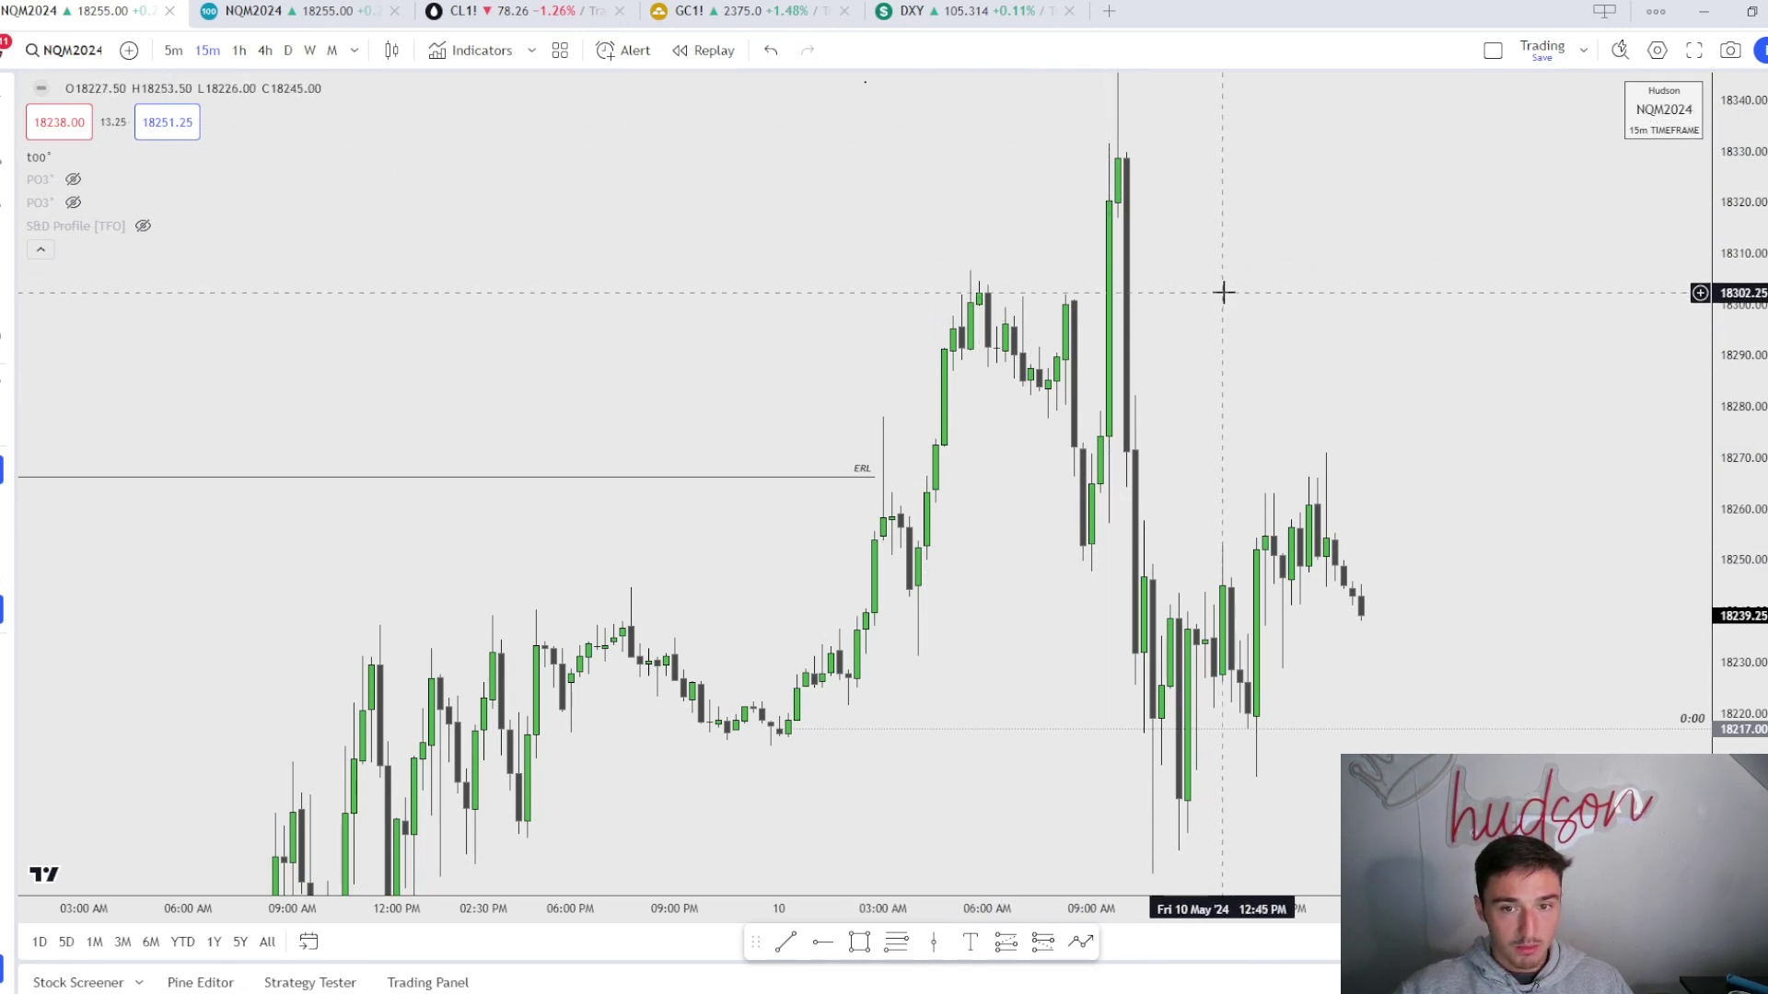
click(173, 50)
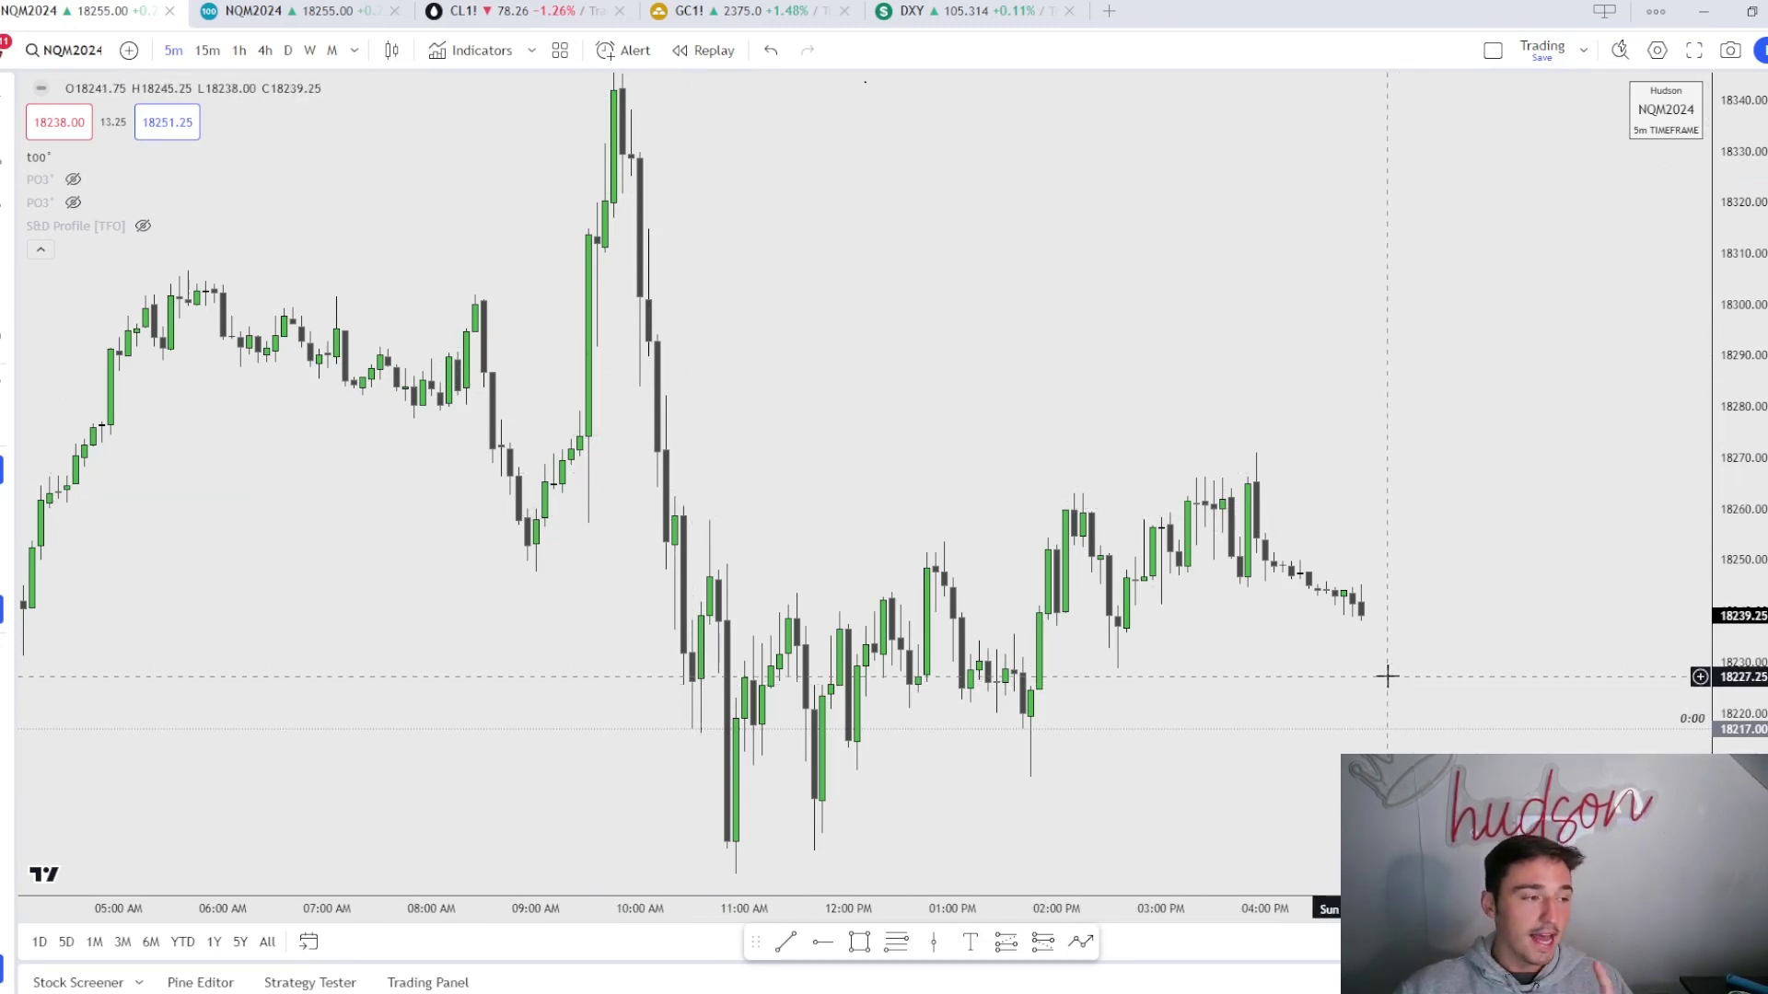
drag(947, 454, 1130, 460)
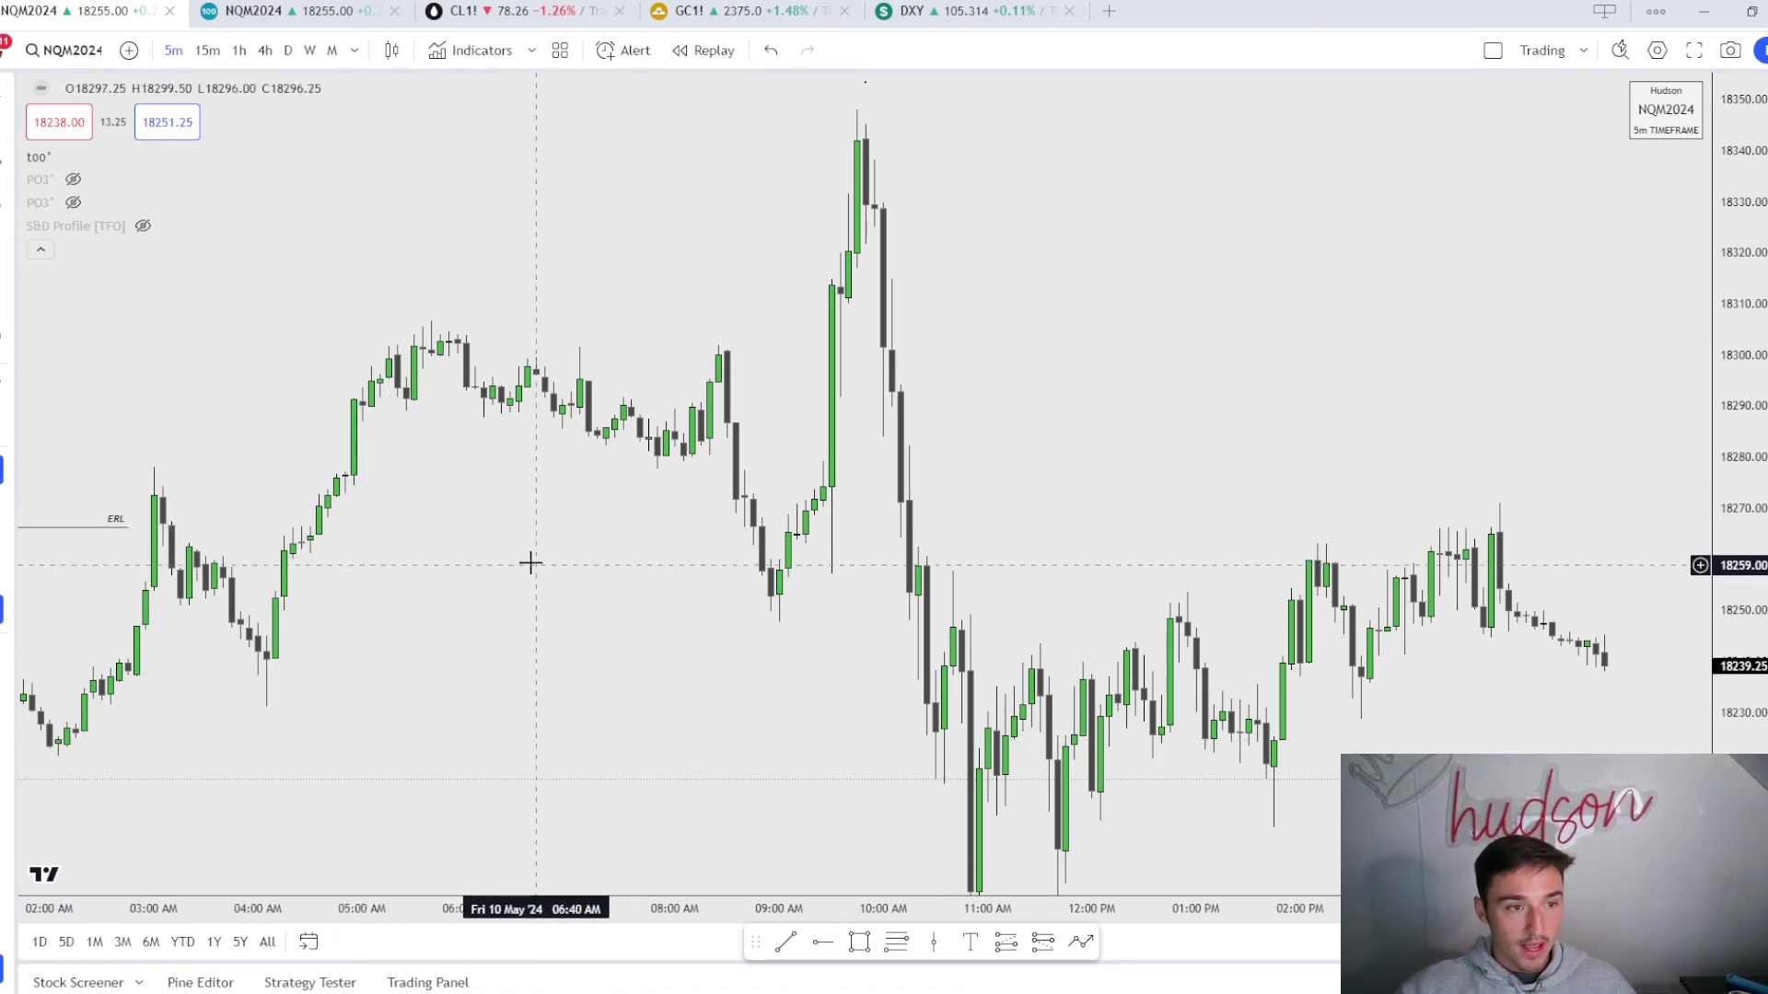
click(73, 201)
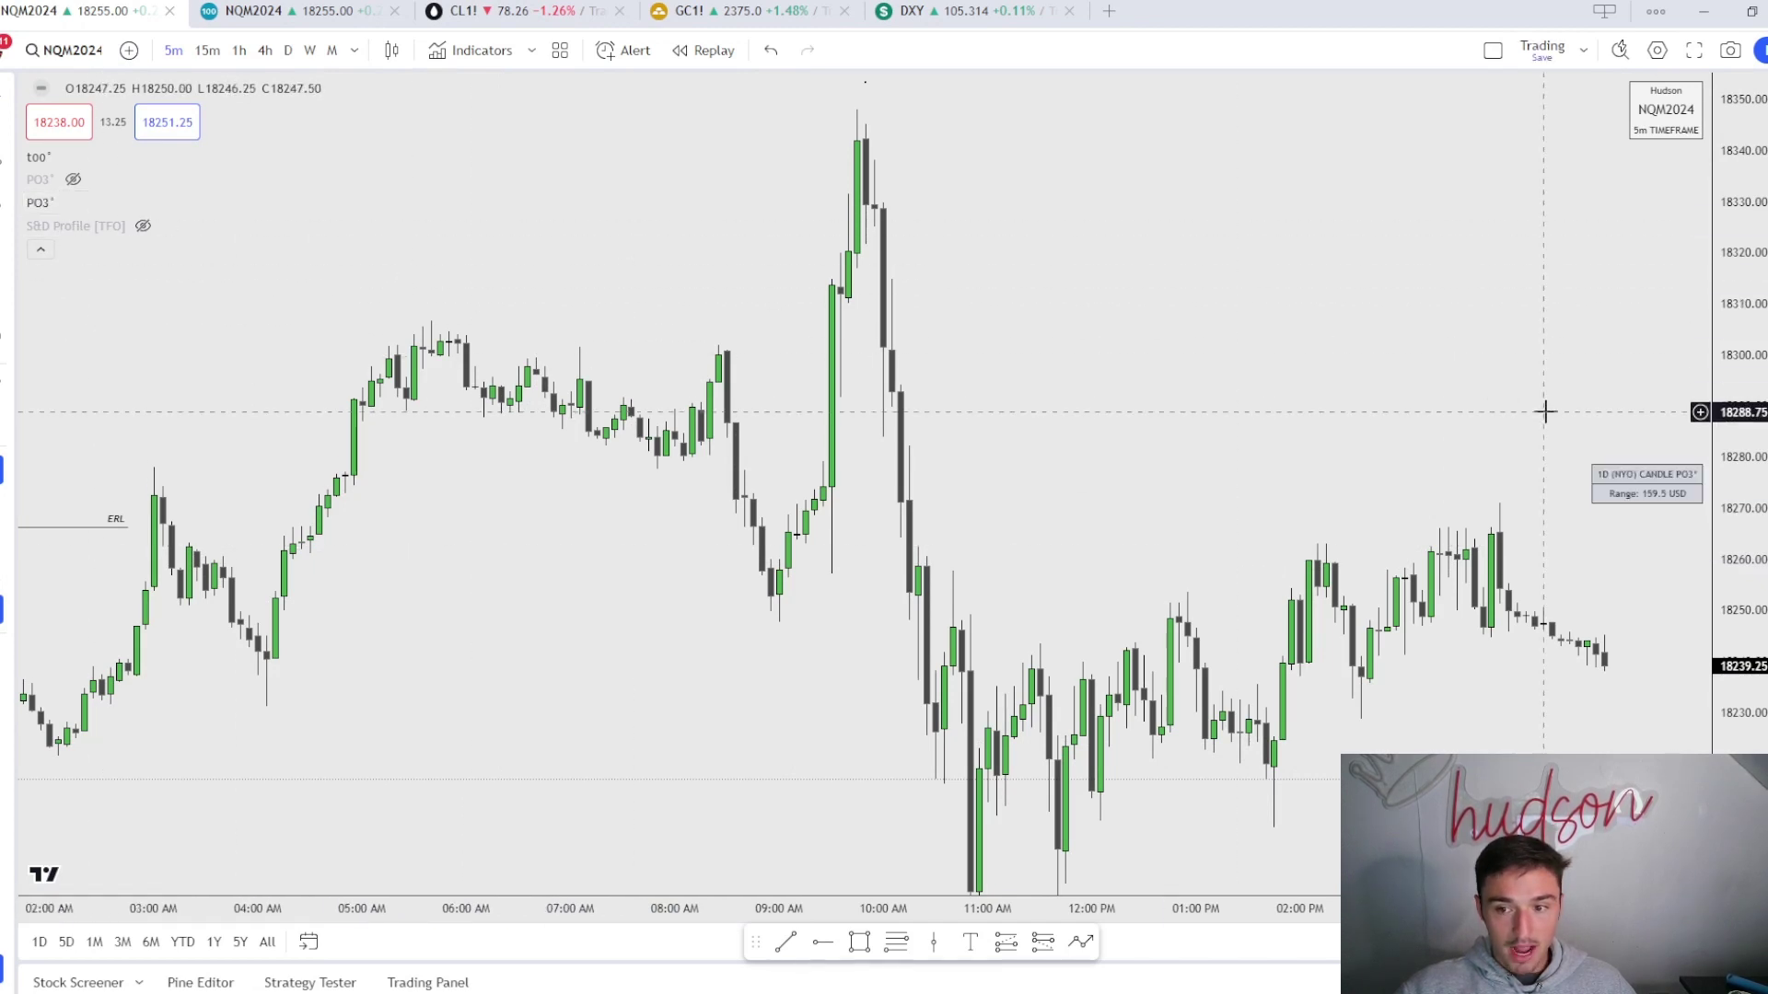
scroll(1543, 539, down, 4)
drag(1444, 693, 1005, 503)
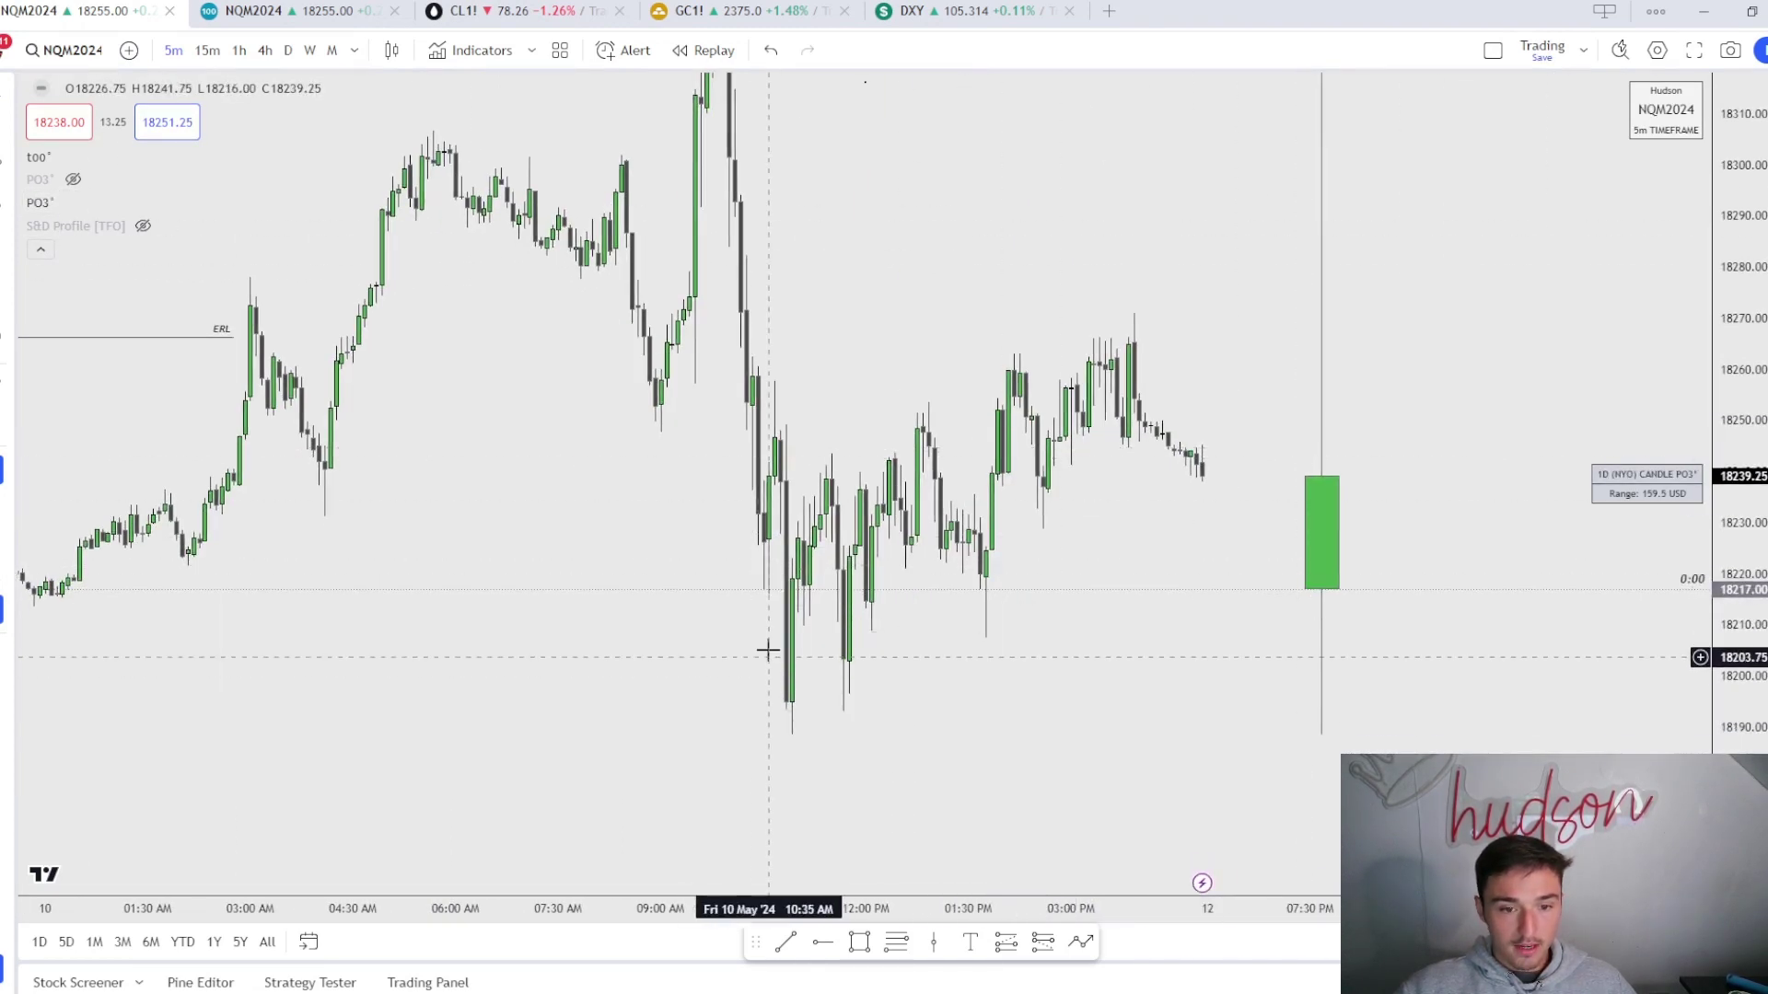
Rewind 10 May in bar replay to shortly after 10:00 AM to view the developing 1D candle, and leave replay
click(705, 49)
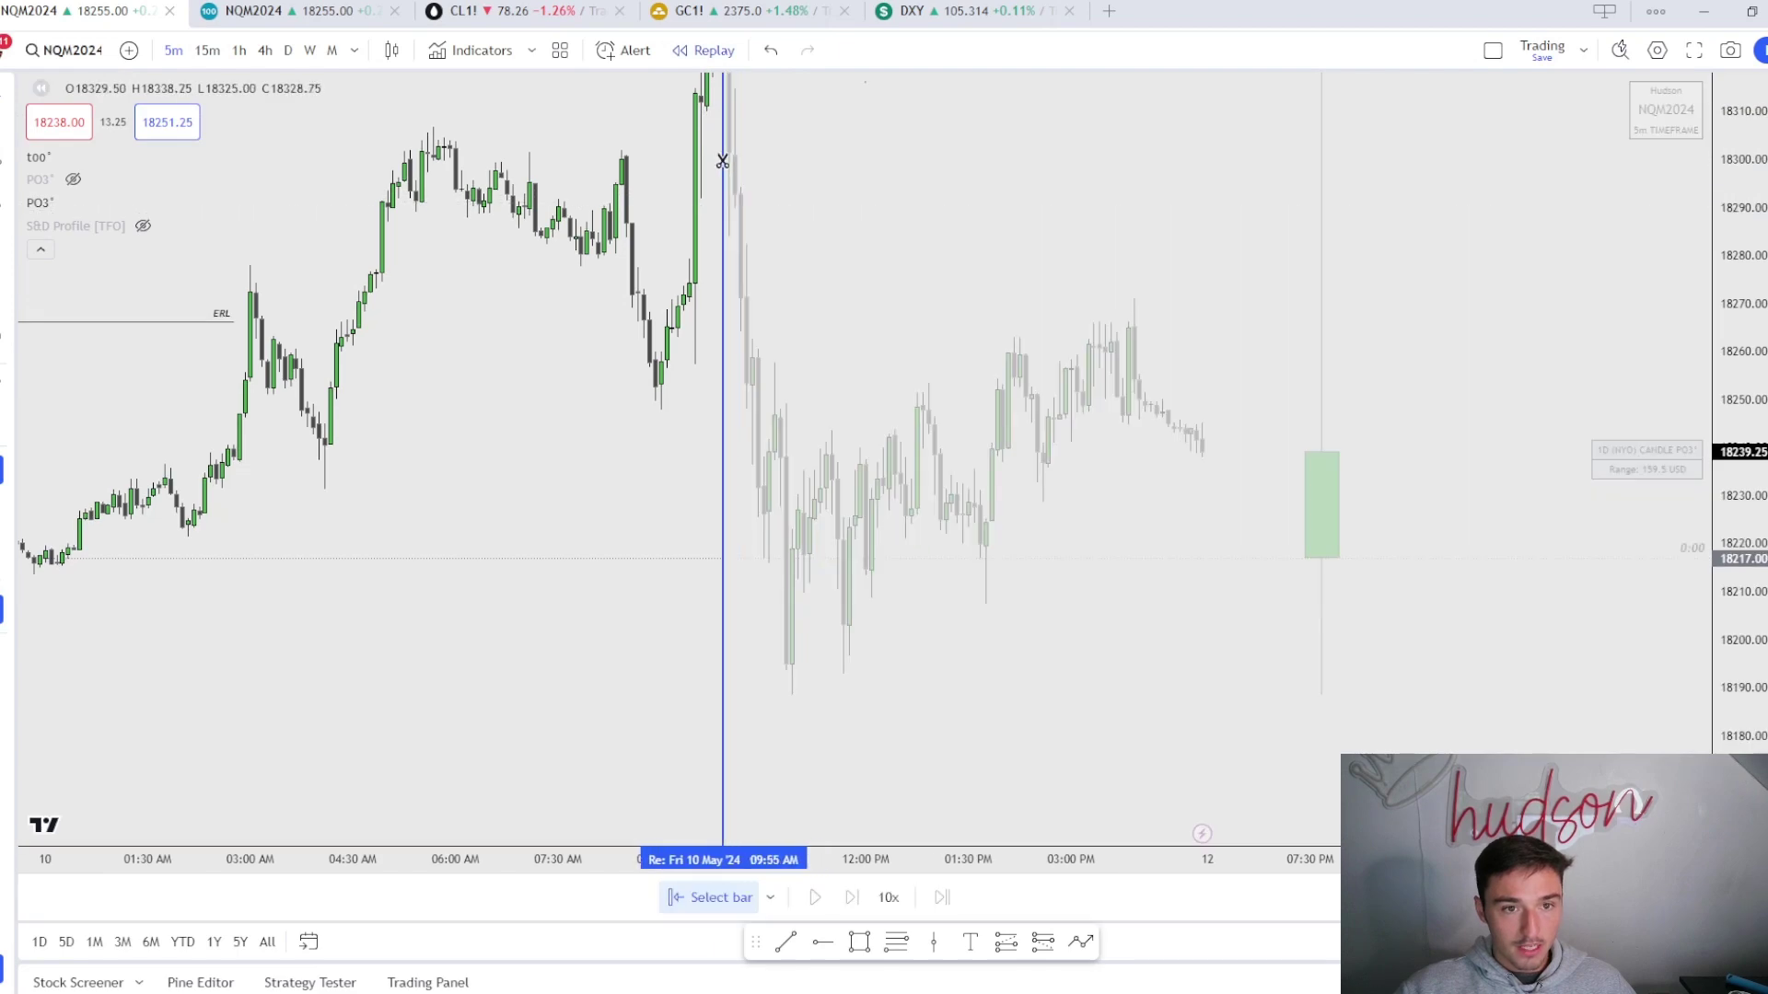
click(737, 175)
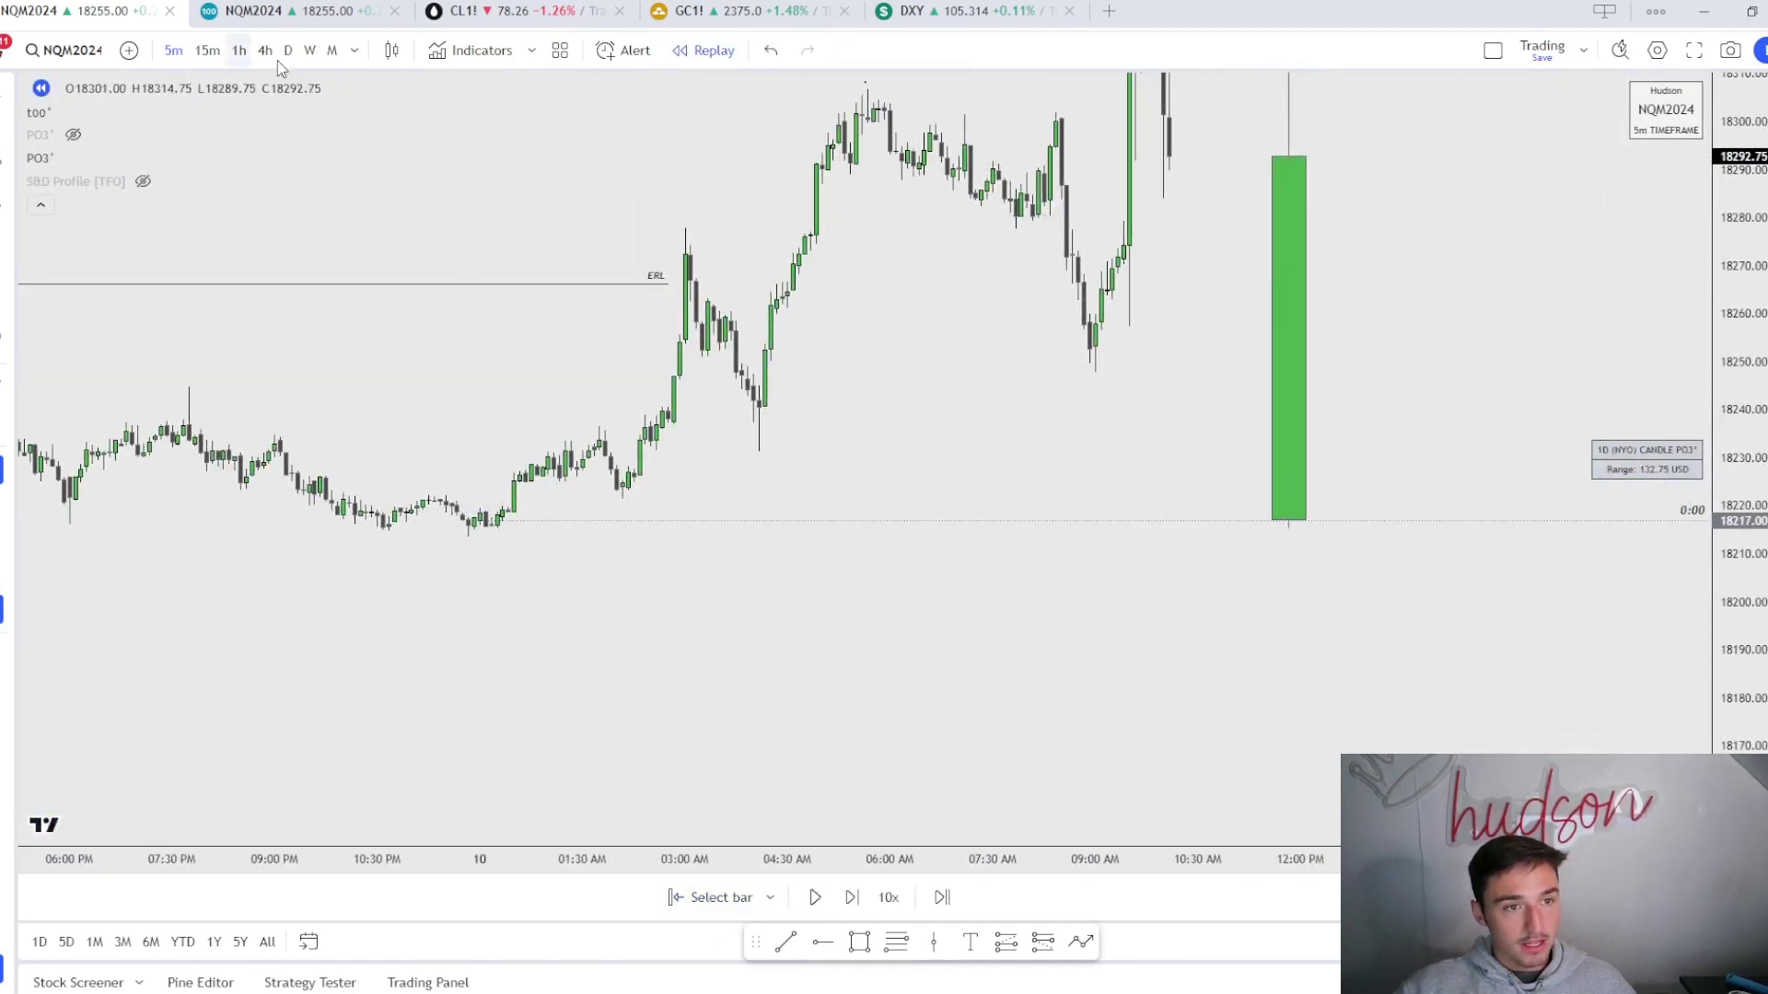
click(704, 50)
click(1057, 557)
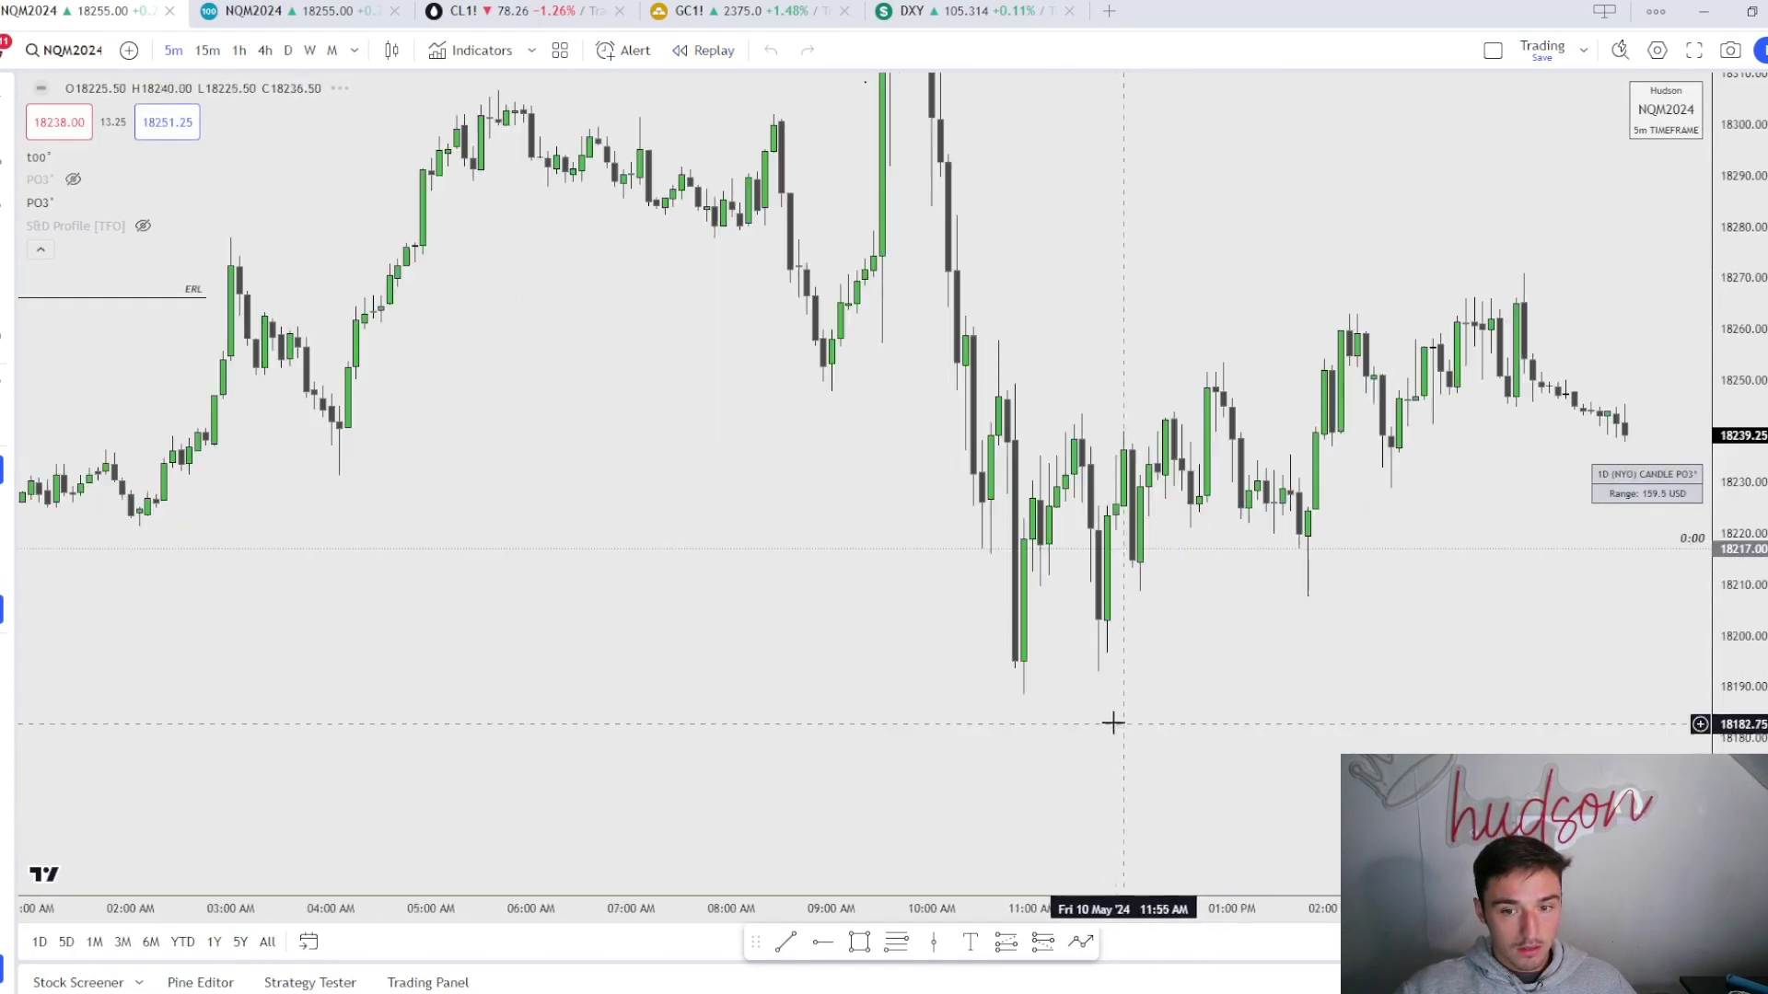
Examine the 10 May swing from the morning high down to the late-morning lows, and measure from the midnight open up to the close
drag(1112, 723, 1101, 820)
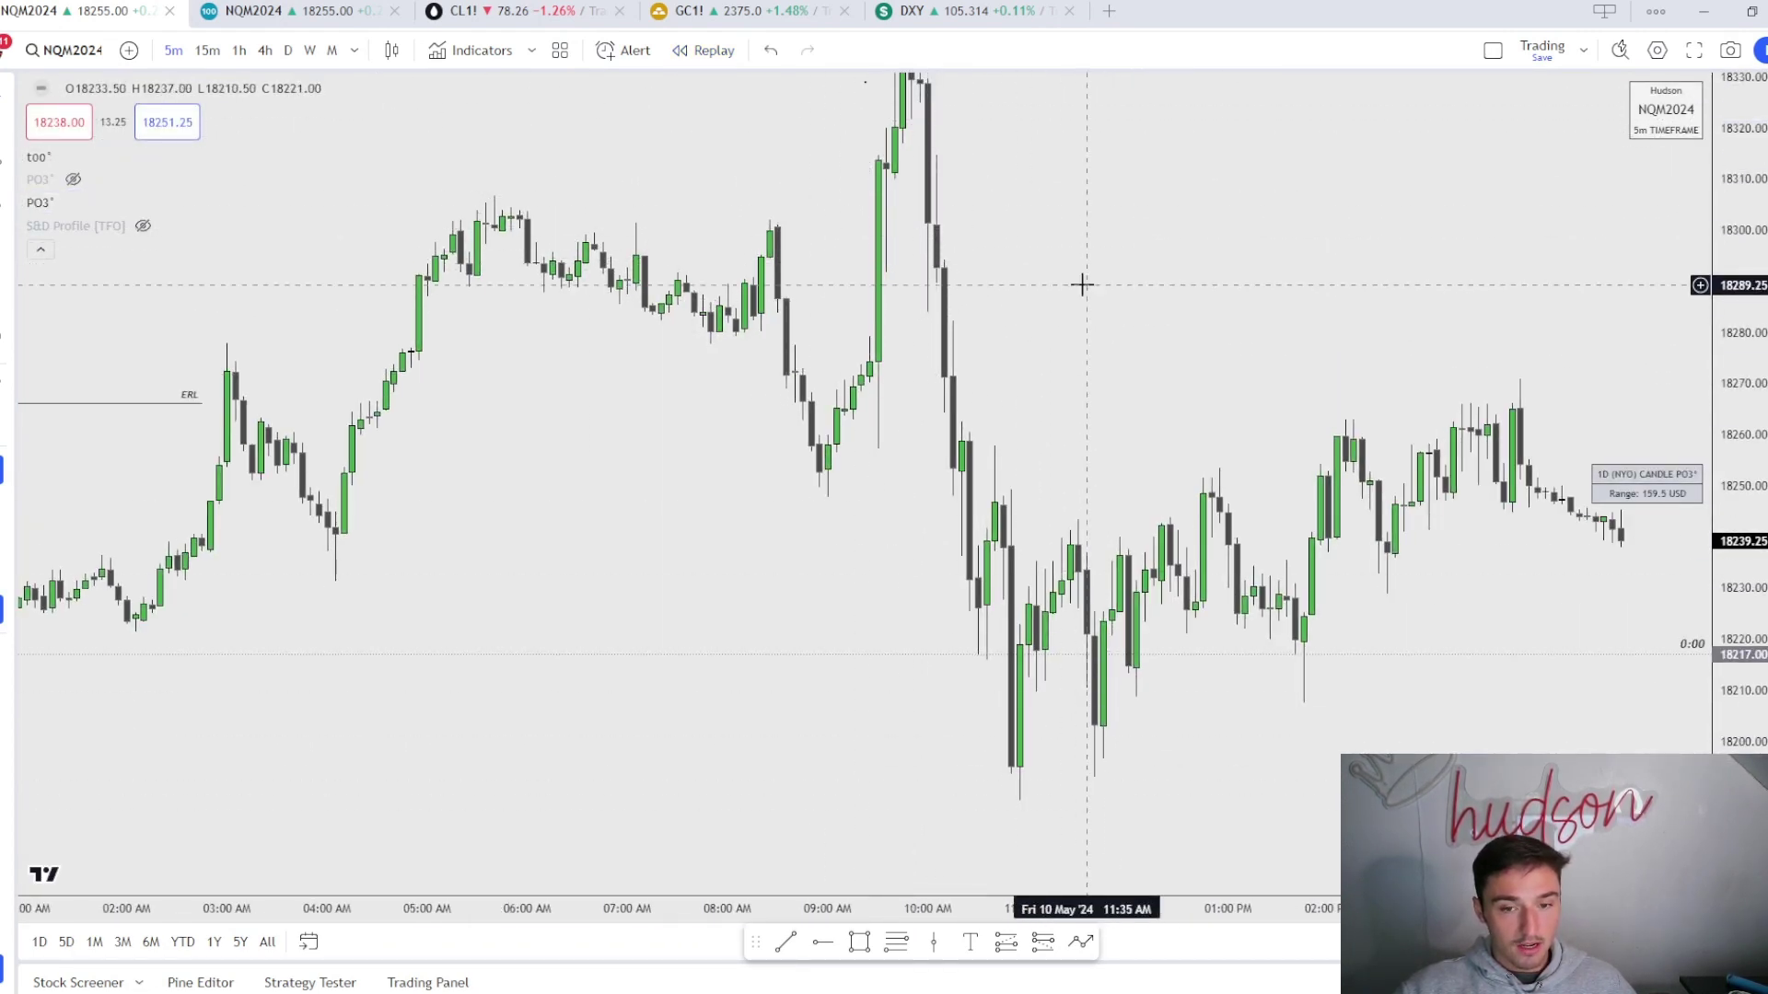
drag(1078, 286, 1027, 433)
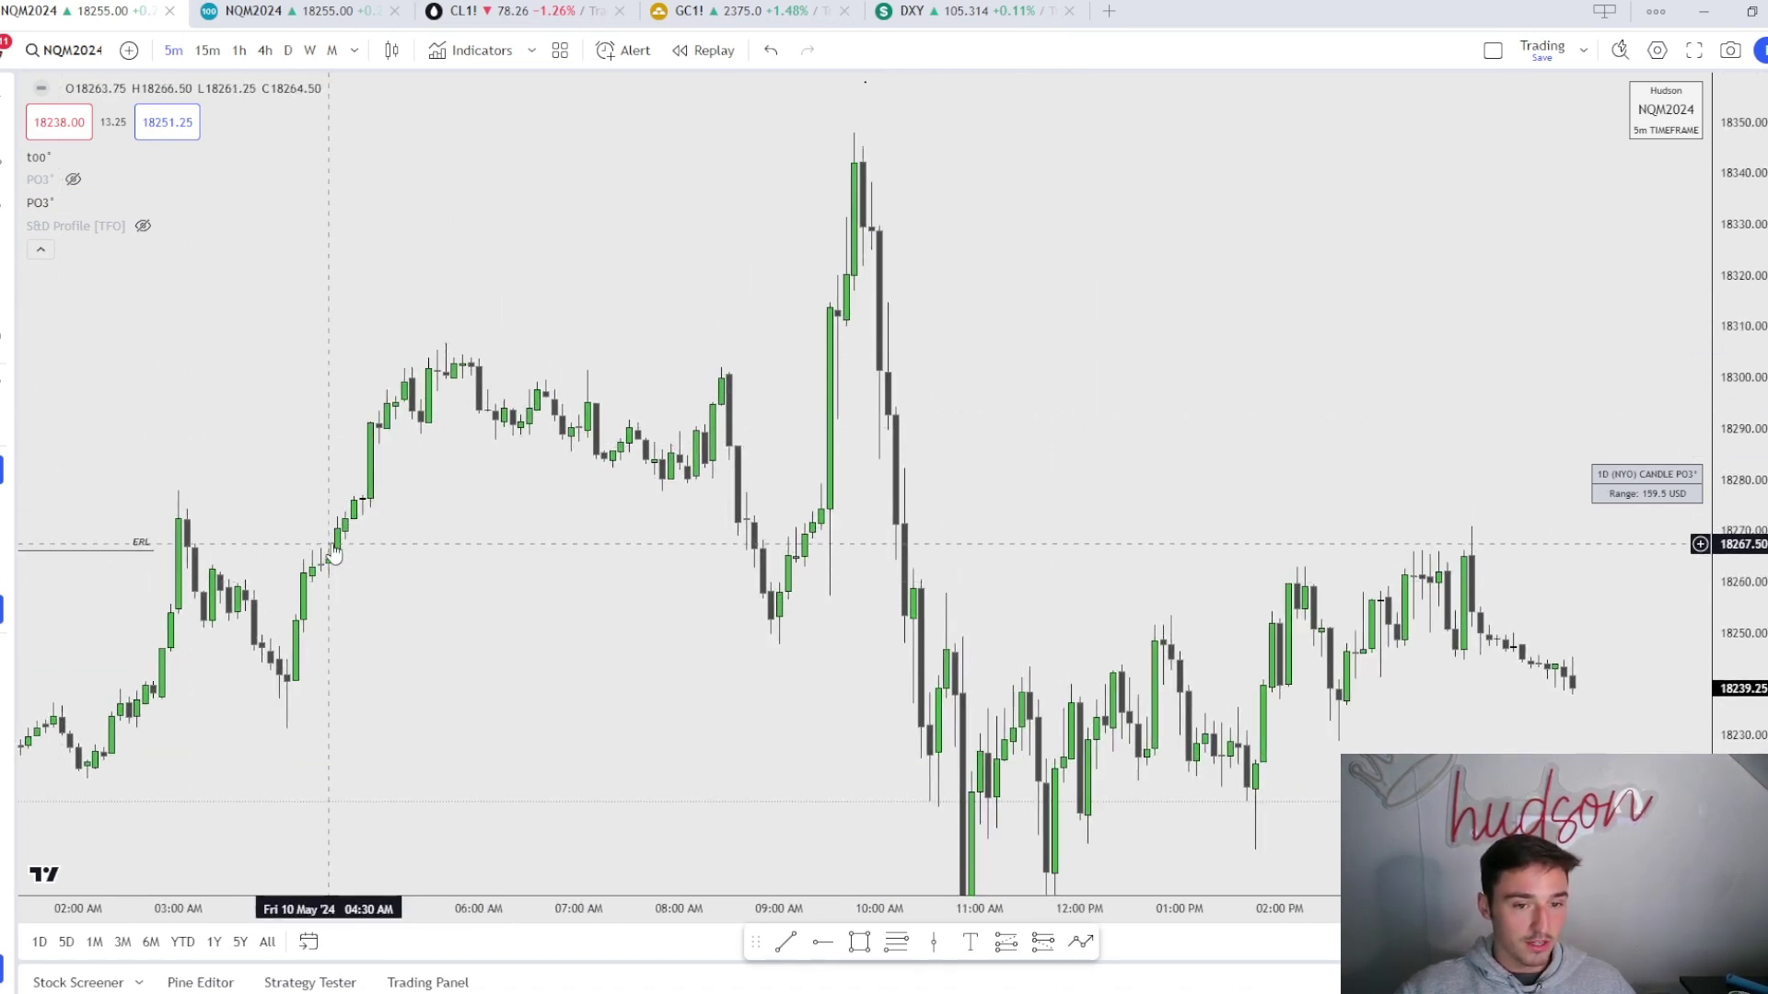
drag(978, 716, 979, 612)
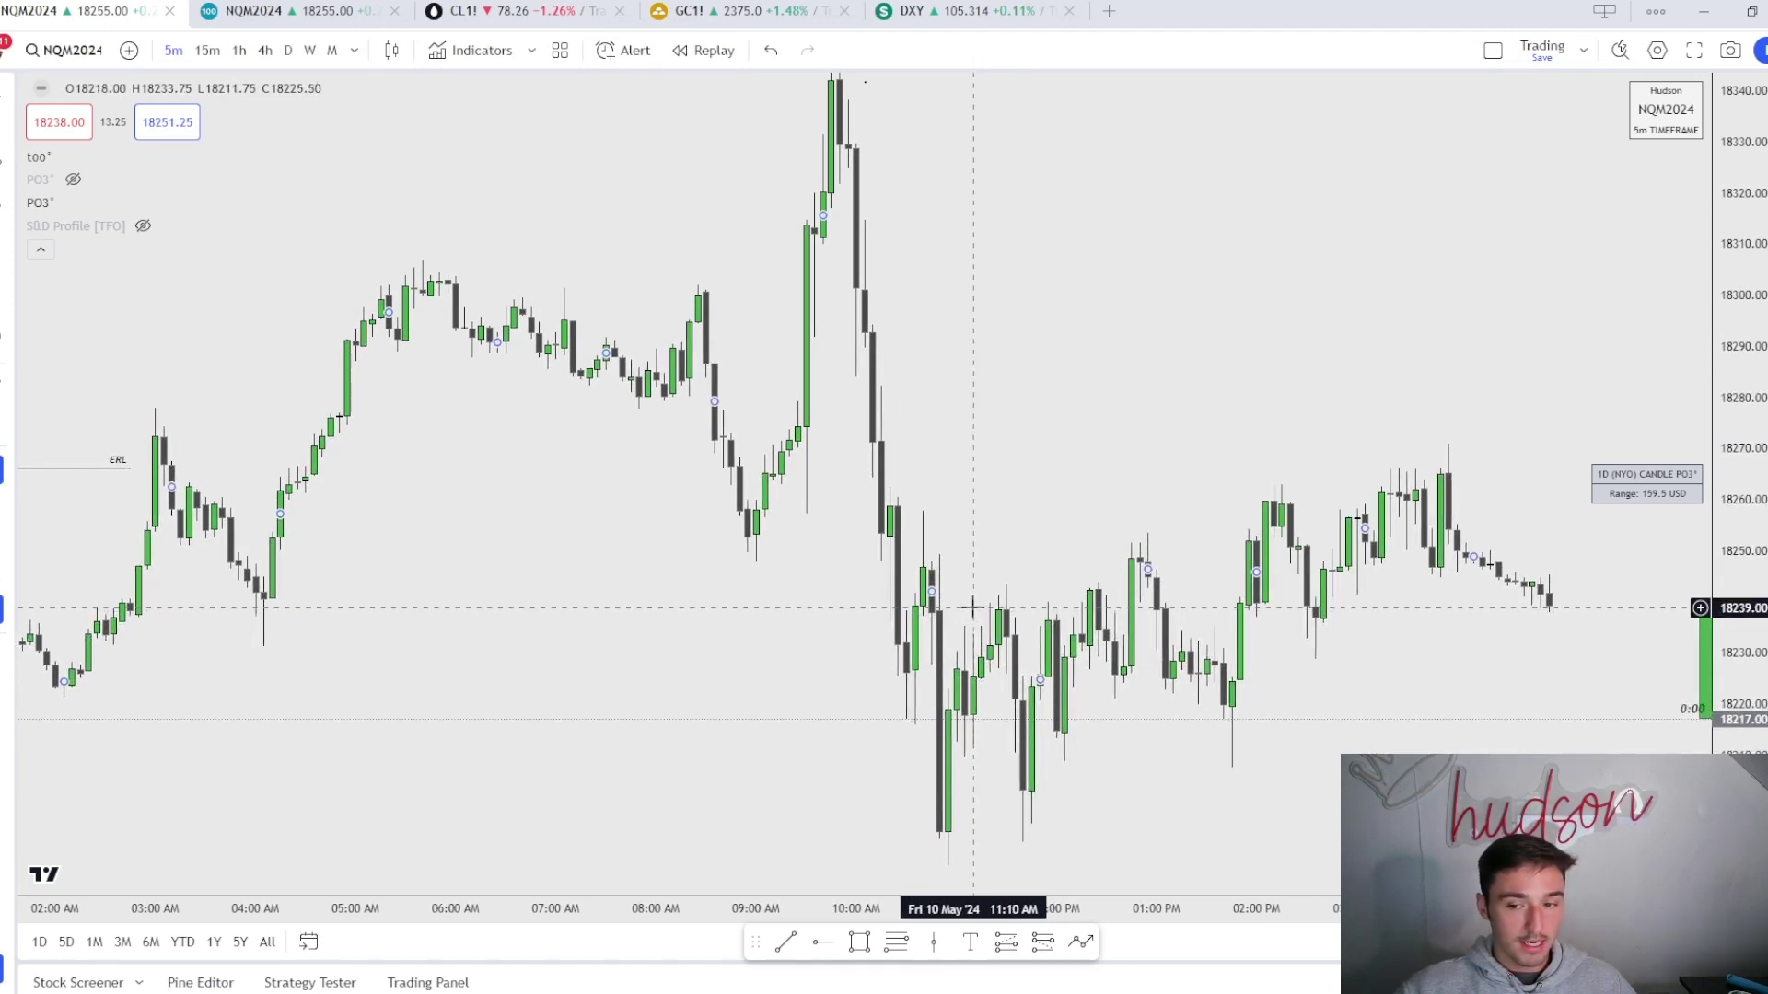
drag(970, 608, 981, 493)
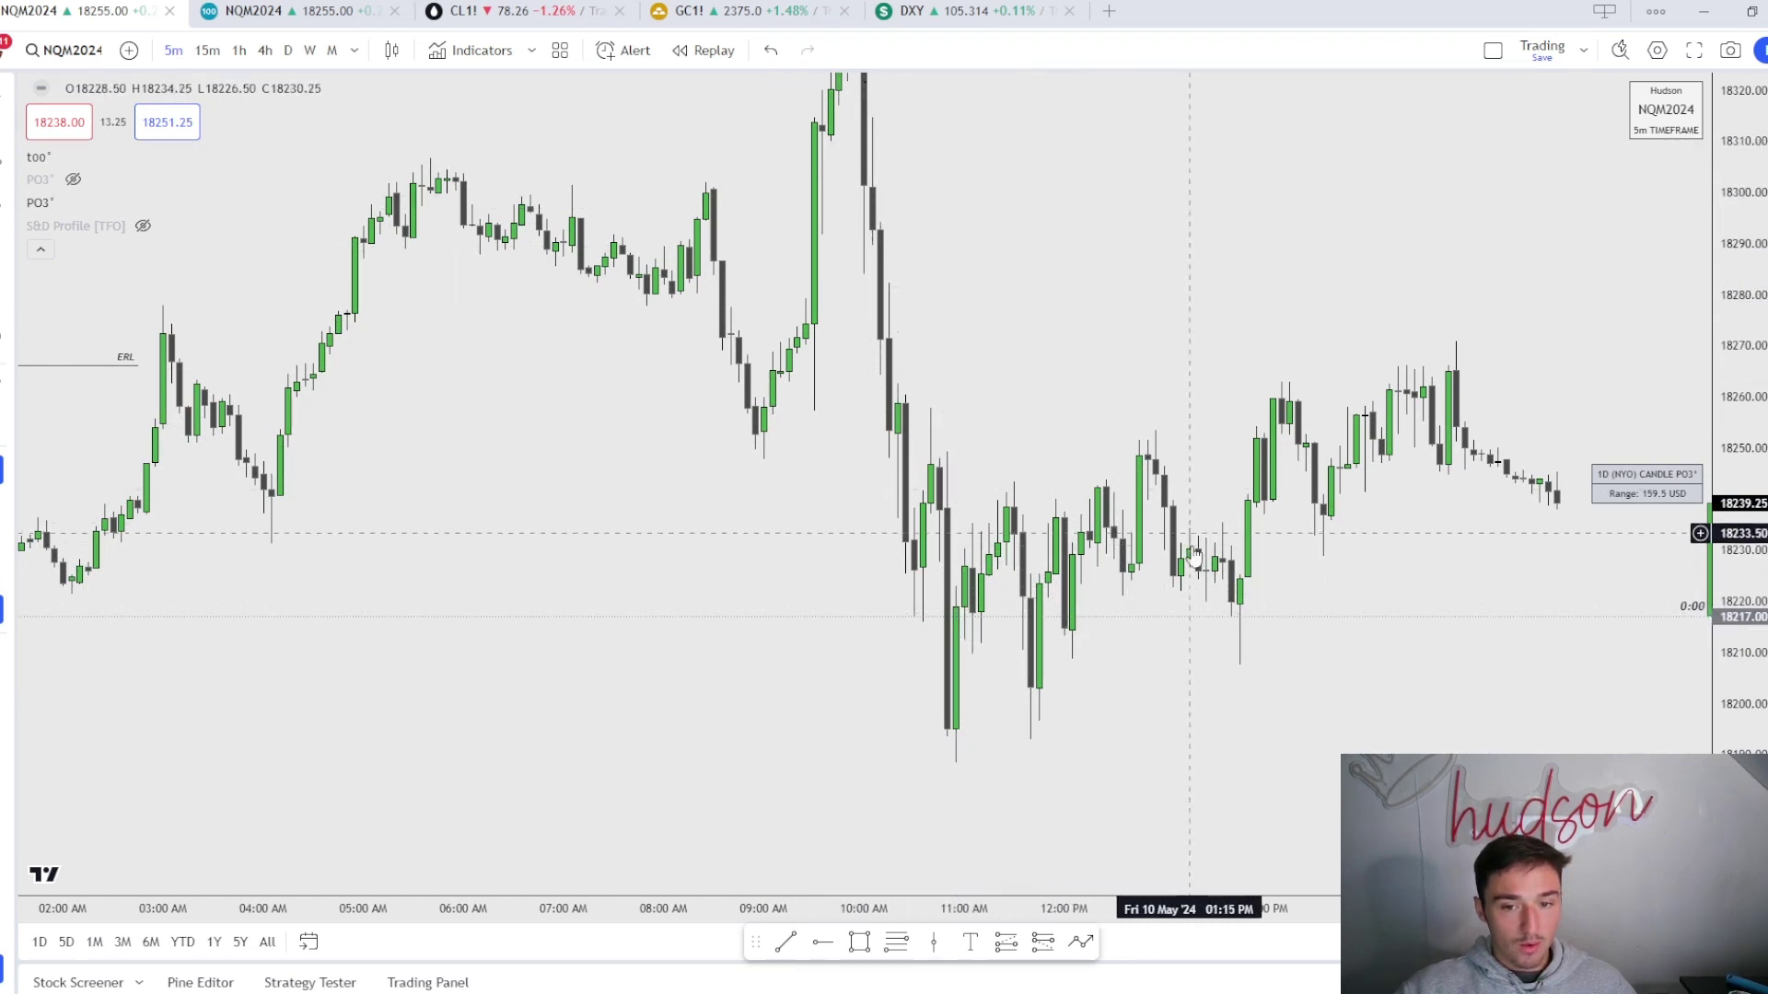
drag(905, 353, 936, 594)
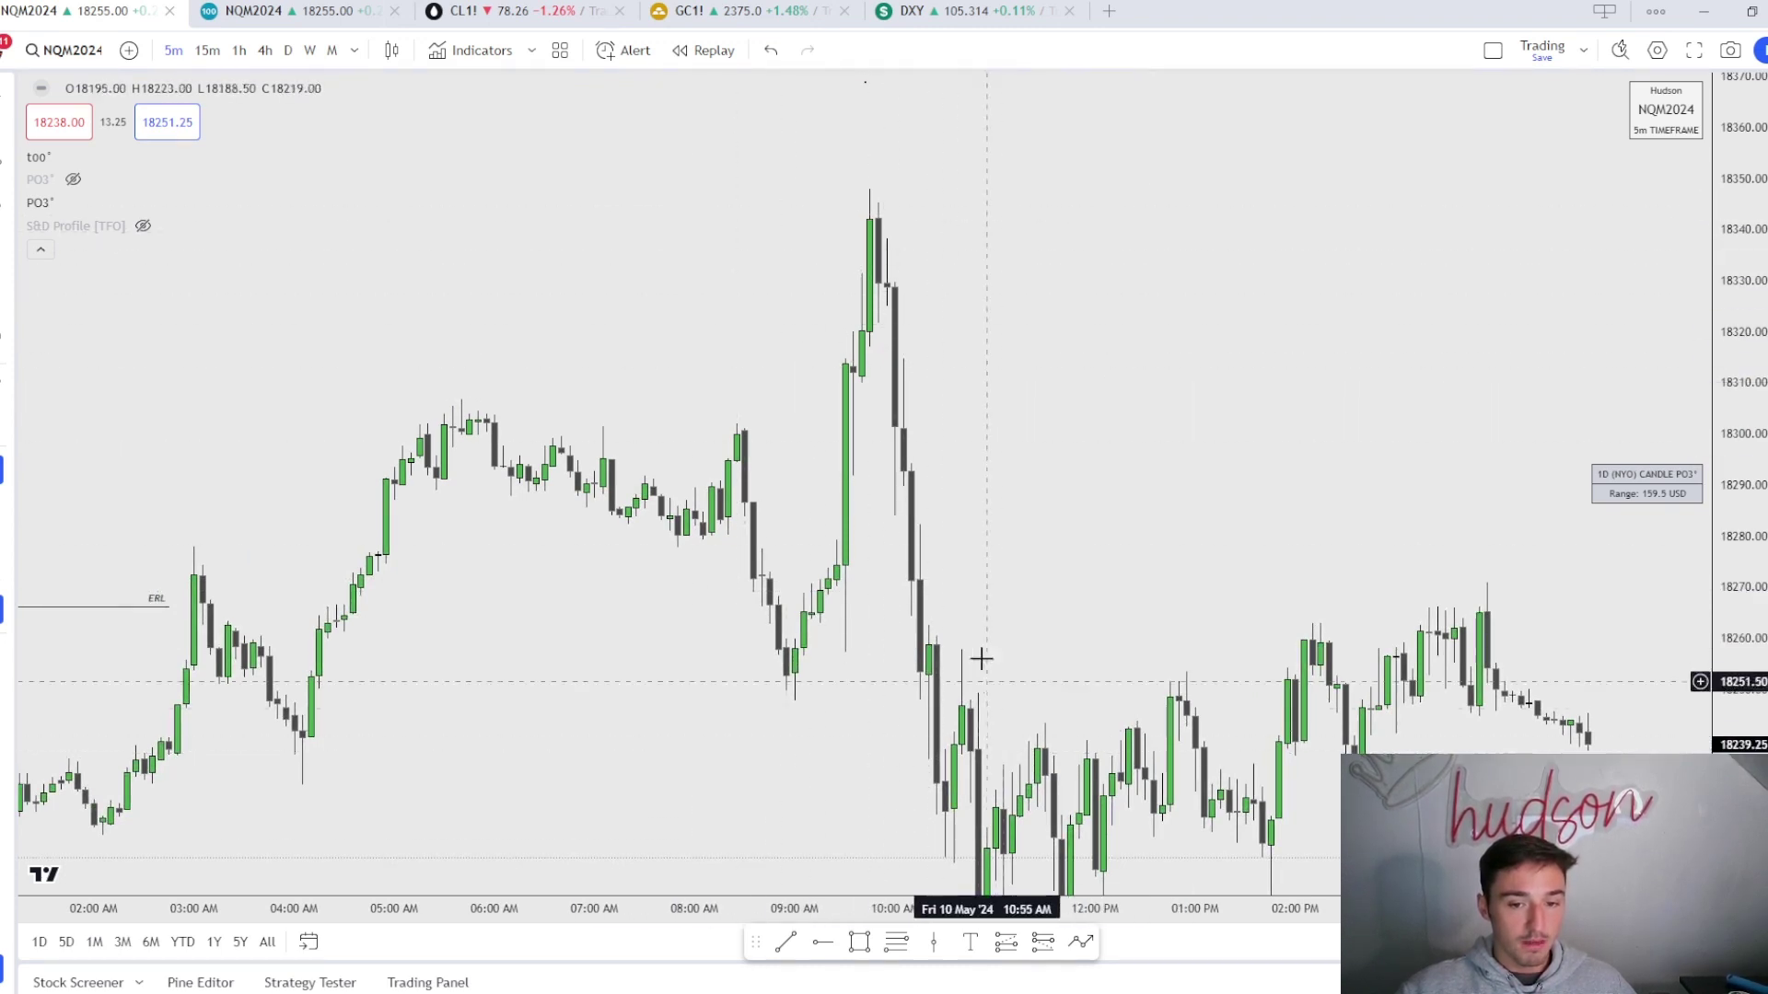
drag(927, 393, 867, 131)
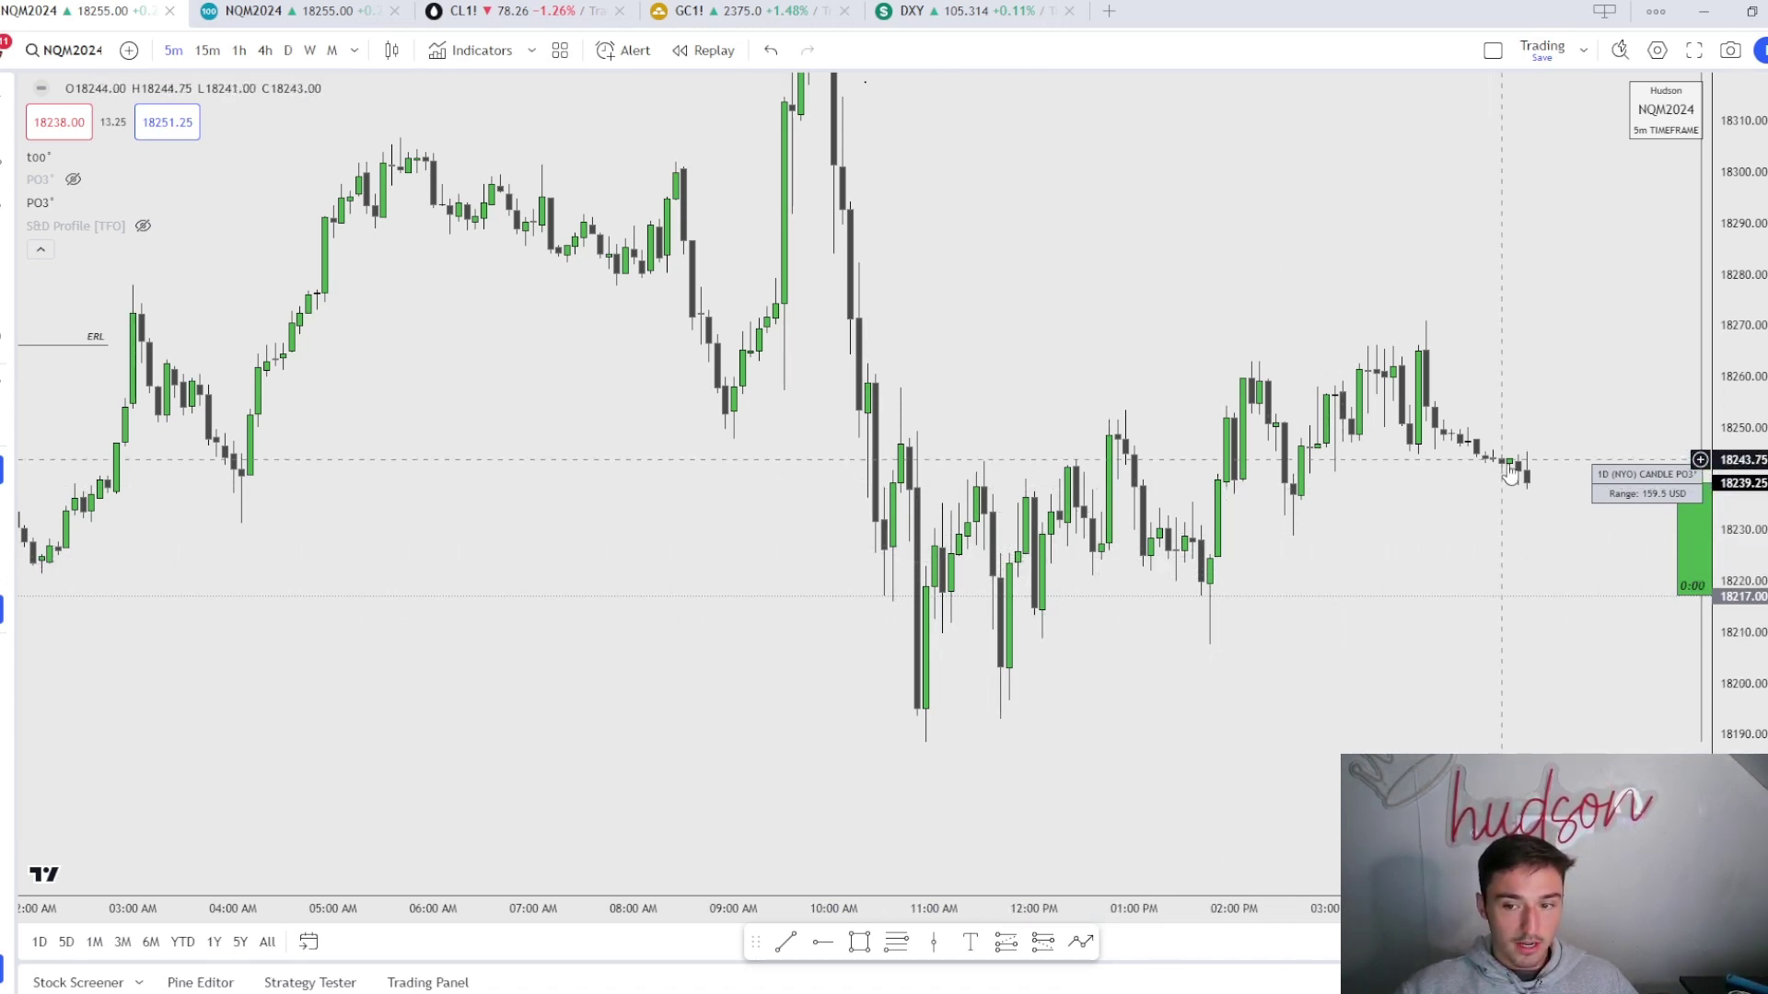
shift+click(1518, 596)
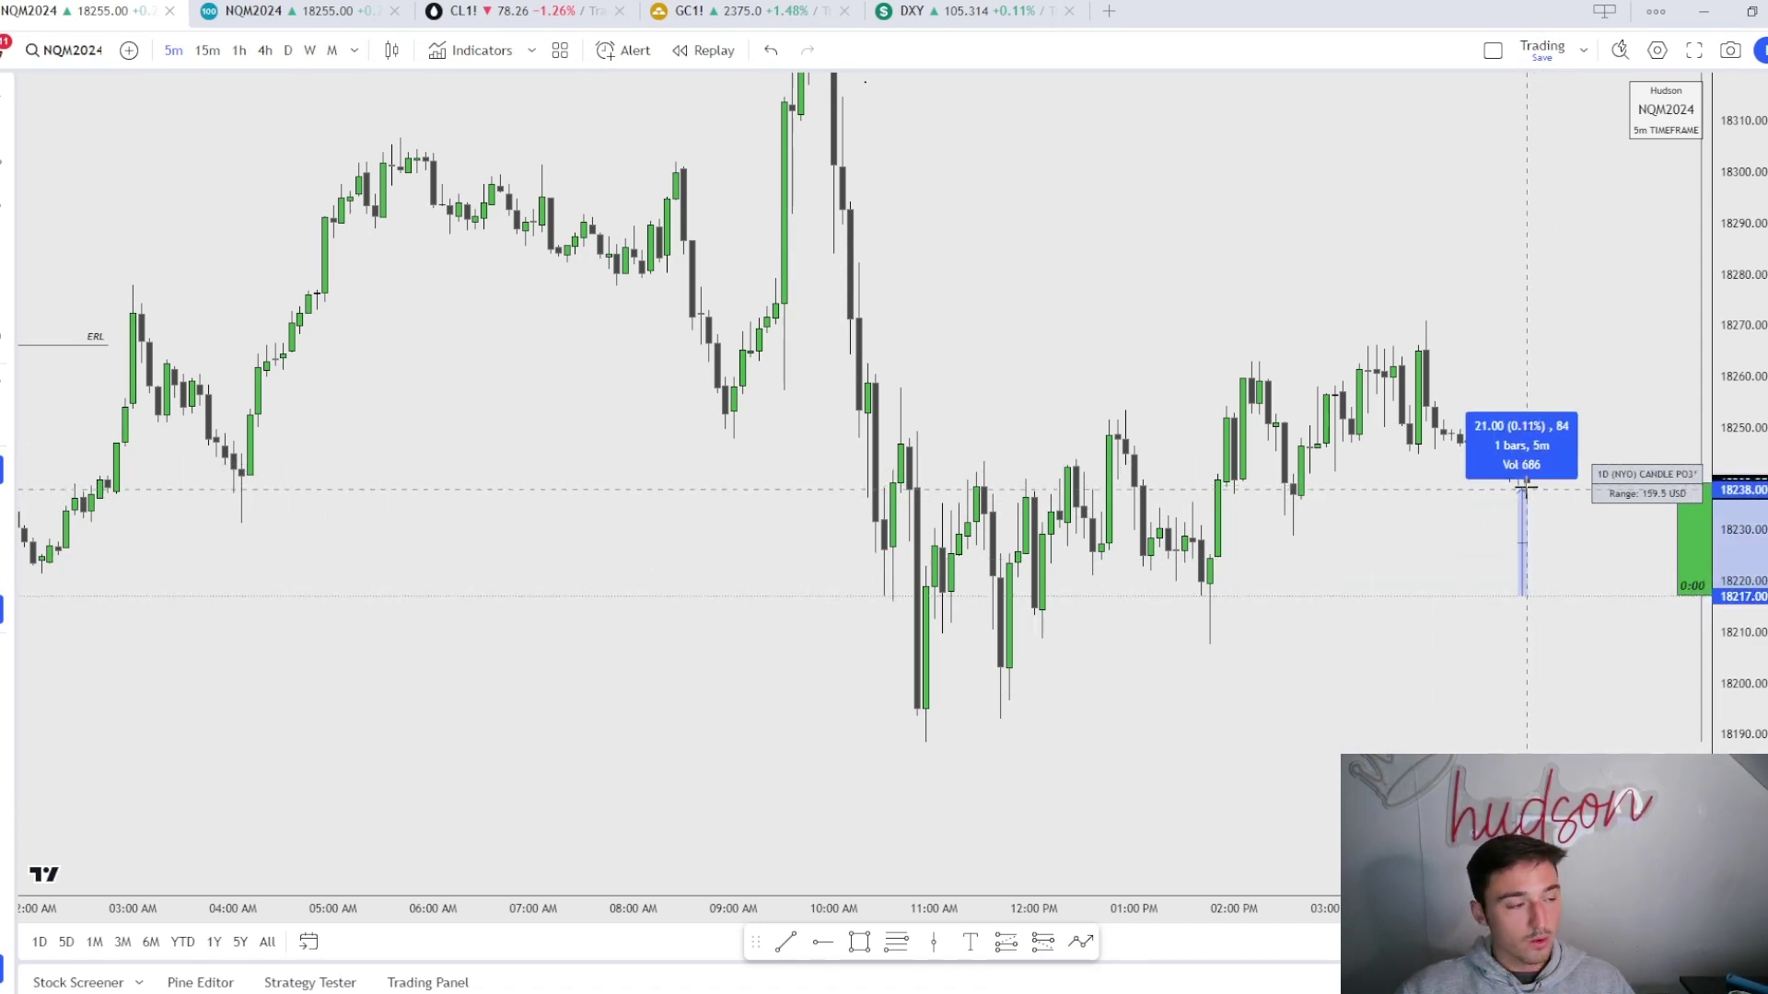
click(1493, 533)
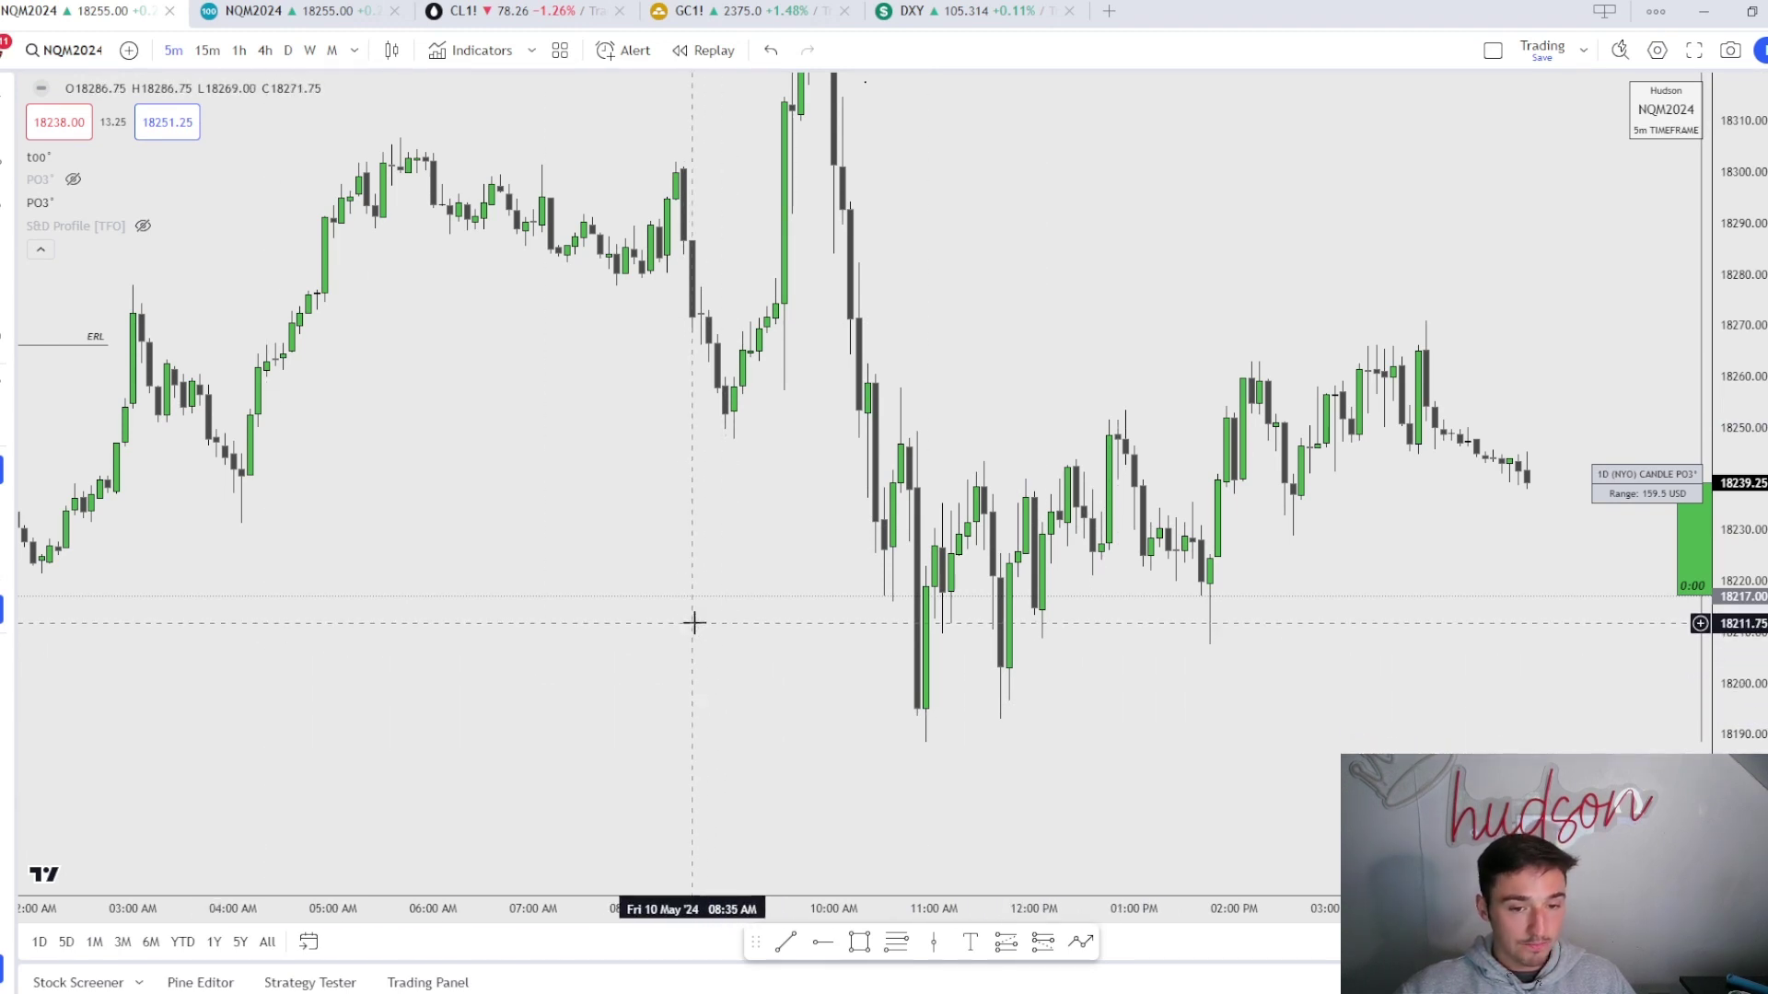
Compare the 10 May price action from midnight open through the morning high and lows to the close with the 1D PO3 candle
drag(932, 208, 963, 362)
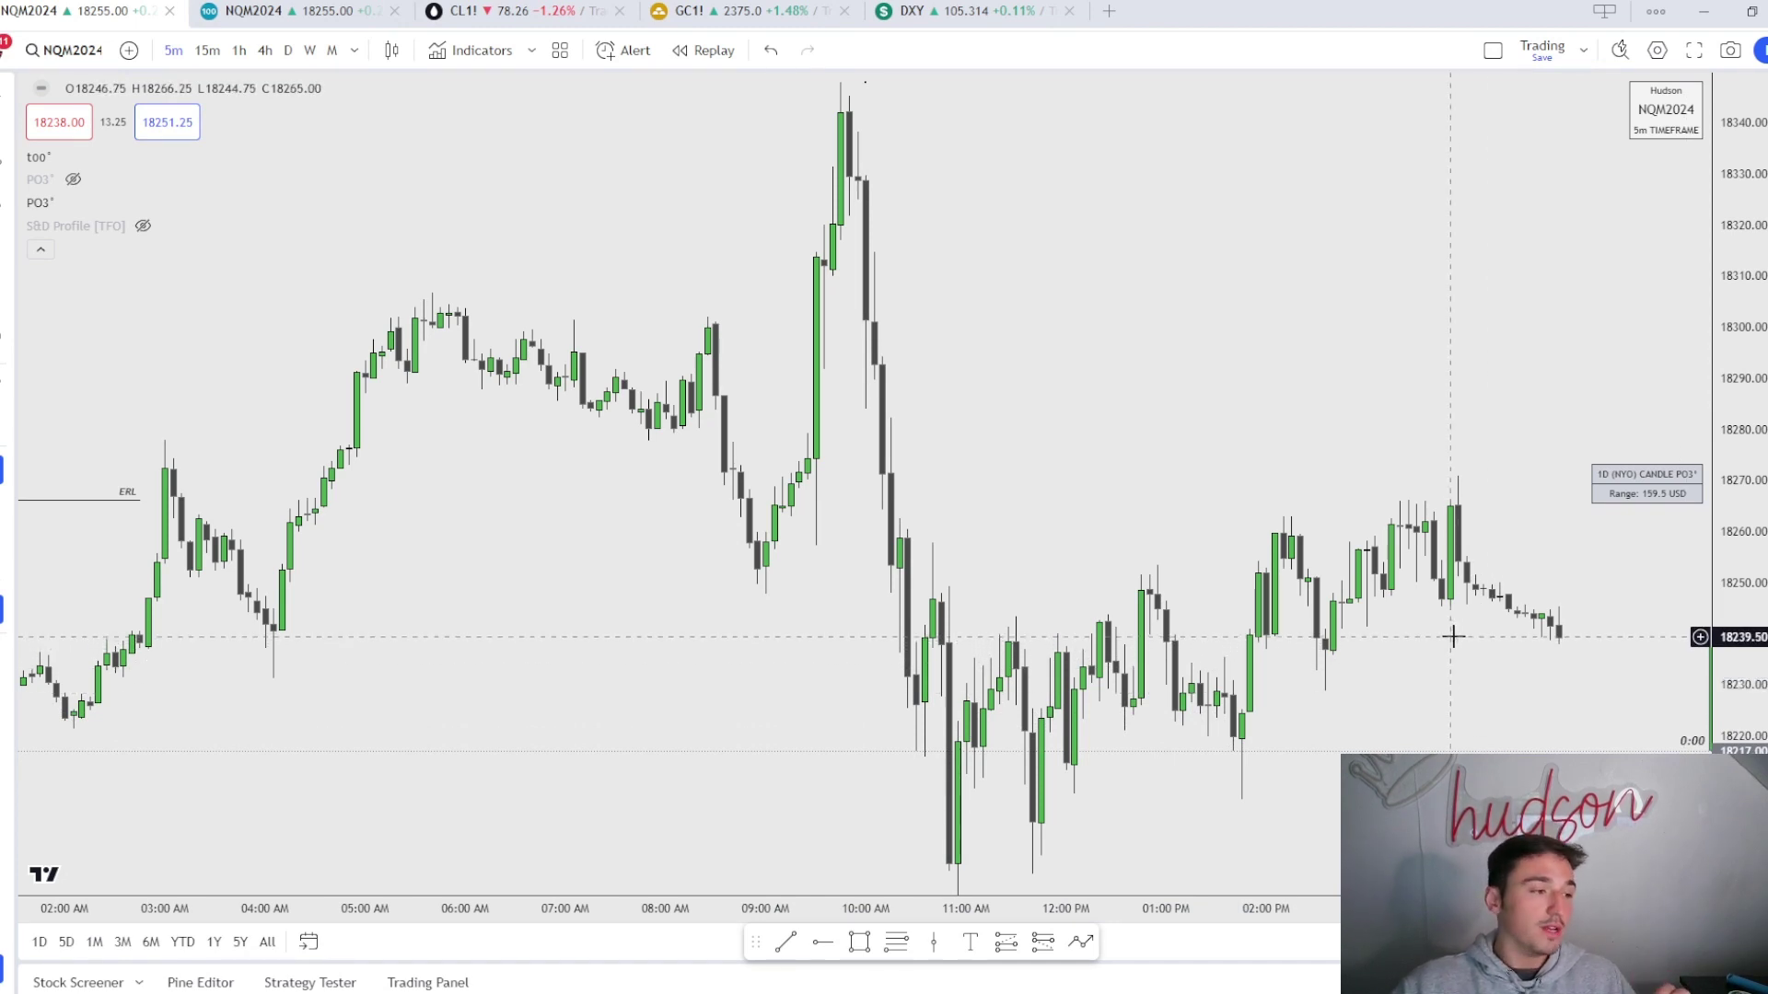
scroll(978, 516, left, 5)
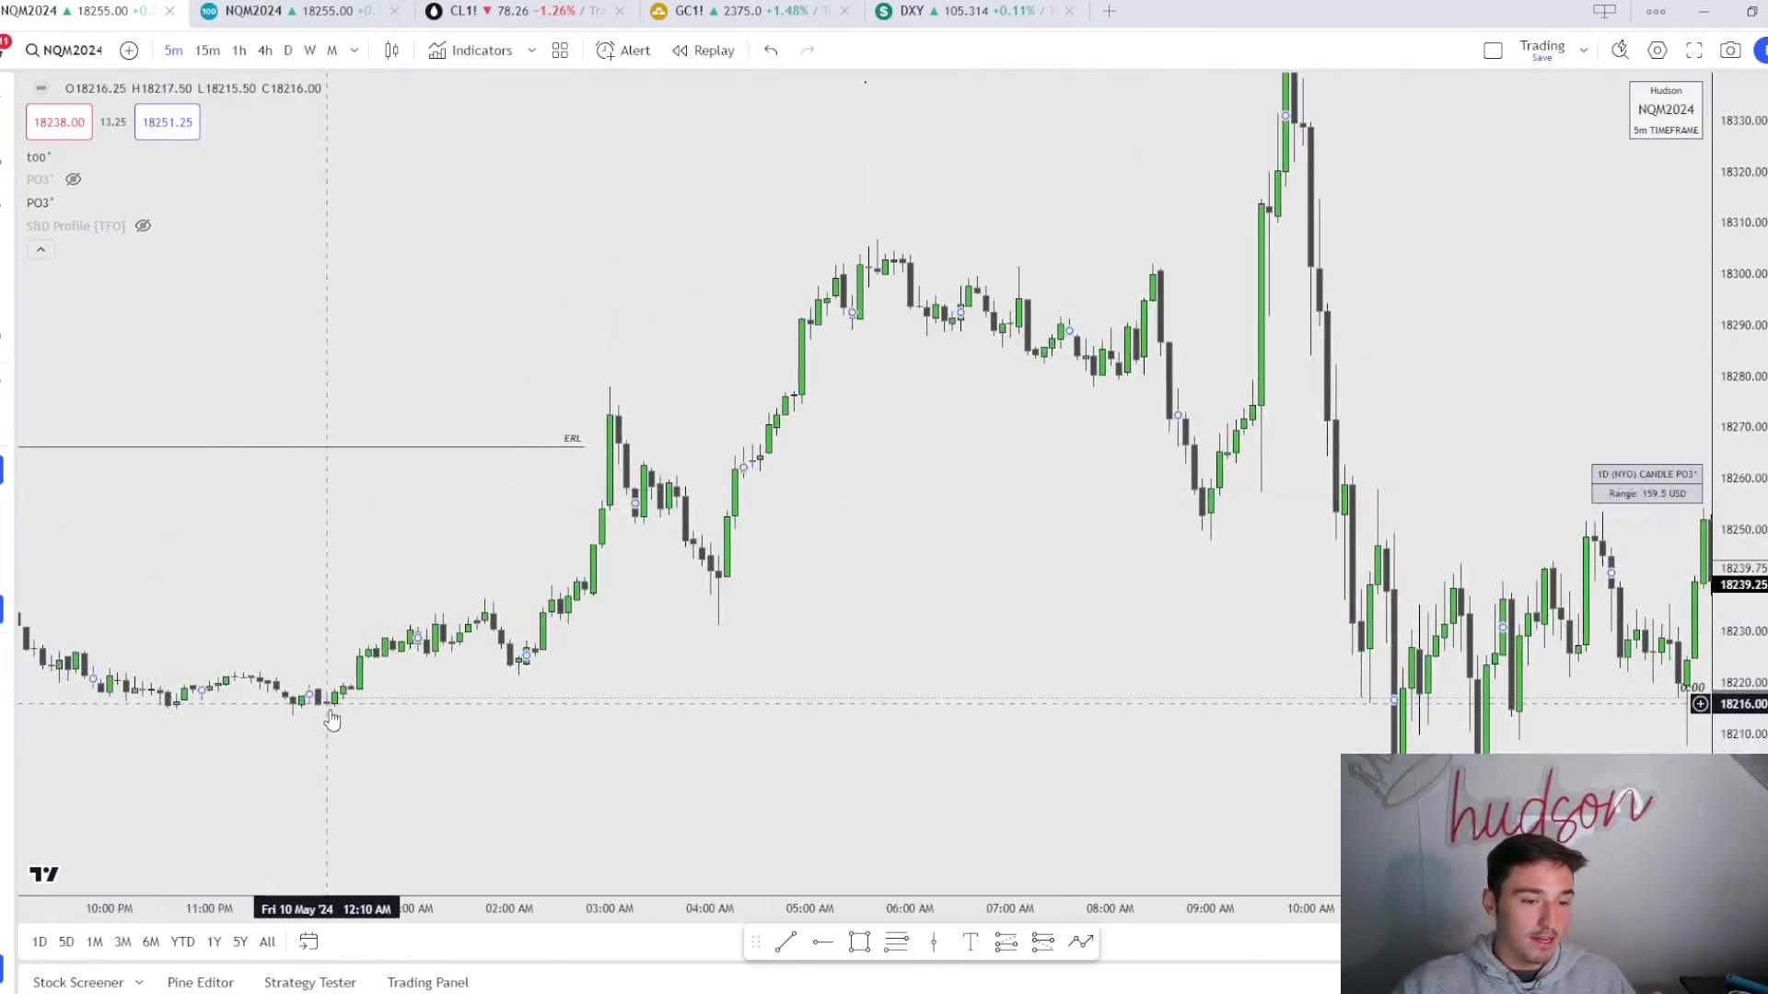
scroll(438, 710, down, 3)
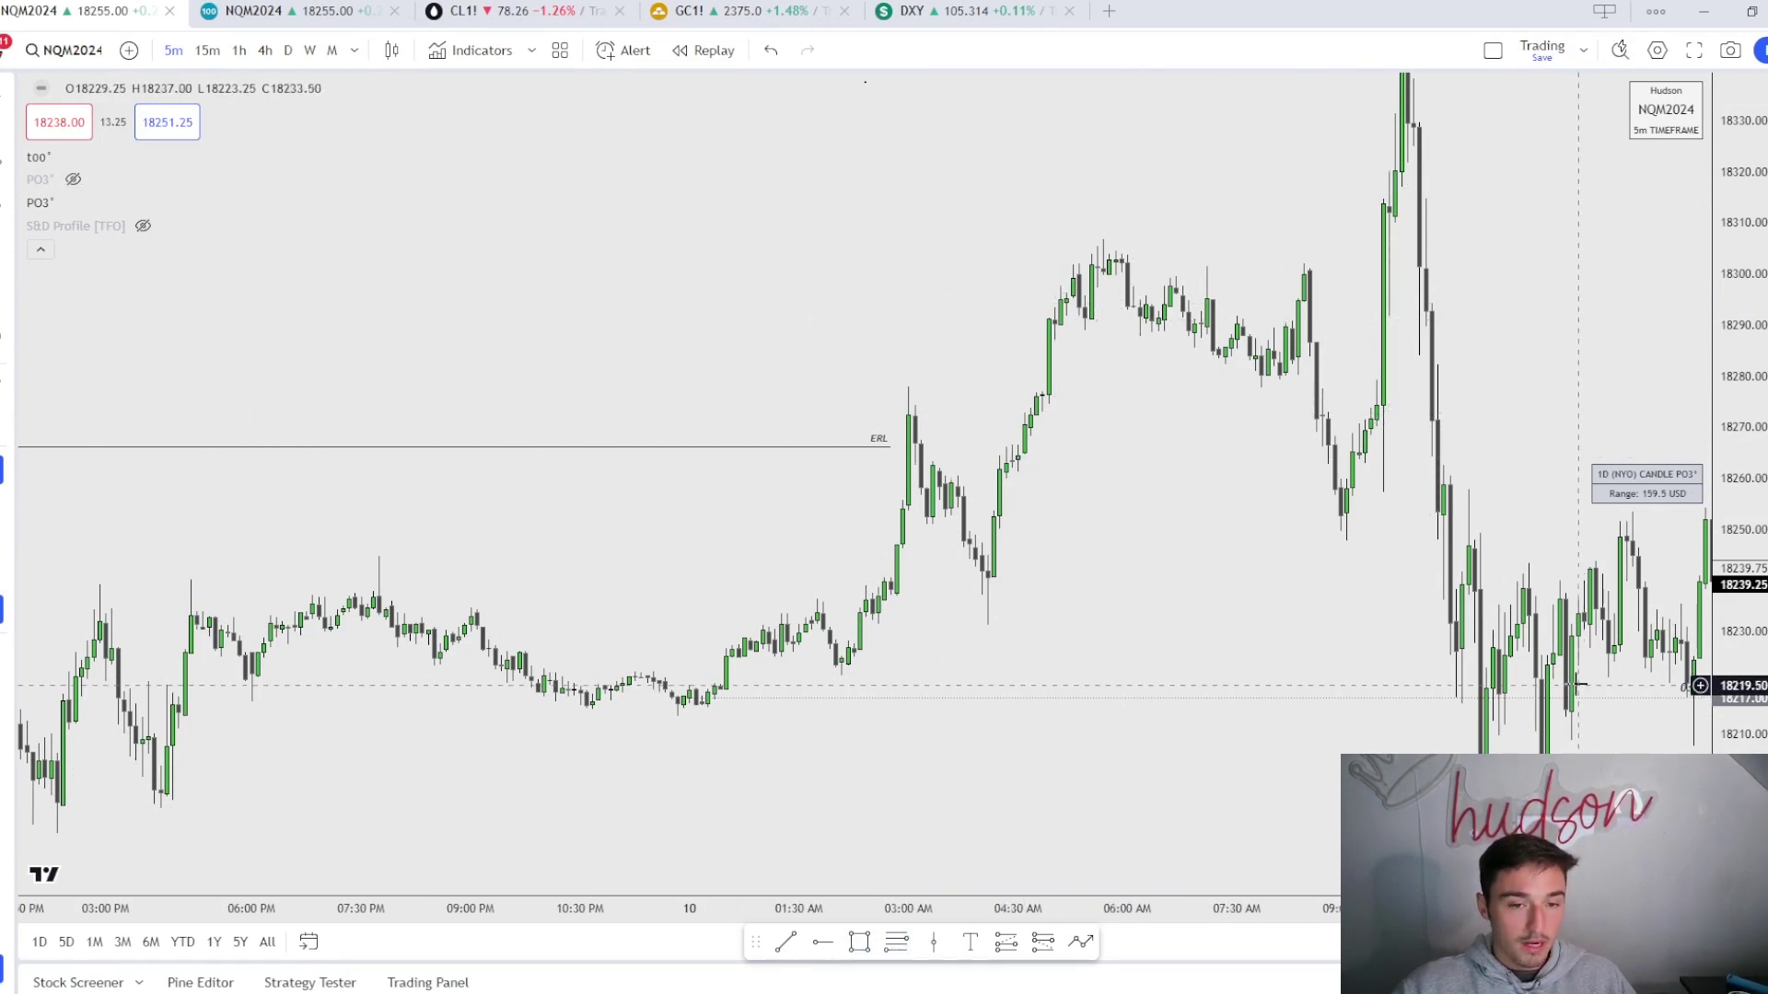
drag(1345, 564, 841, 525)
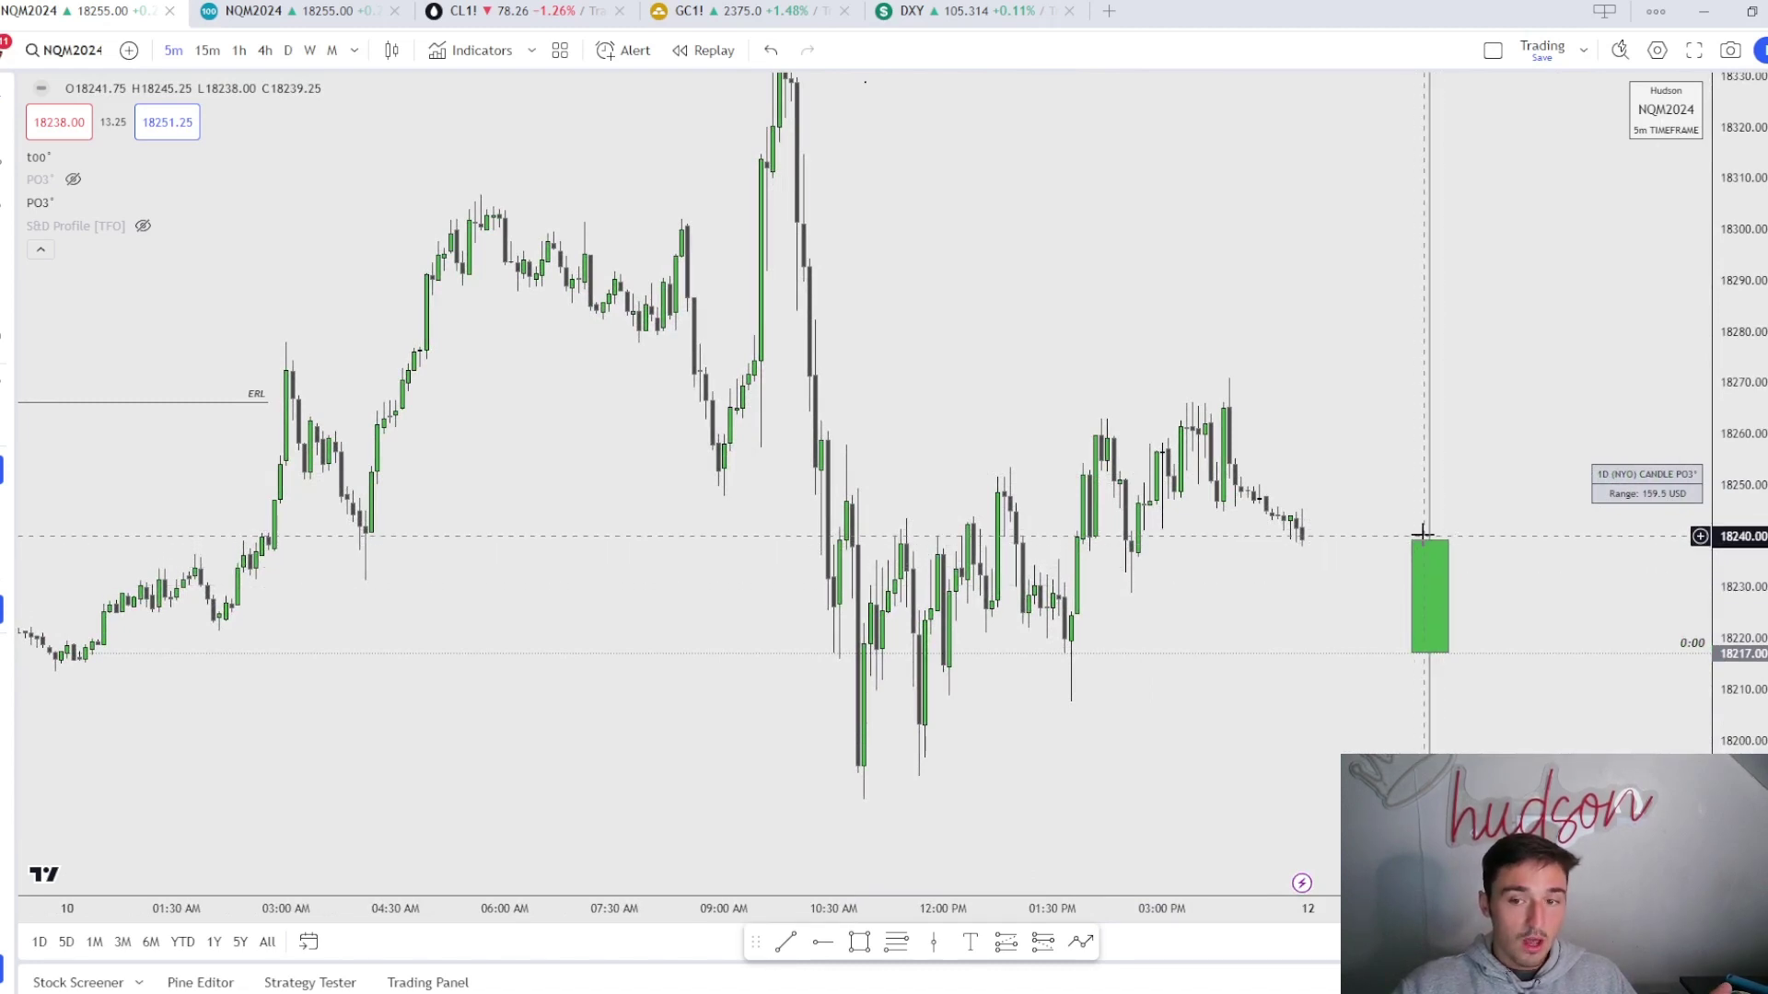
drag(1423, 534, 1313, 702)
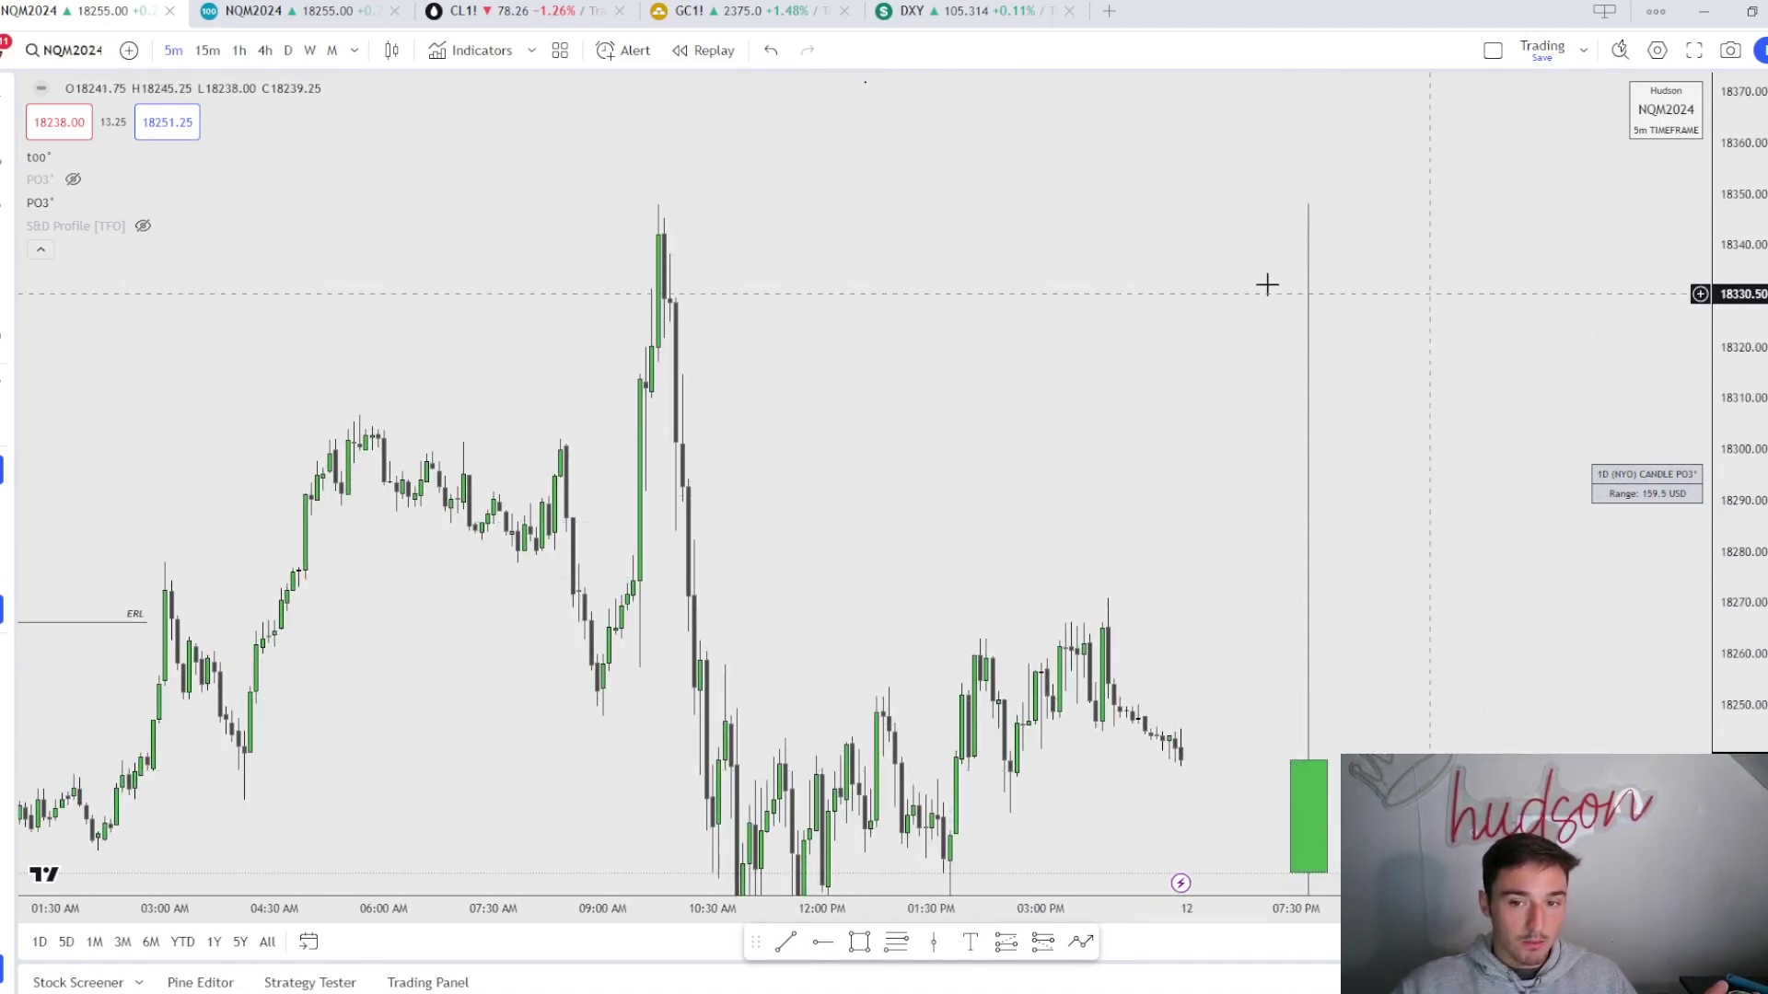
drag(1259, 483, 1279, 268)
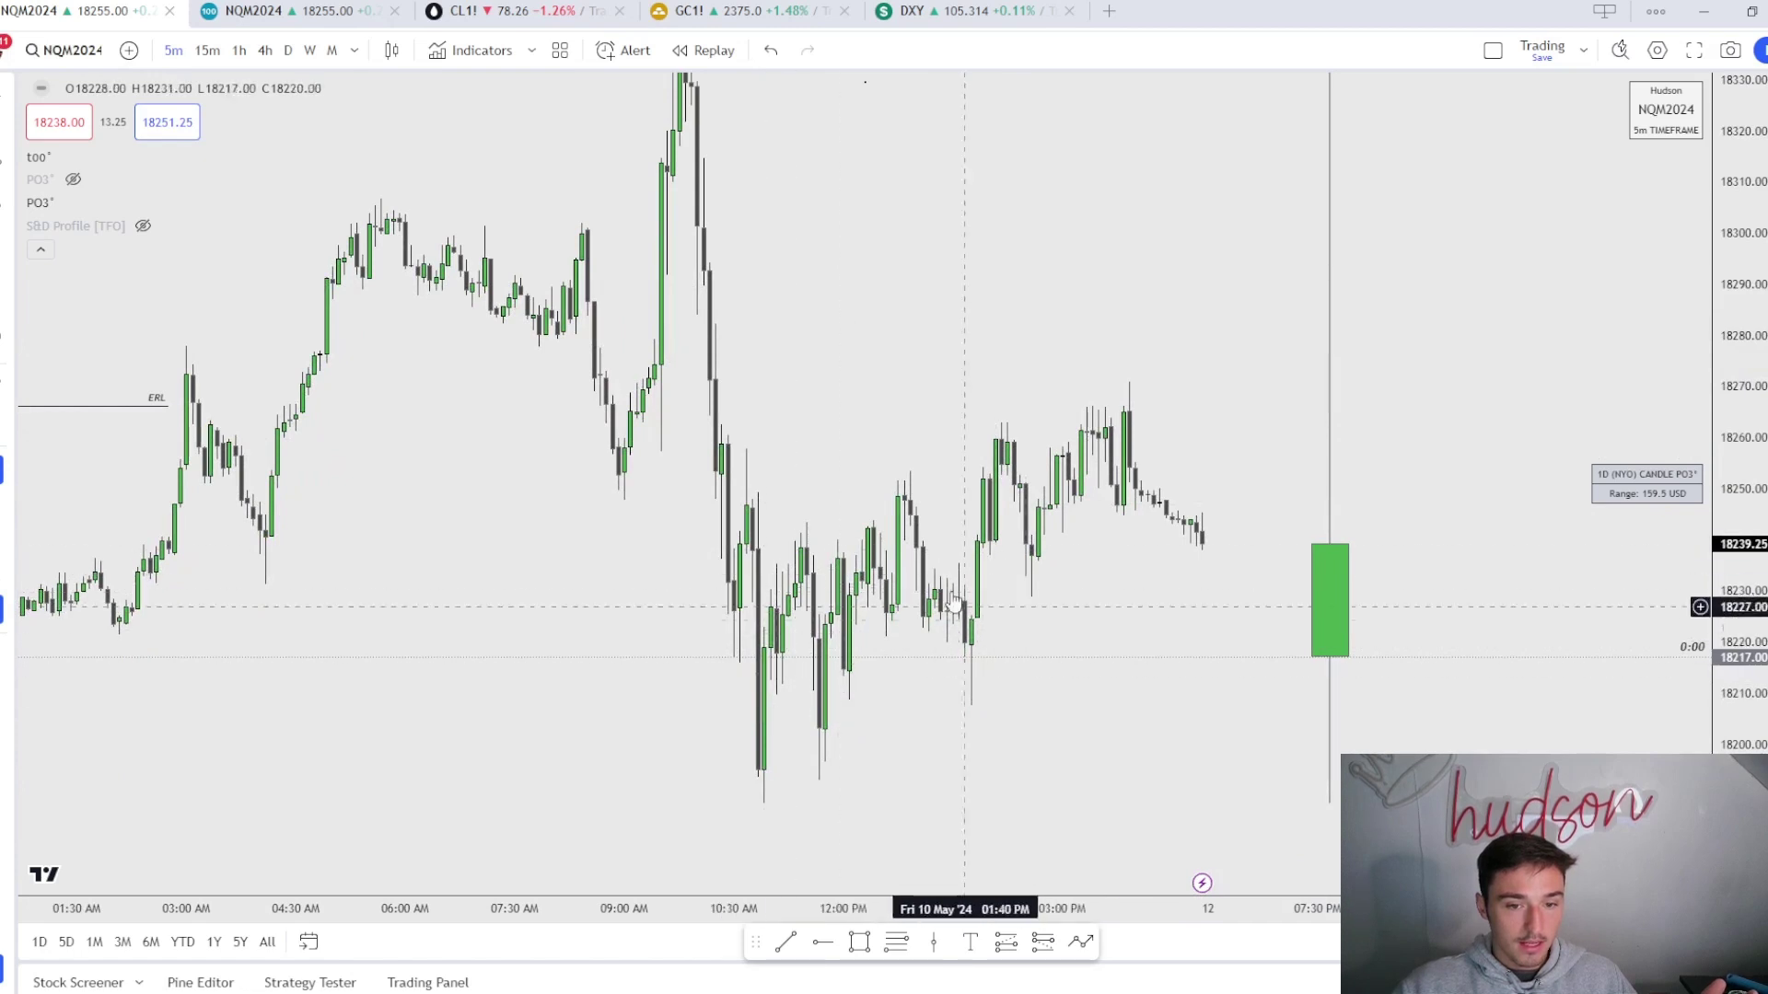